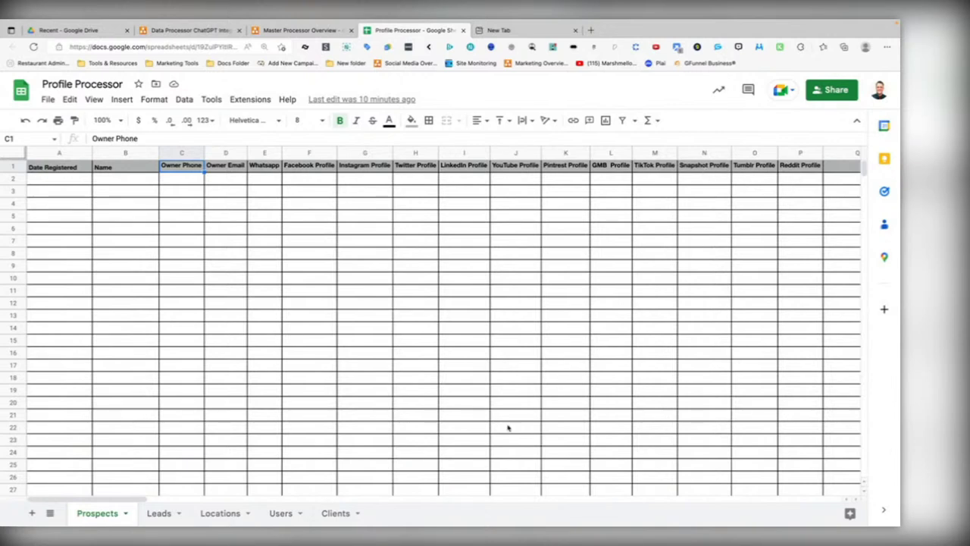
# Copy the Prospects header row and paste its grey bold styling onto the Leads header row.
pyautogui.moveTo(141, 499); pyautogui.dragTo(162, 501)
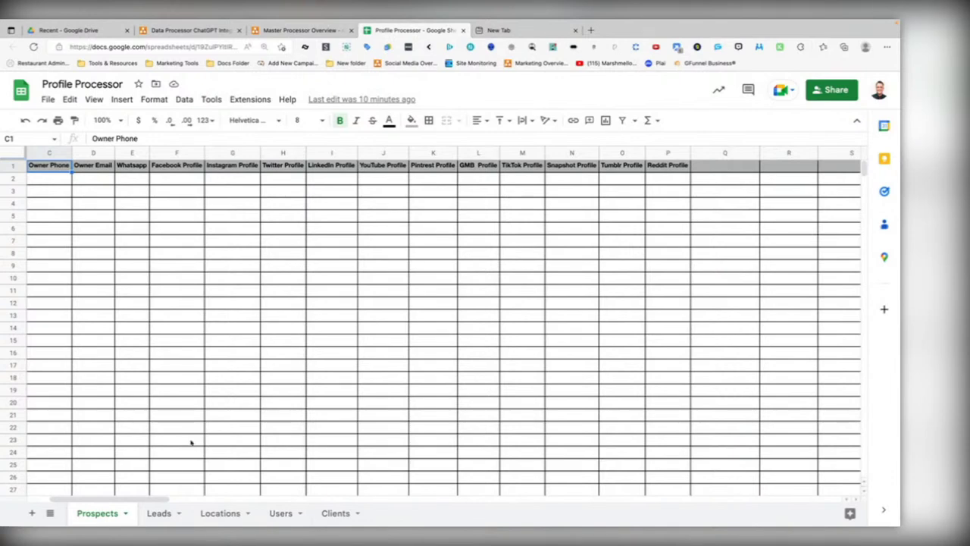
pyautogui.click(159, 514)
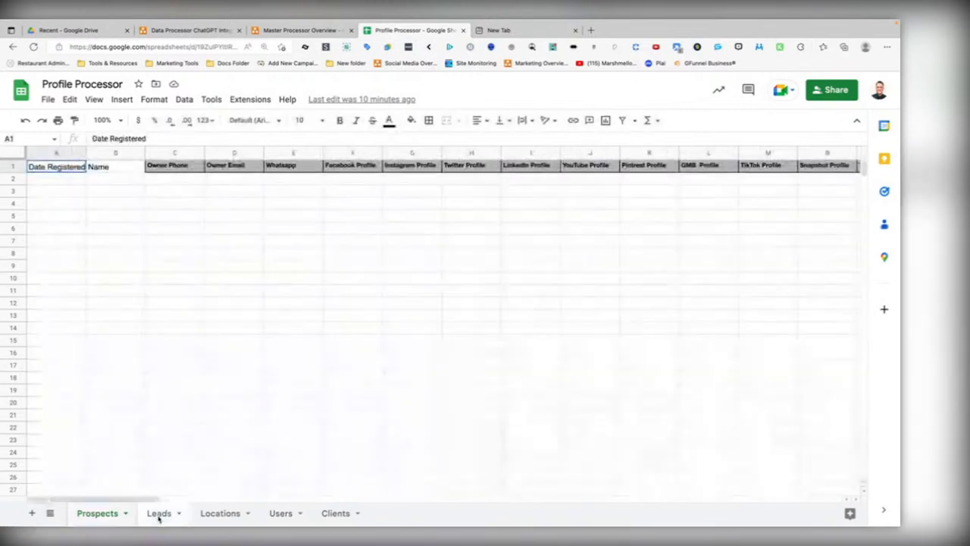
pyautogui.click(119, 514)
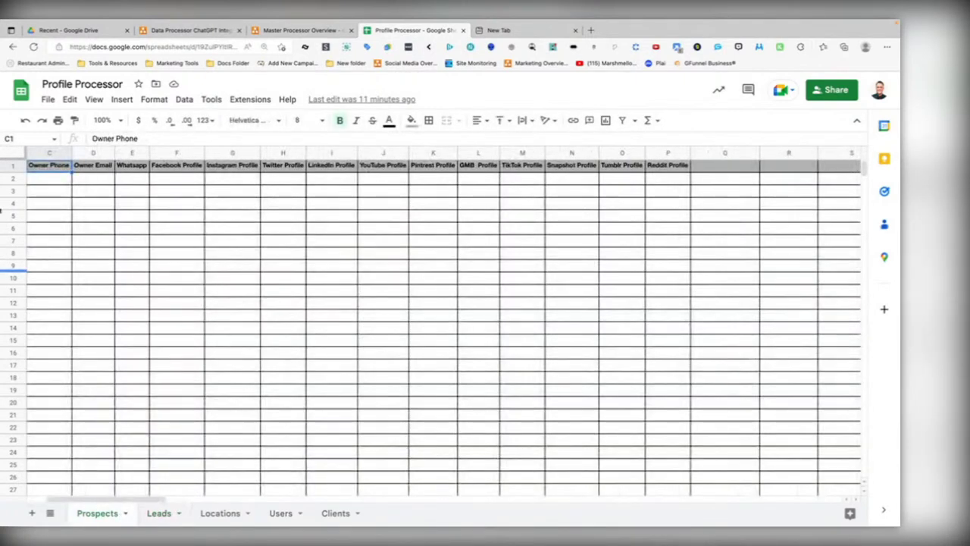
pyautogui.click(14, 166)
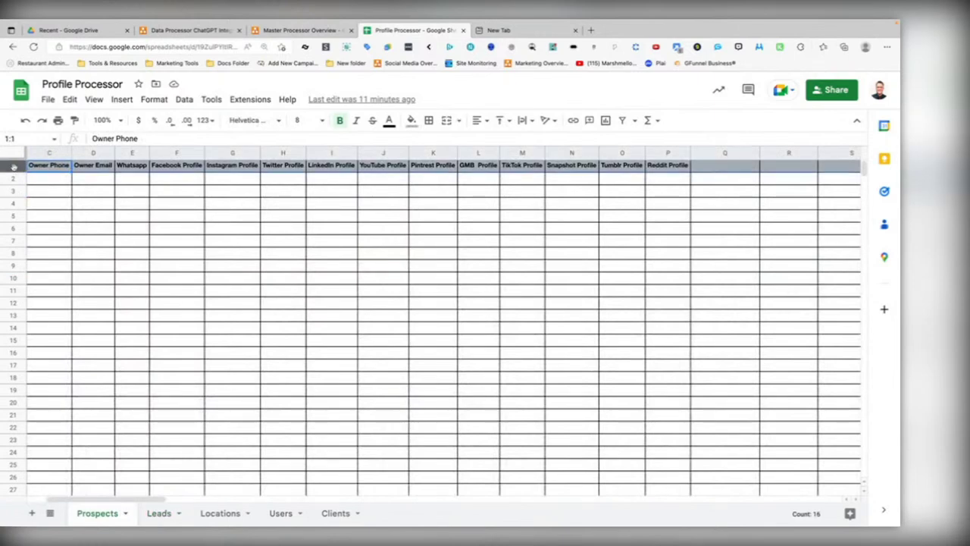
pyautogui.hotkey('ctrl', 'c')
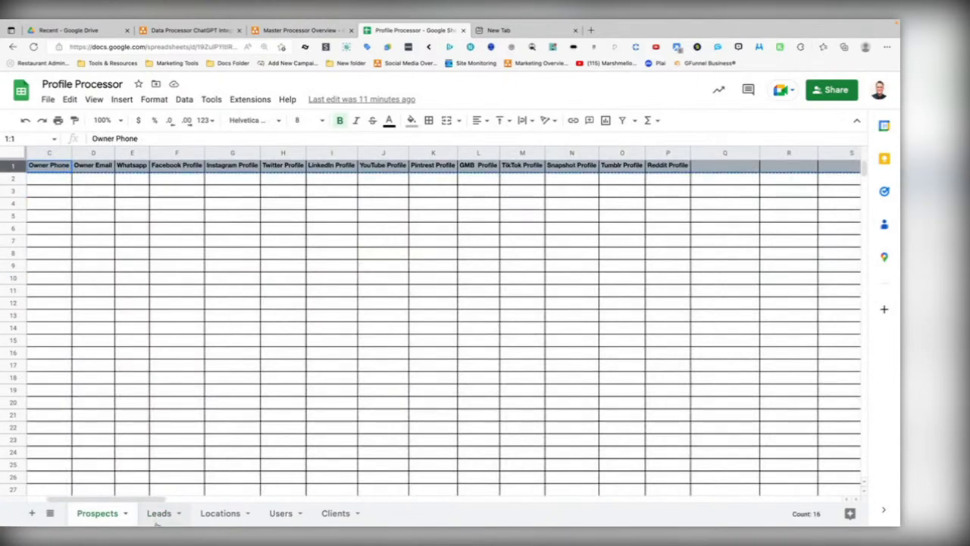
pyautogui.click(158, 513)
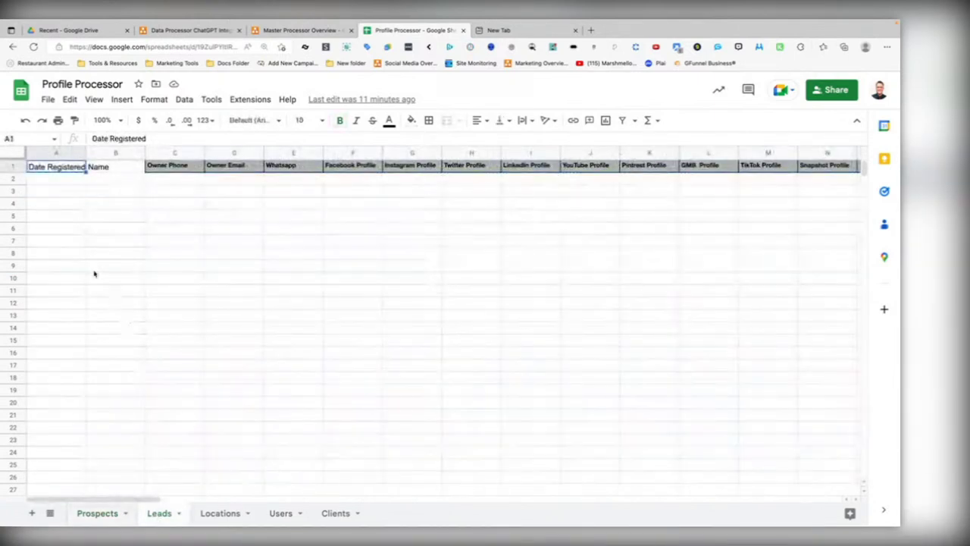
pyautogui.click(13, 167)
pyautogui.hotkey('ctrl', 'v')
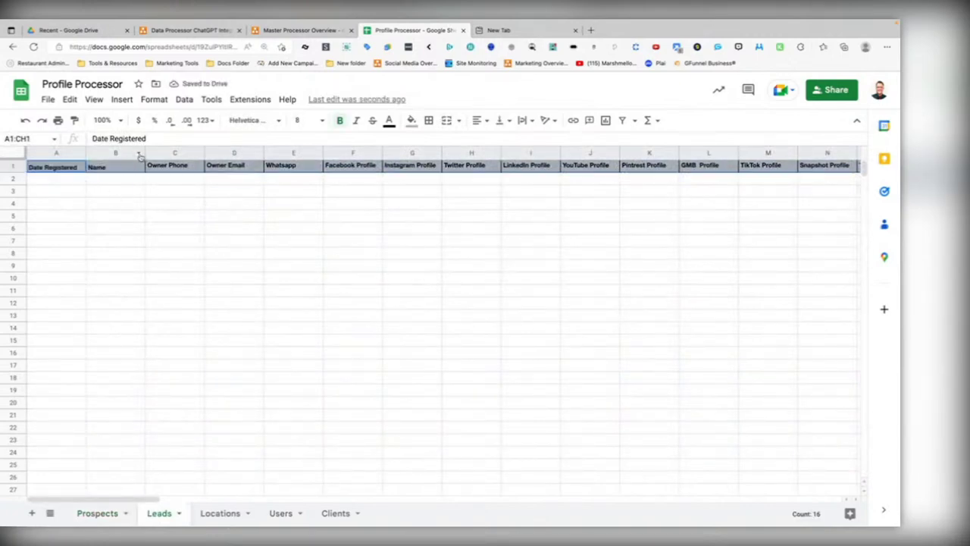
# Insert a column right of Name and enter 'Interest' as its C1 header.
pyautogui.click(108, 153)
pyautogui.rightClick(108, 154)
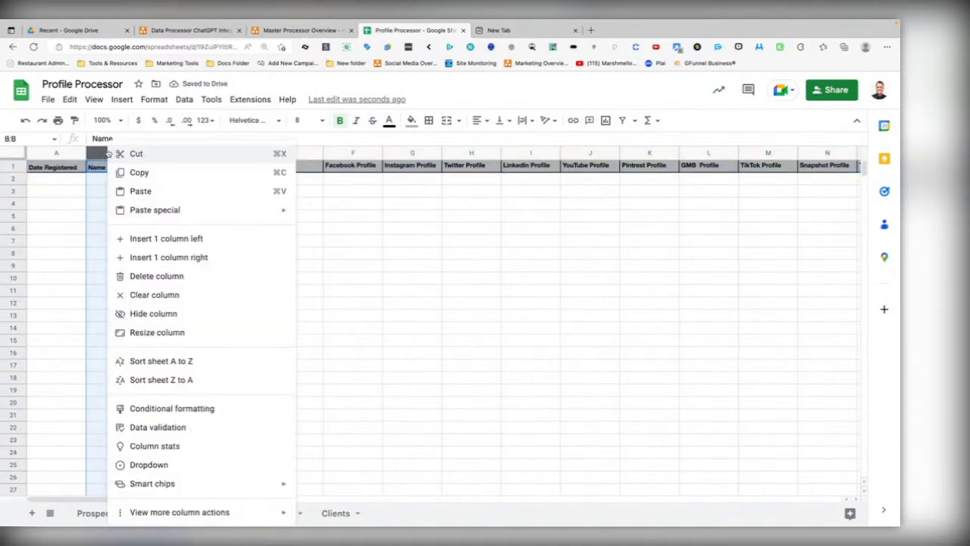
pyautogui.click(190, 257)
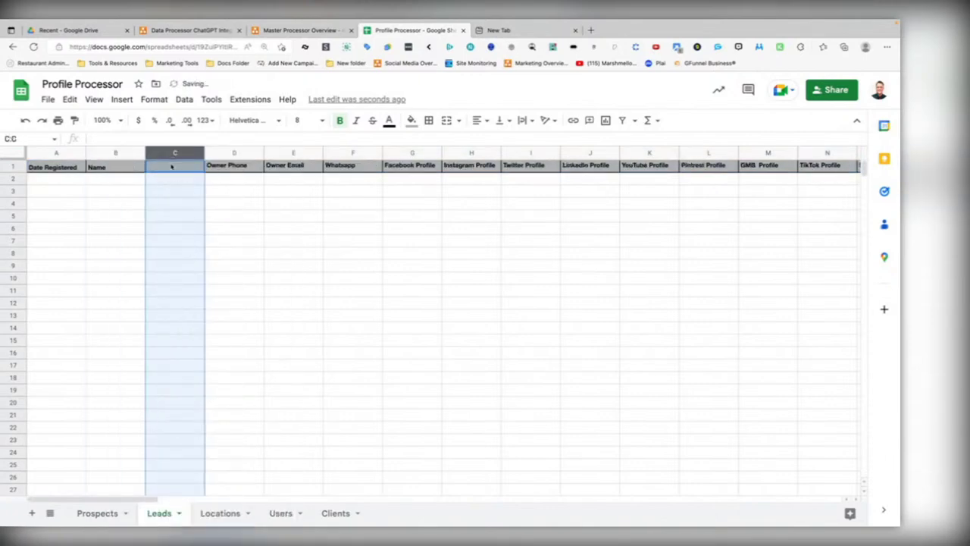
pyautogui.click(172, 167)
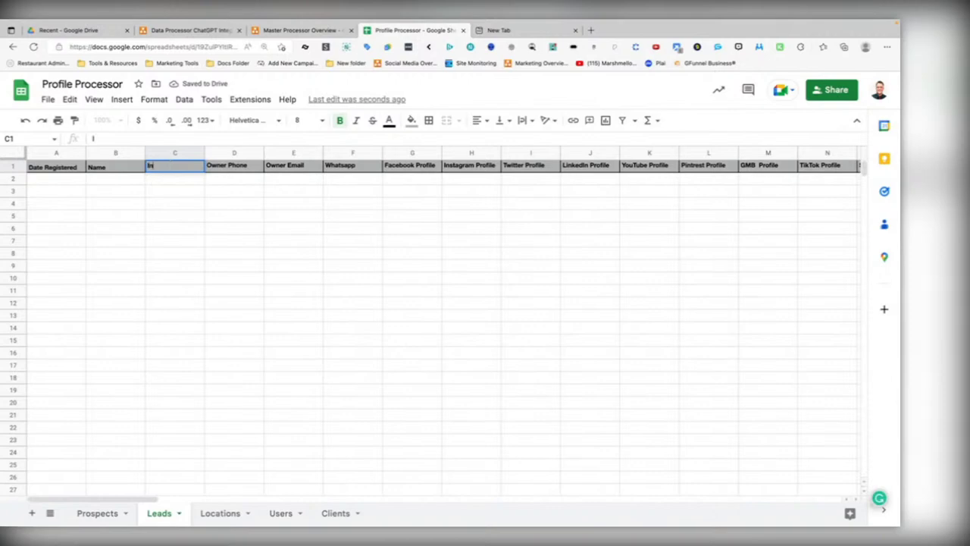
pyautogui.write('Interest')
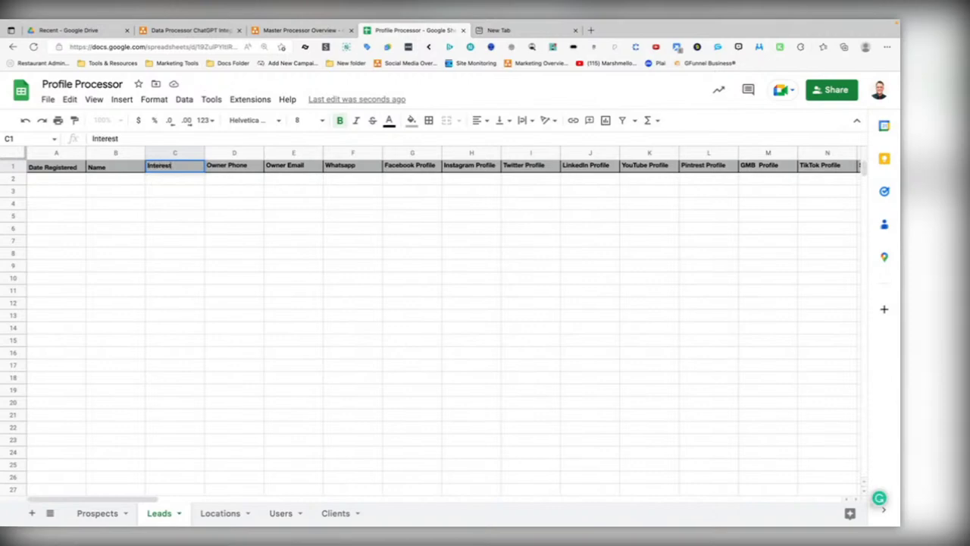
pyautogui.click(172, 191)
pyautogui.click(169, 166)
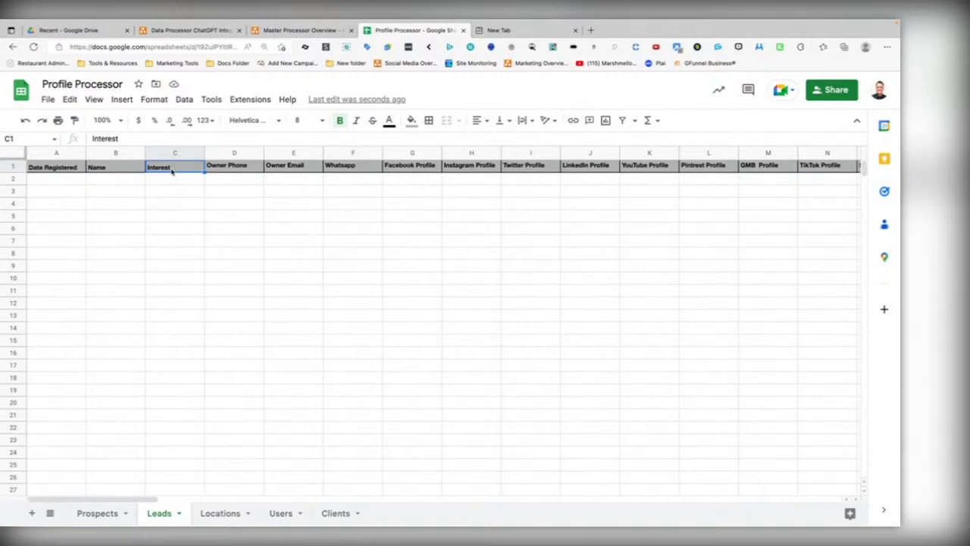
pyautogui.click(174, 226)
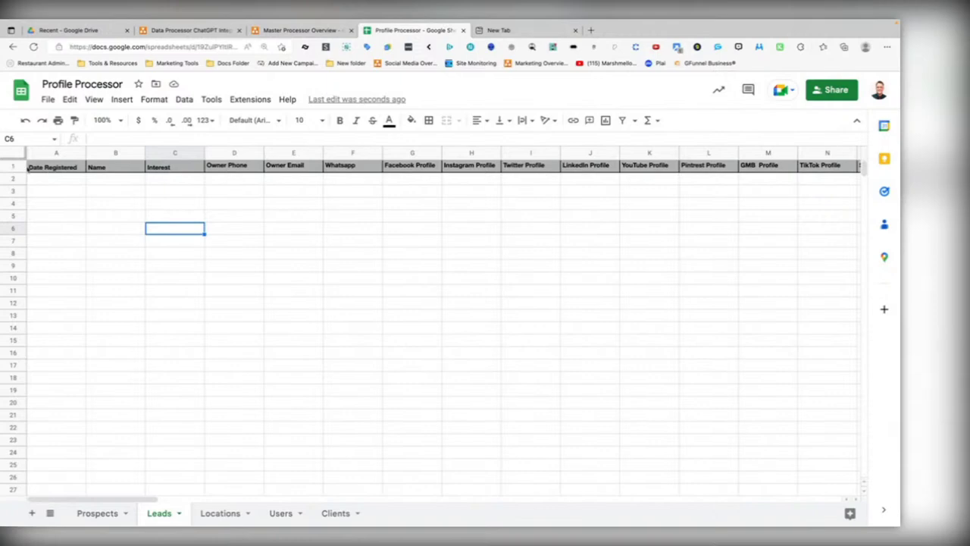
# Vertically centre the Leads row 1 headers, cancelling the merge so cells stay separate.
pyautogui.click(22, 165)
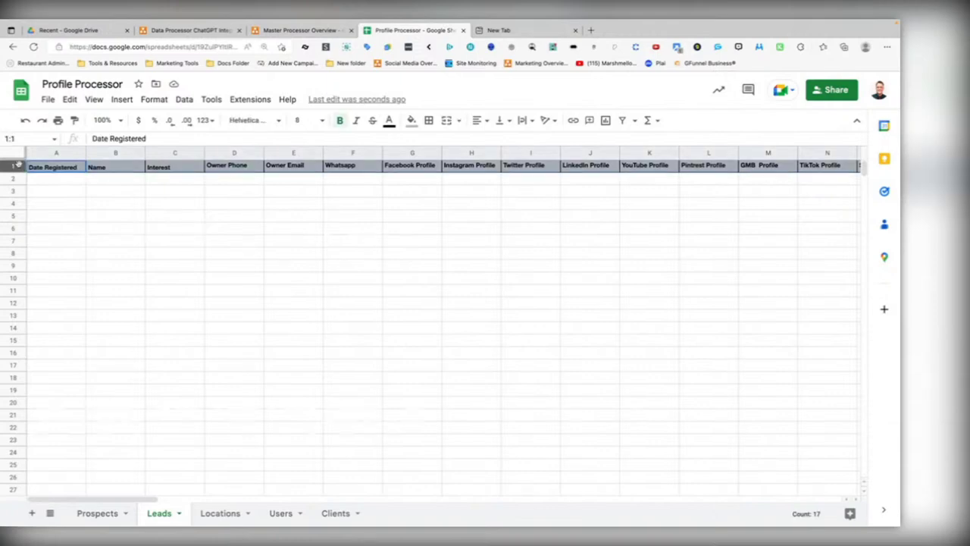
pyautogui.click(449, 123)
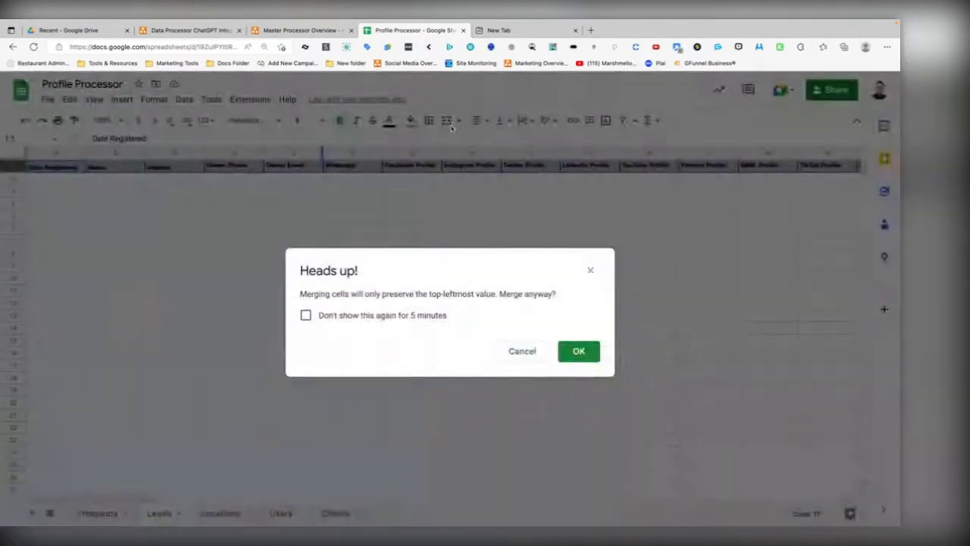
pyautogui.click(533, 359)
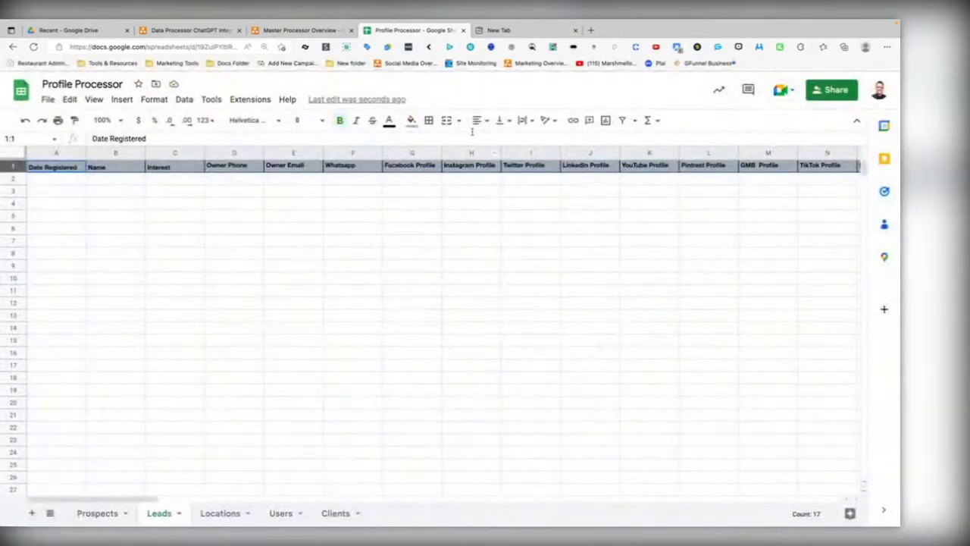
pyautogui.click(500, 123)
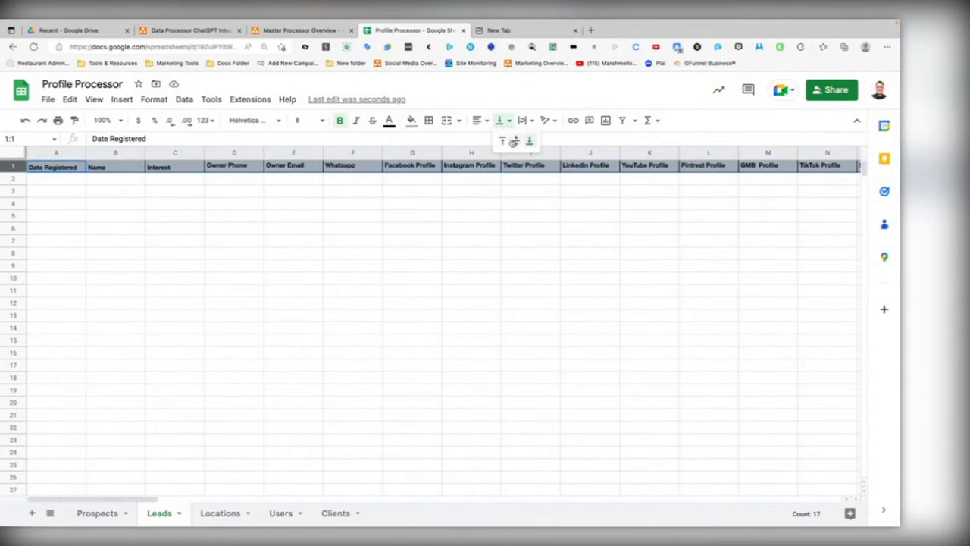
pyautogui.click(513, 140)
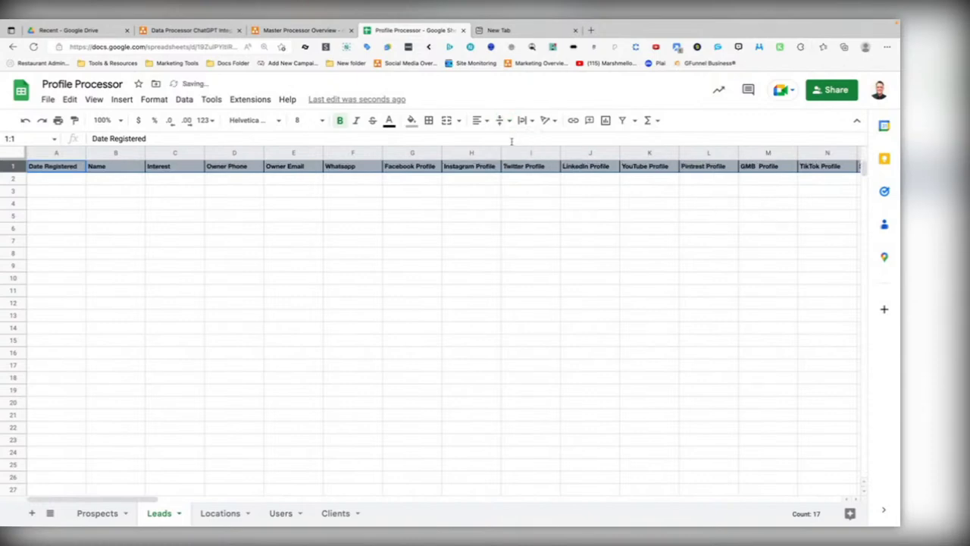
pyautogui.click(404, 266)
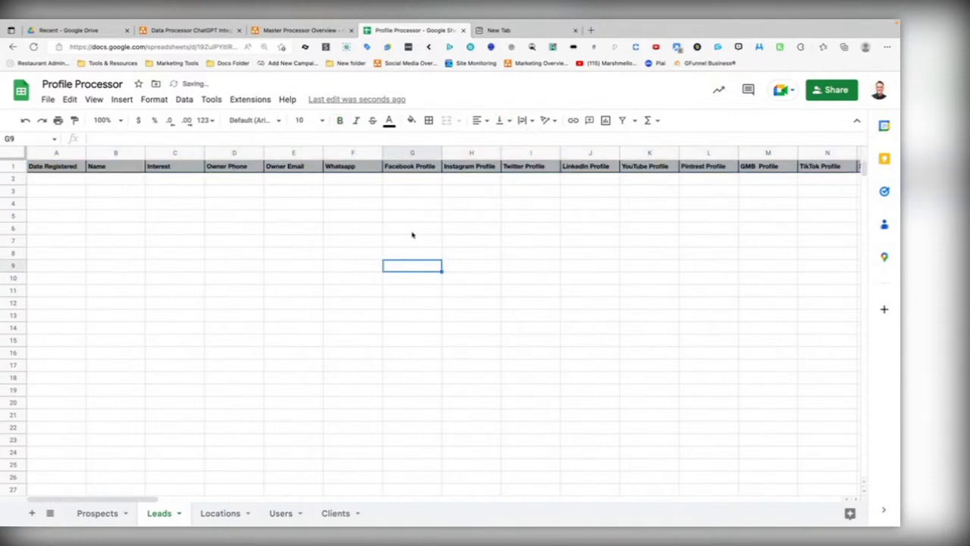
pyautogui.click(16, 165)
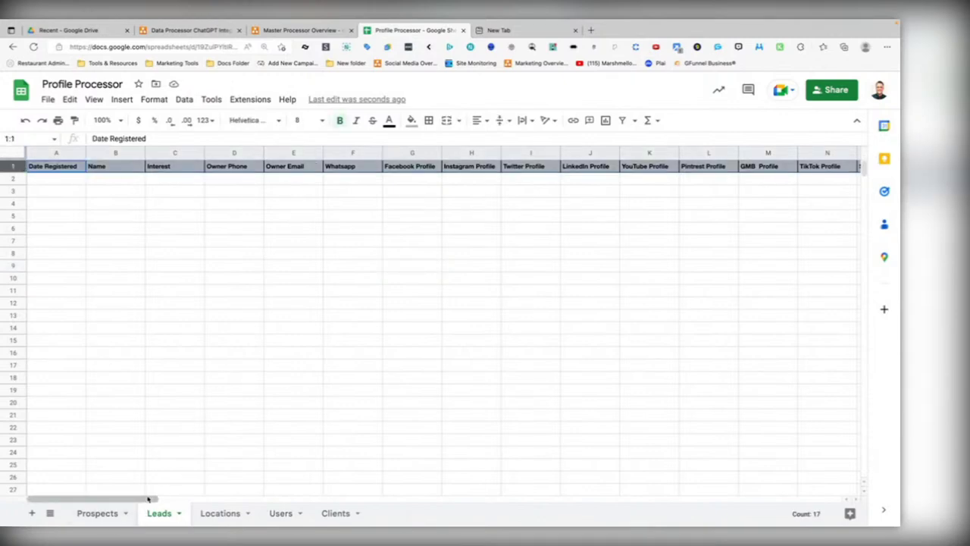
pyautogui.moveTo(149, 499); pyautogui.dragTo(86, 480)
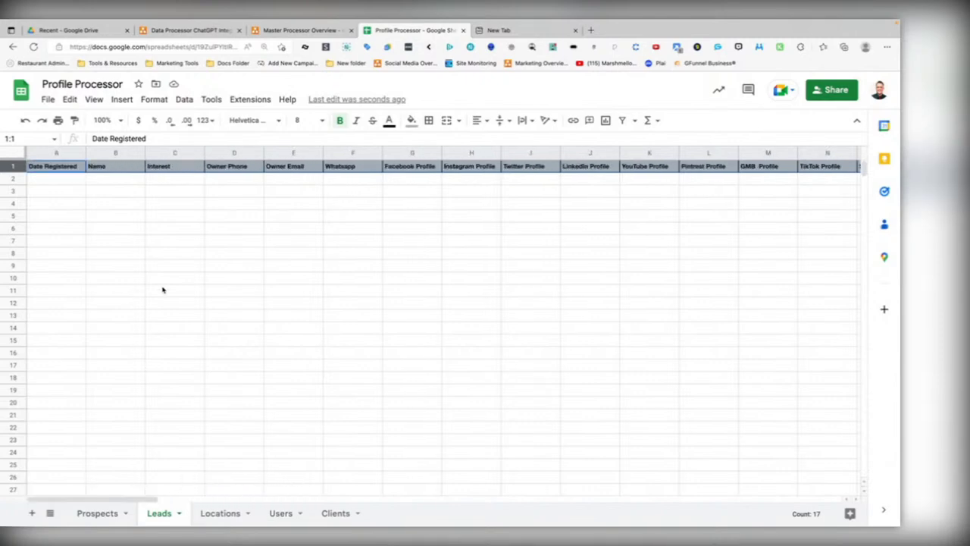
# Insert a column left of Interest and give it the header 'Source'.
pyautogui.rightClick(175, 154)
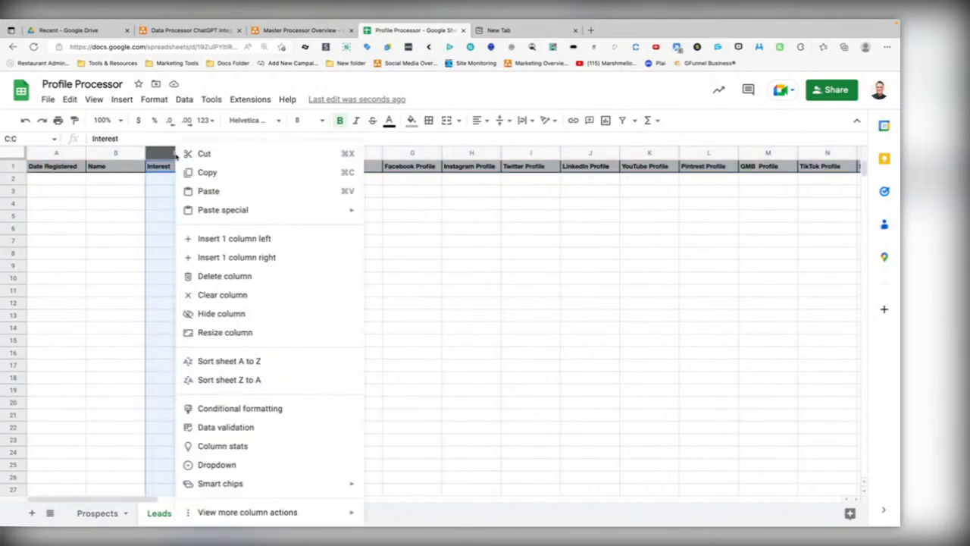
pyautogui.click(268, 239)
pyautogui.click(168, 169)
pyautogui.write('Source')
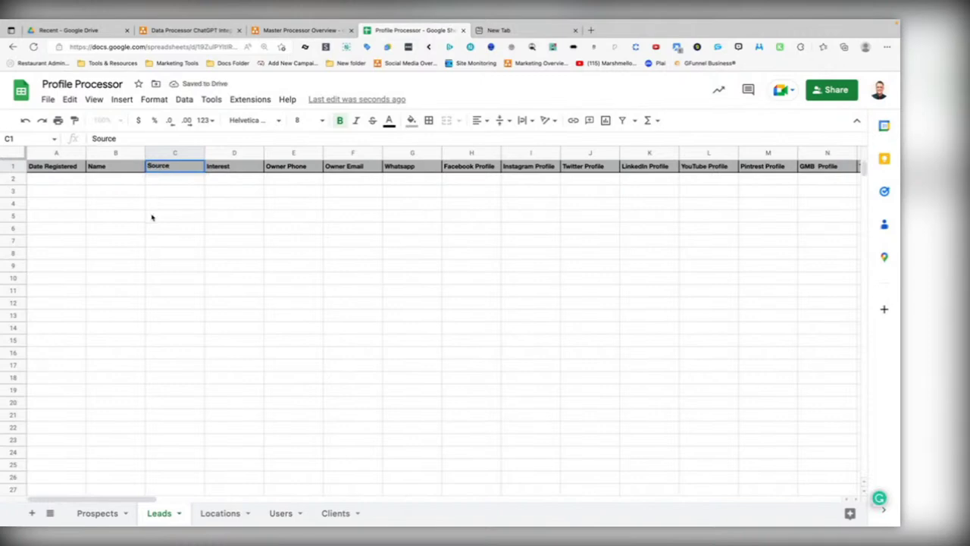
pyautogui.click(152, 218)
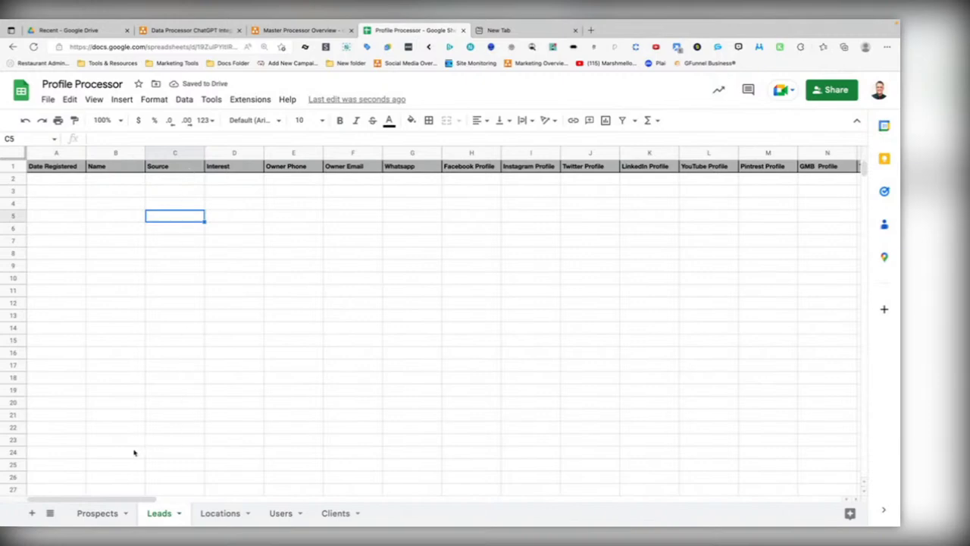
pyautogui.moveTo(125, 498); pyautogui.dragTo(65, 494)
# Insert a column right of Interest and label it 'Contacted'.
pyautogui.click(176, 154)
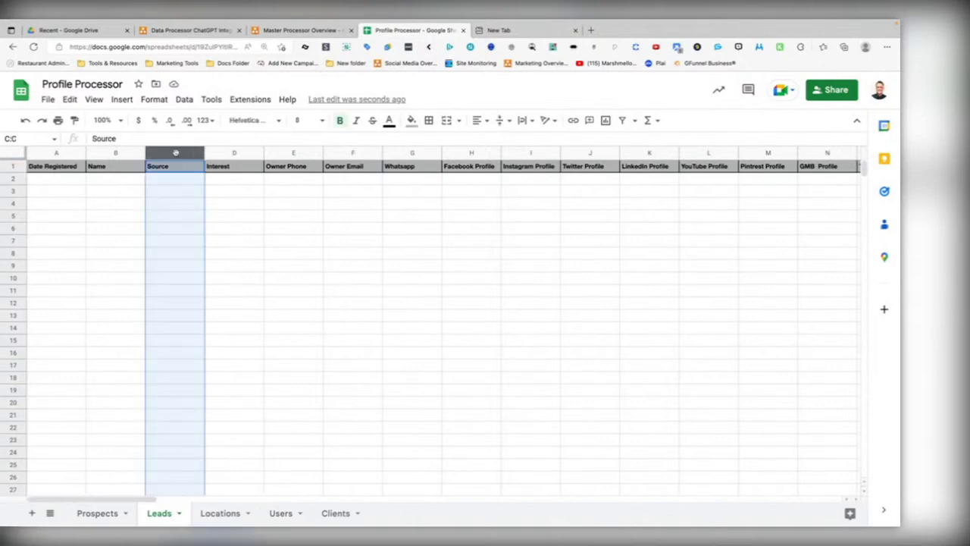
pyautogui.click(236, 151)
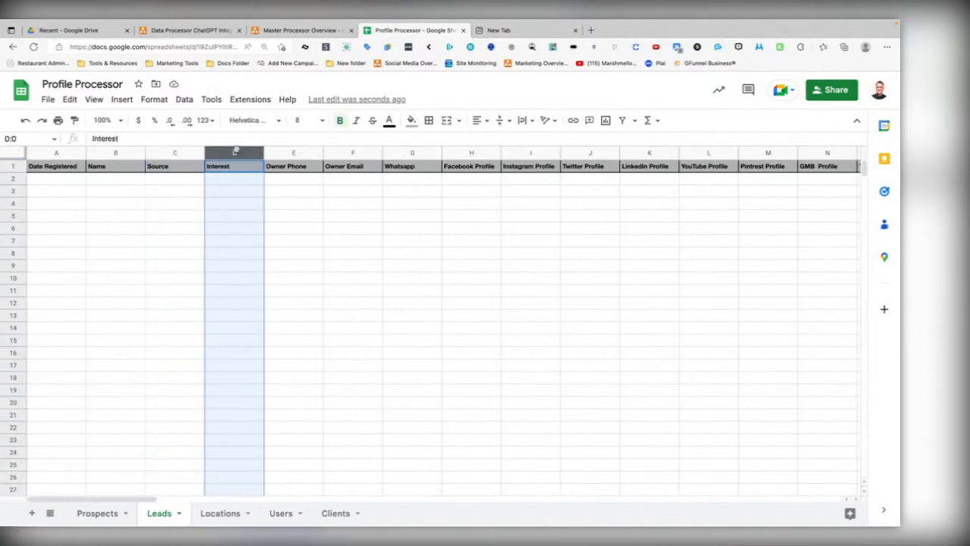
pyautogui.rightClick(235, 150)
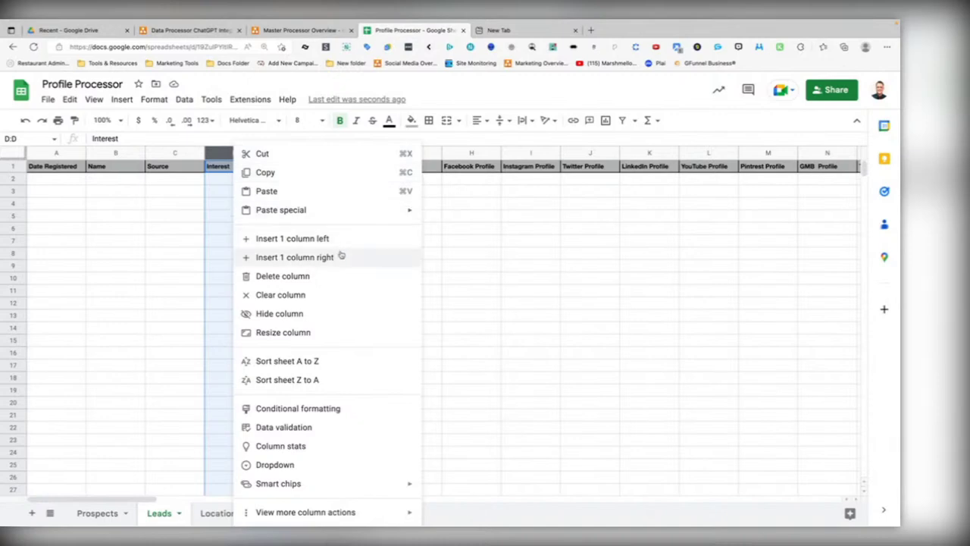
pyautogui.click(338, 257)
pyautogui.click(288, 168)
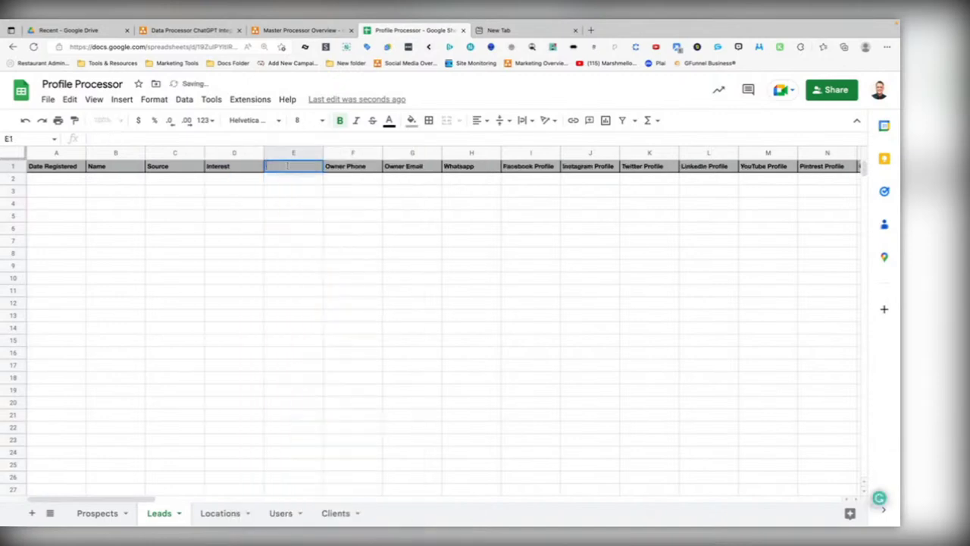
pyautogui.write('Contact')
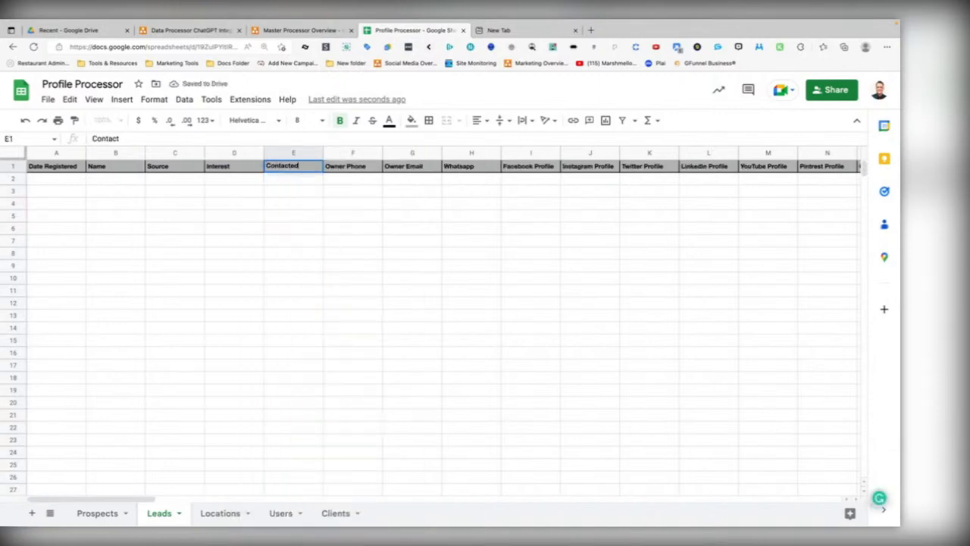
# Insert a 'DND' header column just left of Contacted in column E.
pyautogui.click(289, 153)
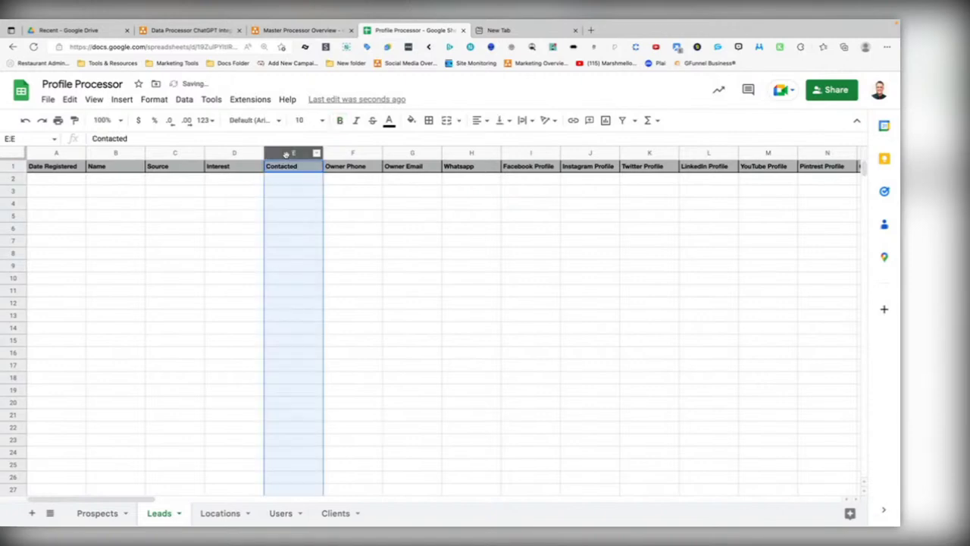
pyautogui.rightClick(289, 153)
pyautogui.click(370, 239)
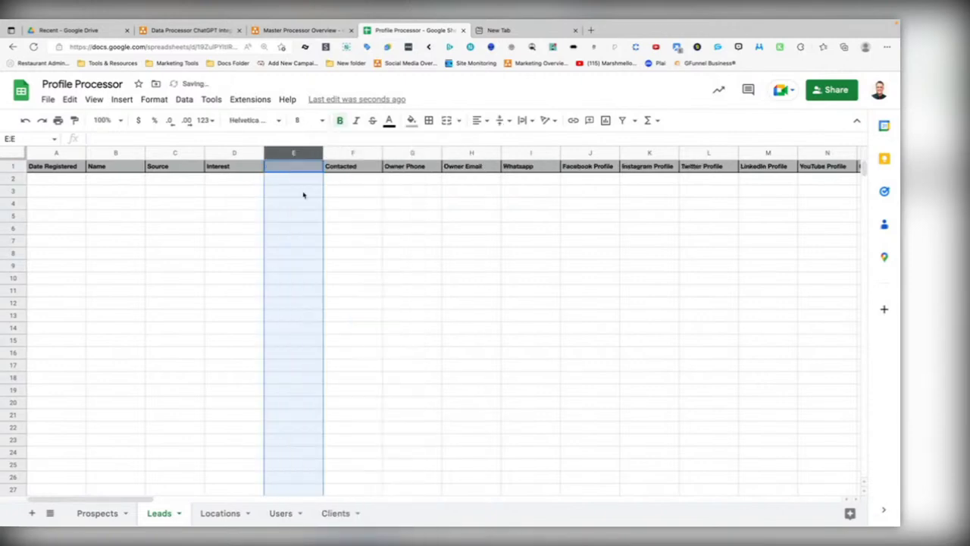
pyautogui.click(285, 167)
pyautogui.write('DND')
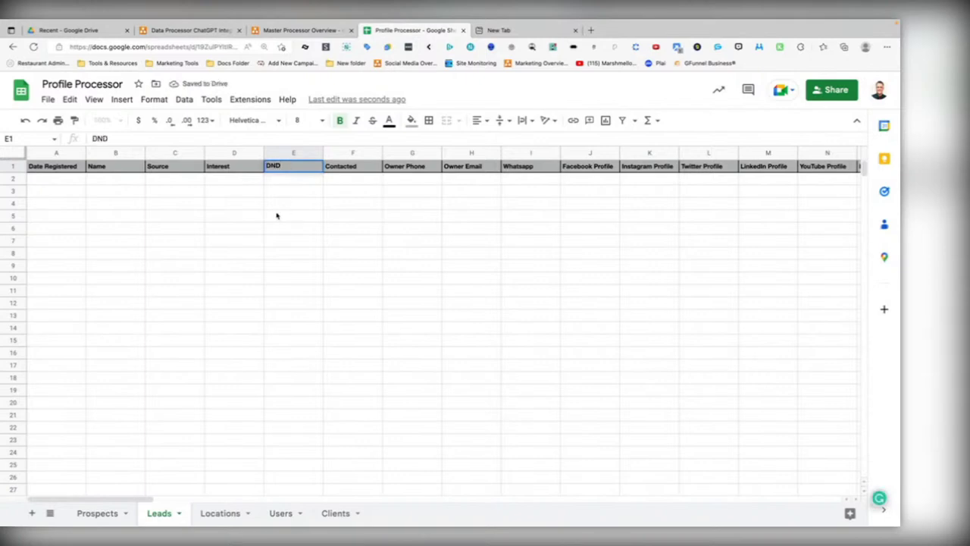
pyautogui.click(275, 216)
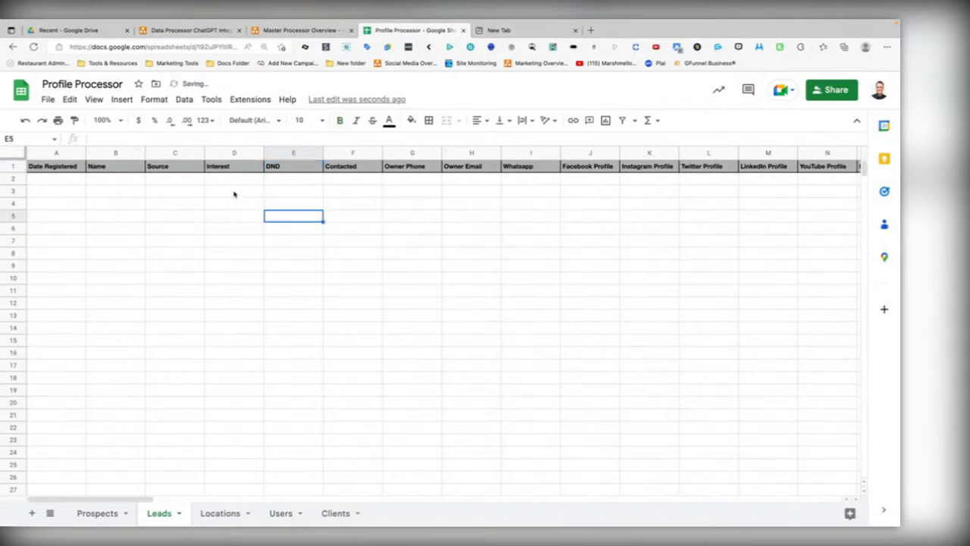
pyautogui.click(307, 155)
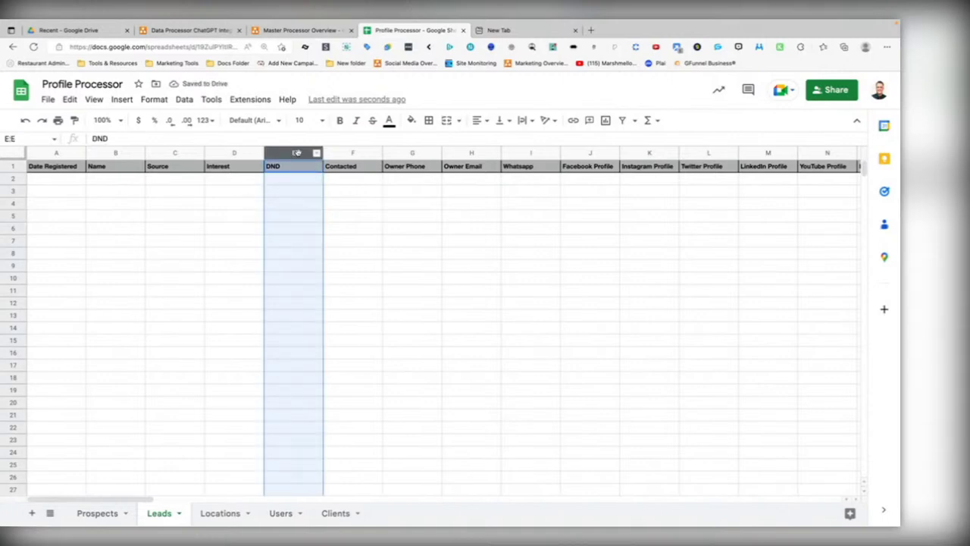
pyautogui.moveTo(307, 155)
pyautogui.mouseDown()
pyautogui.moveTo(192, 156)
pyautogui.moveTo(292, 154)
pyautogui.mouseUp()
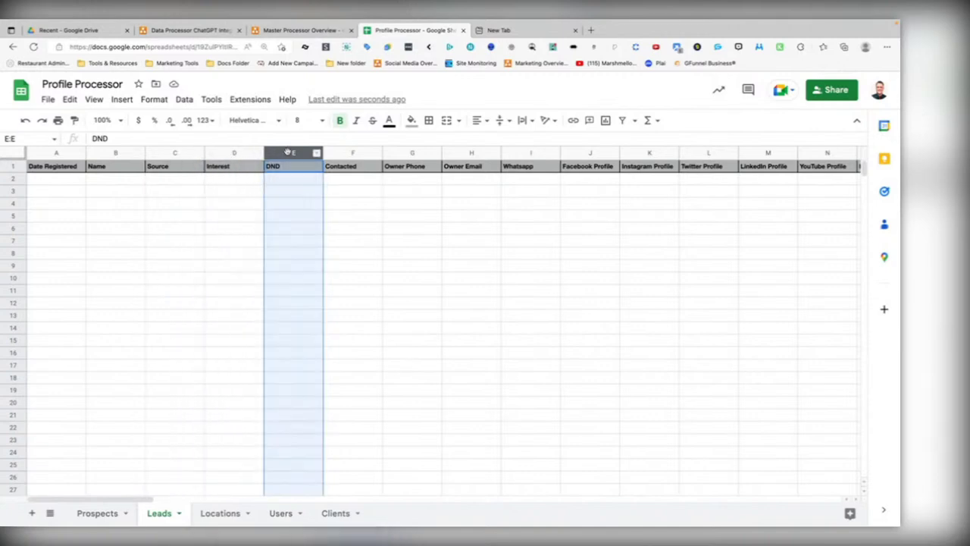
# Insert a column after Contacted and title G1 'Buying Scale'.
pyautogui.click(377, 232)
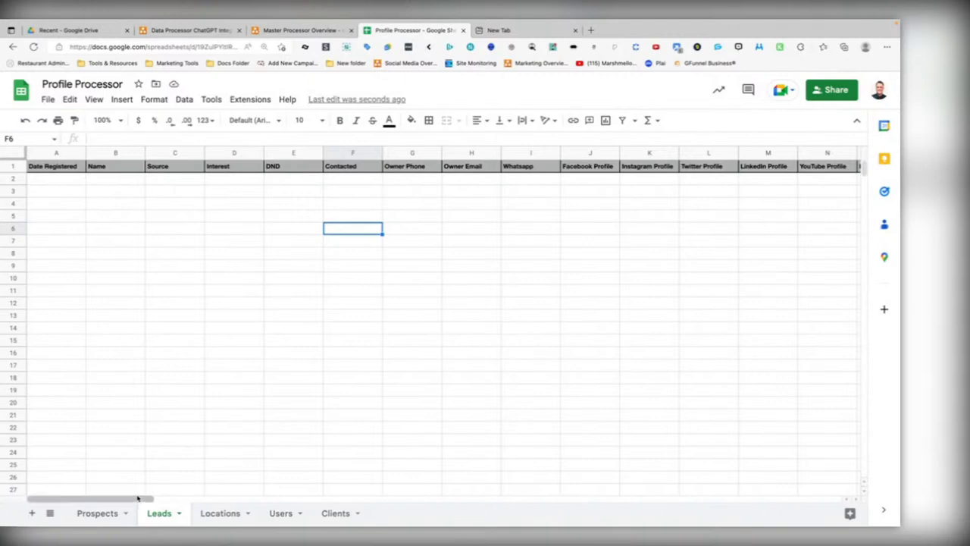
pyautogui.moveTo(137, 499); pyautogui.dragTo(131, 470)
pyautogui.rightClick(362, 156)
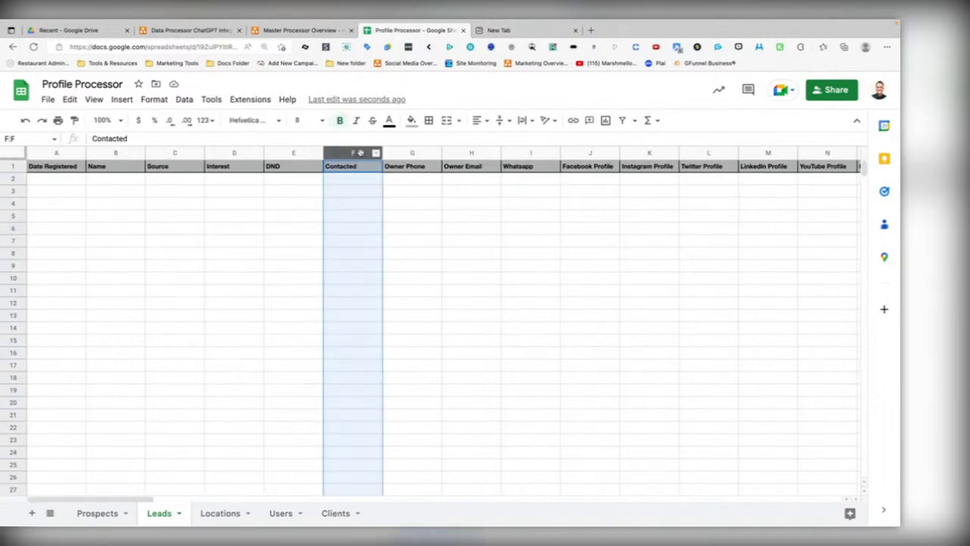
pyautogui.click(462, 259)
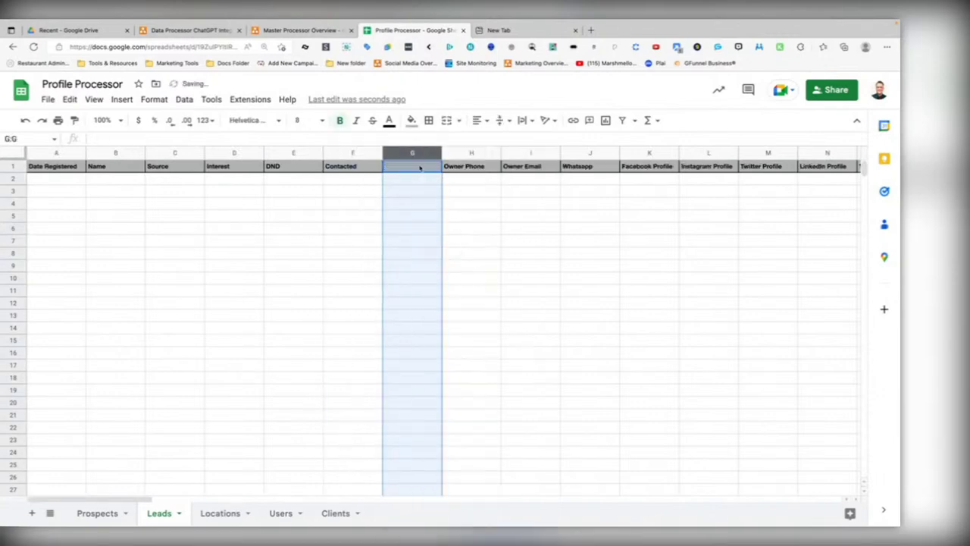
pyautogui.click(417, 166)
pyautogui.write('Buy')
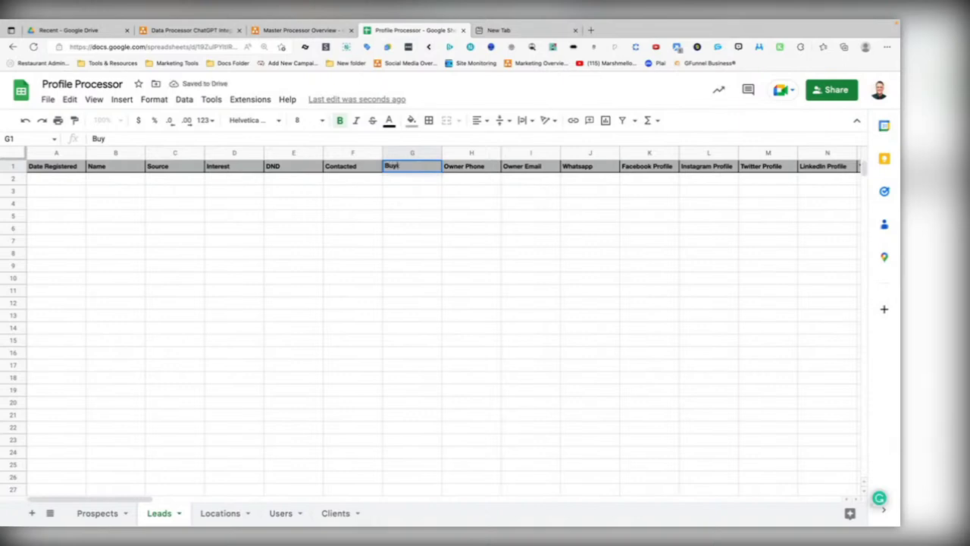
pyautogui.write('ing Sca')
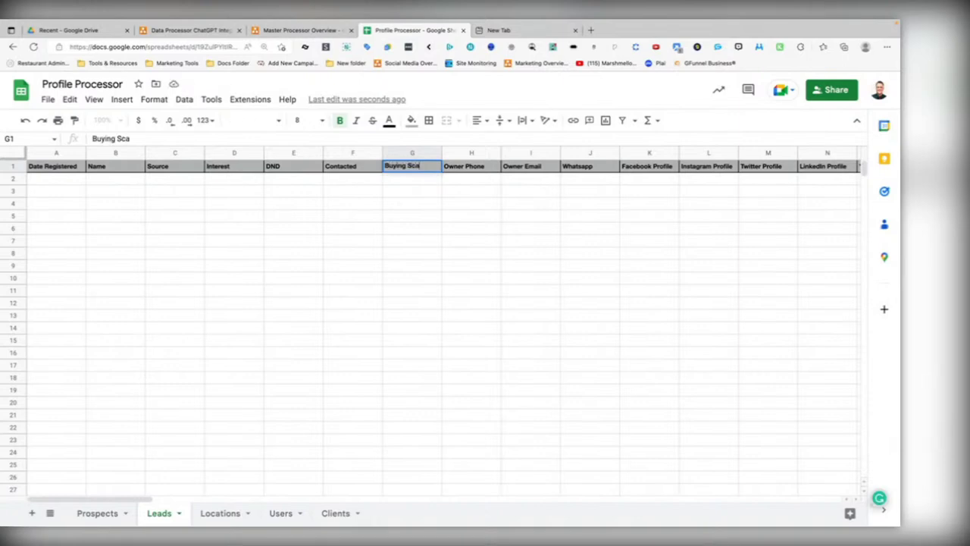
pyautogui.write('le')
pyautogui.click(423, 203)
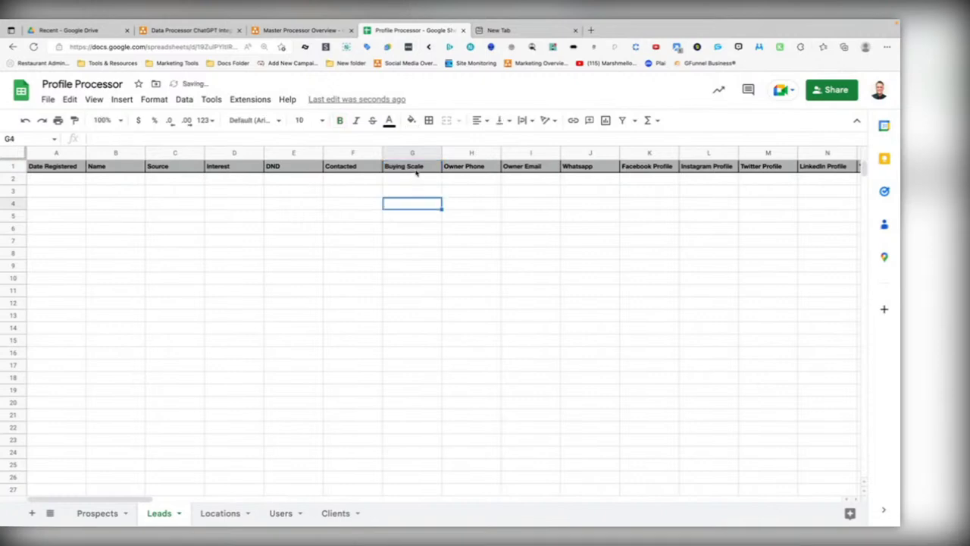
# Start a dropdown validation rule on column G with options 1 and 2.
pyautogui.click(414, 153)
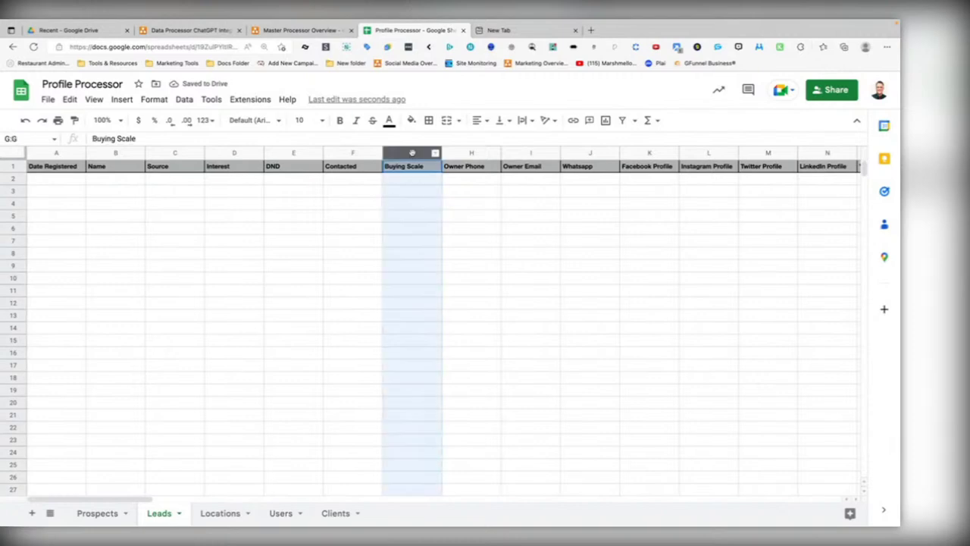
pyautogui.rightClick(410, 152)
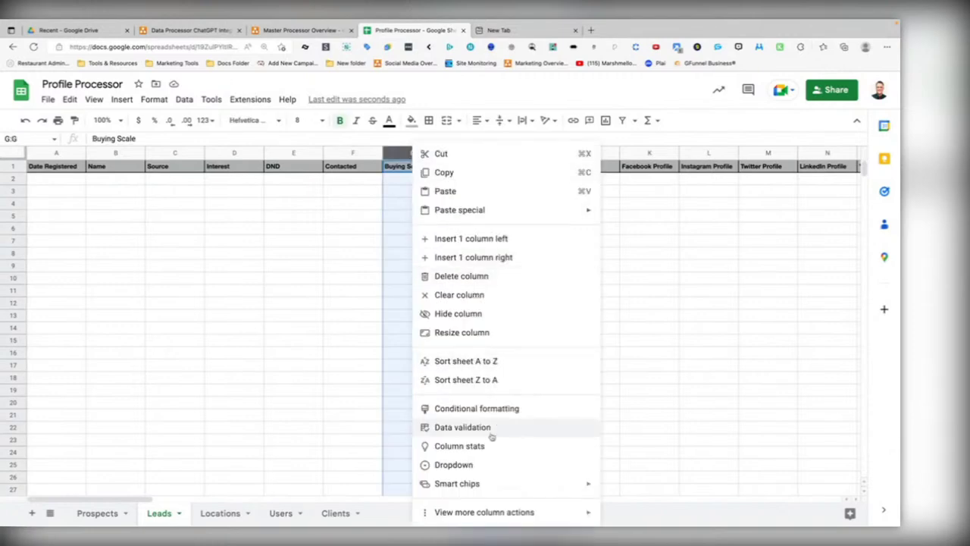
pyautogui.click(463, 428)
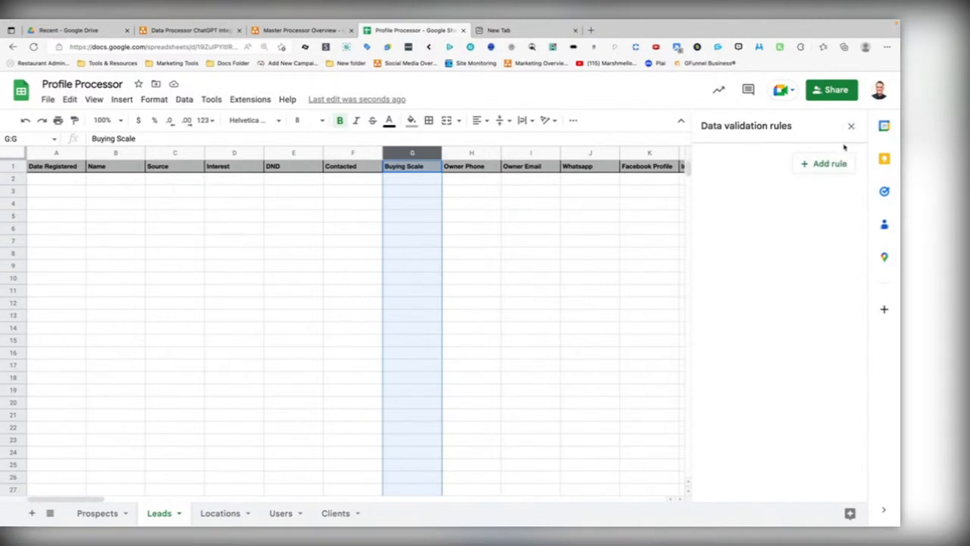
pyautogui.click(825, 167)
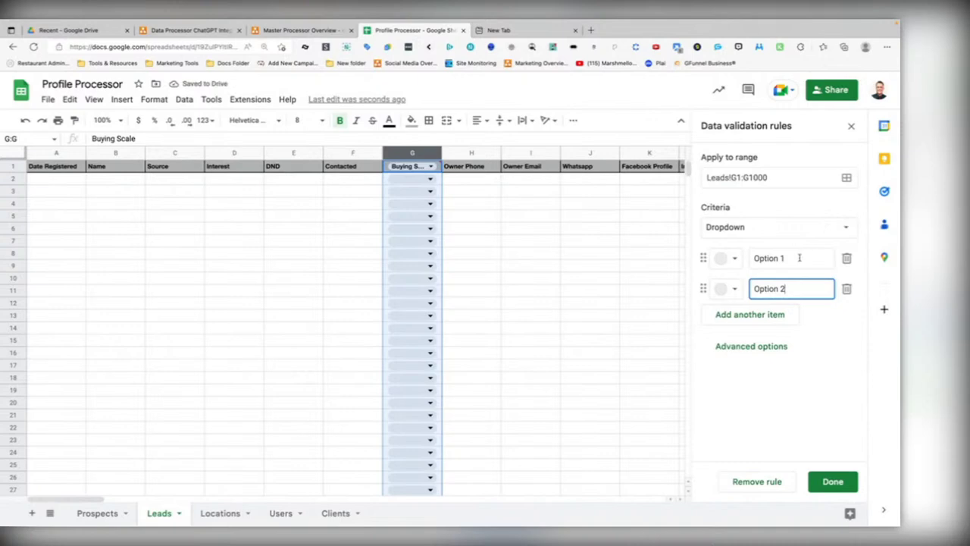
pyautogui.moveTo(795, 257); pyautogui.dragTo(735, 261)
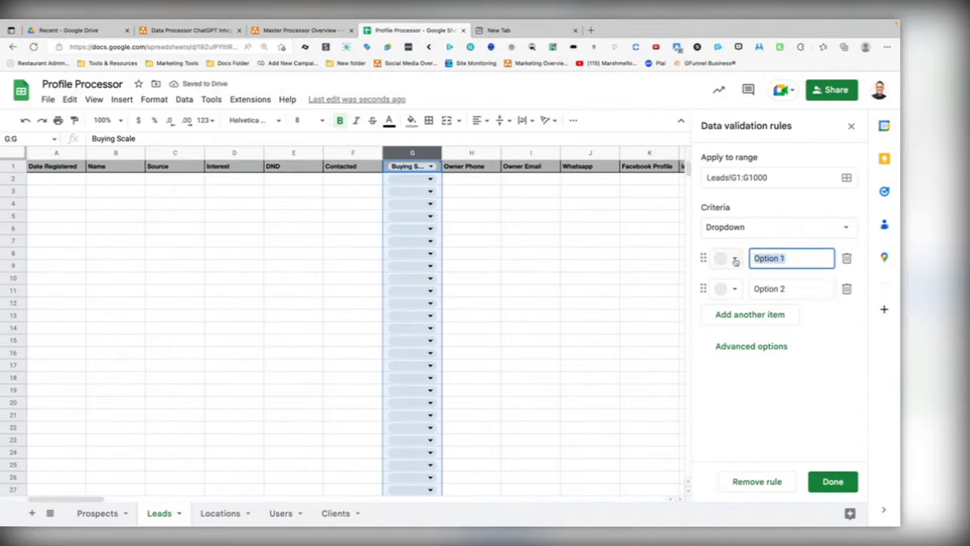
pyautogui.write('1')
pyautogui.moveTo(795, 288); pyautogui.dragTo(752, 288)
pyautogui.write('2')
# Add dropdown options 3 through 10 and save the Buying Scale rule.
pyautogui.press('Return')
pyautogui.write('3')
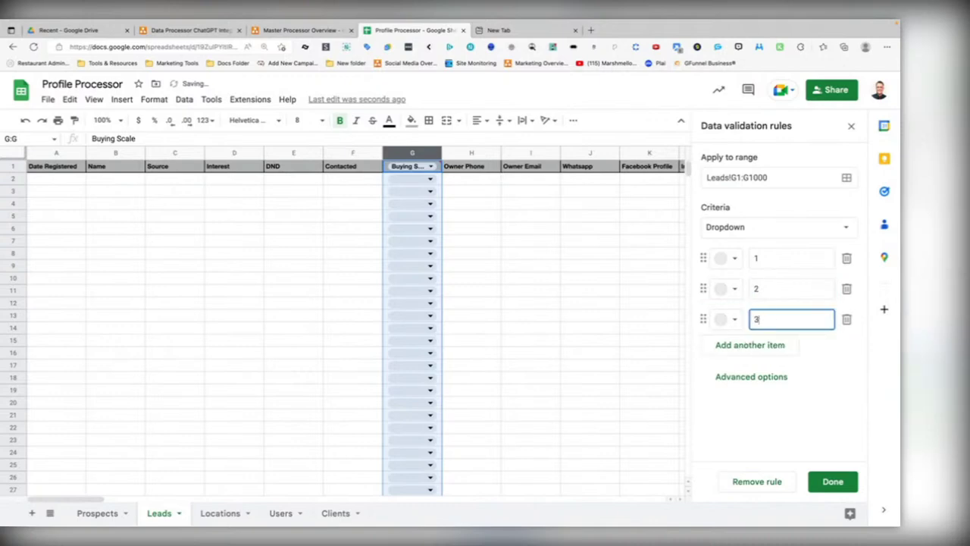
pyautogui.click(767, 343)
pyautogui.write('4')
pyautogui.click(765, 377)
pyautogui.write('5')
pyautogui.click(758, 405)
pyautogui.write('6')
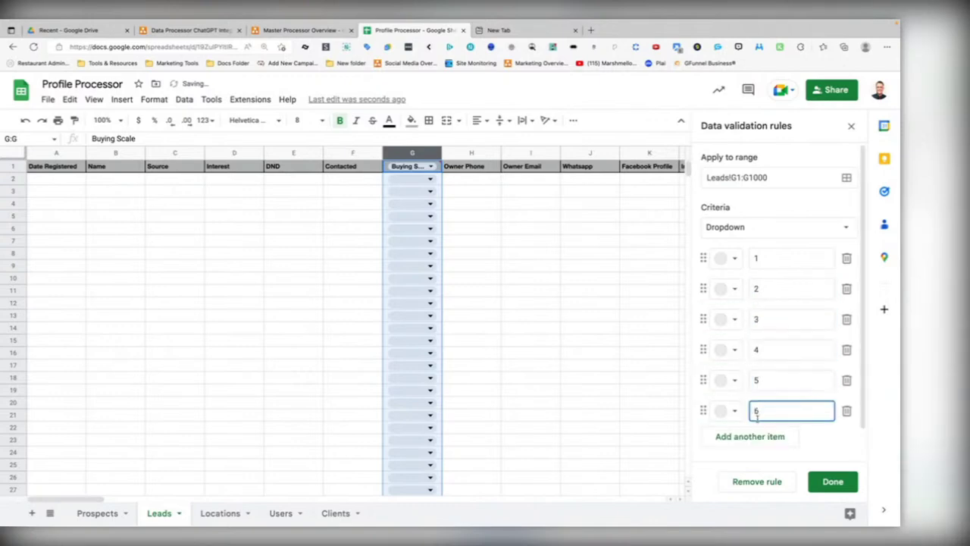
pyautogui.click(754, 436)
pyautogui.write('7')
pyautogui.scroll(-1, 750, 433)
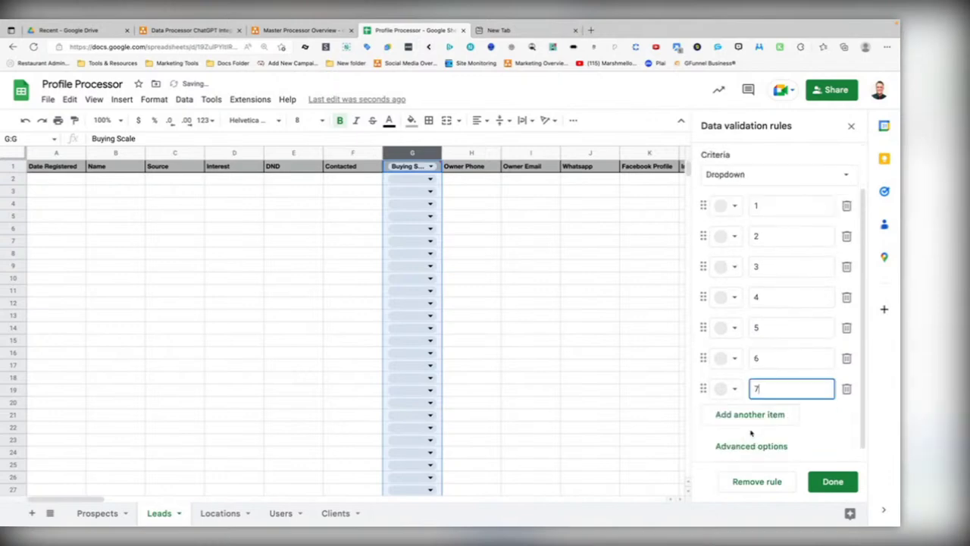
pyautogui.click(754, 414)
pyautogui.write('8')
pyautogui.click(755, 431)
pyautogui.write('9')
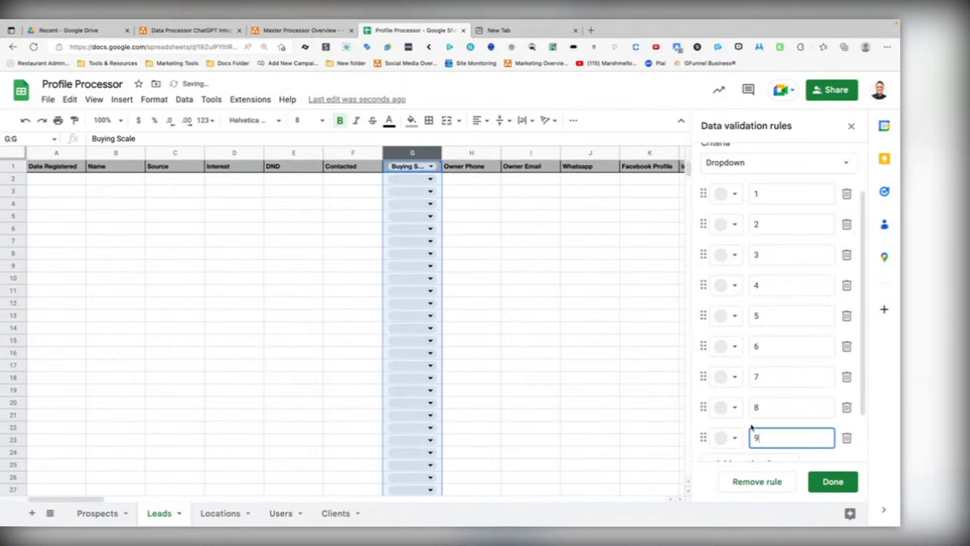
pyautogui.write('10')
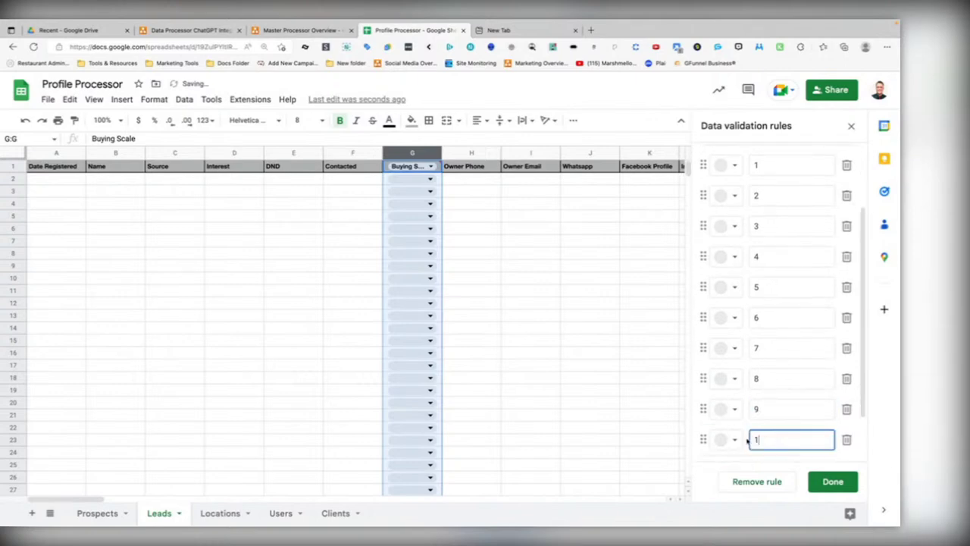
pyautogui.click(833, 481)
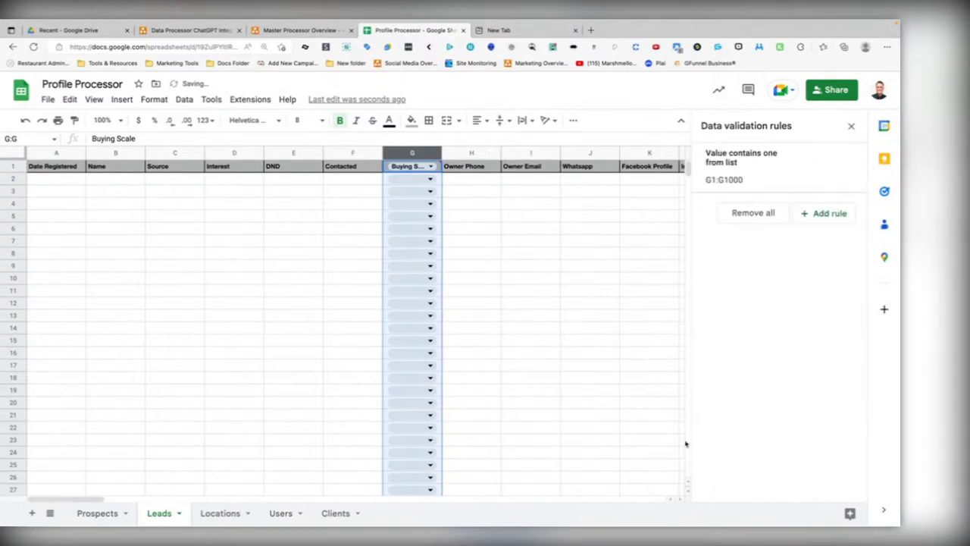
# Test the G2 dropdown by setting it to 10, then to 1.
pyautogui.click(432, 279)
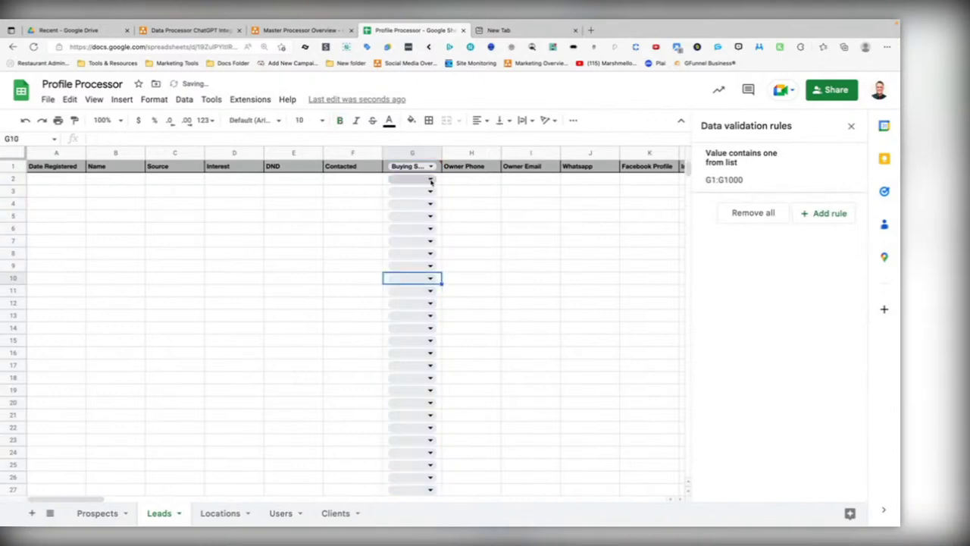
pyautogui.click(431, 181)
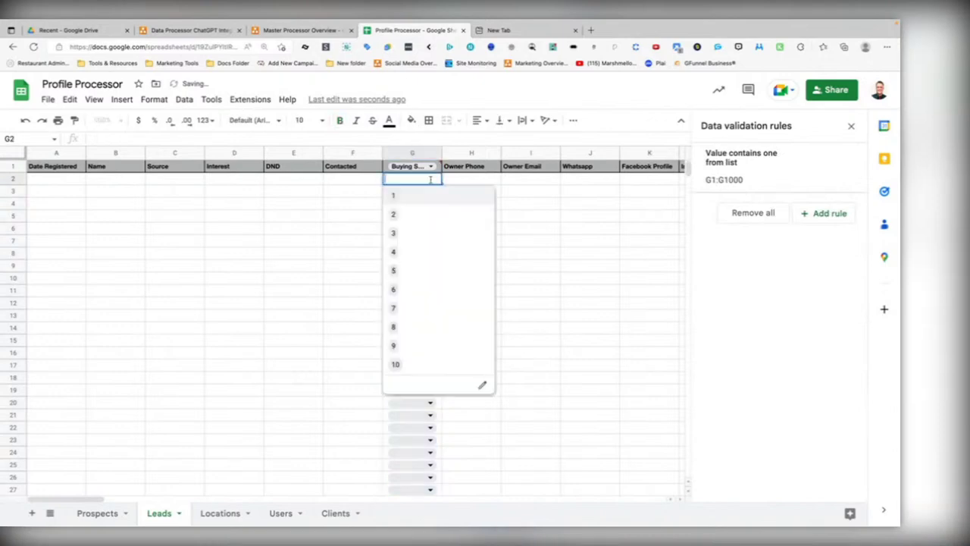
pyautogui.click(409, 367)
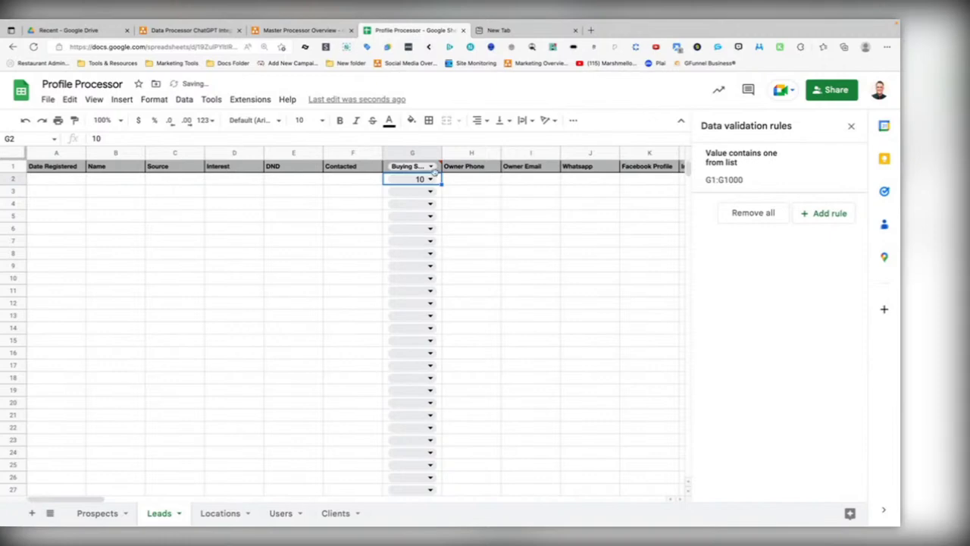
pyautogui.click(431, 180)
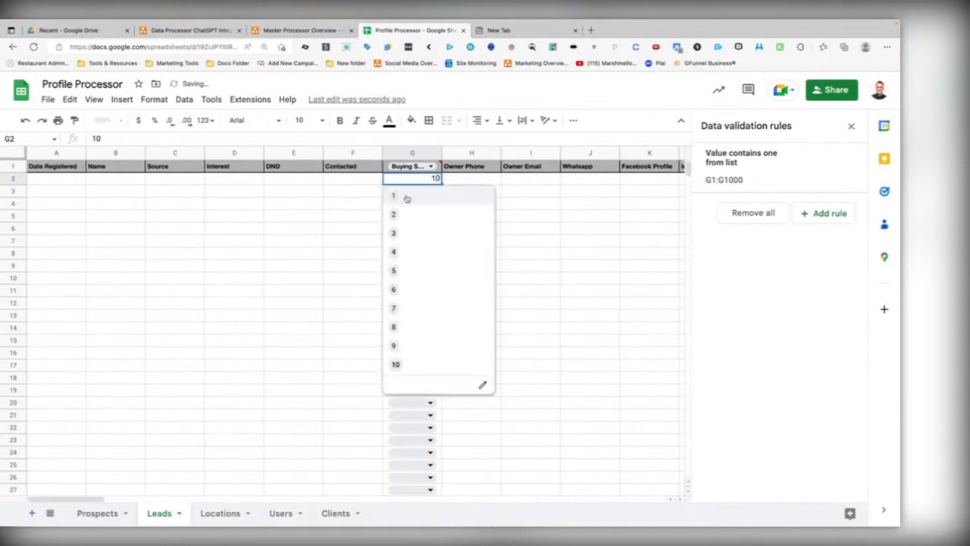
pyautogui.click(410, 198)
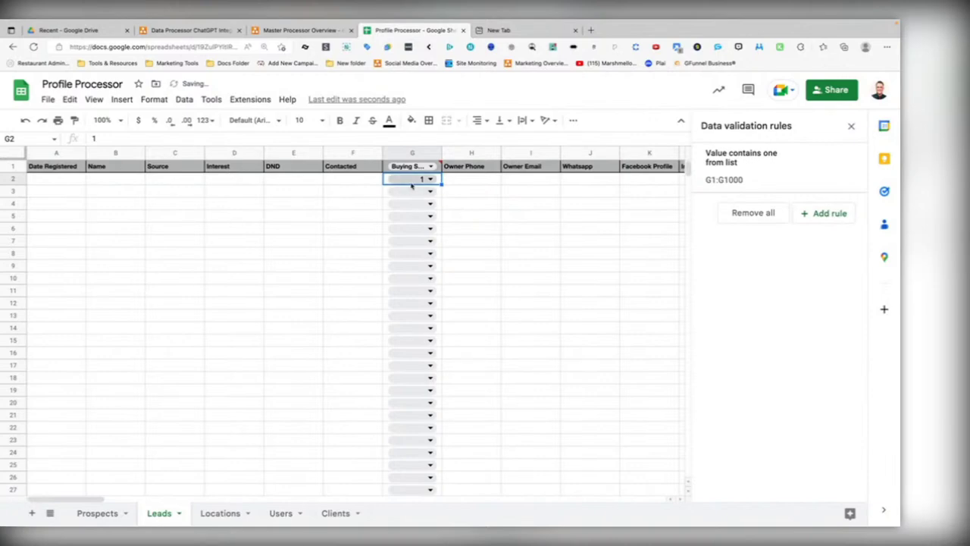
# Edit the Buying Scale validation rule to add a 0 option at the top and save.
pyautogui.click(423, 152)
pyautogui.rightClick(422, 152)
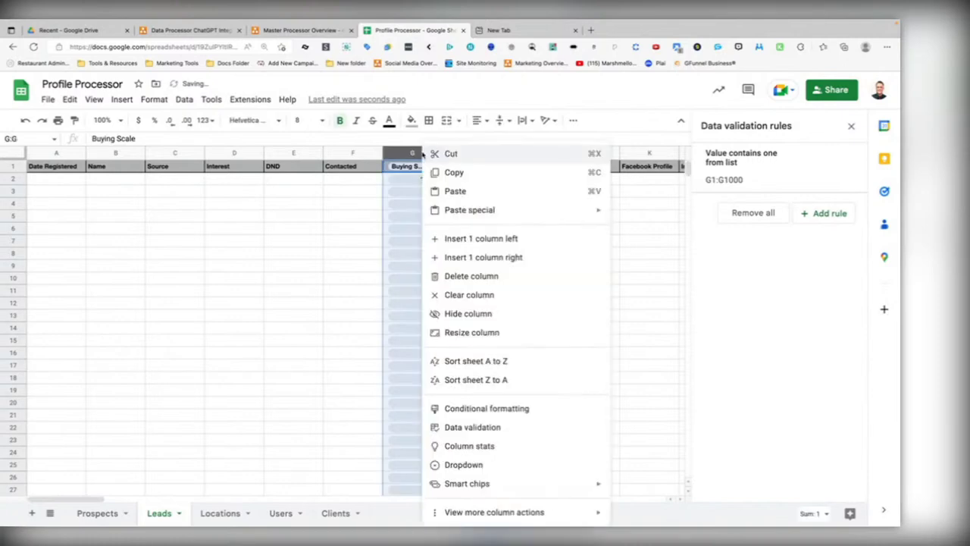
pyautogui.moveTo(499, 510)
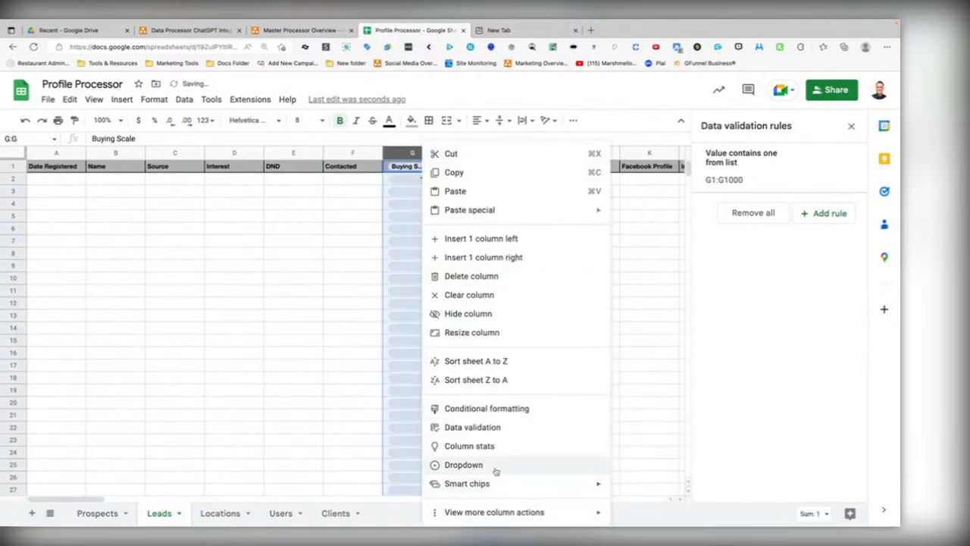
pyautogui.click(485, 427)
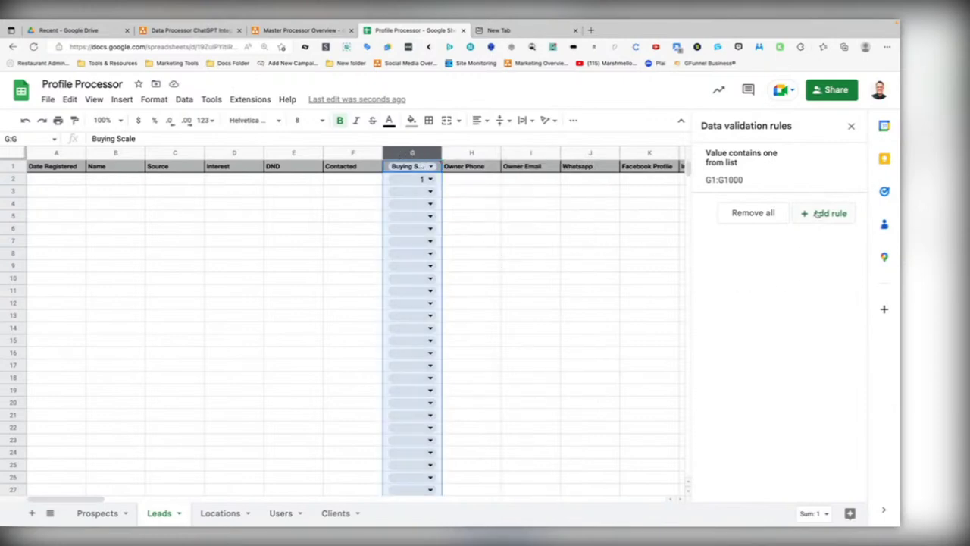
pyautogui.click(753, 180)
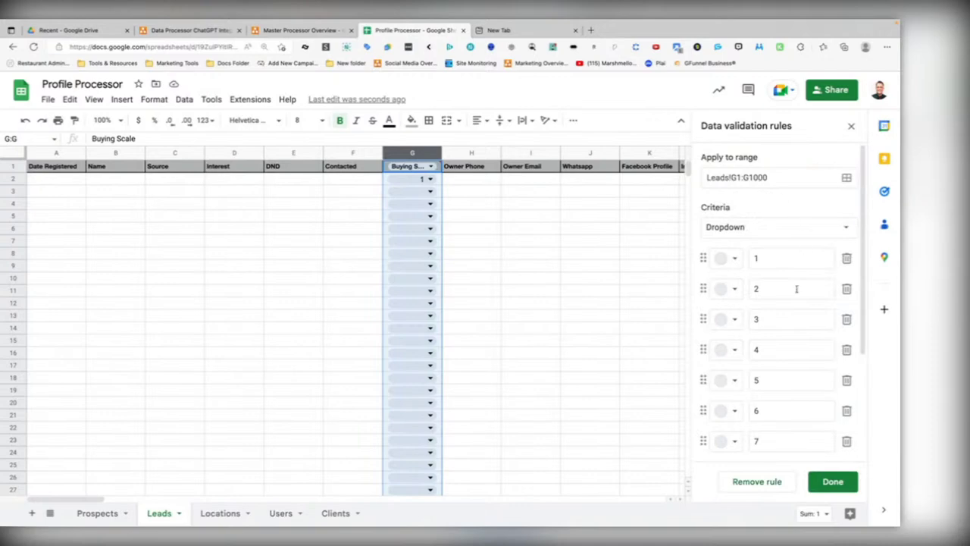
pyautogui.scroll(-3, 801, 372)
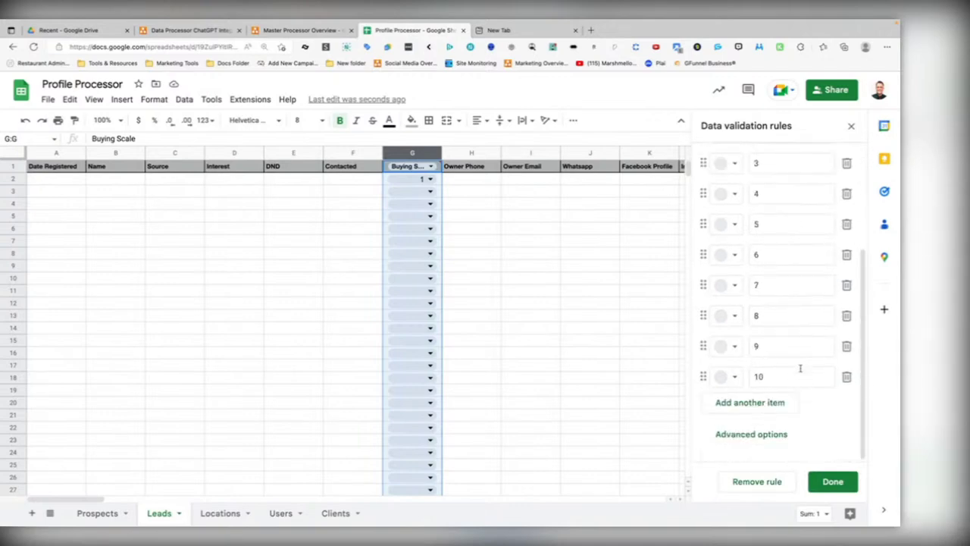
pyautogui.click(765, 412)
pyautogui.write('0')
pyautogui.click(806, 436)
pyautogui.moveTo(703, 407); pyautogui.dragTo(716, 237)
pyautogui.click(832, 486)
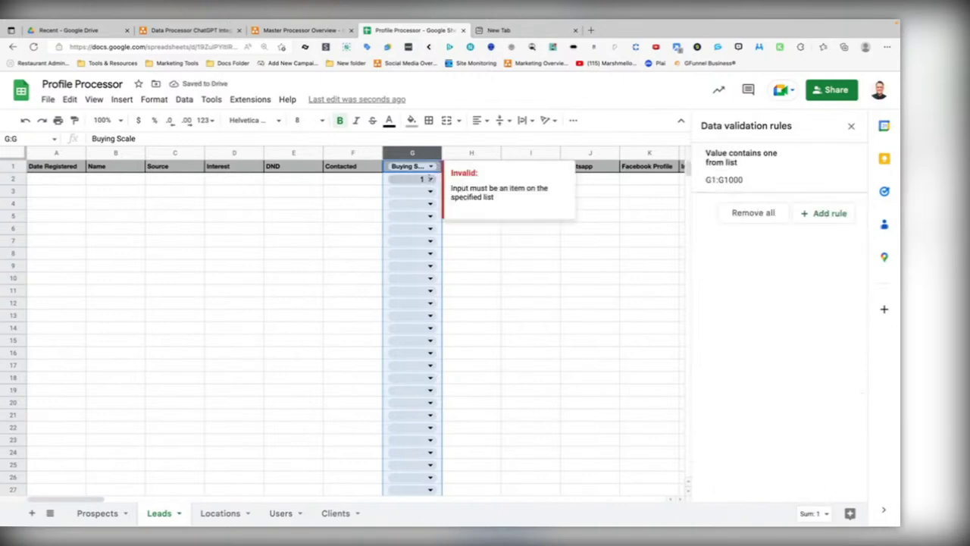
# Set cell G2's Buying Scale value to 0.
pyautogui.click(430, 179)
pyautogui.click(433, 204)
pyautogui.click(511, 235)
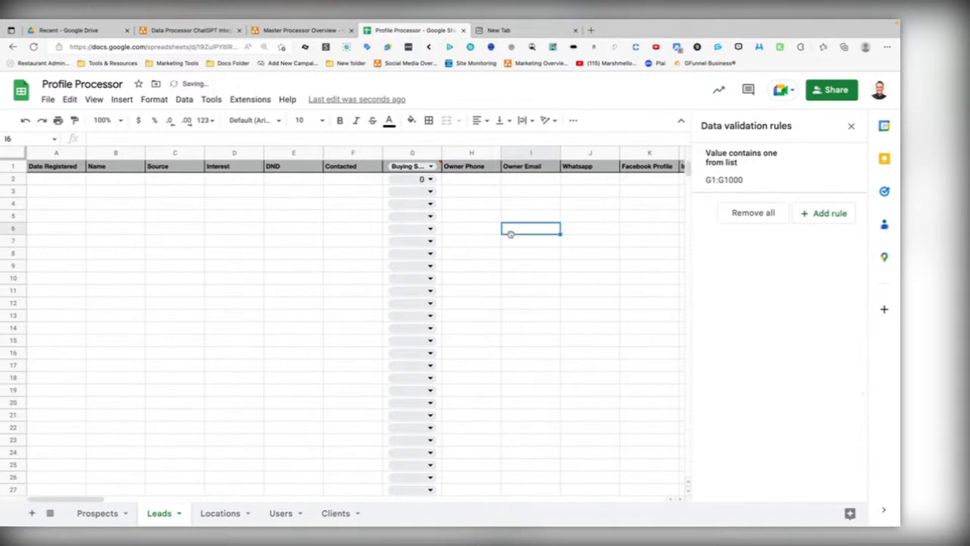
pyautogui.moveTo(102, 500)
pyautogui.mouseDown()
pyautogui.moveTo(240, 500)
pyautogui.moveTo(105, 500)
pyautogui.mouseUp()
# On Prospects, add headers 'Data Status' in Q1 and 'Data Approved' in R1.
pyautogui.click(83, 518)
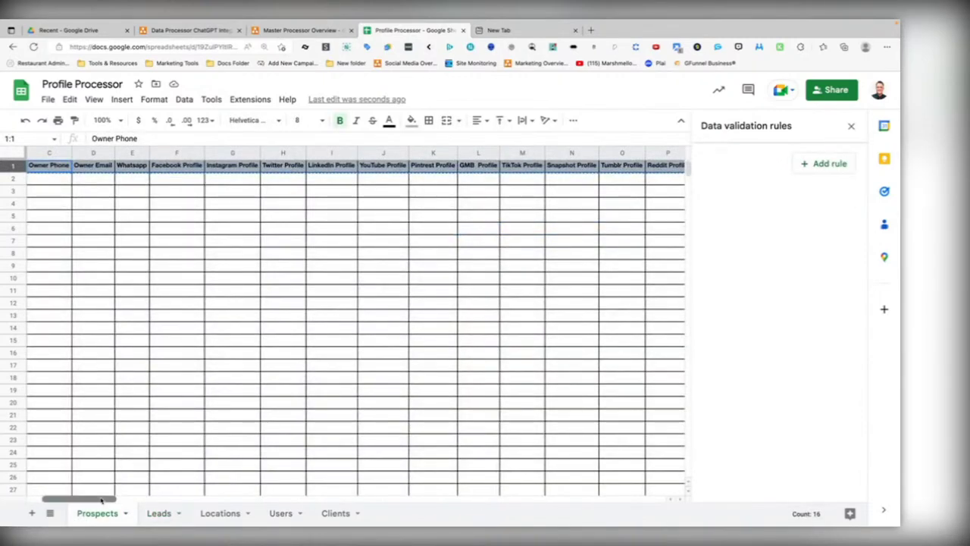
pyautogui.hscroll(10, 137, 455)
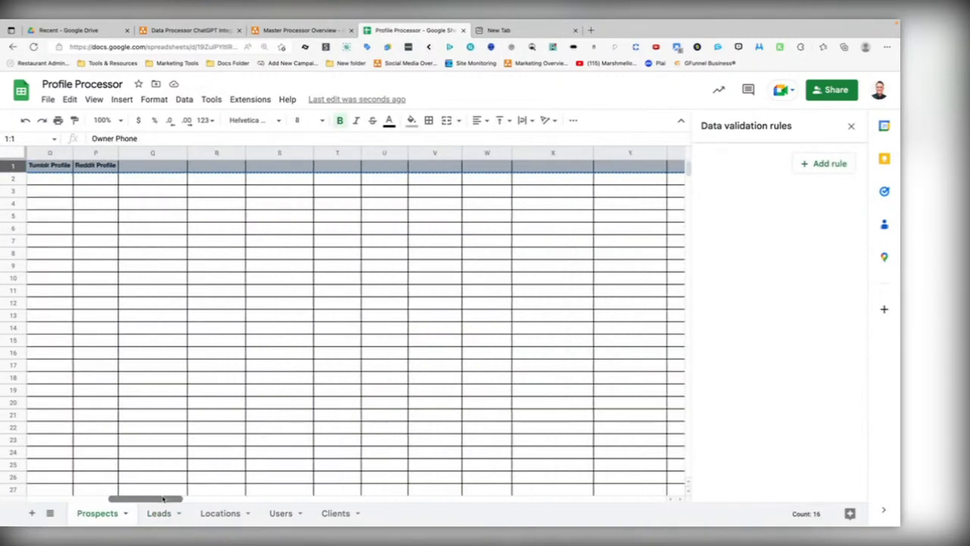
pyautogui.click(168, 173)
pyautogui.write('D')
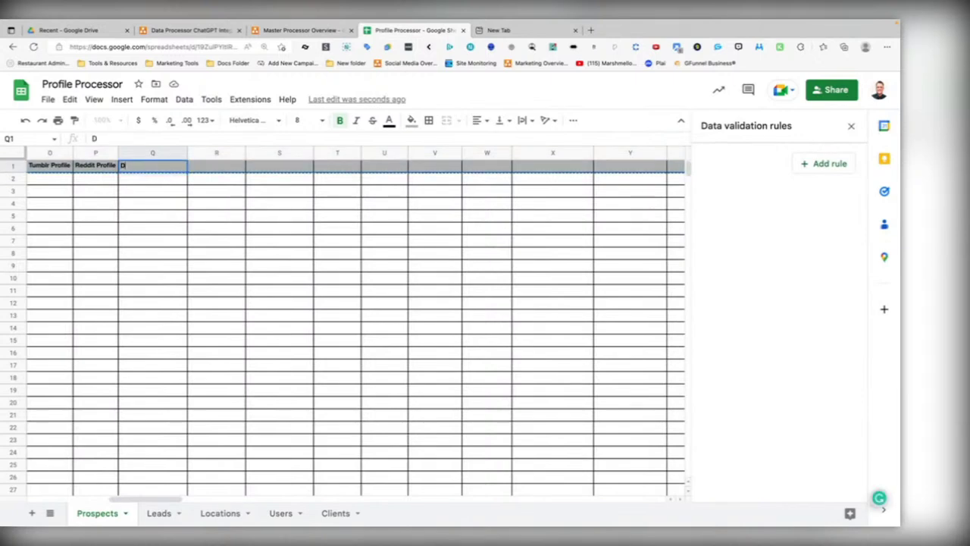
pyautogui.write('ata Approved')
pyautogui.press('Return')
pyautogui.click(166, 171)
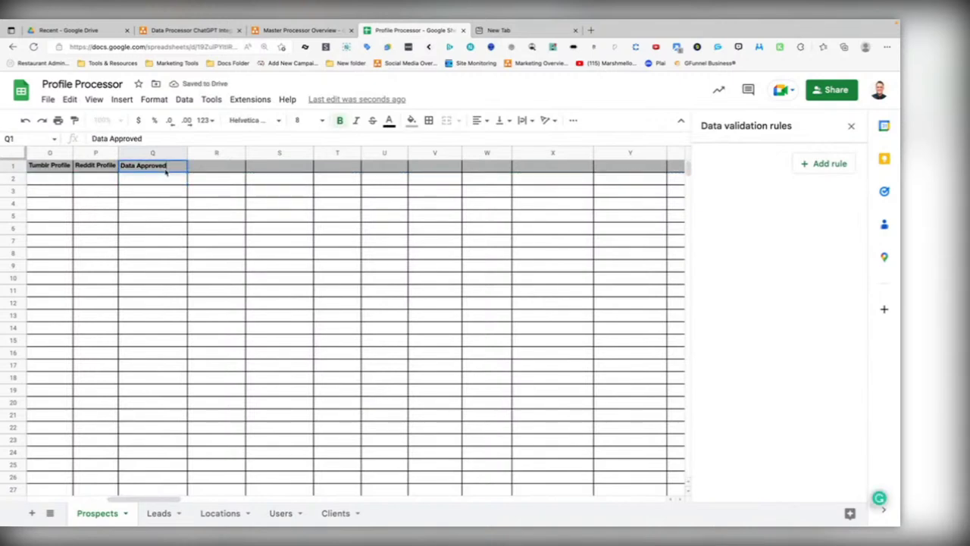
pyautogui.write('Data')
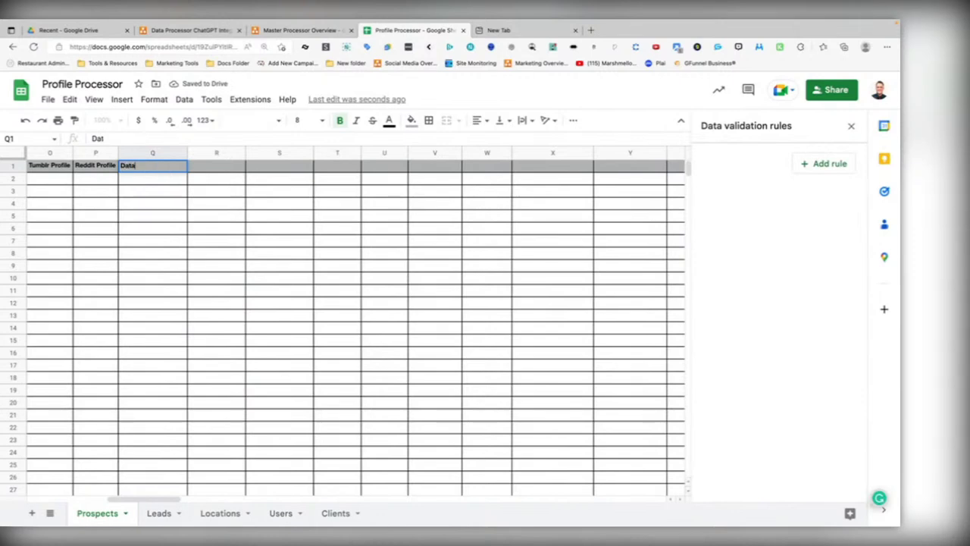
pyautogui.write(' Status')
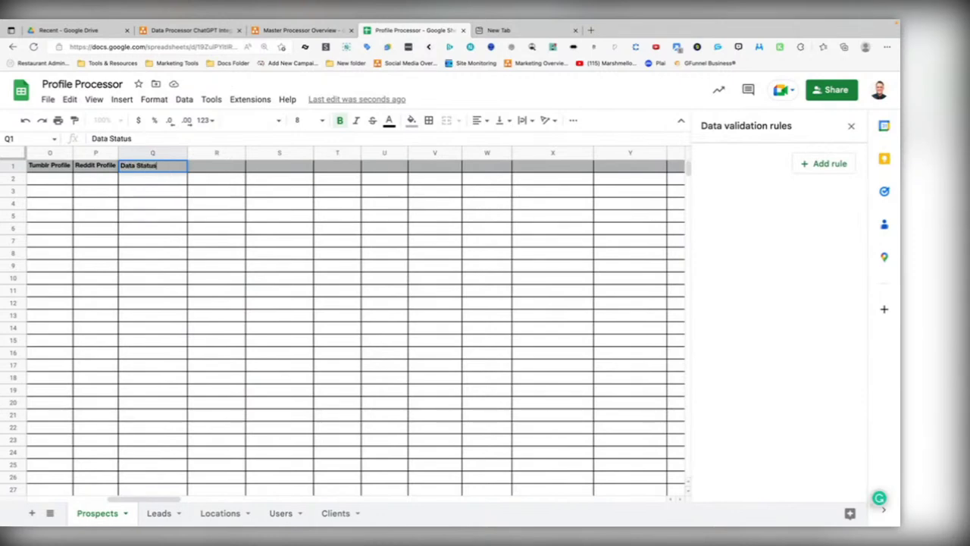
pyautogui.click(215, 167)
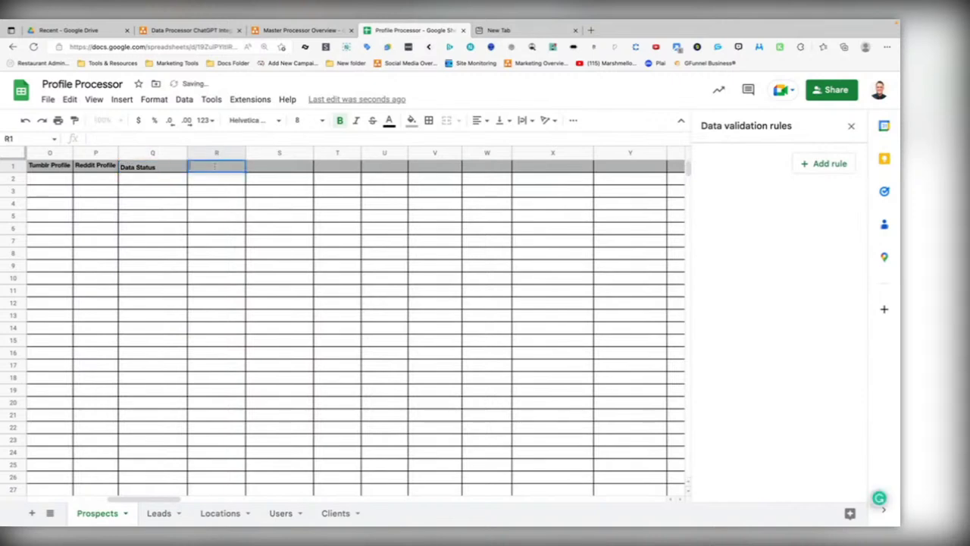
pyautogui.write('Data Approved')
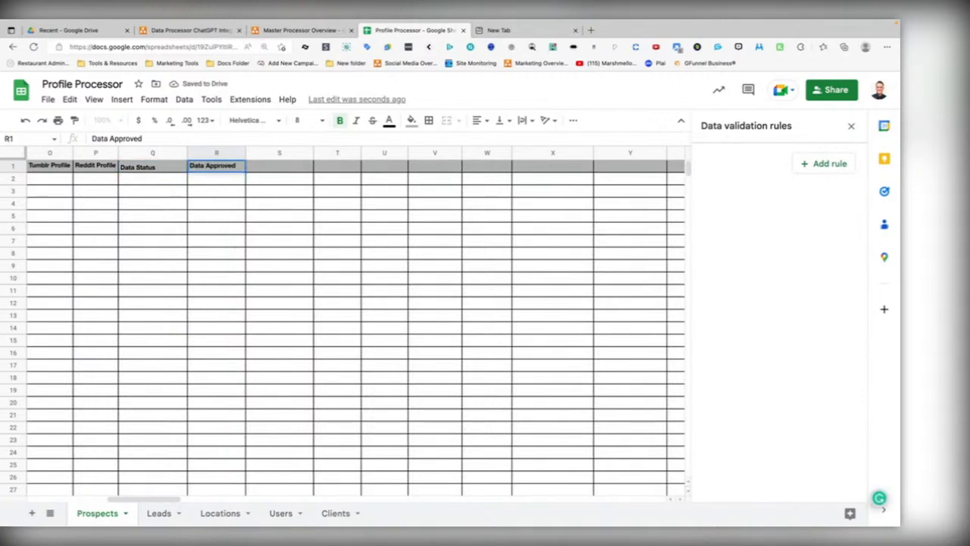
pyautogui.click(199, 255)
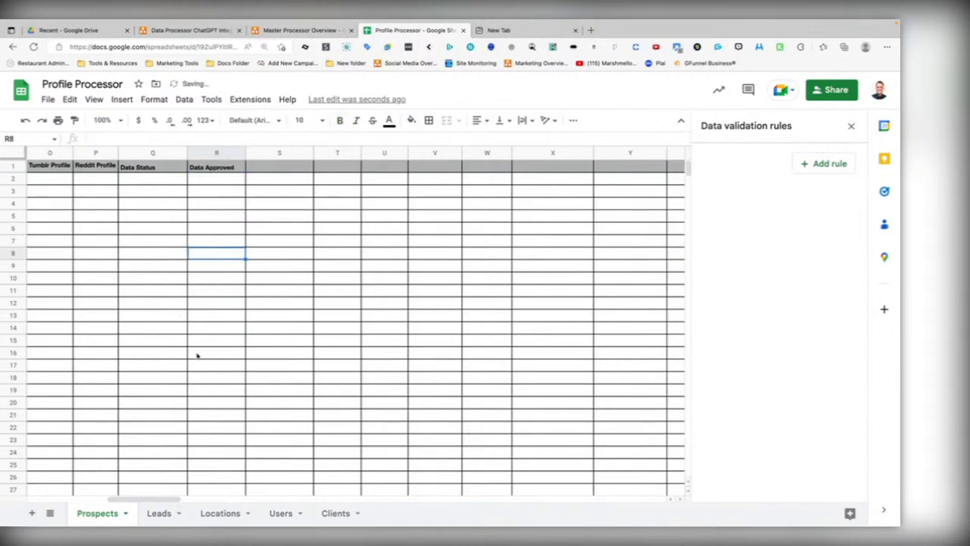
# Apply vertical alignment to the whole Prospects header row.
pyautogui.click(14, 166)
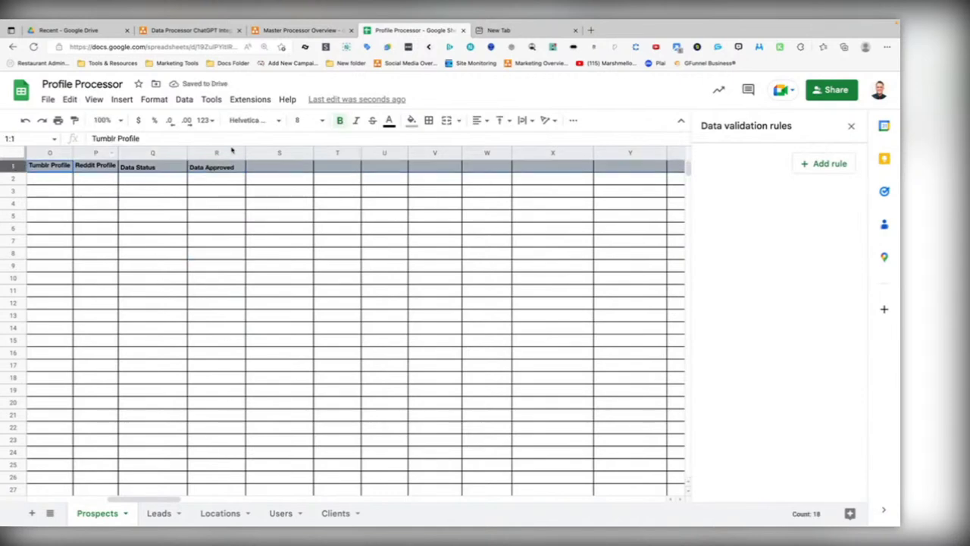
pyautogui.click(509, 121)
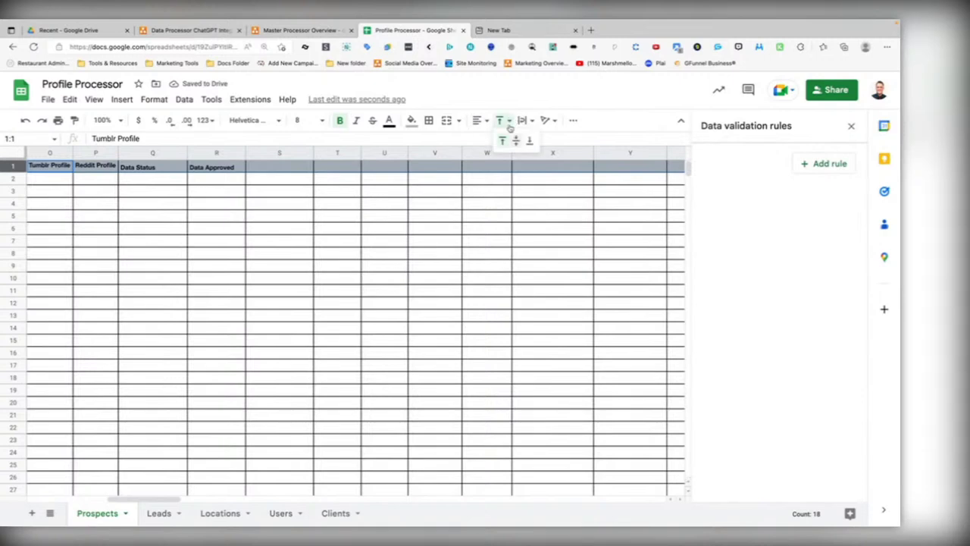
pyautogui.click(516, 141)
pyautogui.click(244, 253)
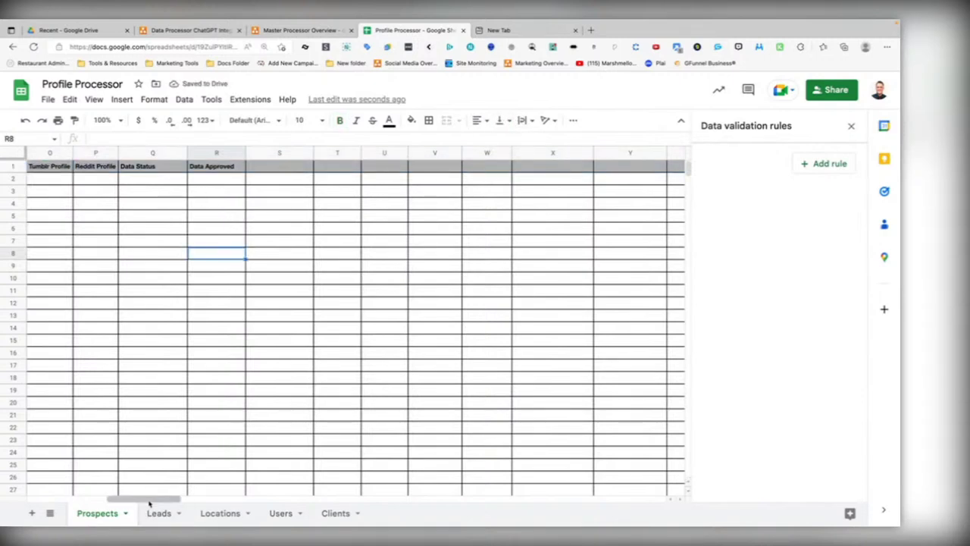
# After comparing with Leads, add an Industry column right of Name on Prospects.
pyautogui.moveTo(152, 500)
pyautogui.mouseDown()
pyautogui.moveTo(29, 512)
pyautogui.moveTo(182, 499)
pyautogui.moveTo(135, 495)
pyautogui.mouseUp()
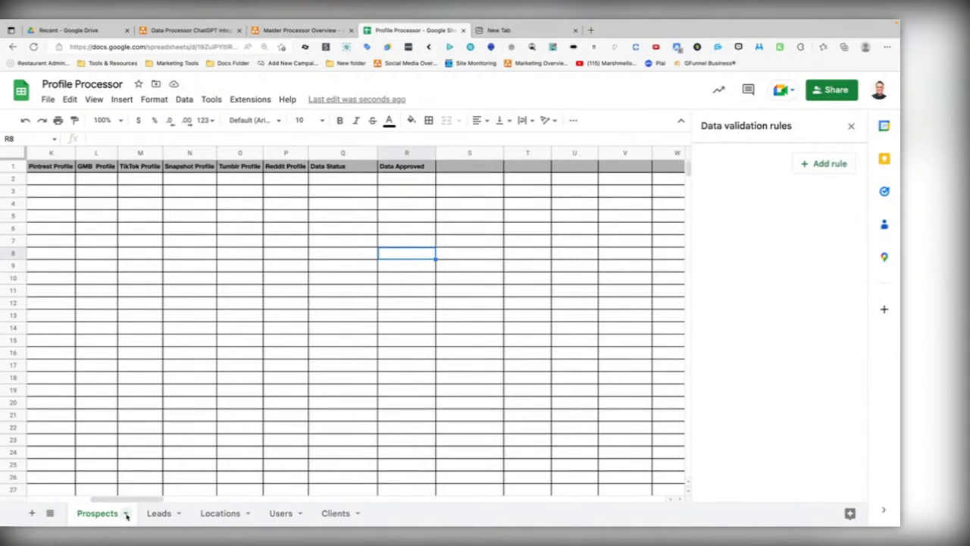
pyautogui.click(157, 513)
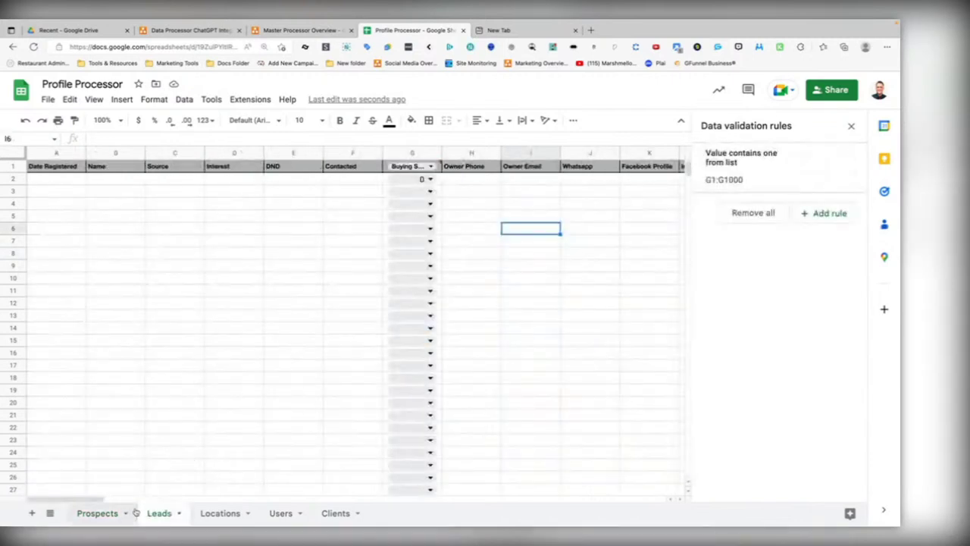
pyautogui.moveTo(80, 500); pyautogui.dragTo(9, 493)
pyautogui.click(97, 515)
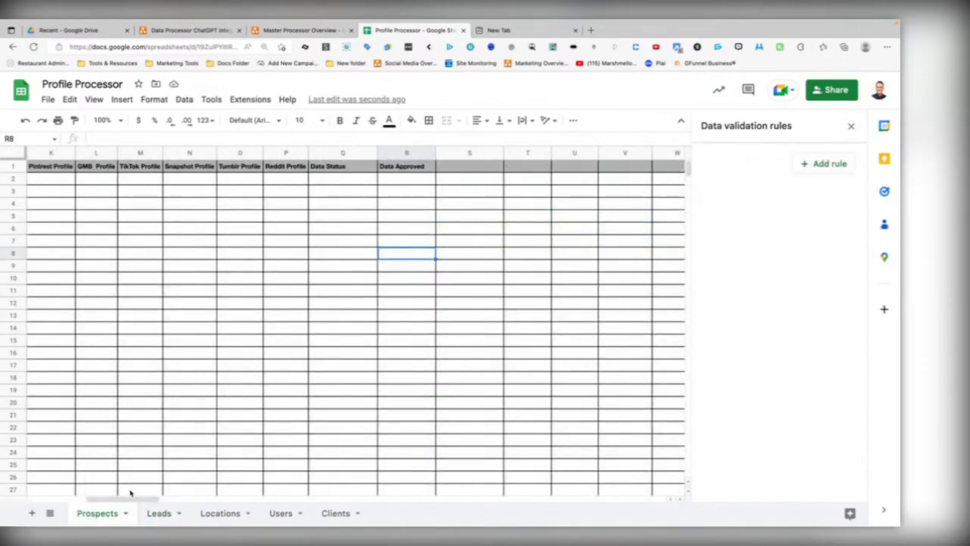
pyautogui.moveTo(130, 497); pyautogui.dragTo(69, 497)
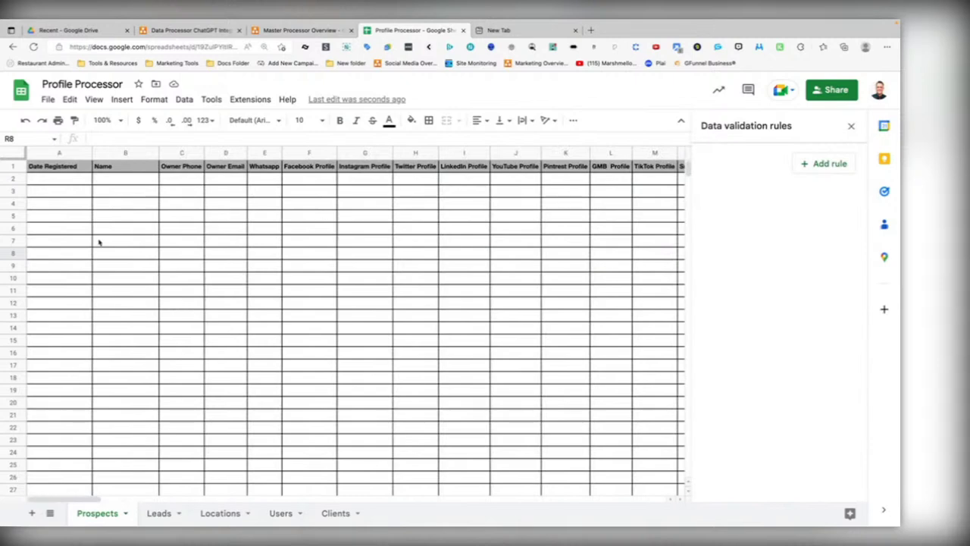
pyautogui.click(144, 152)
pyautogui.rightClick(144, 152)
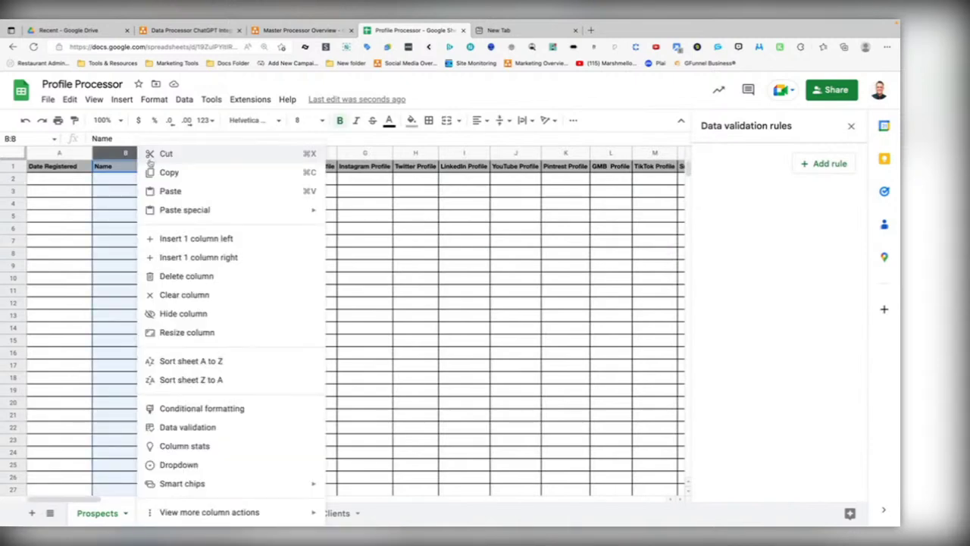
pyautogui.click(198, 257)
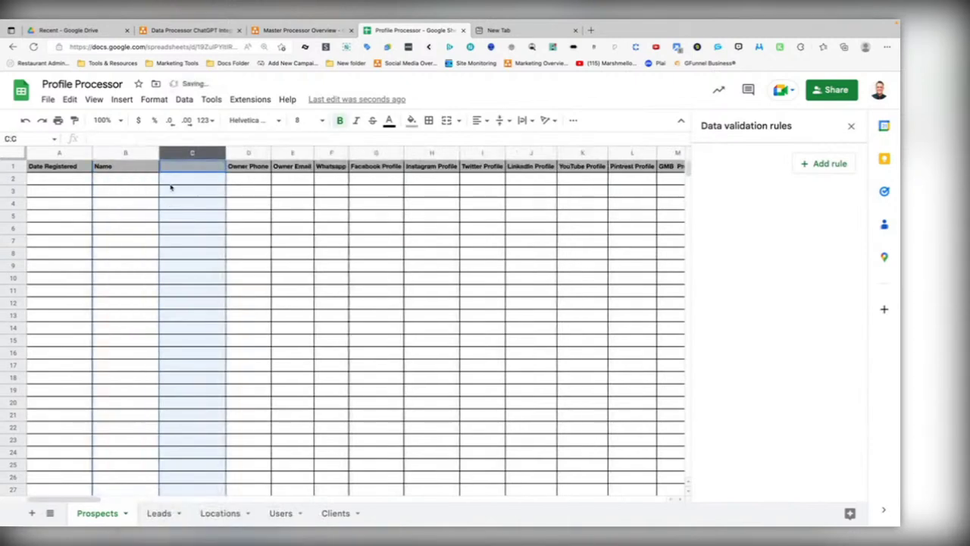
pyautogui.click(181, 168)
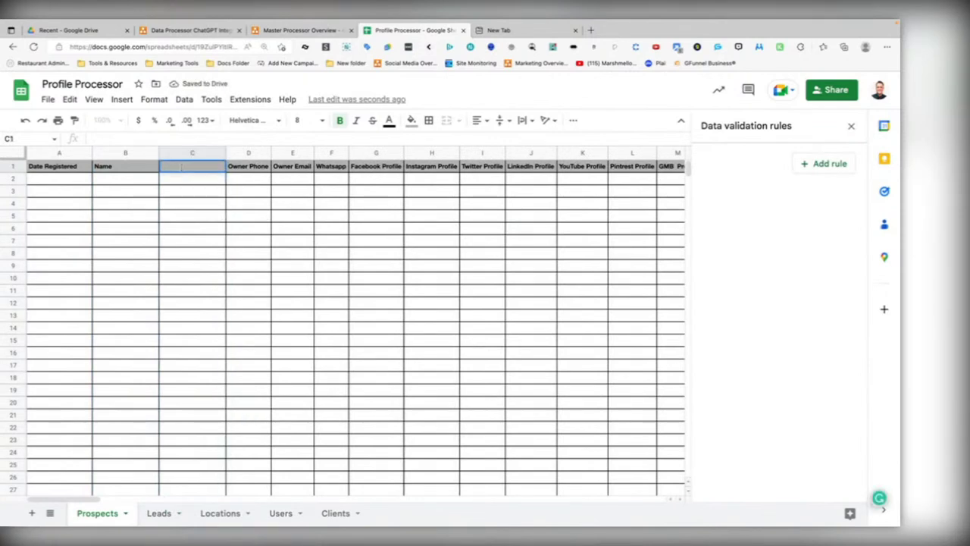
pyautogui.write('Industry')
pyautogui.click(216, 217)
# Insert a Category column right of Industry in column D.
pyautogui.click(183, 153)
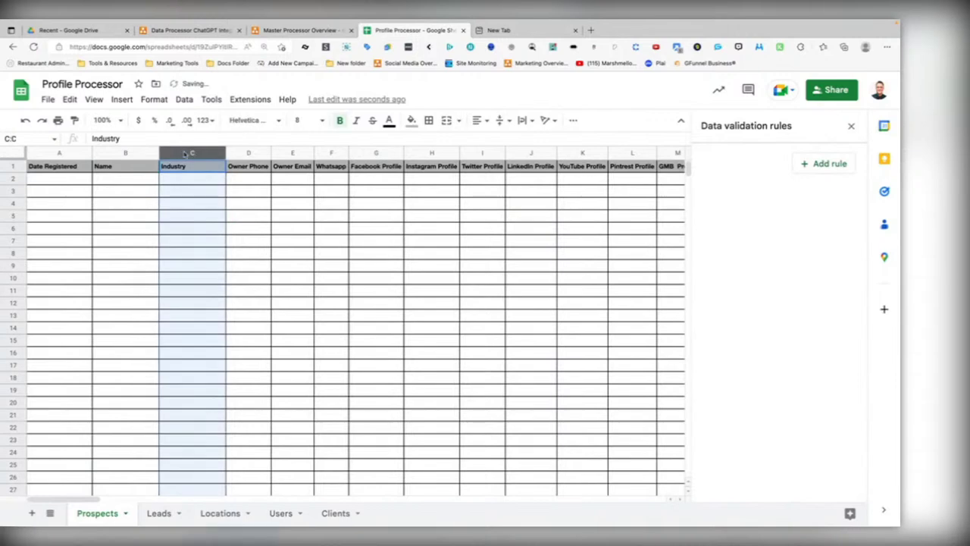
pyautogui.rightClick(183, 153)
pyautogui.click(273, 257)
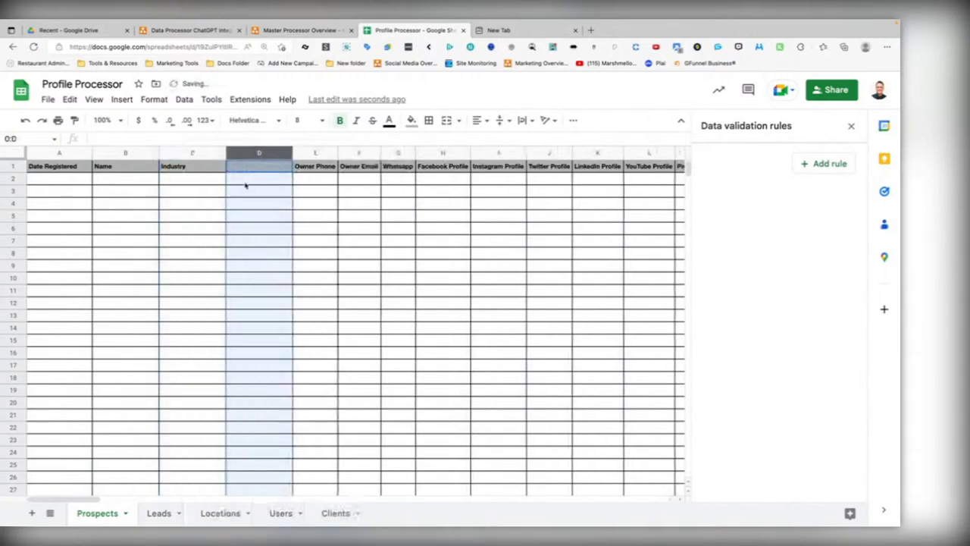
pyautogui.click(244, 167)
pyautogui.write('Category')
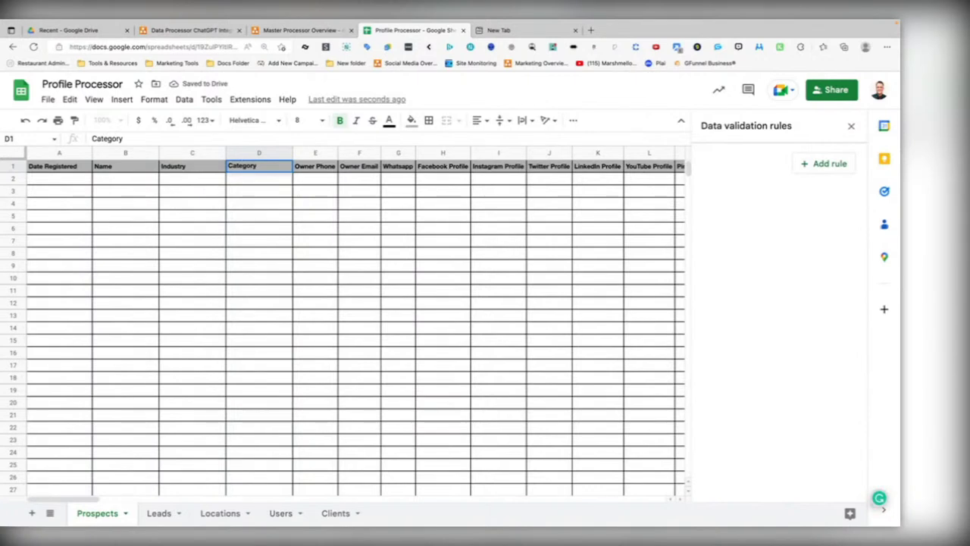
pyautogui.click(245, 220)
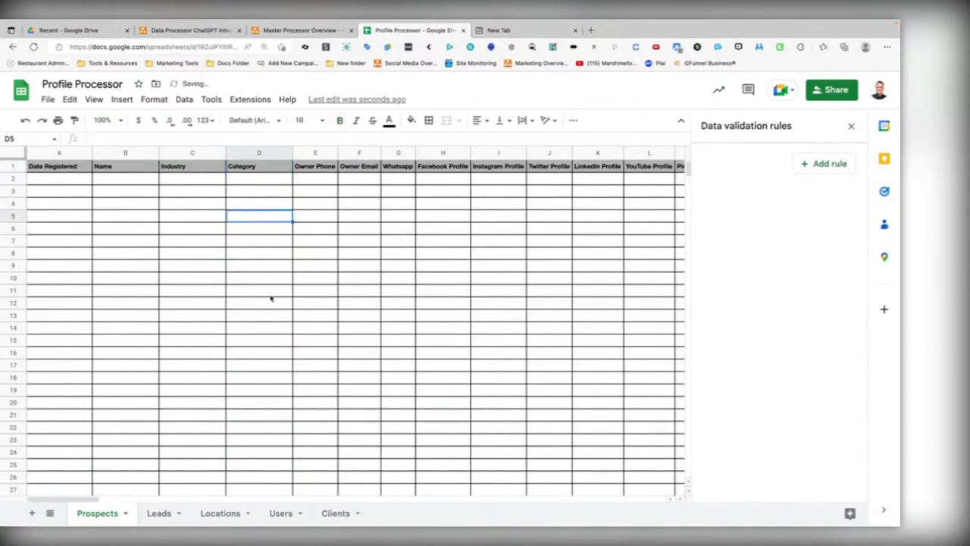
# Insert an Audit column right of Category in column E.
pyautogui.moveTo(73, 499)
pyautogui.mouseDown()
pyautogui.moveTo(162, 500)
pyautogui.moveTo(74, 500)
pyautogui.mouseUp()
pyautogui.click(260, 154)
pyautogui.rightClick(259, 154)
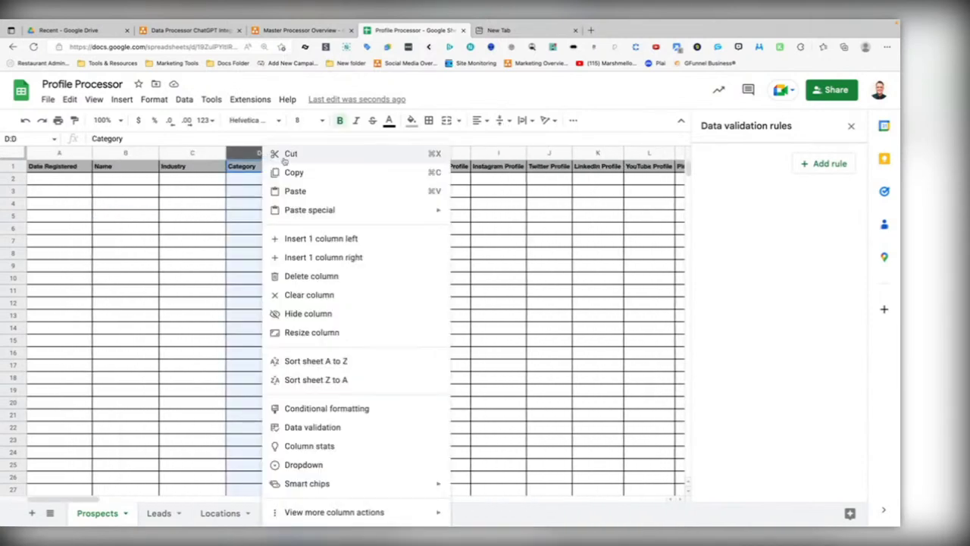
pyautogui.click(347, 258)
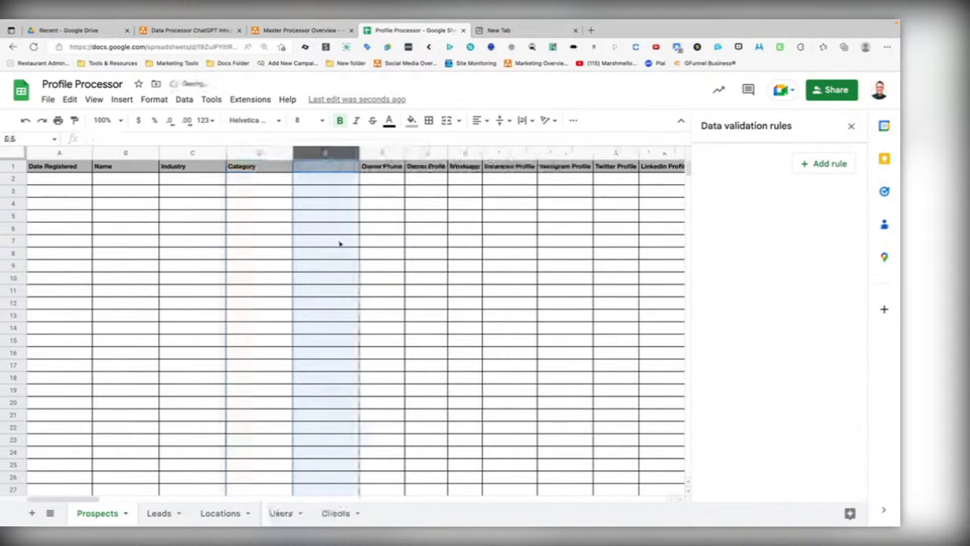
pyautogui.click(323, 170)
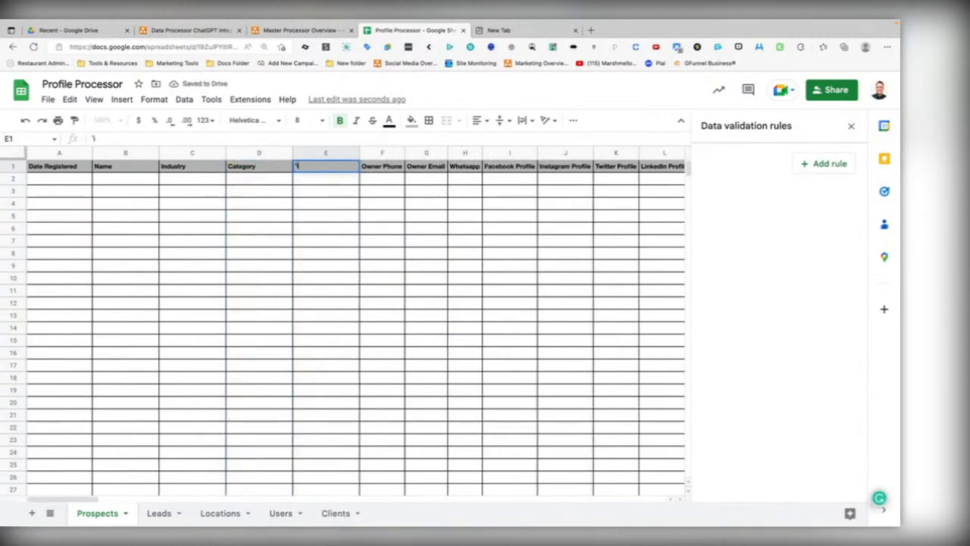
pyautogui.write('Audit')
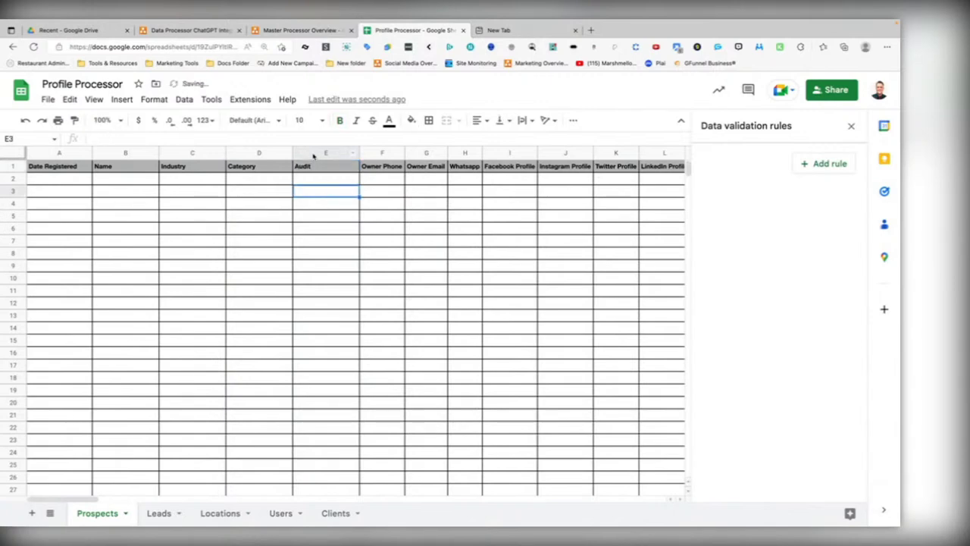
# Add an Interest column in F right of Audit, then copy the header row.
pyautogui.rightClick(311, 154)
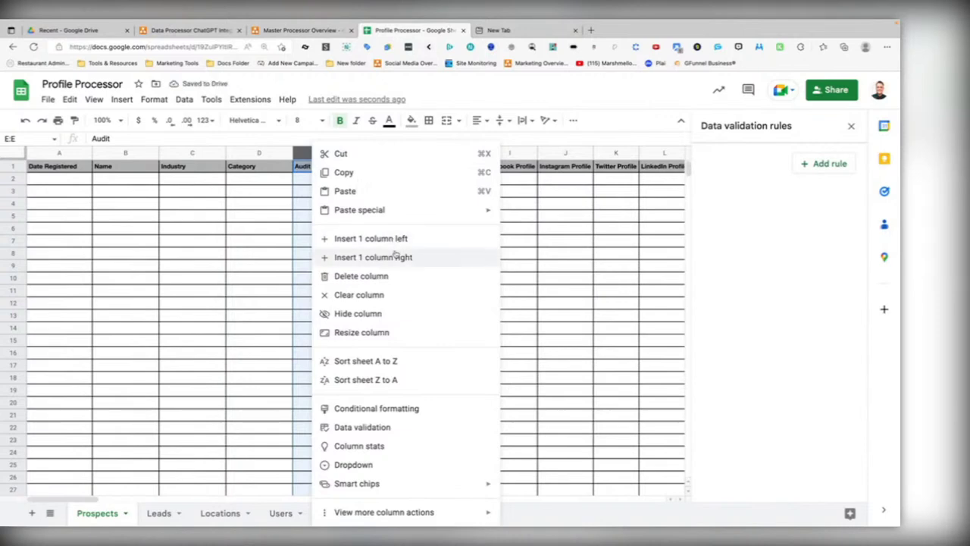
pyautogui.click(395, 256)
pyautogui.click(392, 171)
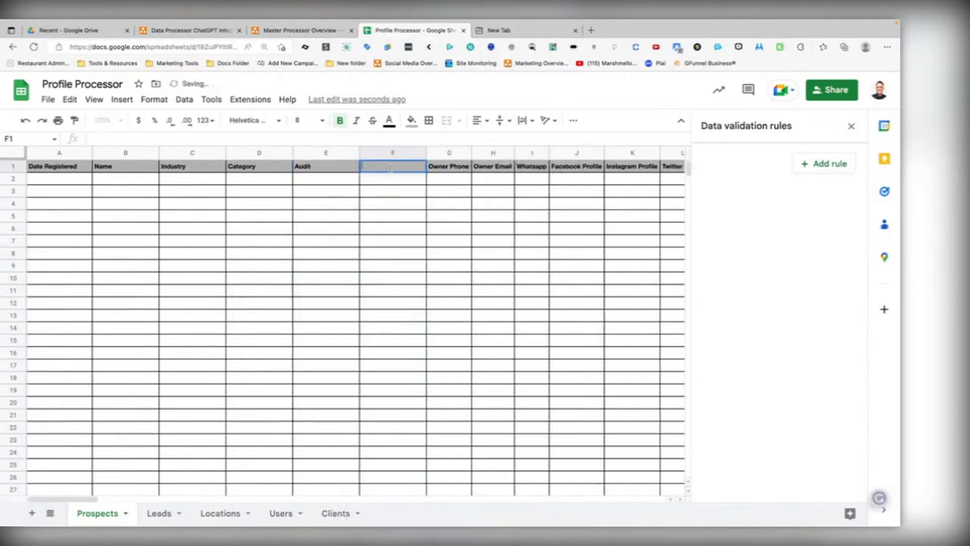
pyautogui.write('Interest')
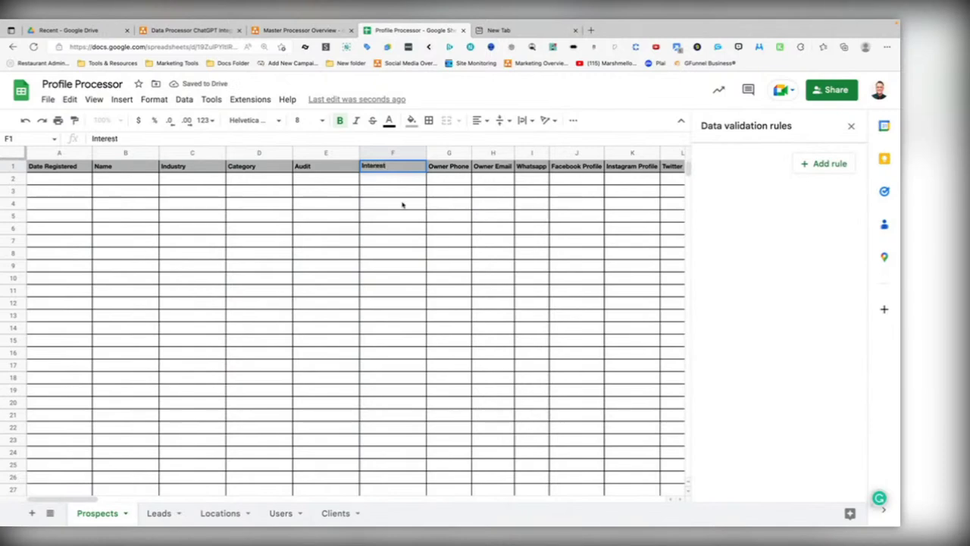
pyautogui.click(402, 205)
pyautogui.click(15, 166)
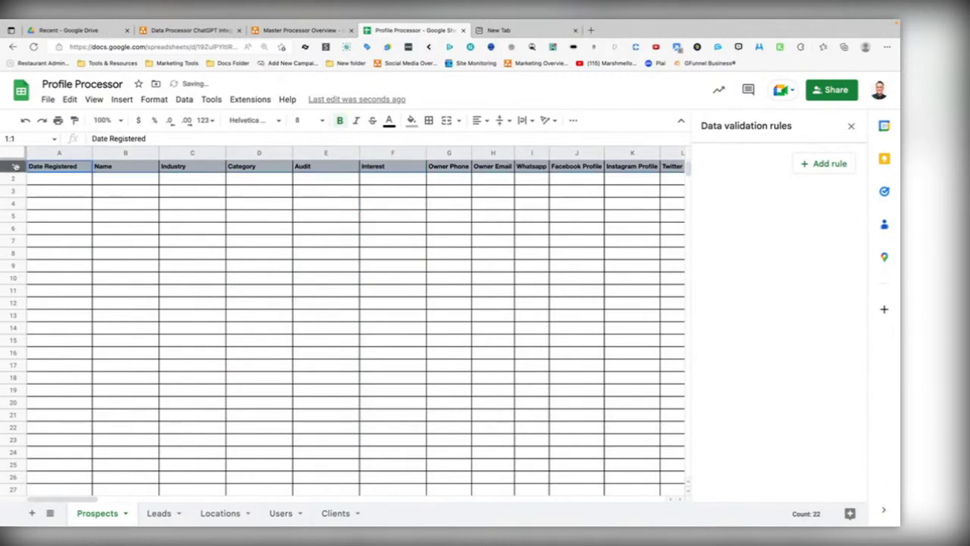
pyautogui.hotkey('ctrl', 'c')
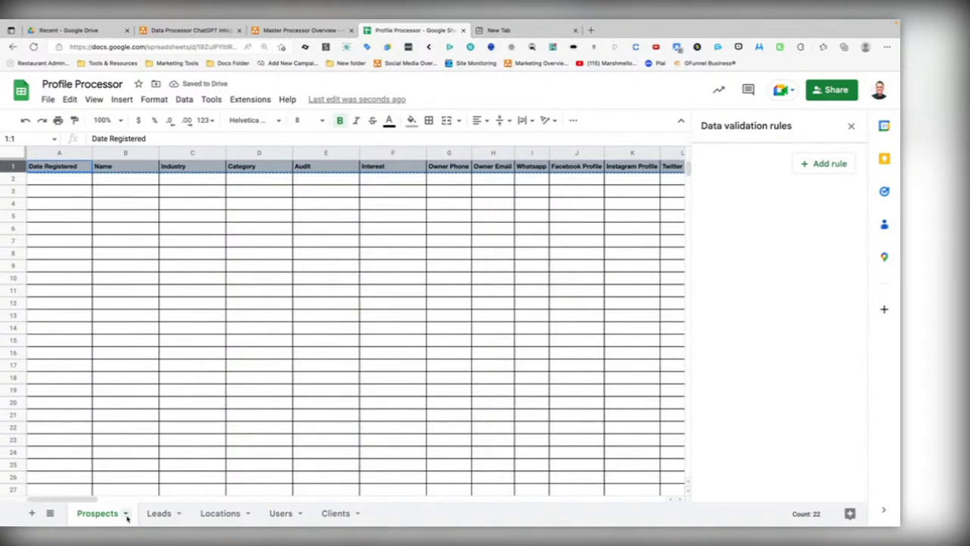
# On Leads, insert an Industry column in C before Source.
pyautogui.click(155, 514)
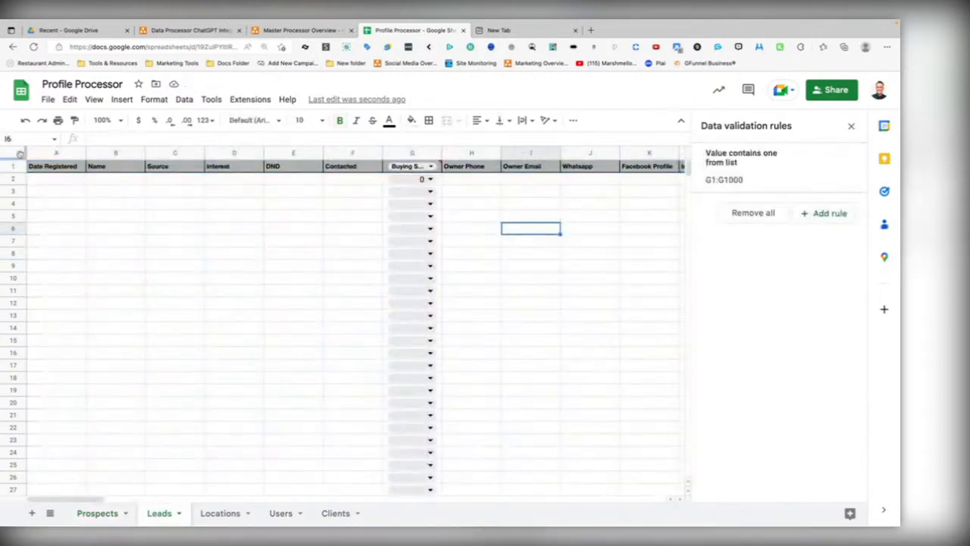
pyautogui.click(13, 166)
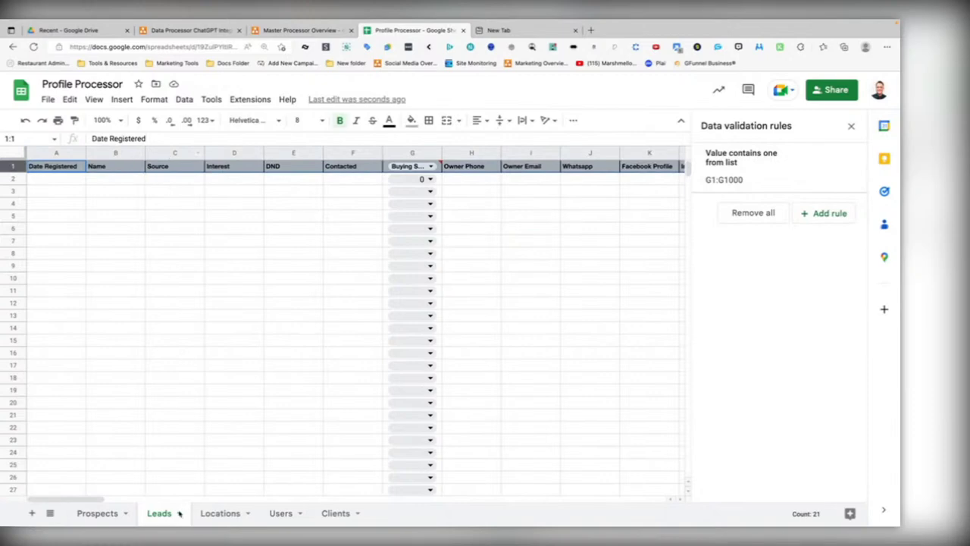
pyautogui.click(96, 514)
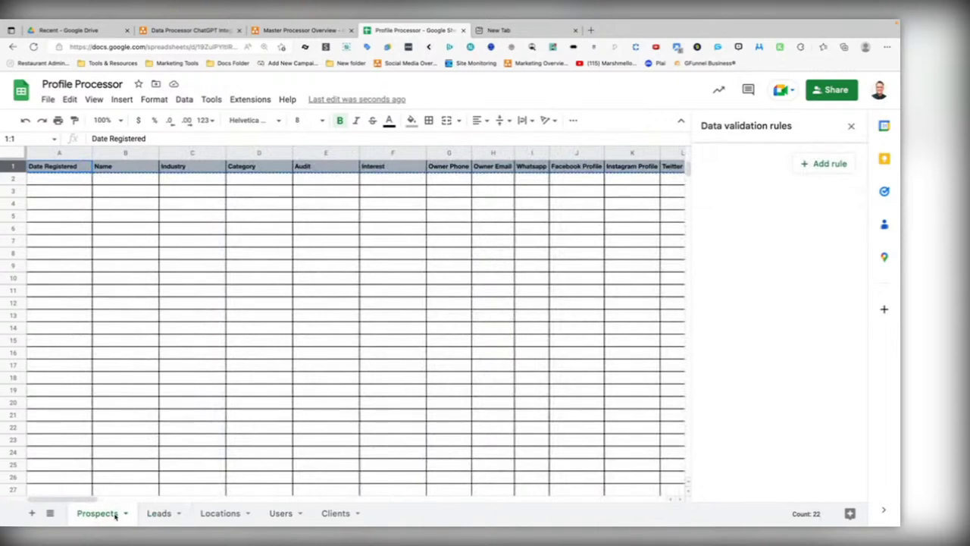
pyautogui.click(158, 513)
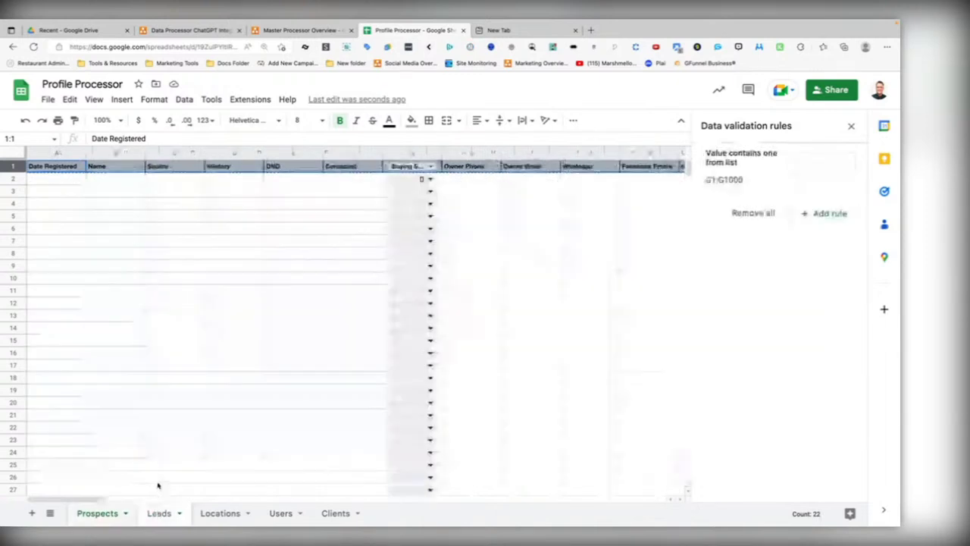
pyautogui.click(162, 157)
pyautogui.rightClick(162, 157)
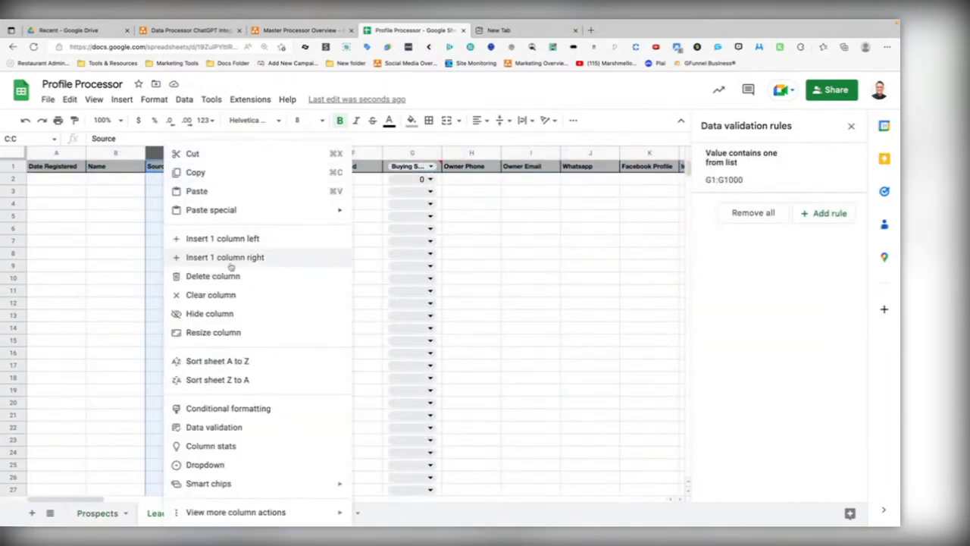
pyautogui.click(246, 239)
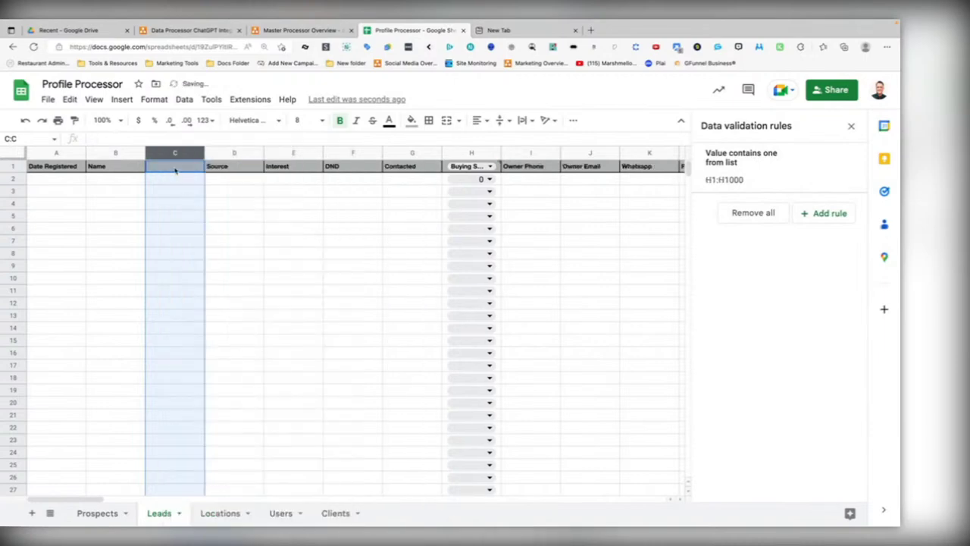
pyautogui.click(175, 170)
pyautogui.write('Industry')
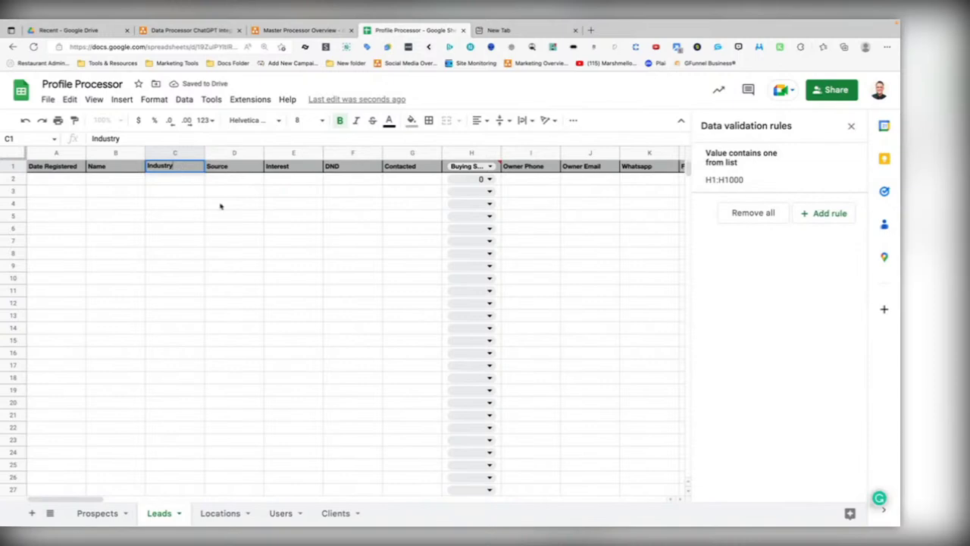
pyautogui.click(221, 207)
# Insert a Category column in D before Source on Leads.
pyautogui.rightClick(228, 154)
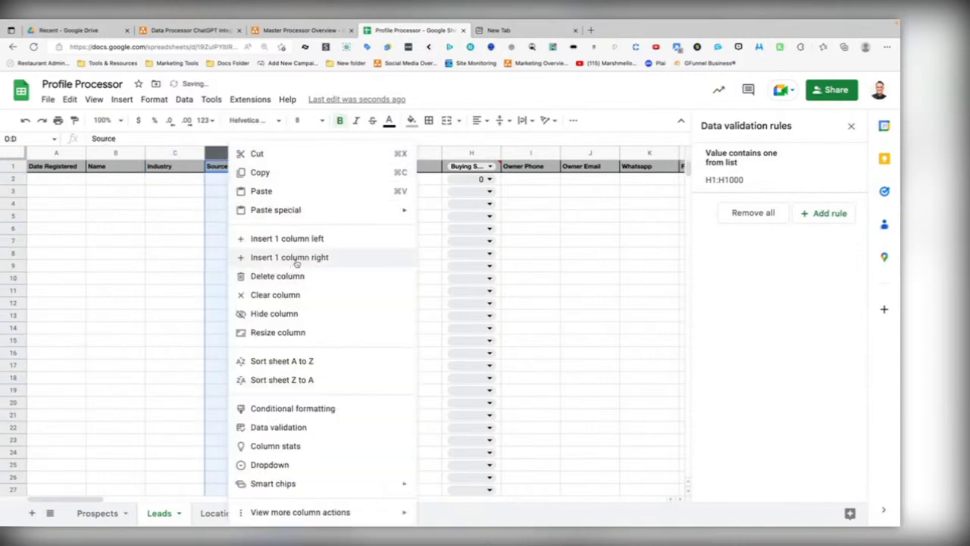
pyautogui.click(307, 239)
pyautogui.click(234, 169)
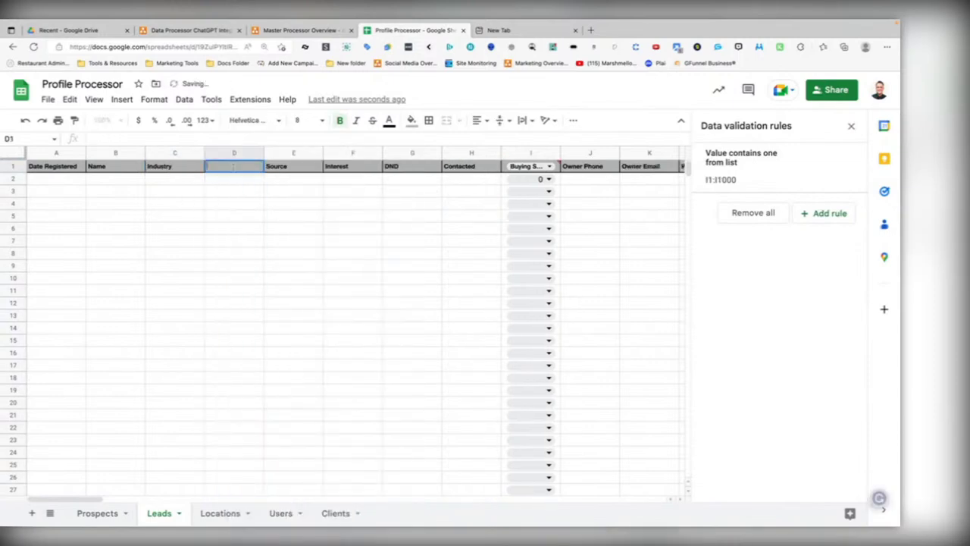
pyautogui.write('Category')
pyautogui.click(232, 222)
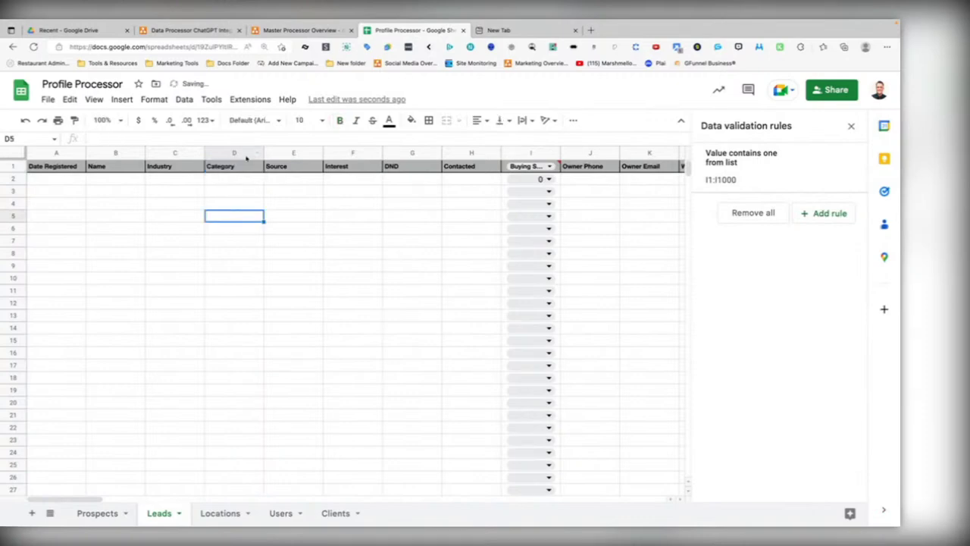
# Check Prospects' order, then insert a third blank column before Source on Leads.
pyautogui.click(97, 513)
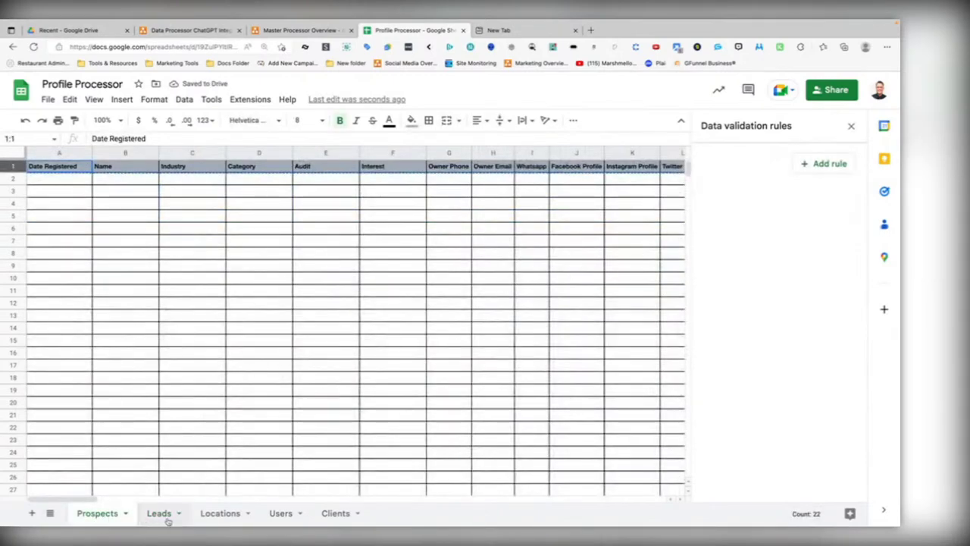
pyautogui.click(161, 514)
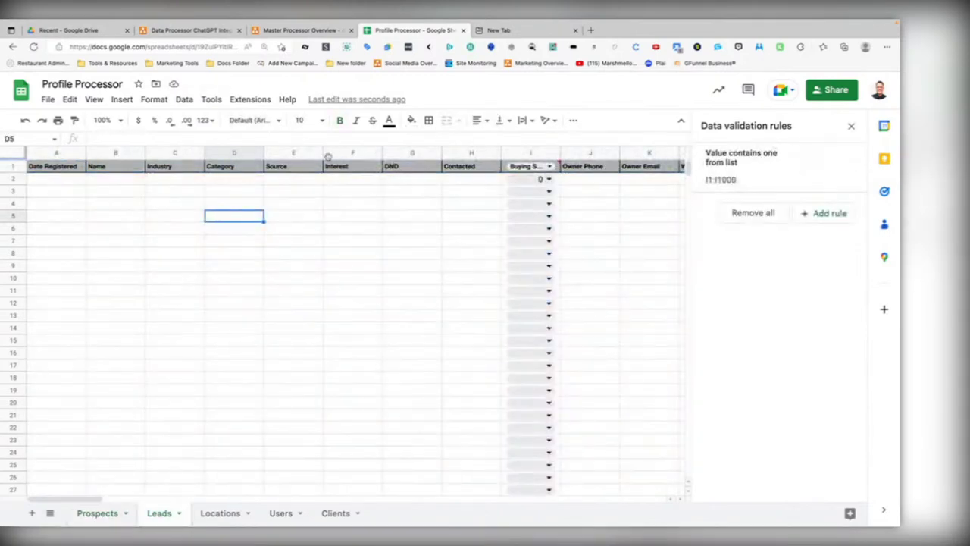
pyautogui.rightClick(282, 154)
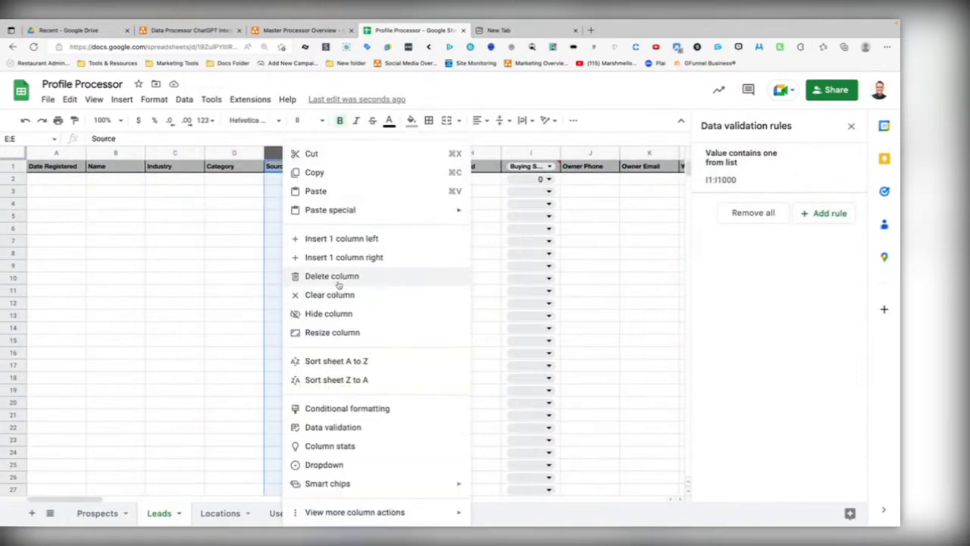
pyautogui.click(352, 242)
pyautogui.click(293, 178)
pyautogui.write('auti')
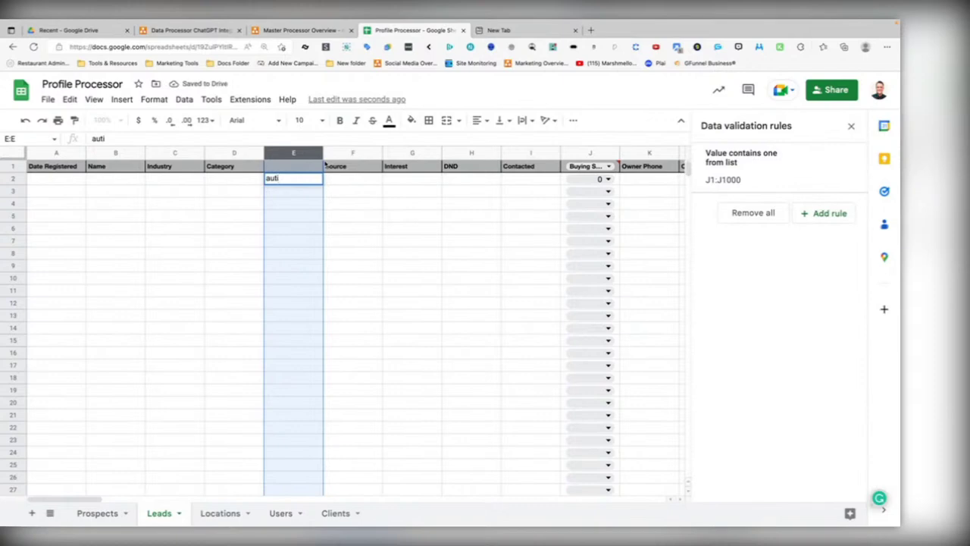
pyautogui.click(329, 232)
# Clear the stray text from E2 and head column E as Audit.
pyautogui.doubleClick(303, 180)
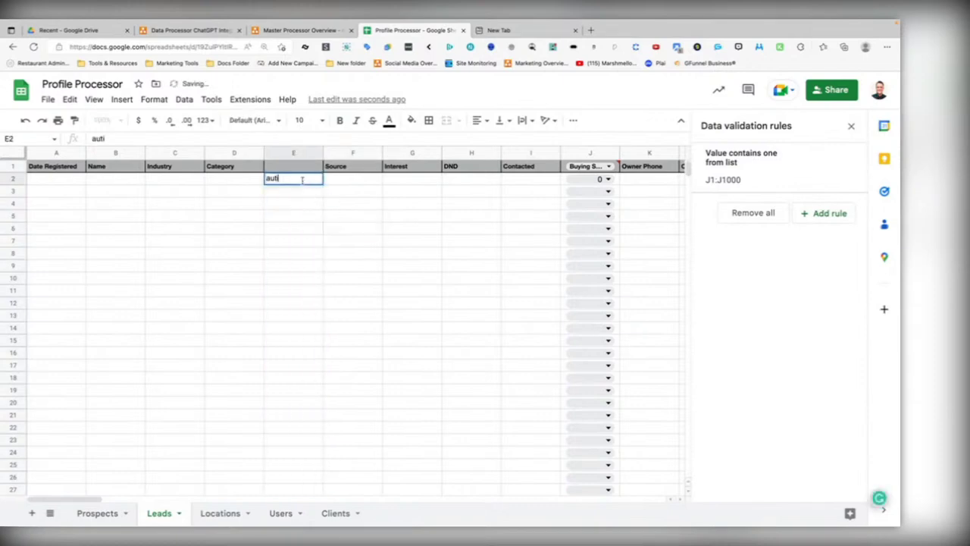
pyautogui.press('BackSpace')
pyautogui.press('BackSpace')
pyautogui.press('BackSpace')
pyautogui.press('BackSpace')
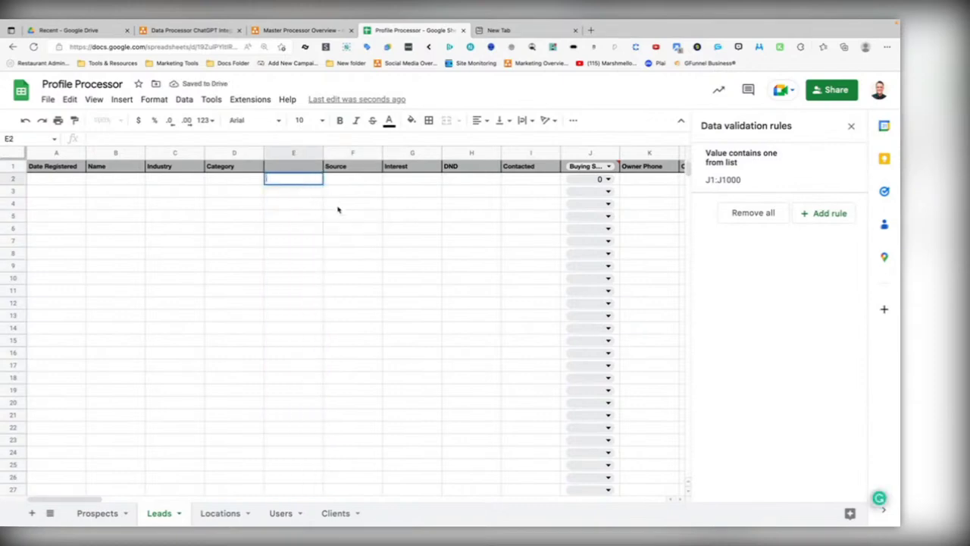
pyautogui.click(336, 204)
pyautogui.click(296, 168)
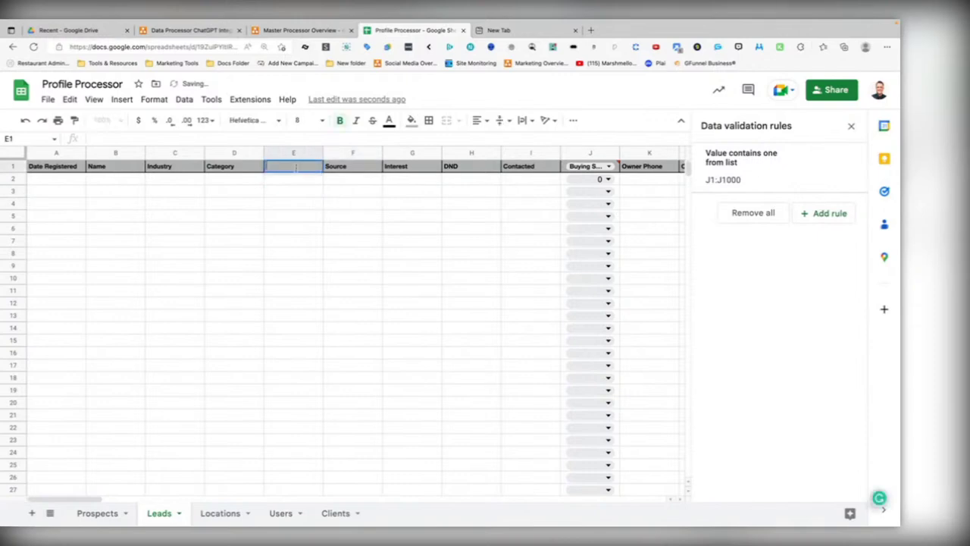
pyautogui.write('Audit')
pyautogui.click(314, 189)
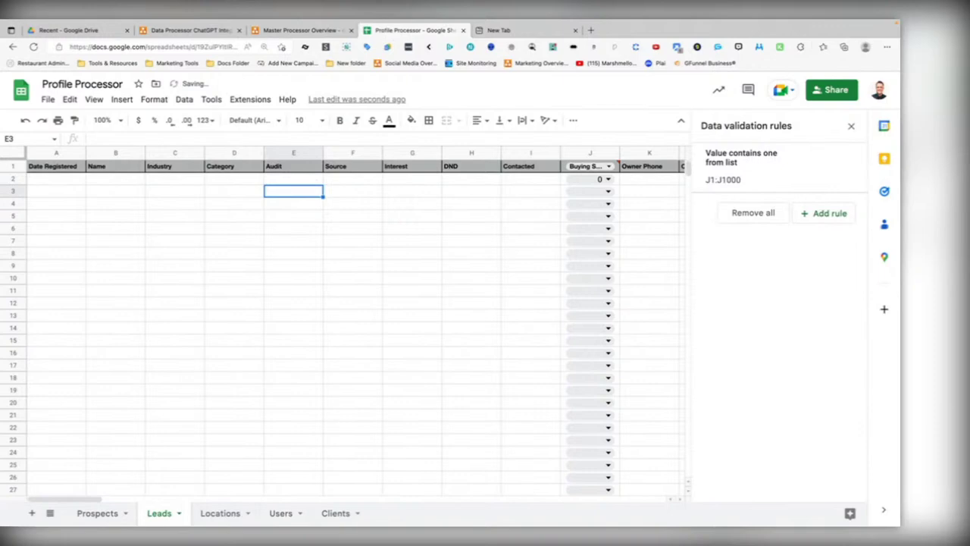
pyautogui.click(96, 513)
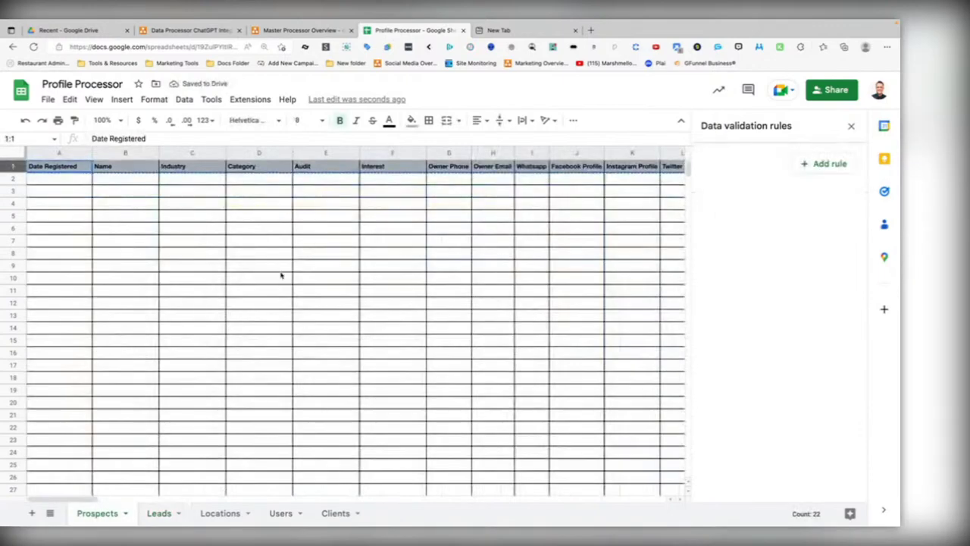
# On Prospects, add a Source column right after Audit.
pyautogui.click(327, 153)
pyautogui.rightClick(327, 154)
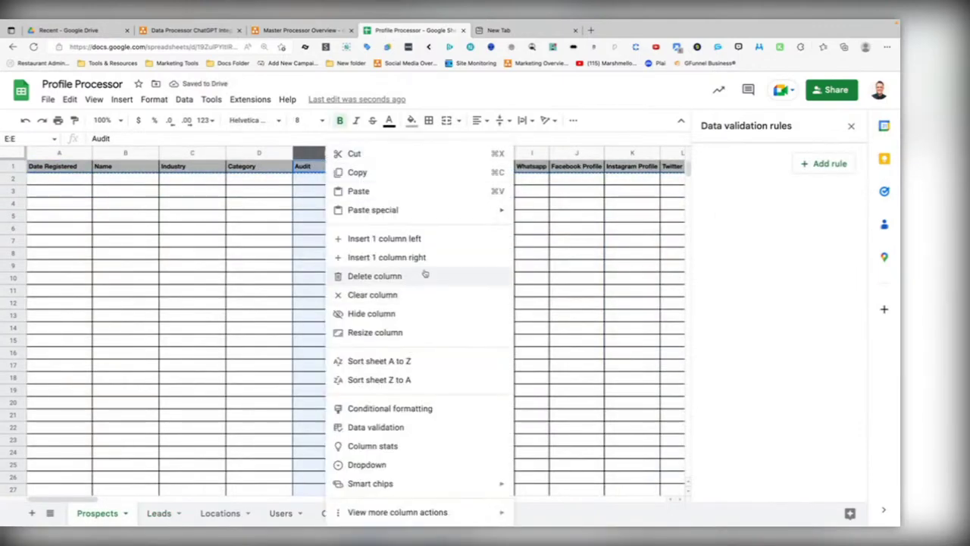
pyautogui.click(425, 257)
pyautogui.click(373, 172)
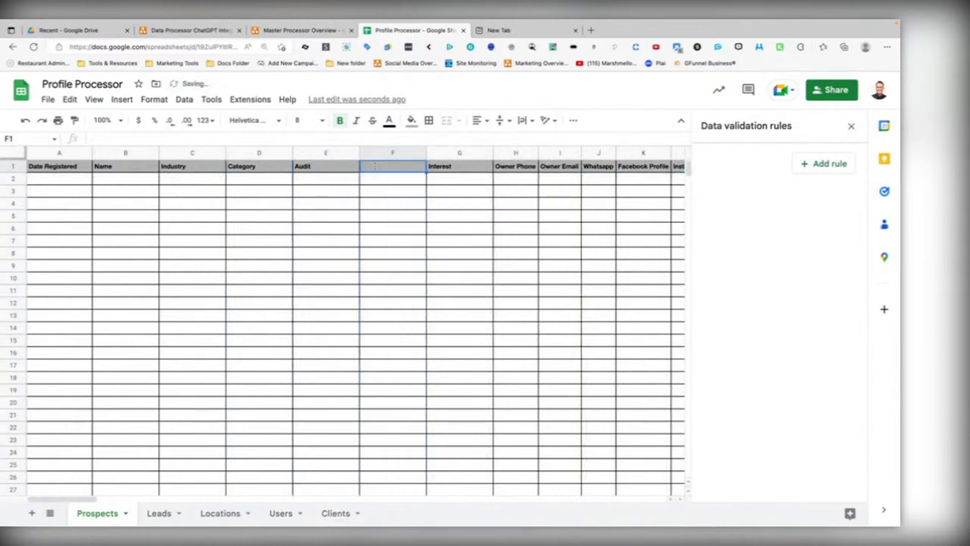
pyautogui.write('Source')
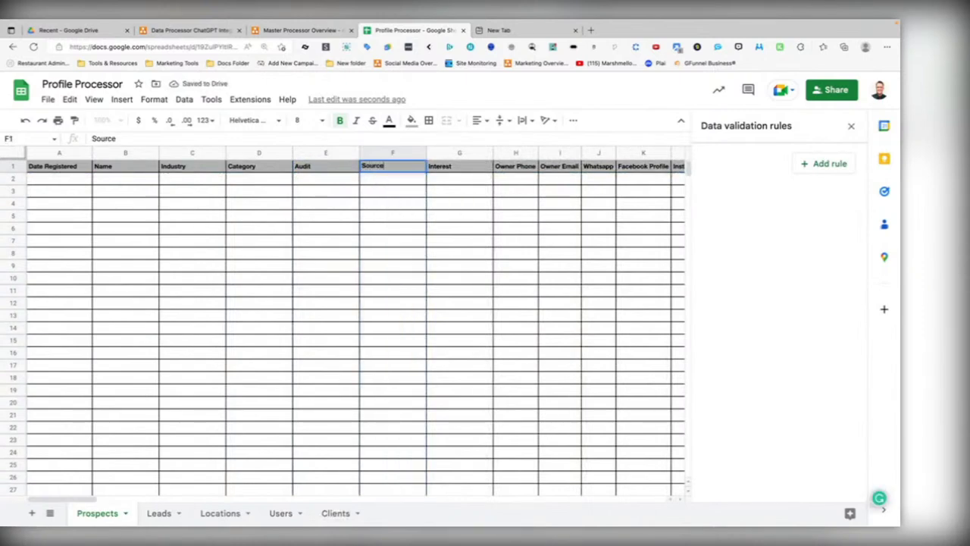
pyautogui.click(261, 204)
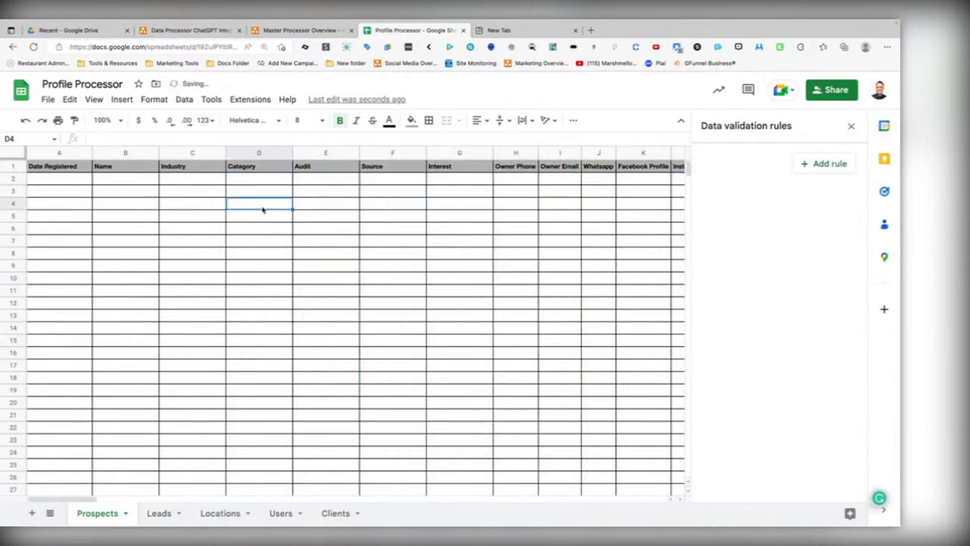
# Insert a Business Name column B before Name on Prospects.
pyautogui.click(120, 152)
pyautogui.rightClick(119, 152)
pyautogui.click(177, 238)
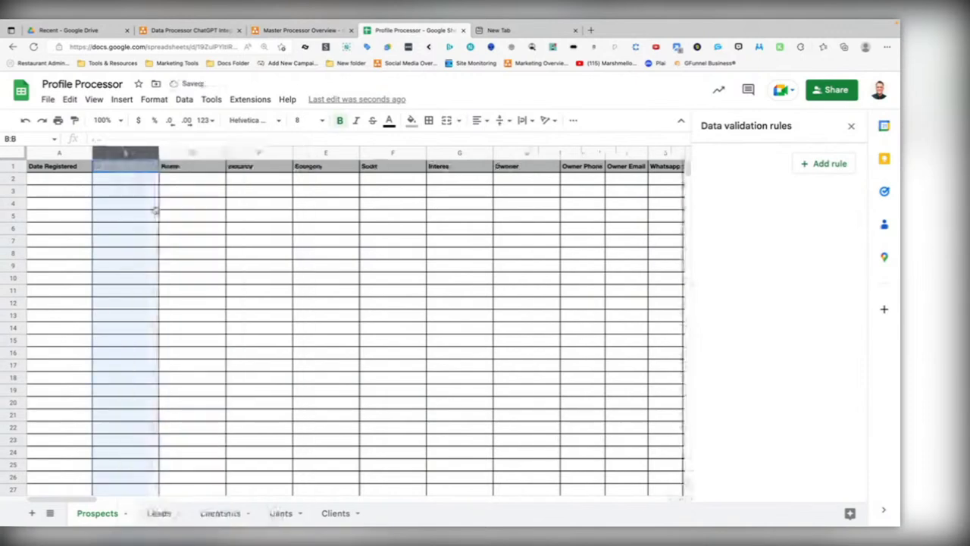
pyautogui.click(116, 165)
pyautogui.write('Business NAme')
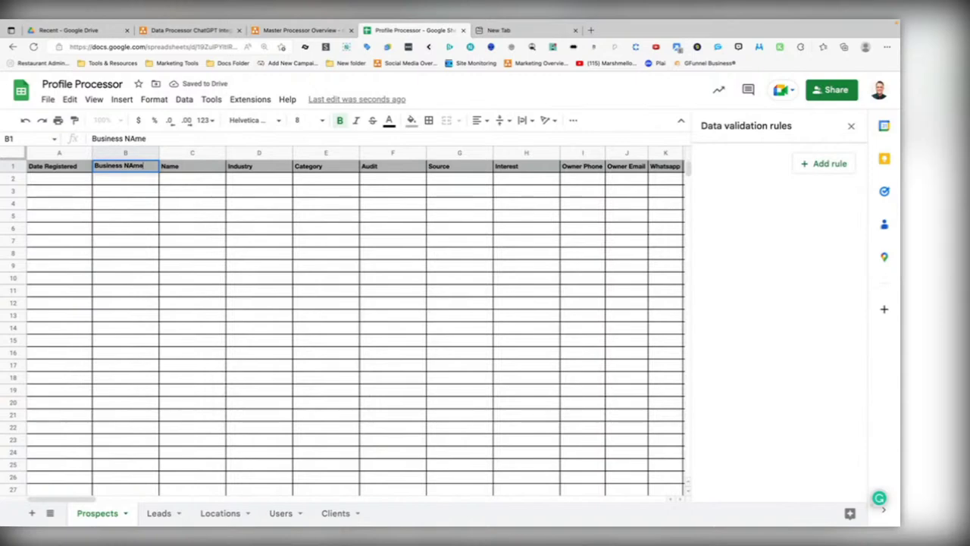
pyautogui.press('BackSpace')
pyautogui.press('BackSpace')
pyautogui.press('BackSpace')
pyautogui.write('ame')
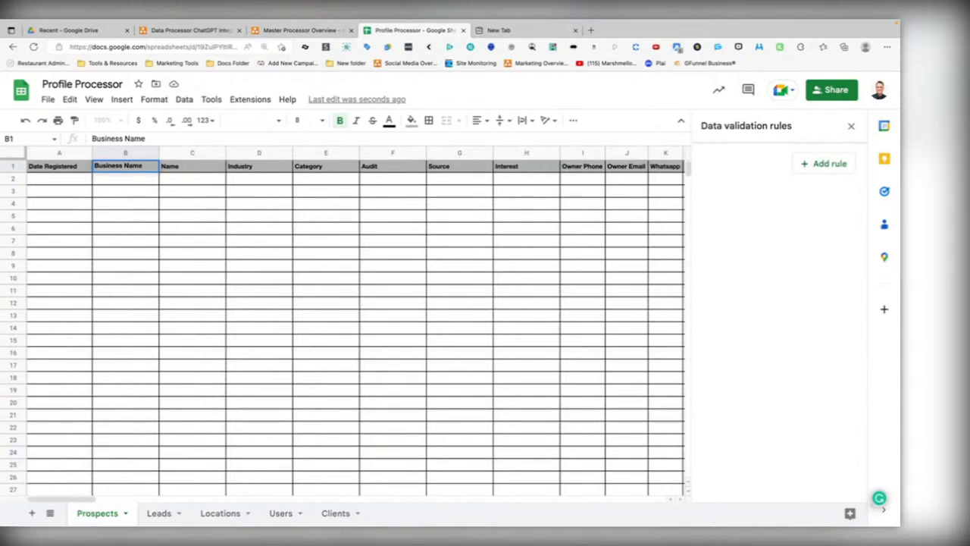
pyautogui.click(145, 239)
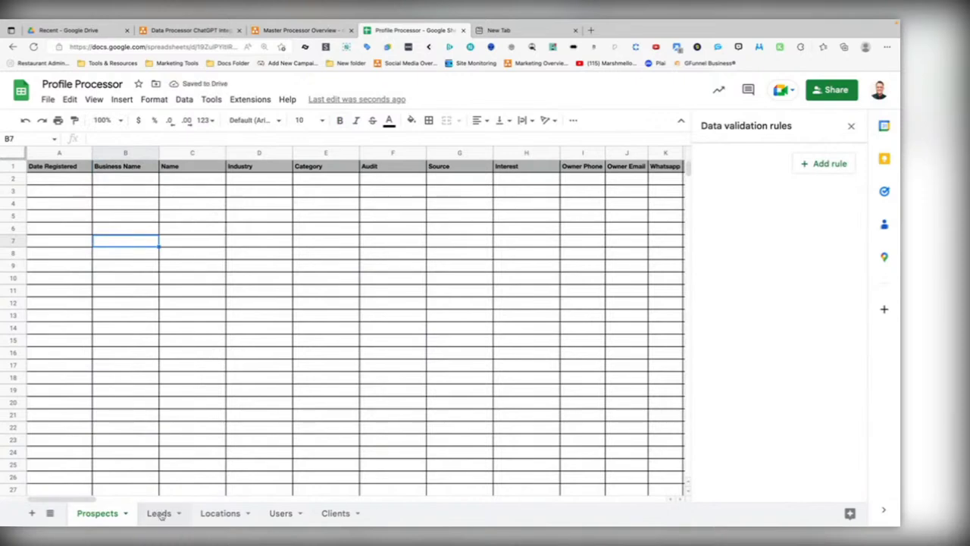
# On Leads, insert an empty column before Name.
pyautogui.click(148, 511)
pyautogui.click(115, 153)
pyautogui.rightClick(116, 152)
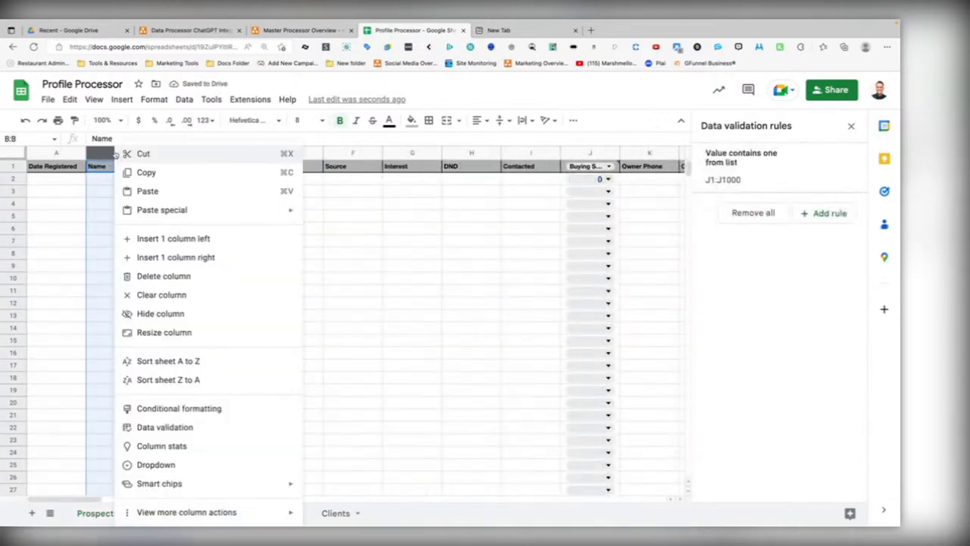
pyautogui.click(216, 239)
# Head the new Leads column B as Business Name.
pyautogui.click(125, 169)
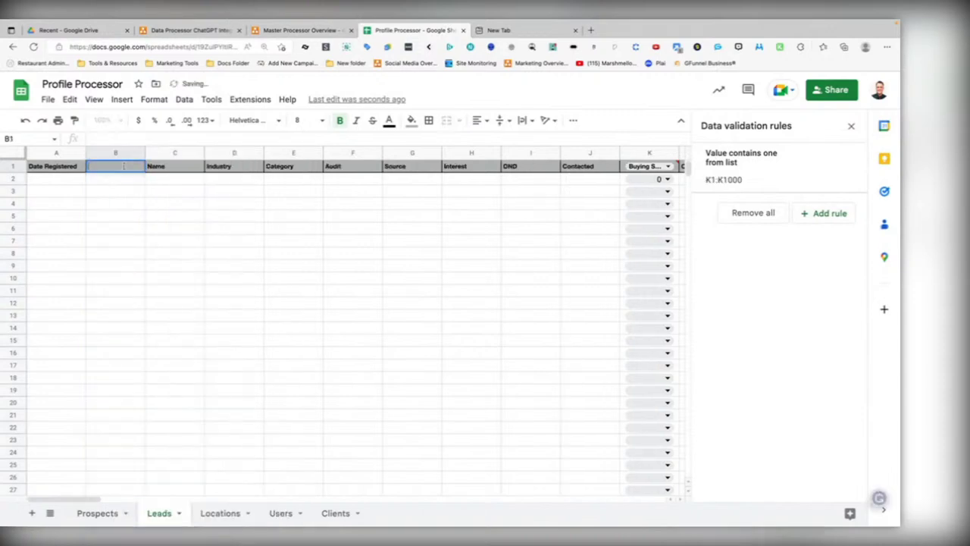
pyautogui.write('Business NAm')
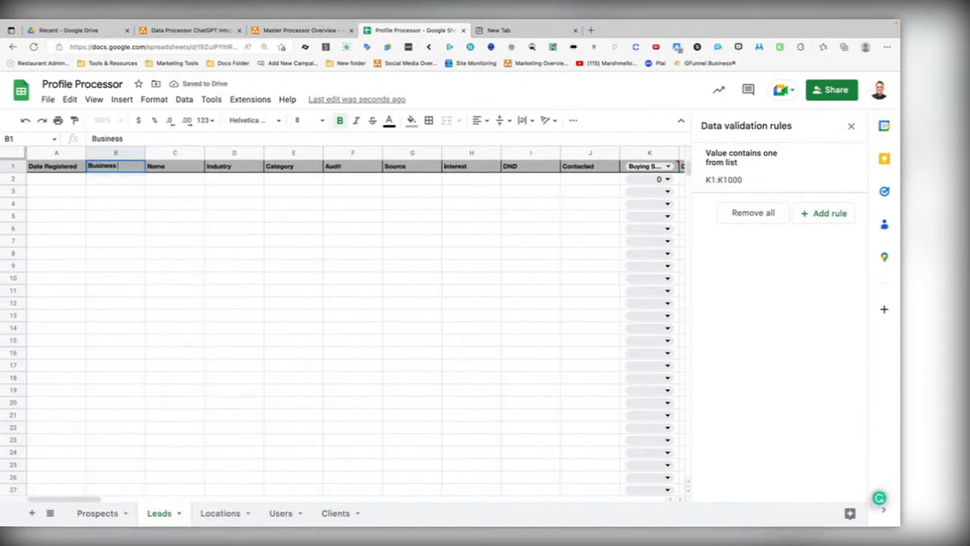
pyautogui.press('BackSpace')
pyautogui.press('BackSpace')
pyautogui.press('BackSpace')
pyautogui.press('BackSpace')
pyautogui.write('Name')
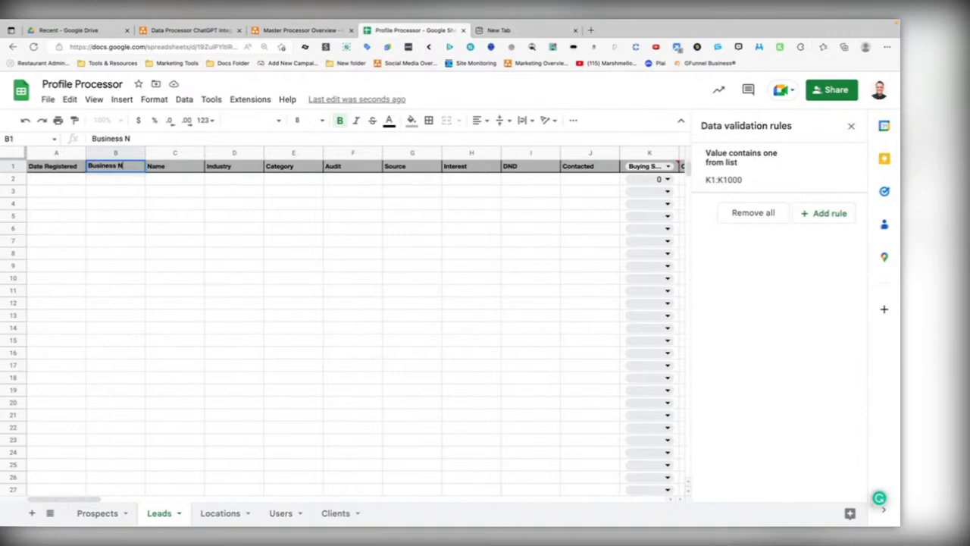
pyautogui.click(201, 180)
# Move the Name column to just after Interest, then glance at Locations.
pyautogui.click(178, 155)
pyautogui.moveTo(182, 156); pyautogui.dragTo(490, 149)
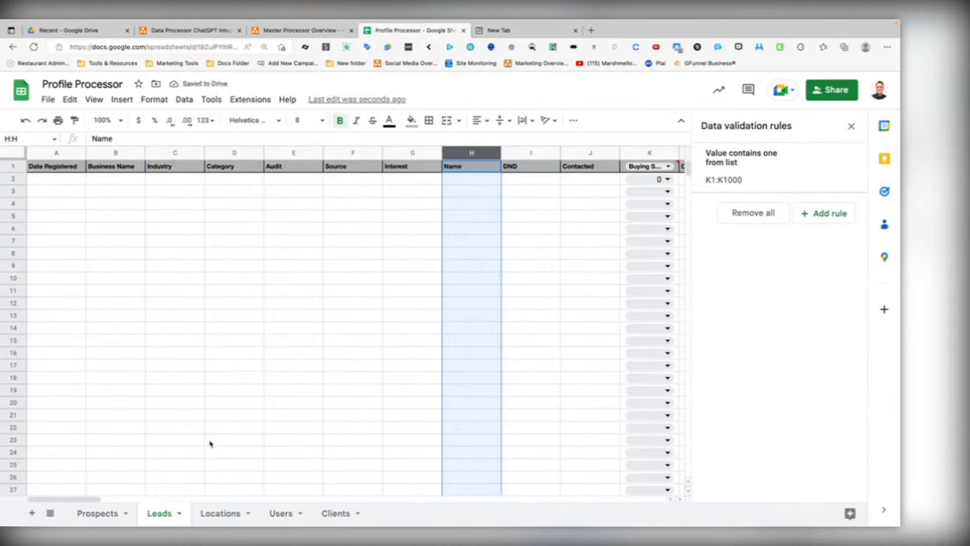
pyautogui.click(226, 516)
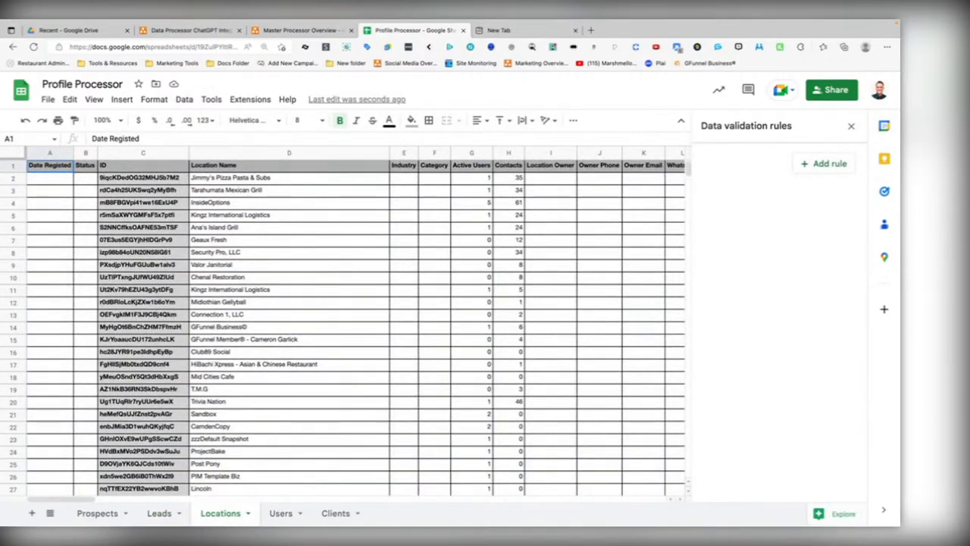
pyautogui.click(151, 513)
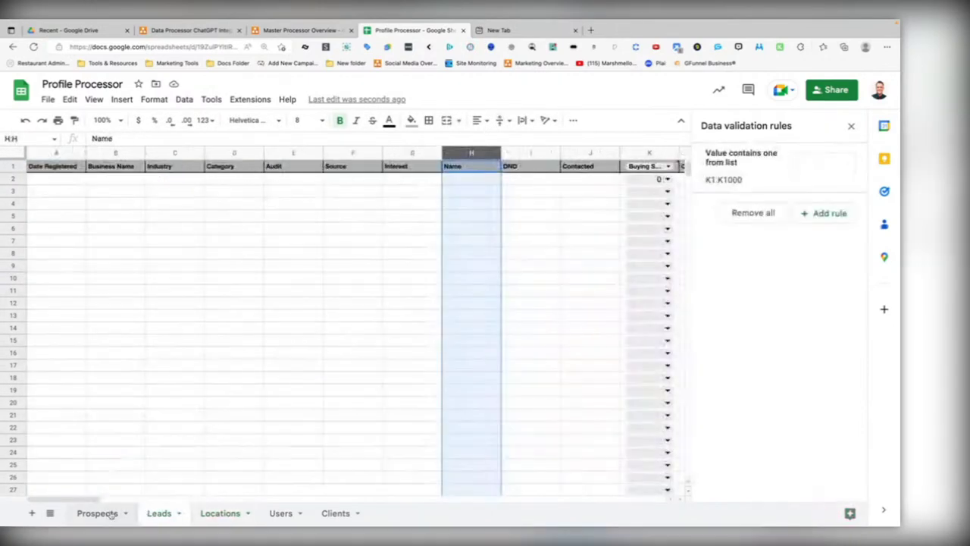
# Copy the Name header from C1 to H1 on Prospects, comparing with Leads.
pyautogui.click(97, 513)
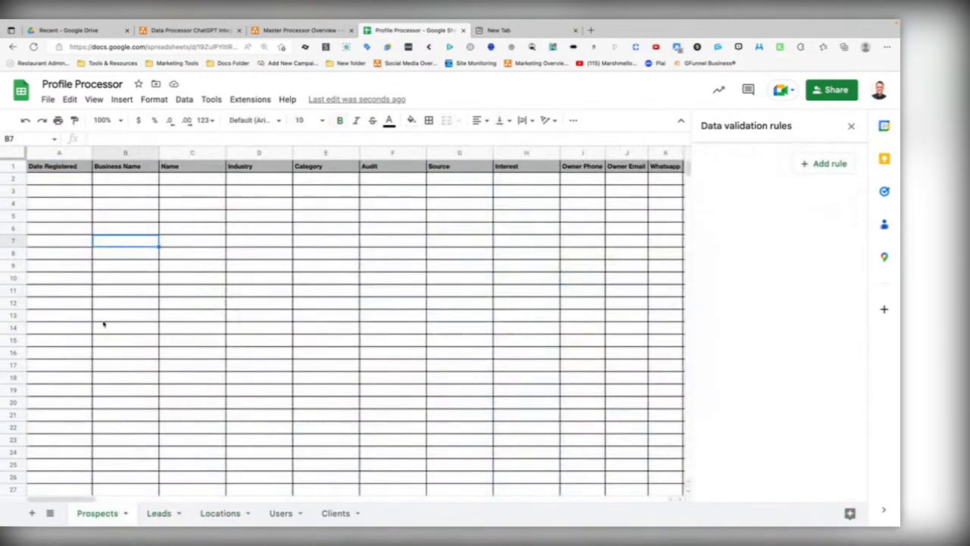
pyautogui.click(191, 168)
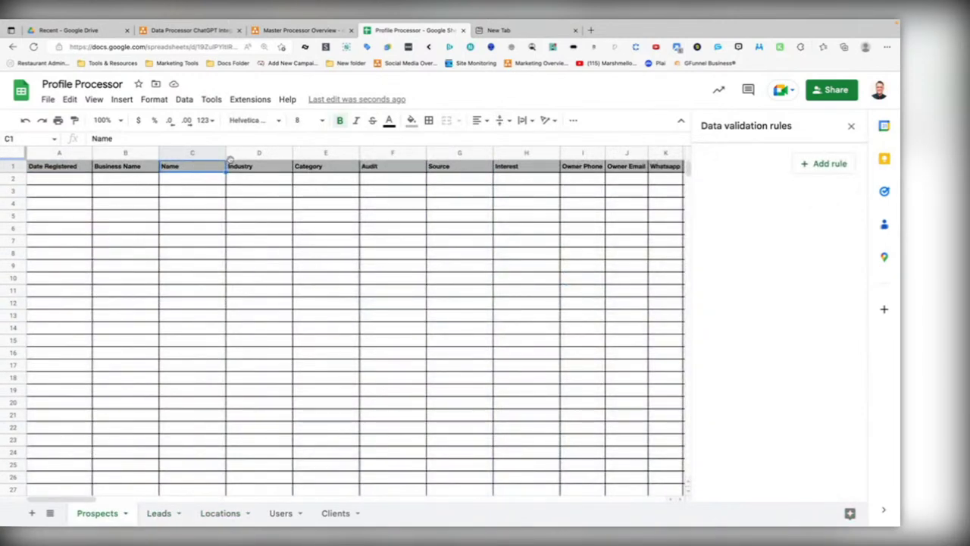
pyautogui.hotkey('ctrl', 'c')
pyautogui.click(529, 166)
pyautogui.hotkey('ctrl', 'v')
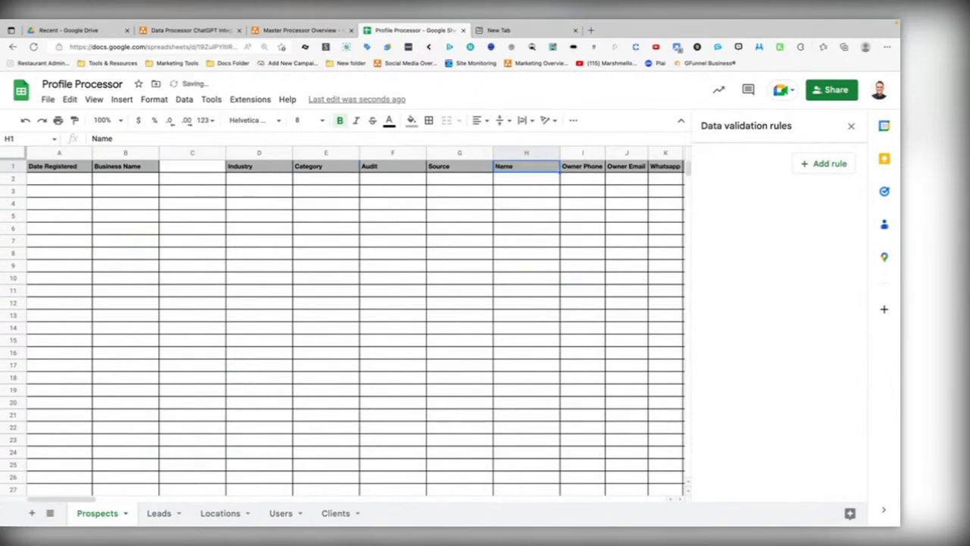
pyautogui.click(160, 514)
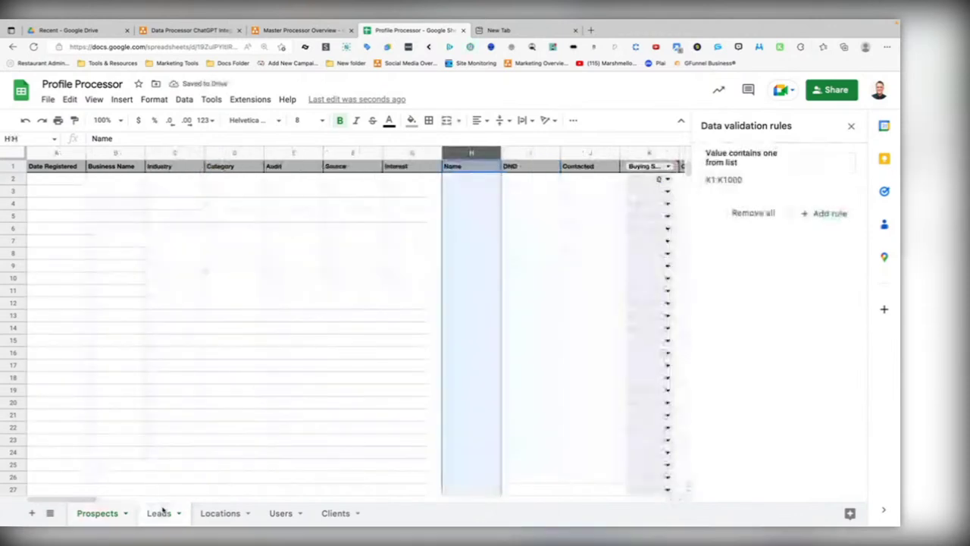
pyautogui.click(99, 514)
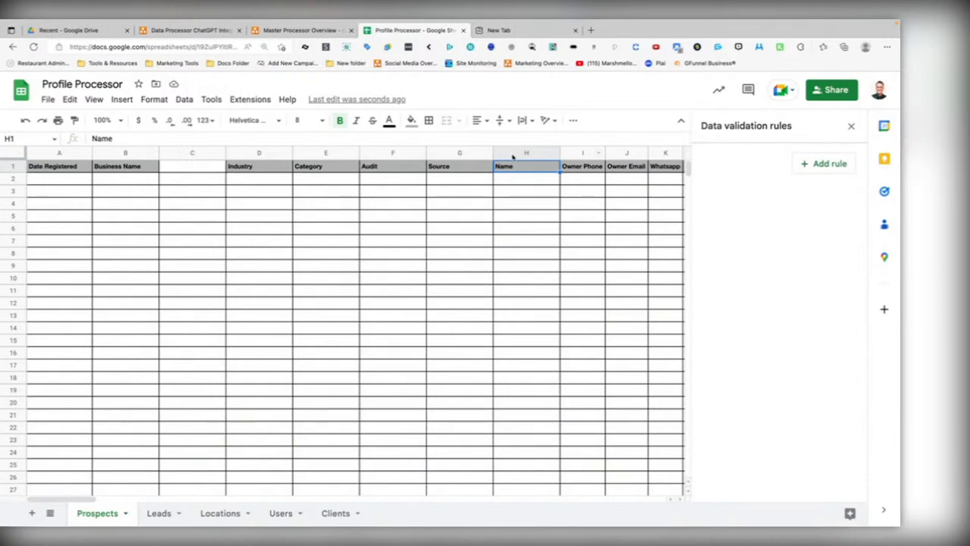
pyautogui.click(161, 513)
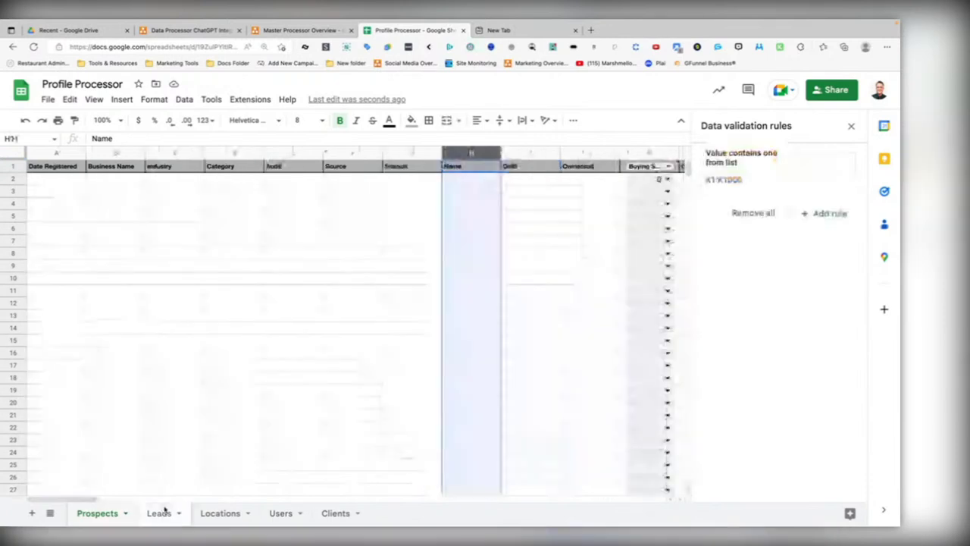
pyautogui.click(112, 513)
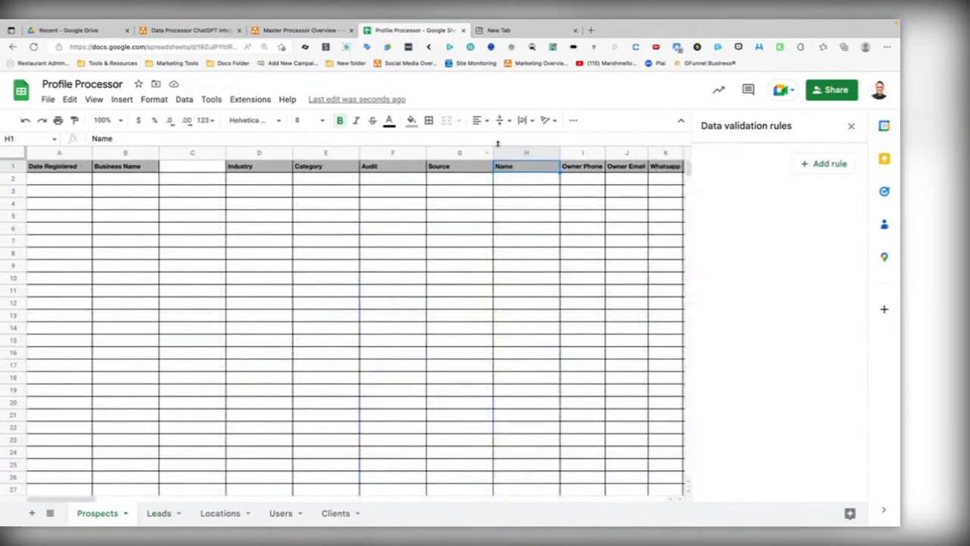
# Insert an Interest column in H right after Source.
pyautogui.rightClick(464, 156)
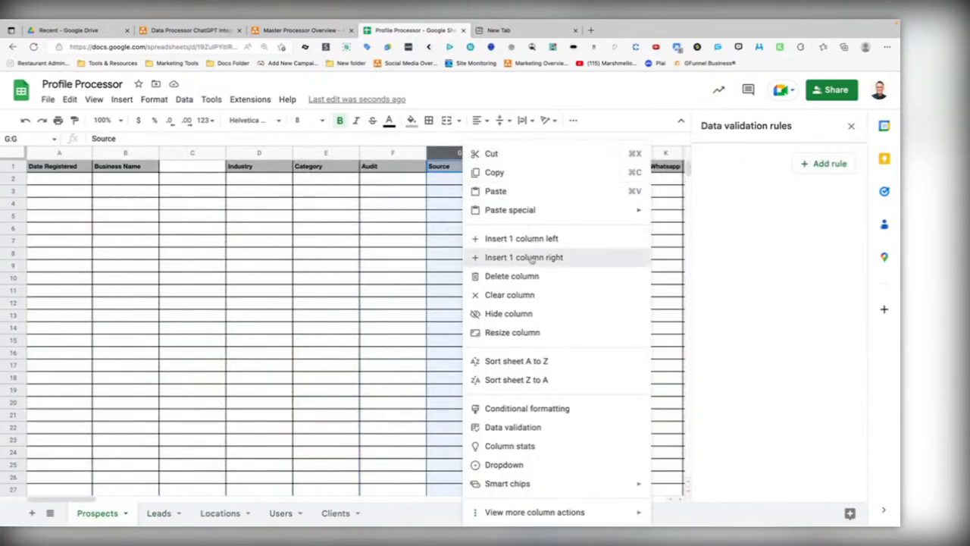
pyautogui.click(521, 257)
pyautogui.click(512, 166)
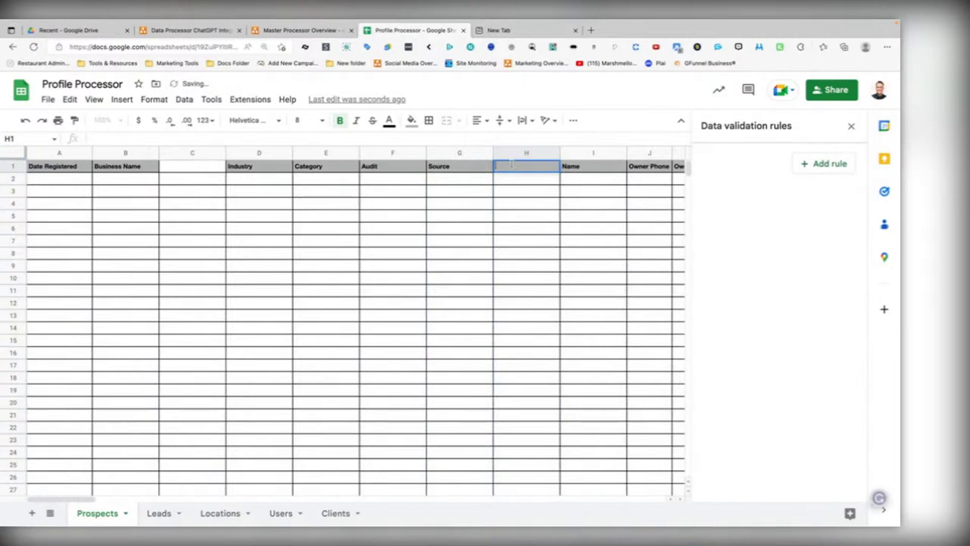
pyautogui.write('Interest')
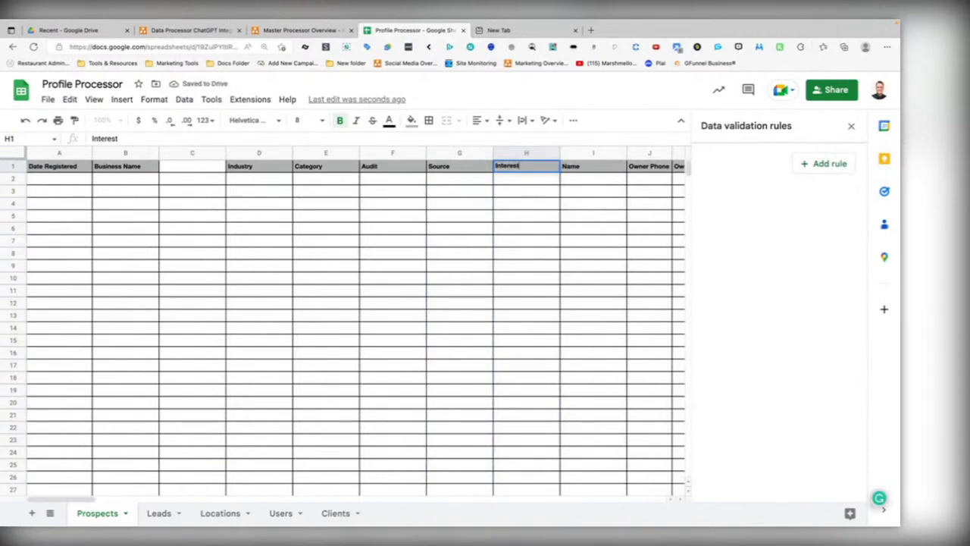
pyautogui.click(543, 205)
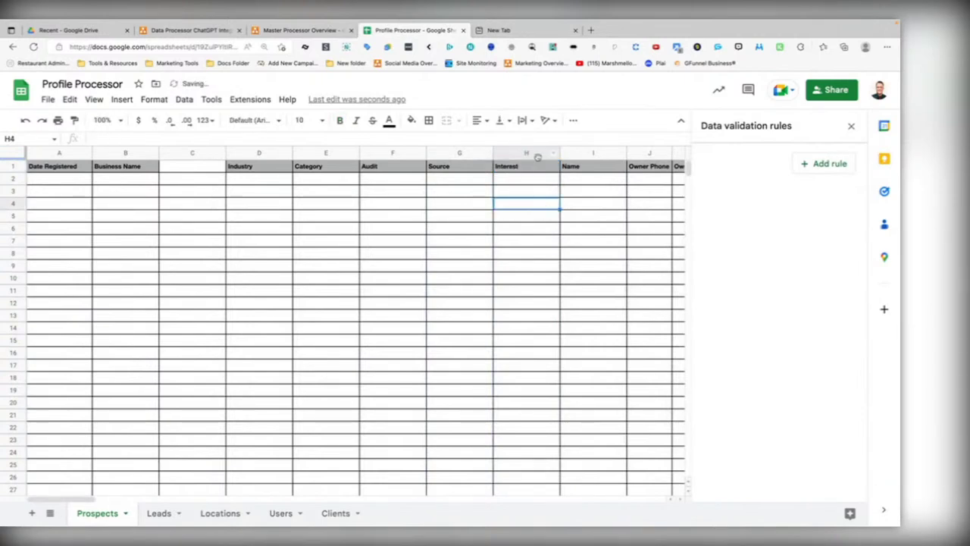
# Add a DND column in J right of Name.
pyautogui.click(595, 153)
pyautogui.rightClick(595, 153)
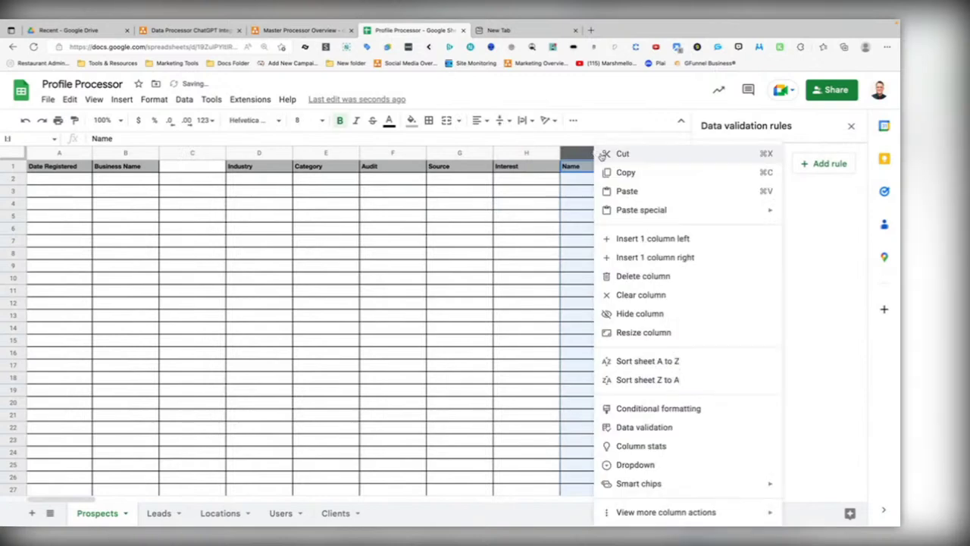
pyautogui.click(655, 257)
pyautogui.click(598, 166)
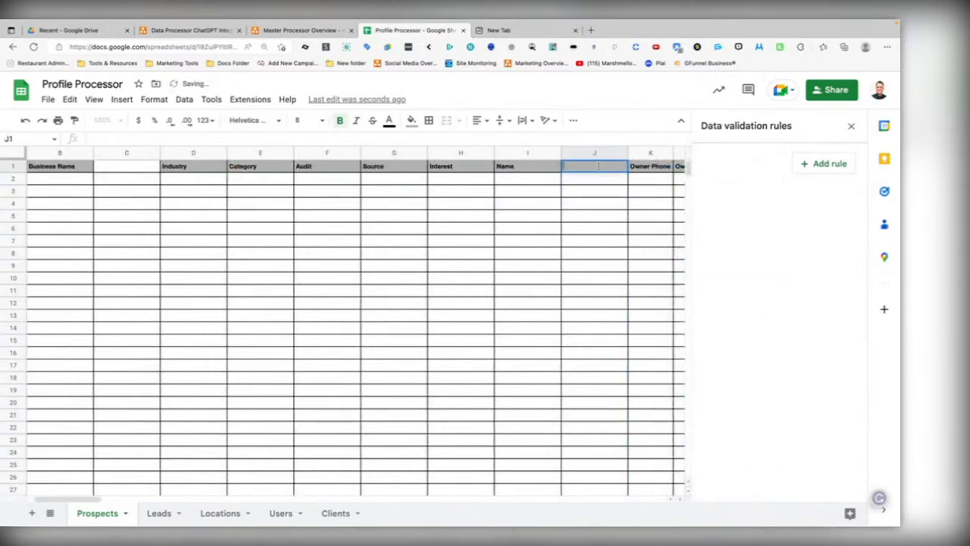
pyautogui.write('DND')
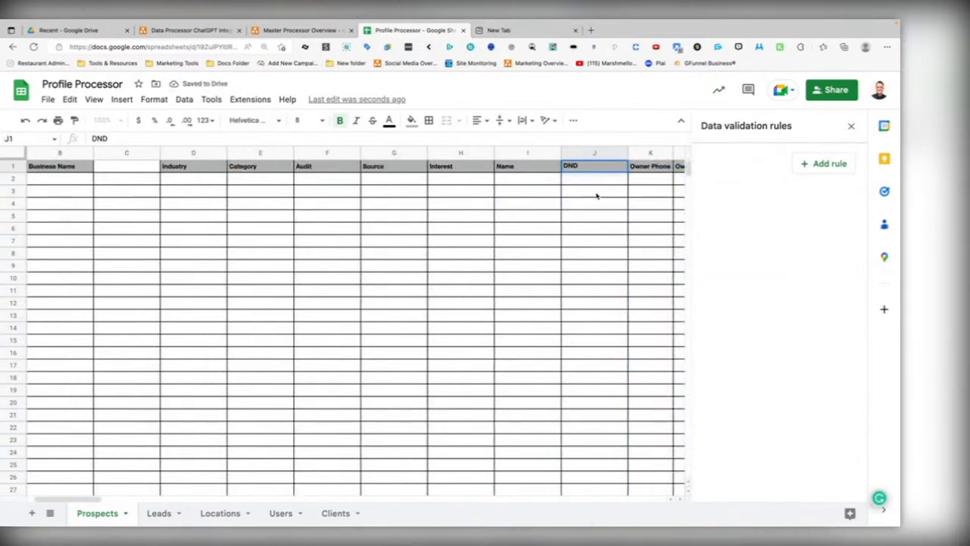
pyautogui.click(566, 242)
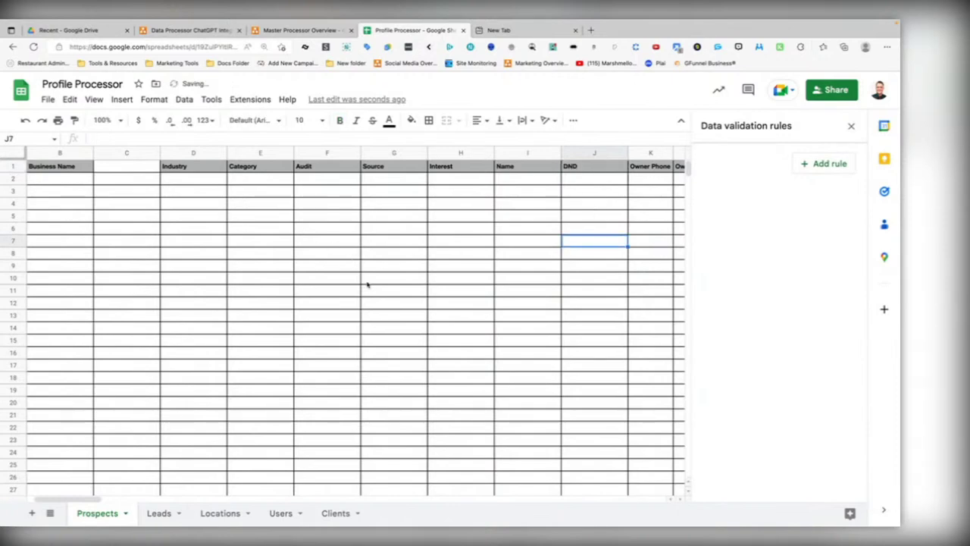
# After checking Leads, delete the empty column C on Prospects.
pyautogui.click(156, 513)
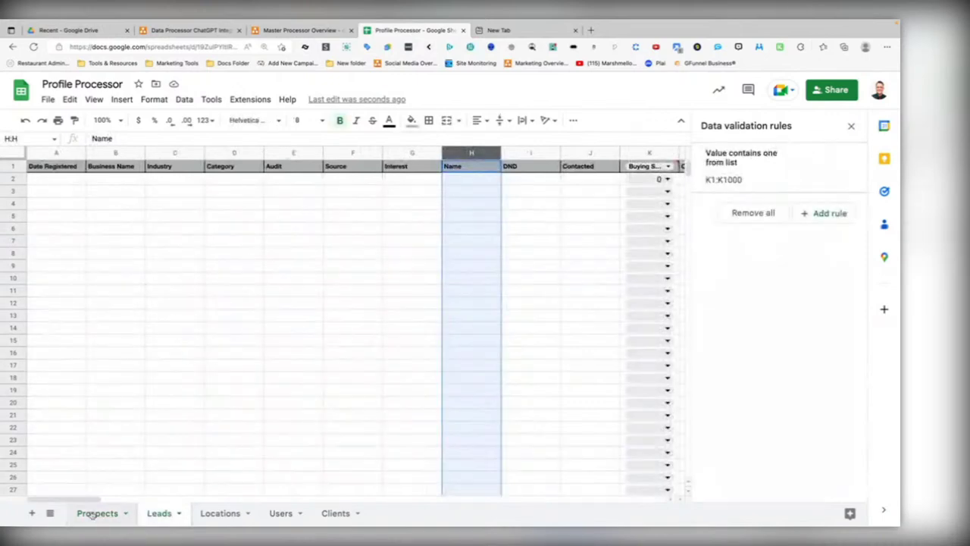
pyautogui.click(106, 513)
pyautogui.click(124, 153)
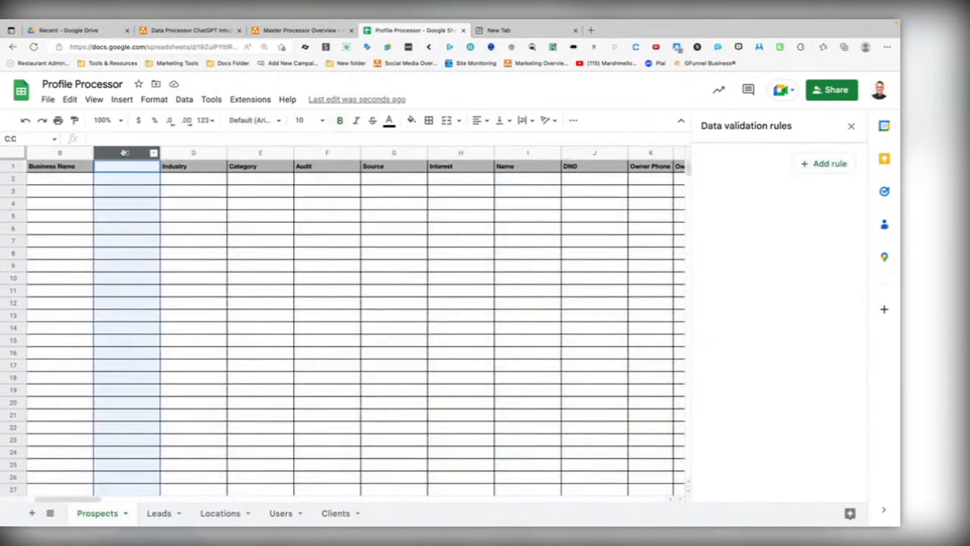
pyautogui.rightClick(126, 155)
pyautogui.click(223, 276)
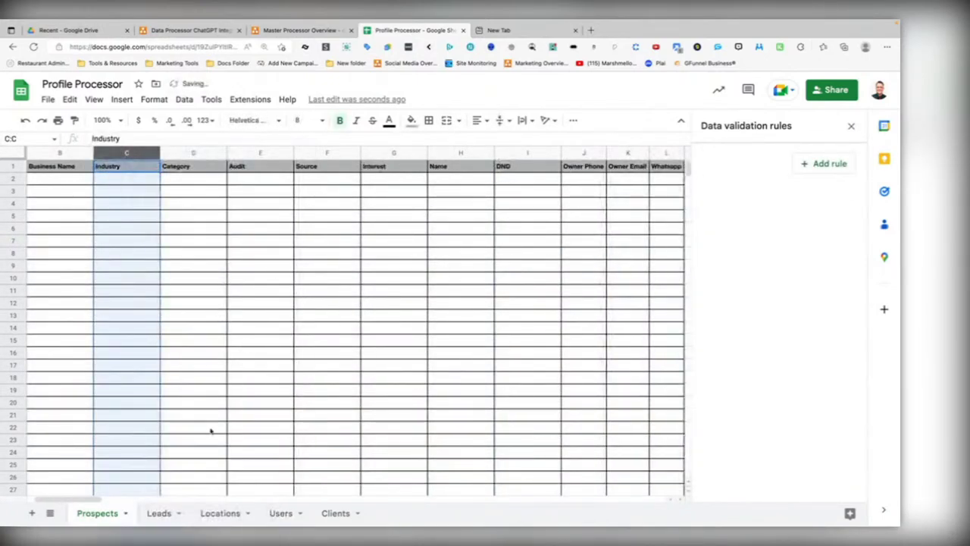
pyautogui.moveTo(62, 497)
pyautogui.mouseDown()
pyautogui.moveTo(216, 499)
pyautogui.moveTo(55, 501)
pyautogui.mouseUp()
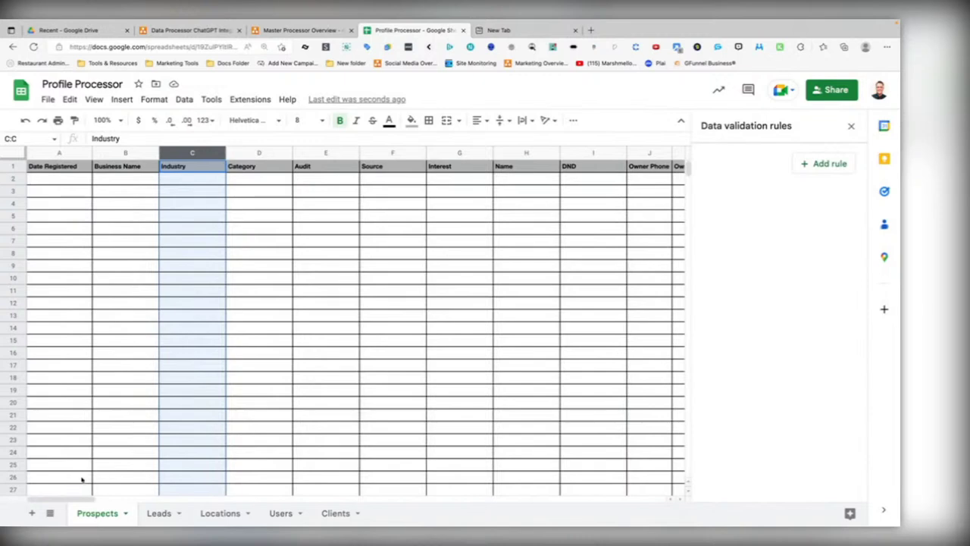
# Add a blank sheet named Database before Prospects, then view the Master Processor Overview diagram.
pyautogui.click(31, 513)
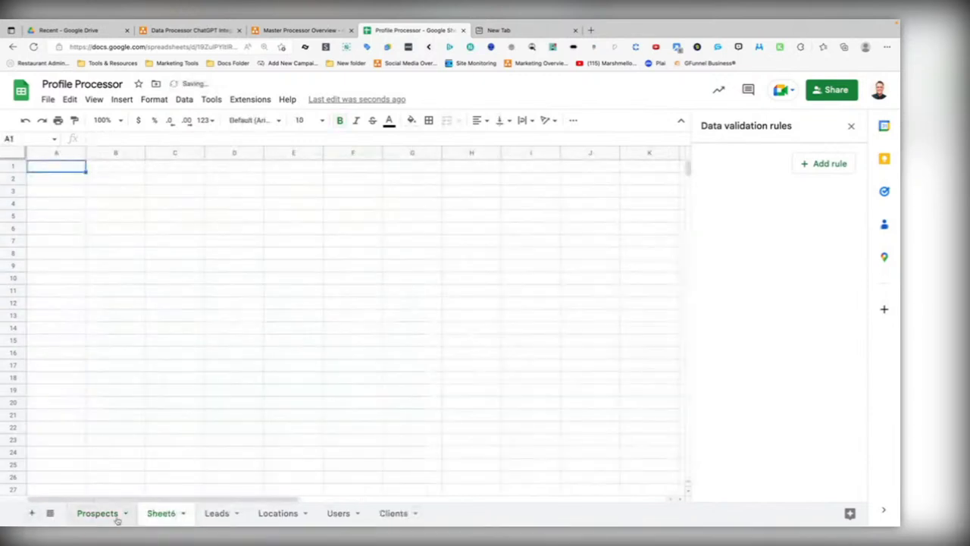
pyautogui.moveTo(160, 516); pyautogui.dragTo(98, 520)
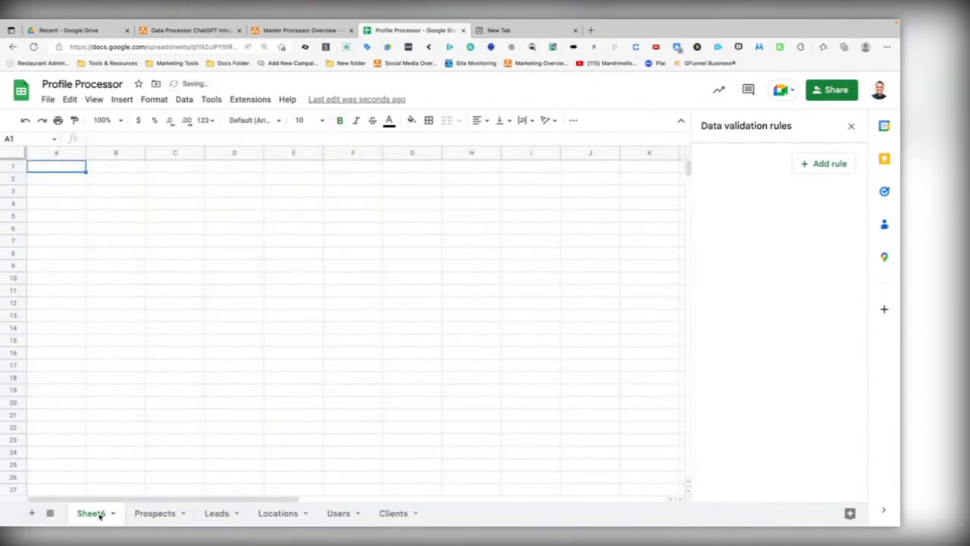
pyautogui.doubleClick(100, 515)
pyautogui.write('Database')
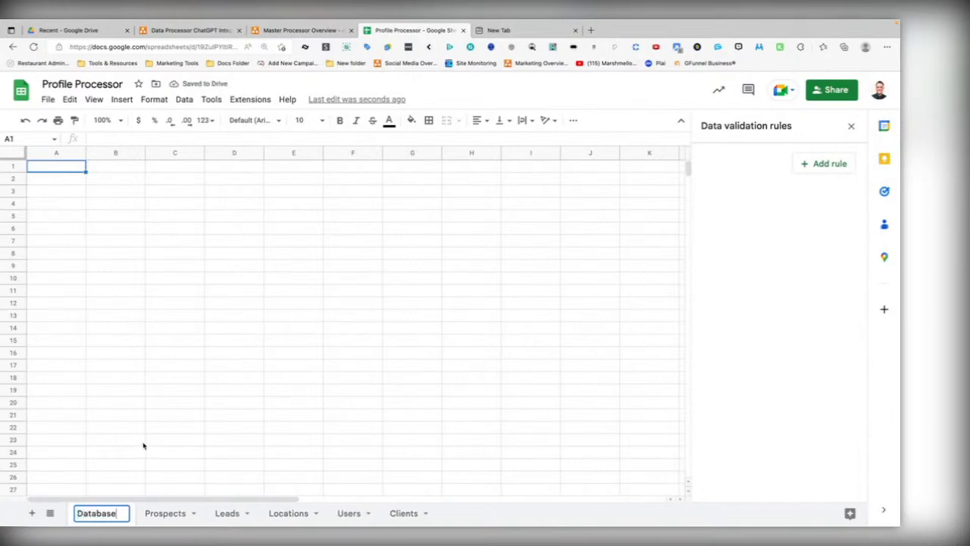
pyautogui.click(159, 407)
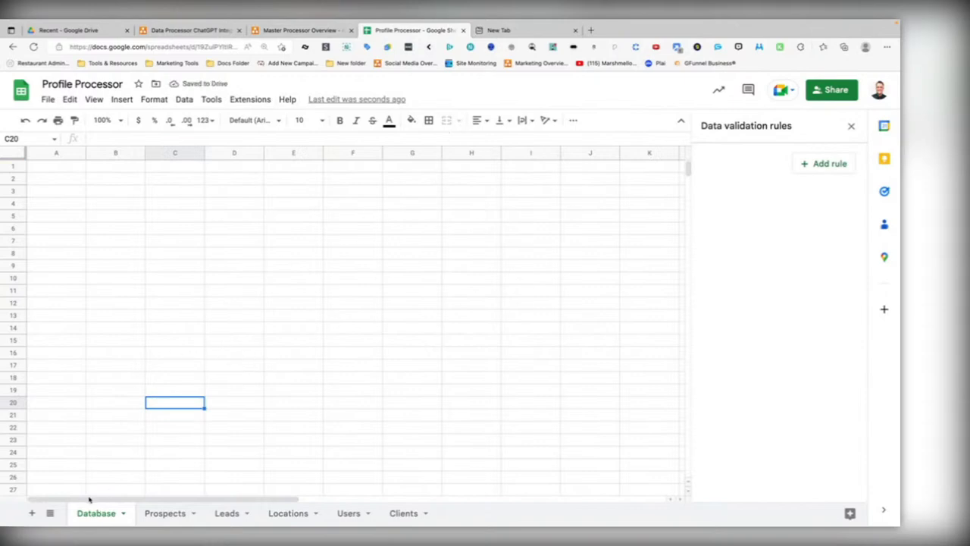
pyautogui.click(65, 171)
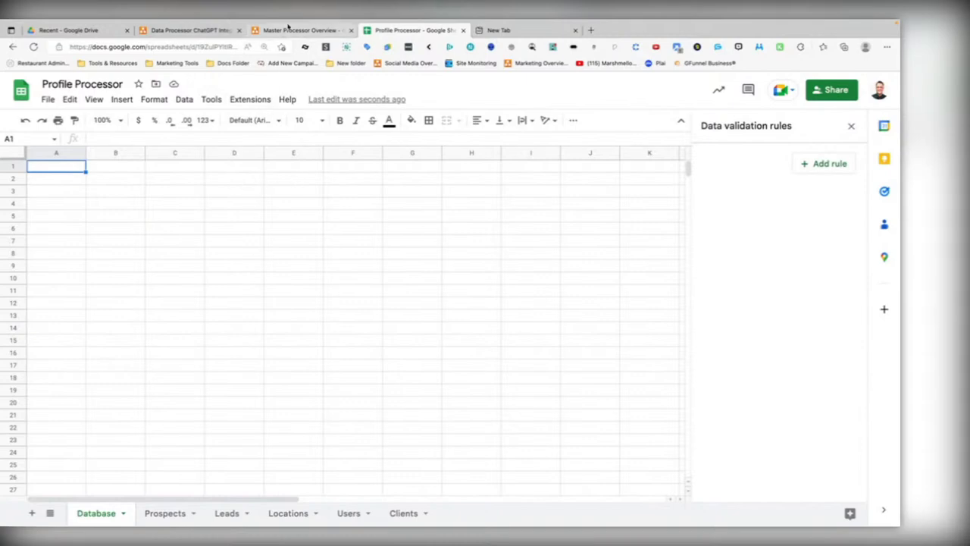
pyautogui.click(285, 30)
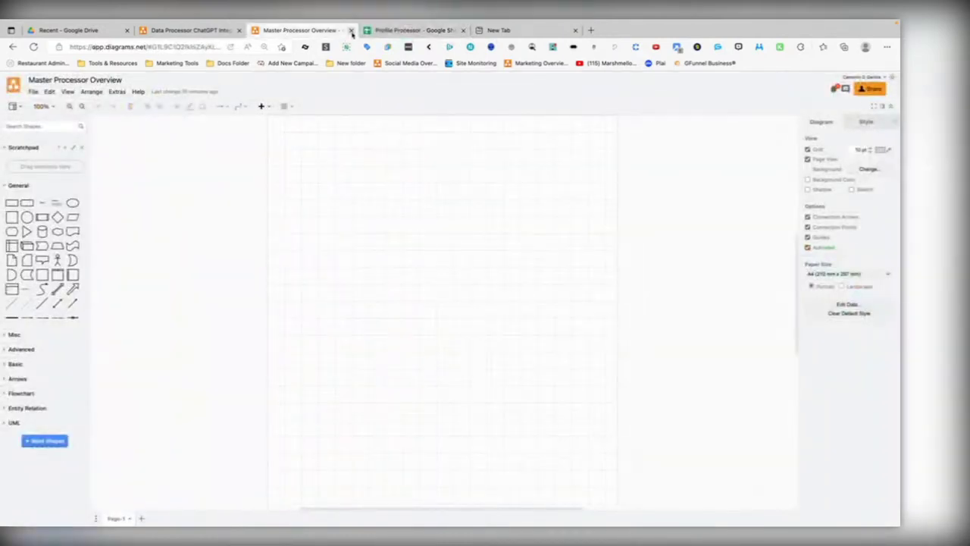
# Close Master Processor Overview and review the Data Processor ChatGPT Integration Database and Profile Processor pages.
pyautogui.click(351, 30)
pyautogui.click(191, 30)
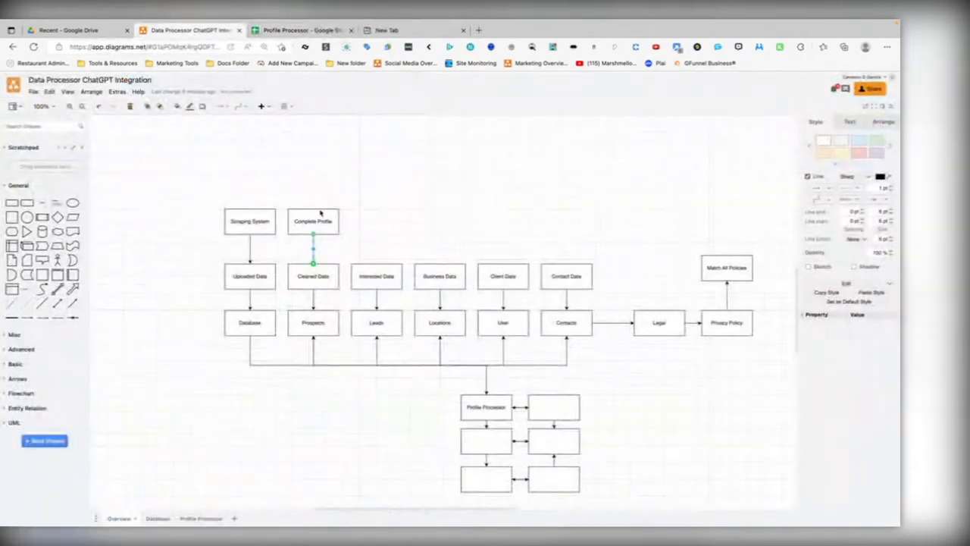
pyautogui.click(338, 392)
pyautogui.click(158, 518)
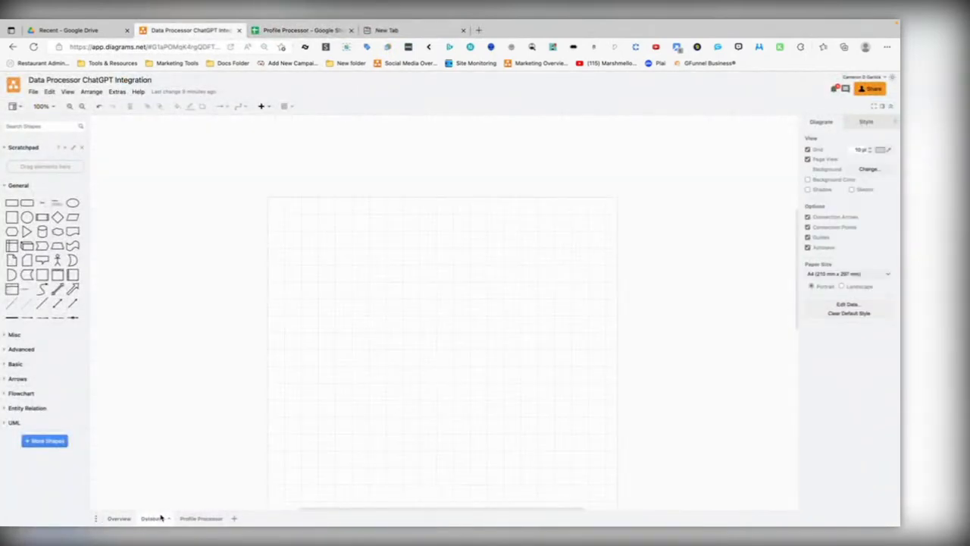
pyautogui.click(195, 519)
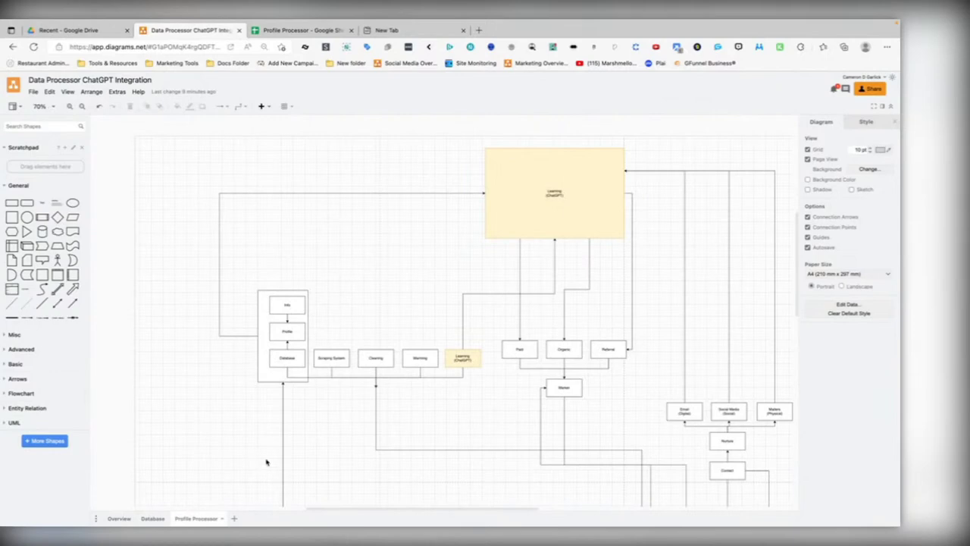
pyautogui.moveTo(324, 511); pyautogui.dragTo(366, 506)
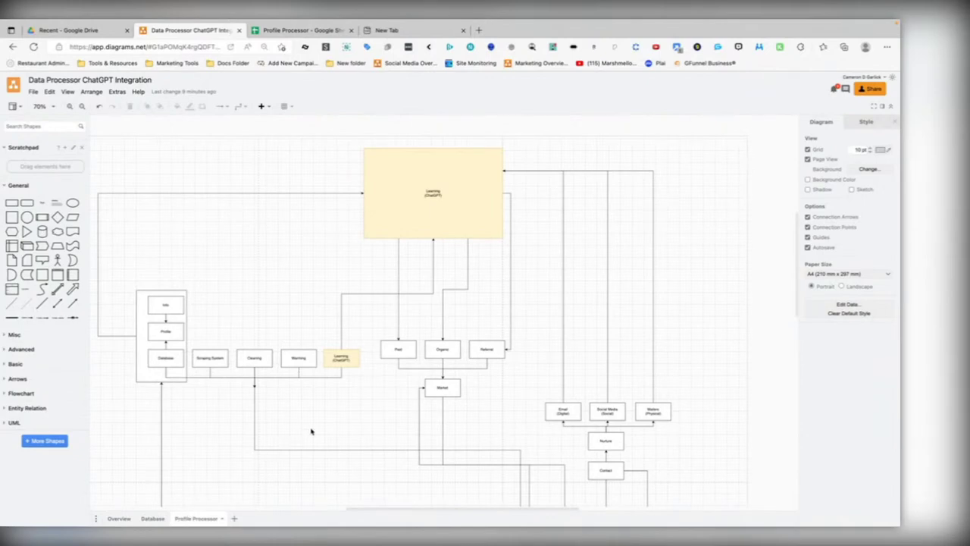
pyautogui.scroll(-5, 311, 431)
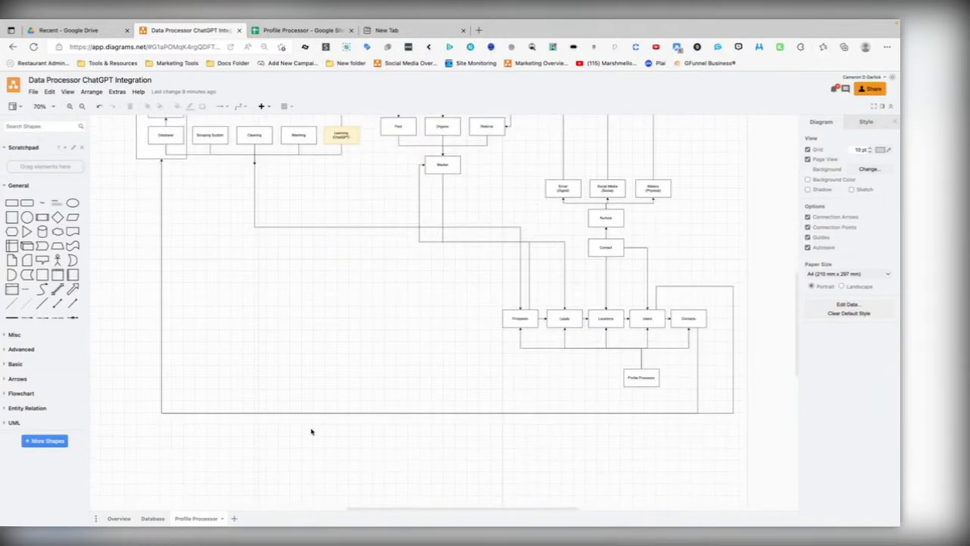
pyautogui.scroll(1, 364, 428)
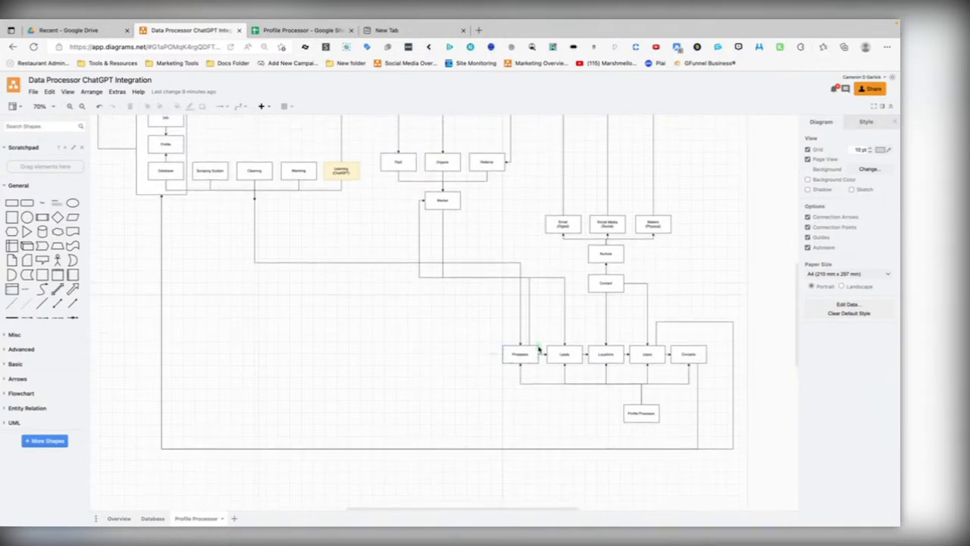
pyautogui.scroll(2, 362, 387)
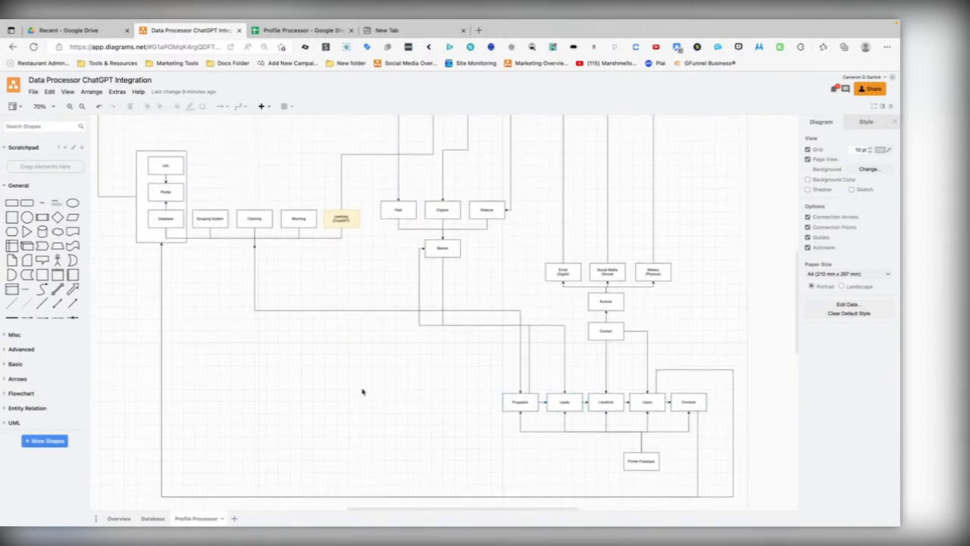
pyautogui.scroll(4, 363, 392)
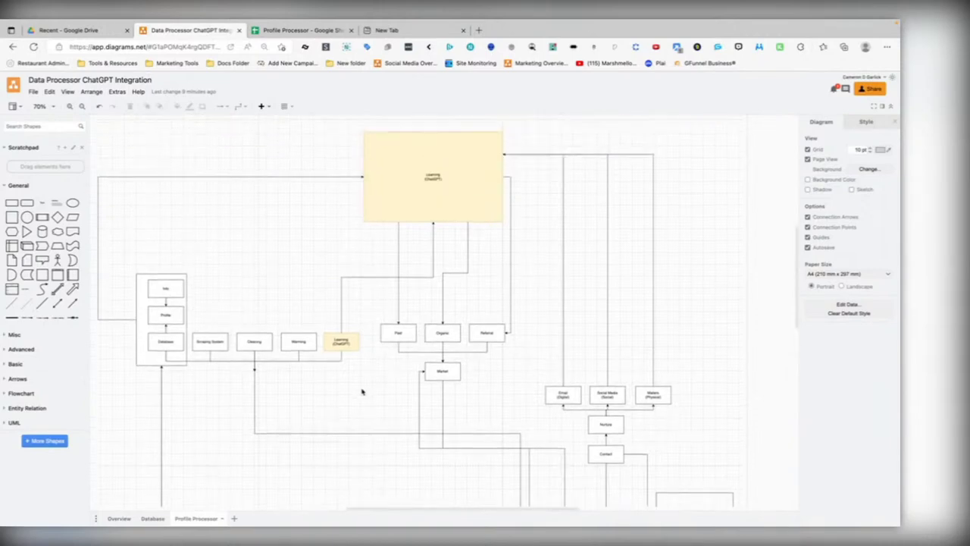
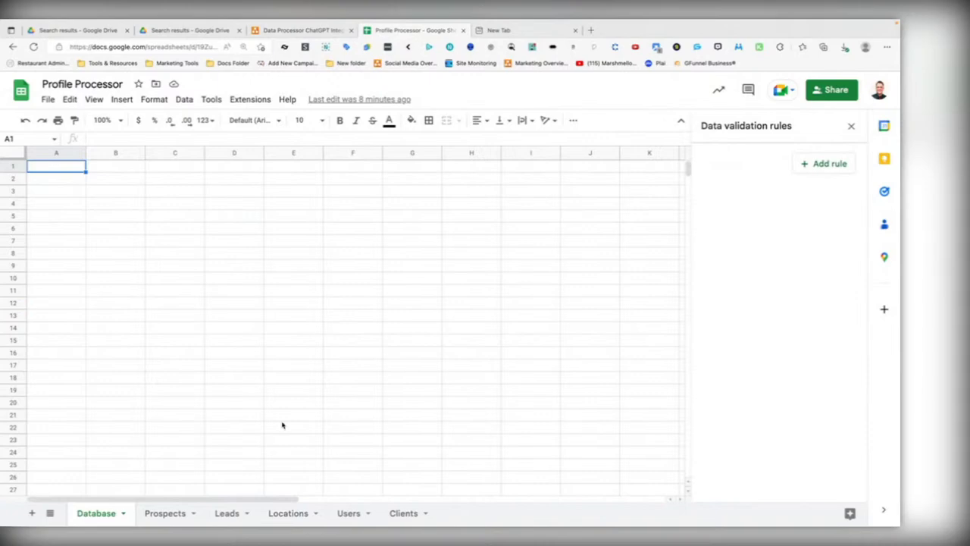
# Select cell F3, check recent downloads, and bring up the Data Processor ChatGPT Integration diagram.
pyautogui.click(338, 194)
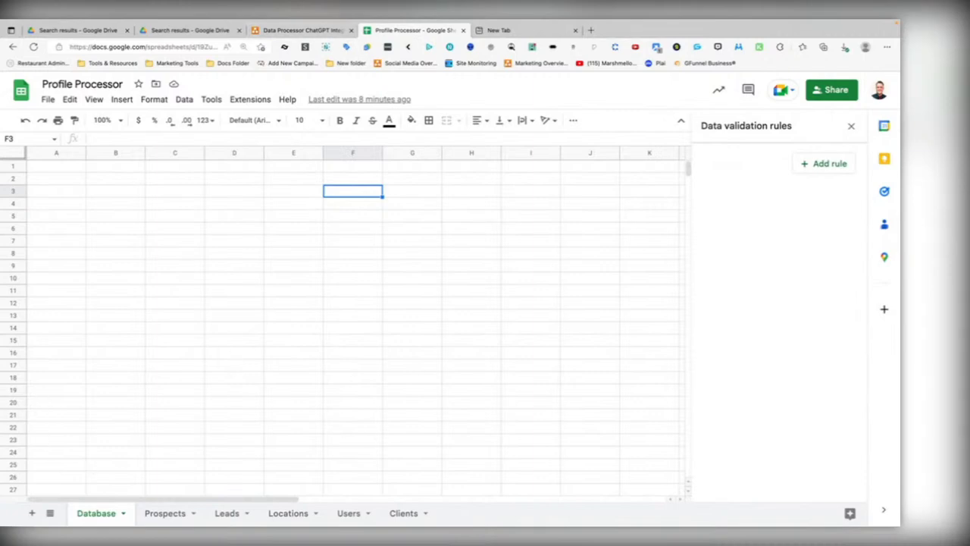
pyautogui.click(843, 47)
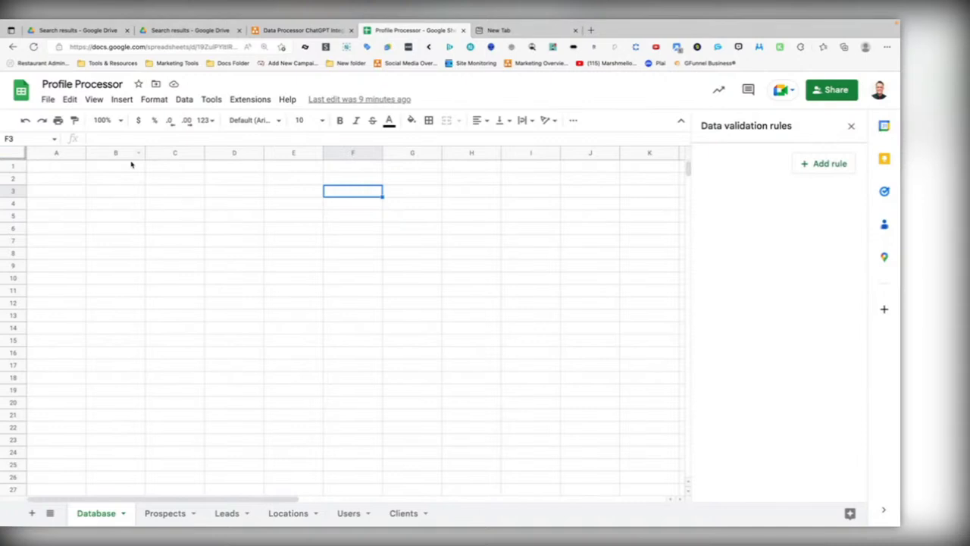
pyautogui.click(281, 30)
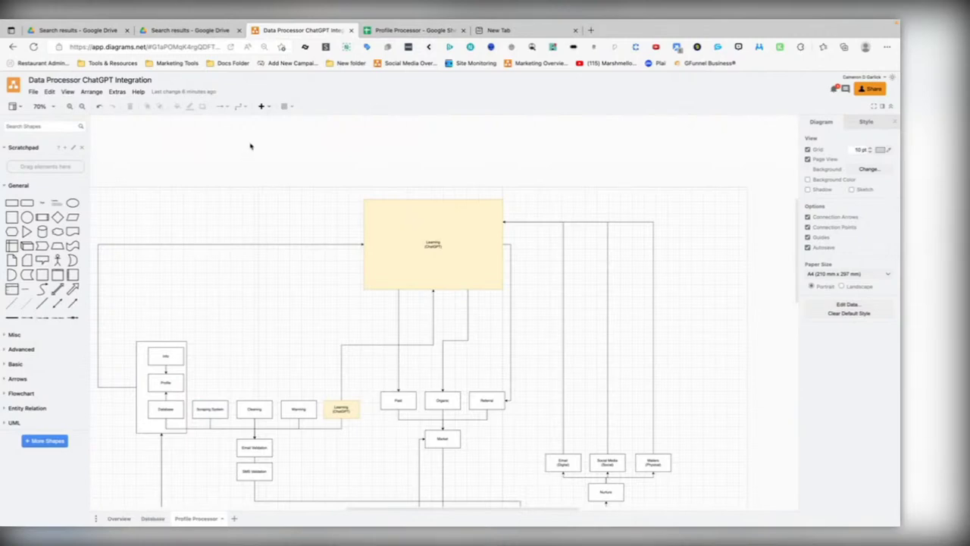
# Search the web for 'hexomatic' and open the Hexomatic website.
pyautogui.click(495, 30)
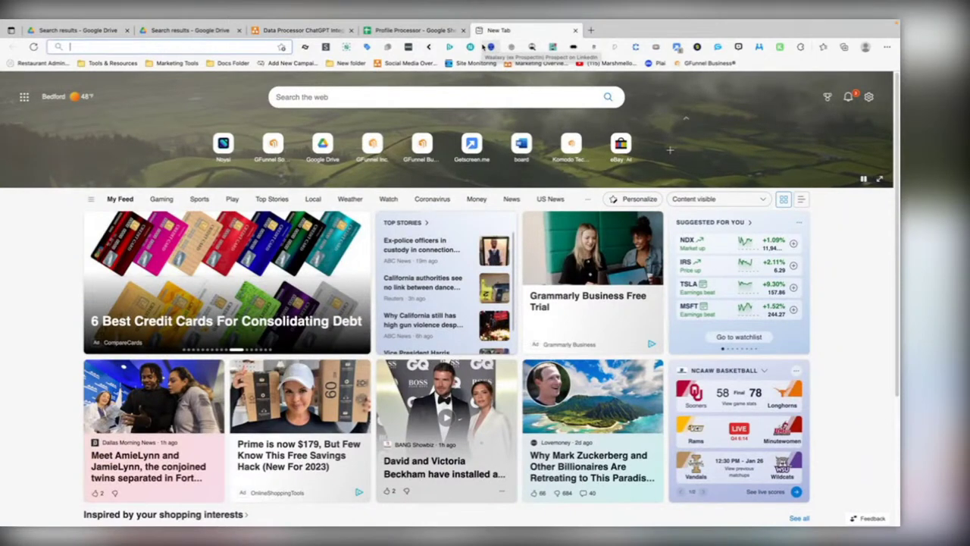
pyautogui.write('he')
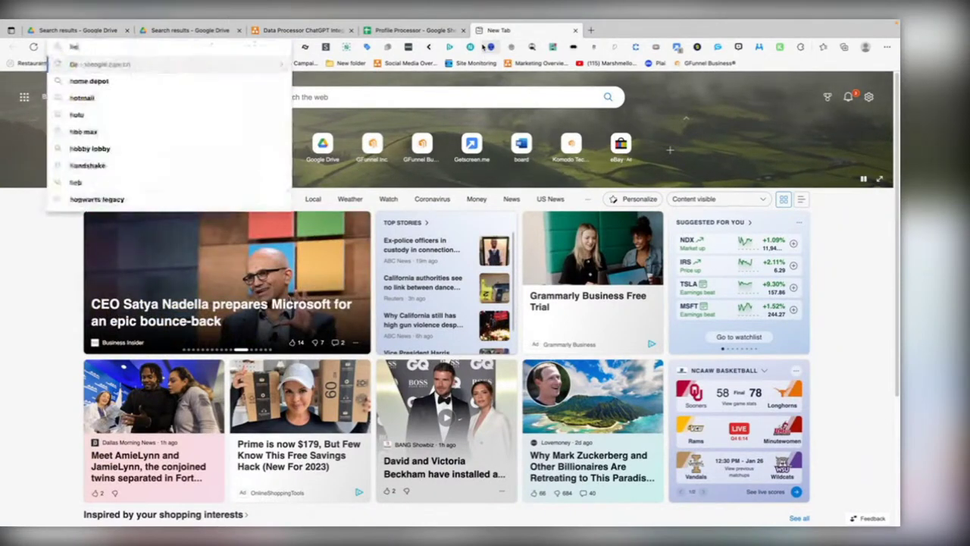
pyautogui.write('xo')
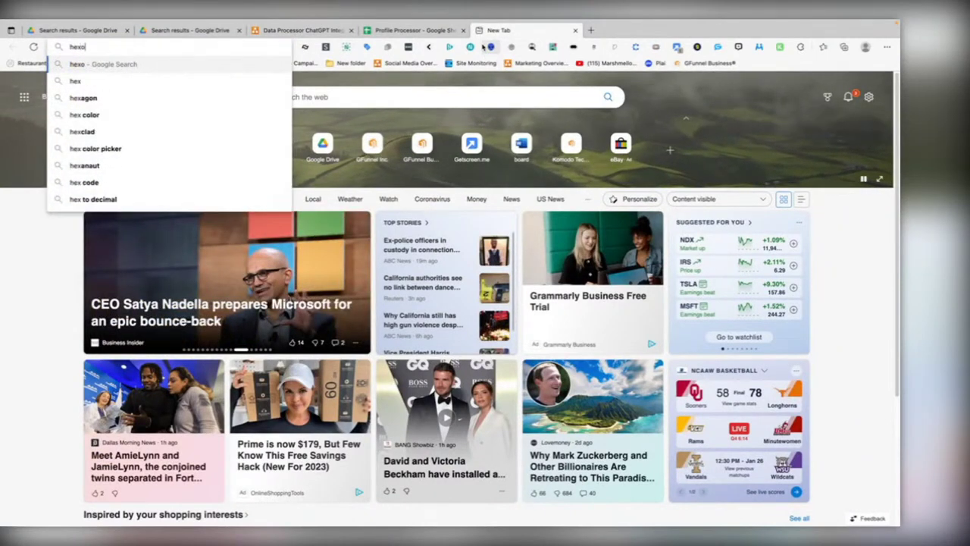
pyautogui.write('matic')
pyautogui.press('Return')
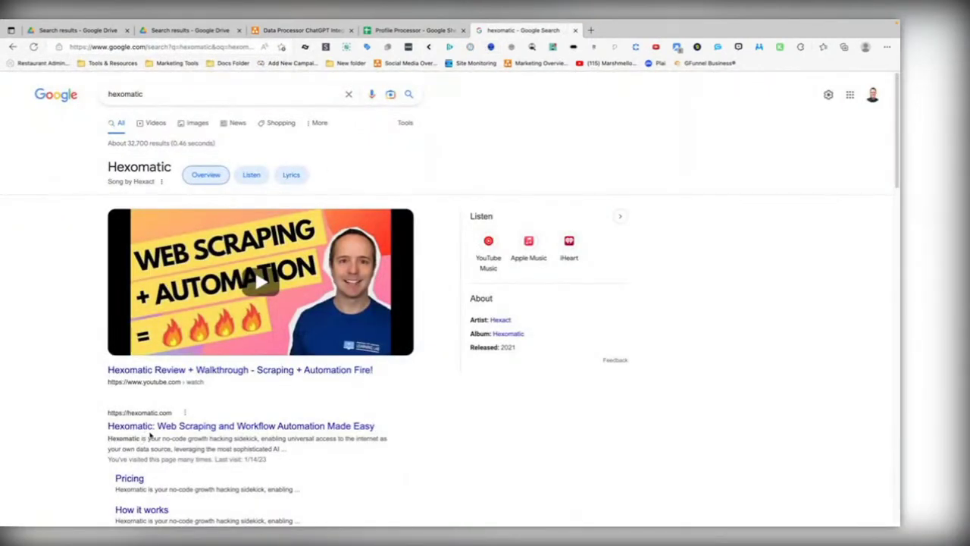
pyautogui.click(154, 429)
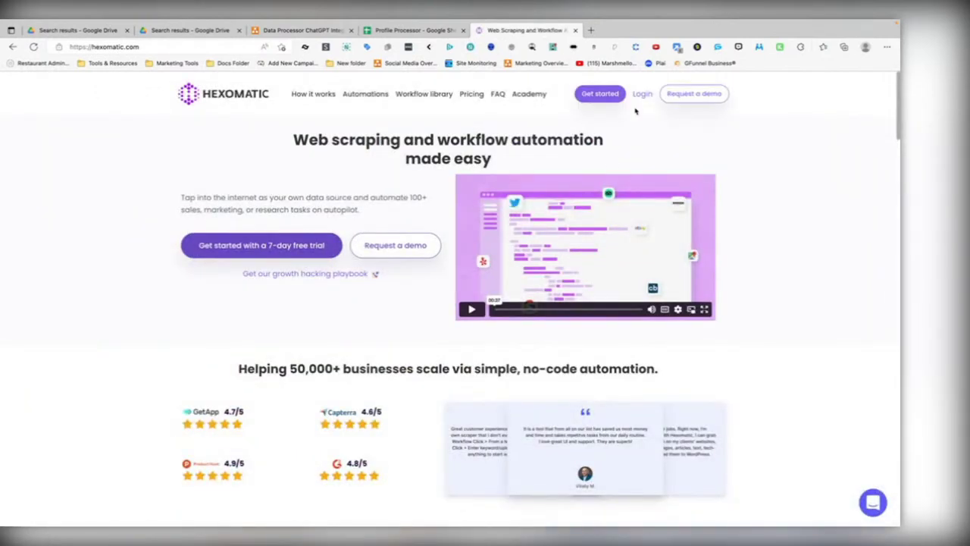
# Log in to Hexomatic with the business Google account.
pyautogui.click(637, 95)
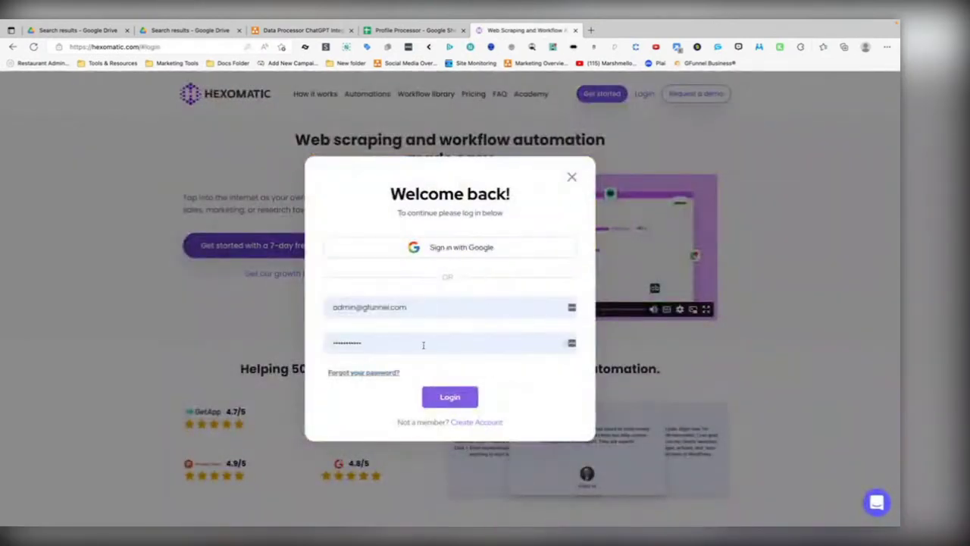
pyautogui.click(443, 402)
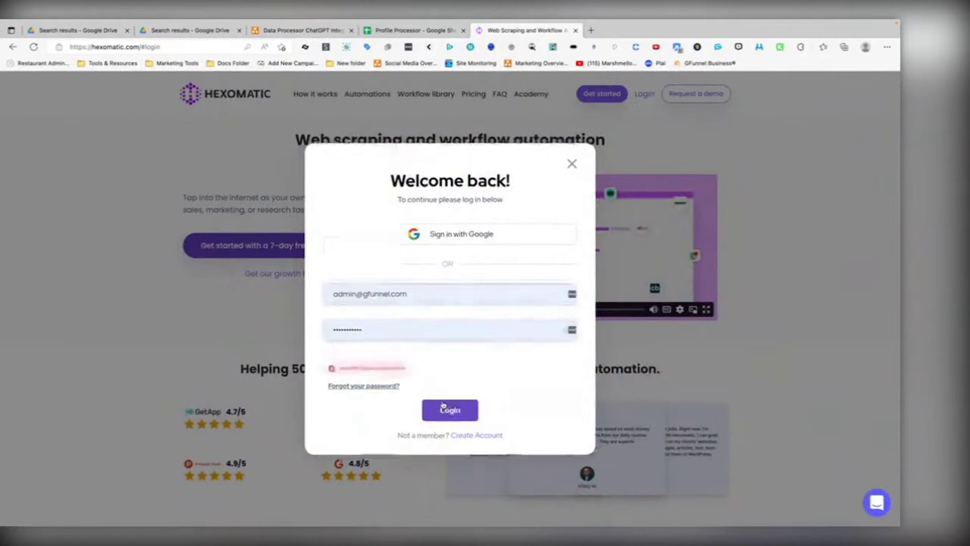
pyautogui.click(456, 238)
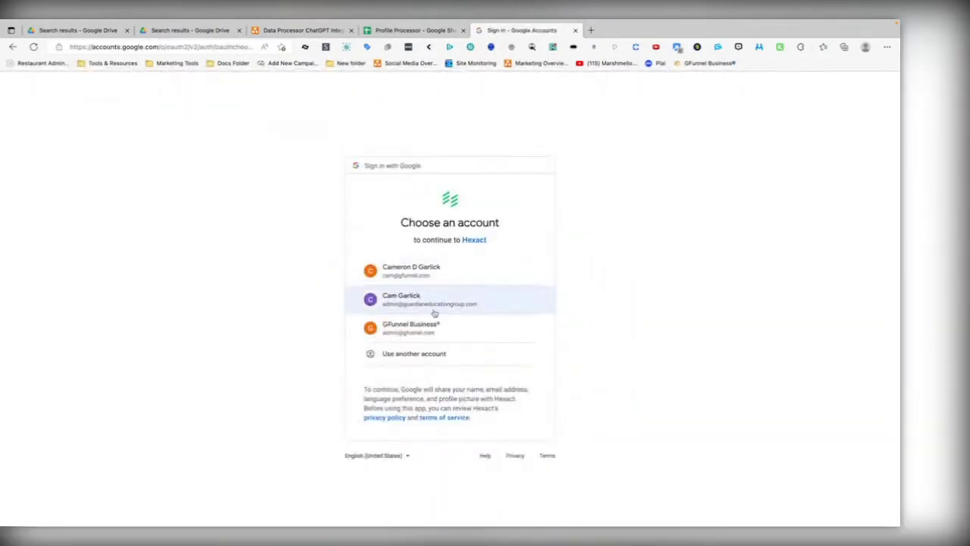
pyautogui.click(430, 338)
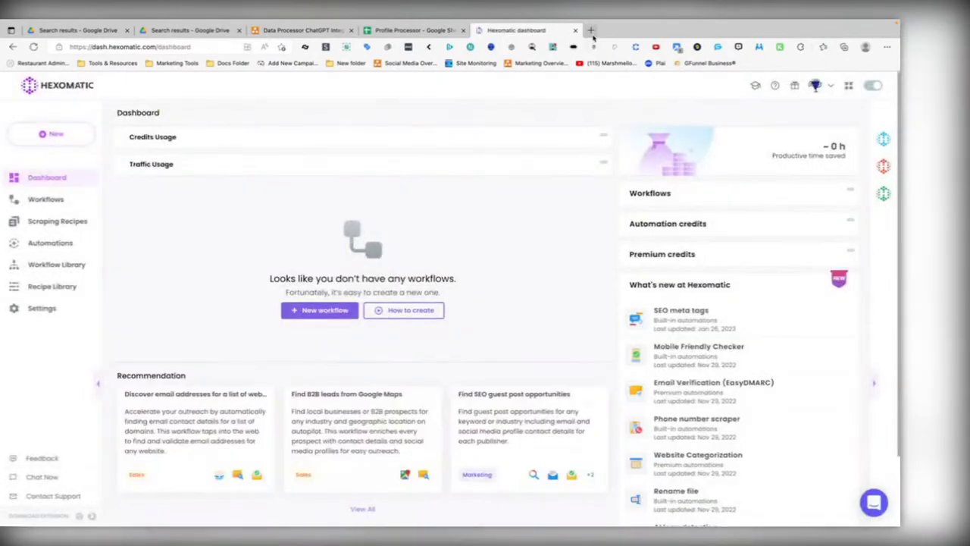
pyautogui.click(591, 31)
# Search 'capitan data', sign in to captaindata.co with saved details, then return to Hexomatic.
pyautogui.write('cap')
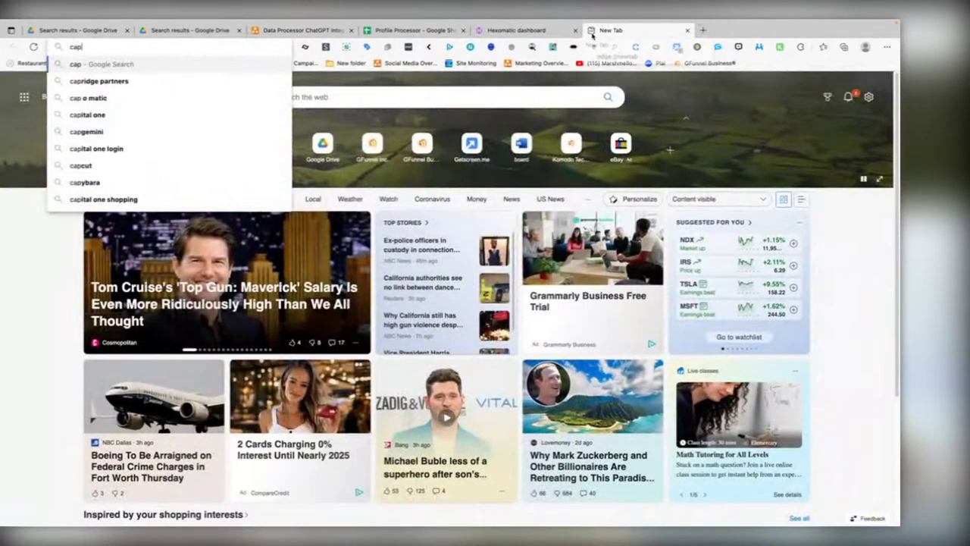
pyautogui.write('itan da')
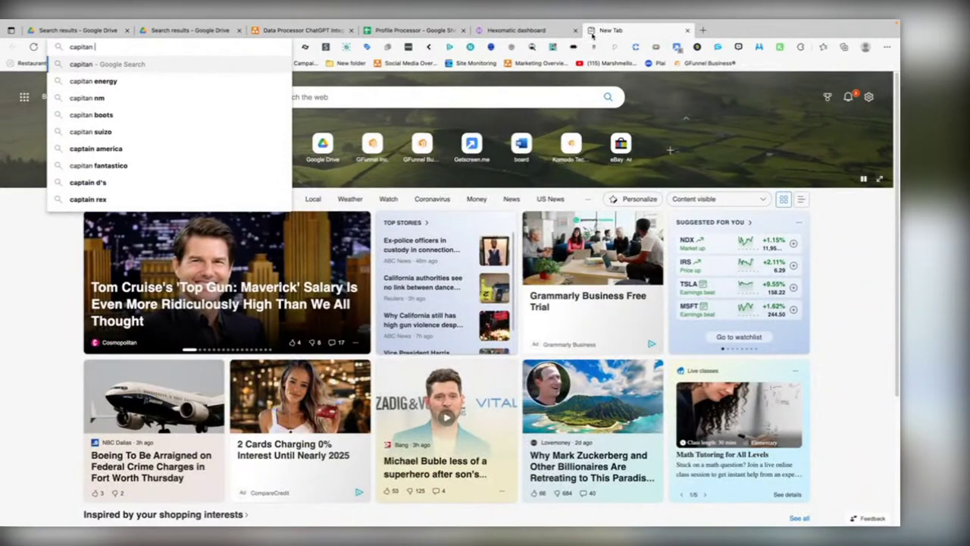
pyautogui.write('ta')
pyautogui.press('Return')
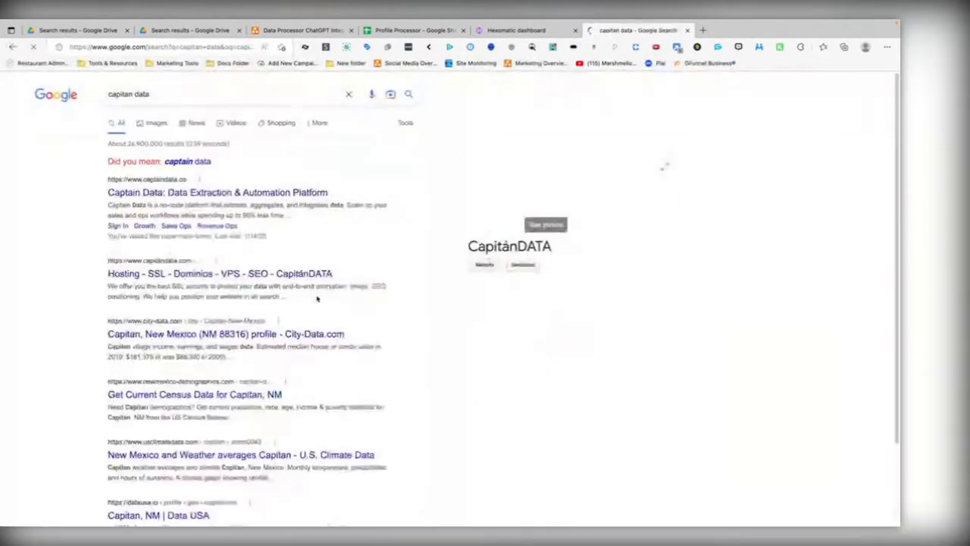
pyautogui.click(224, 194)
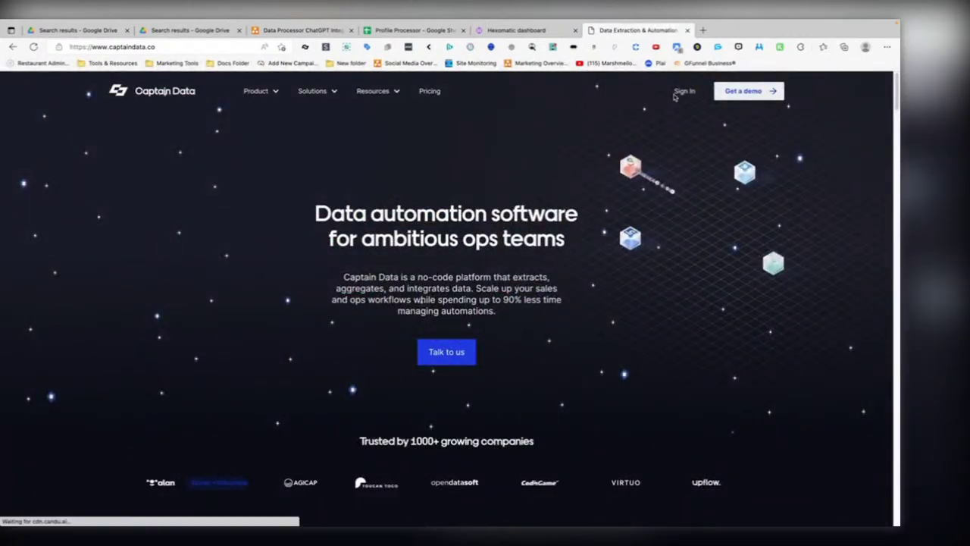
pyautogui.click(679, 92)
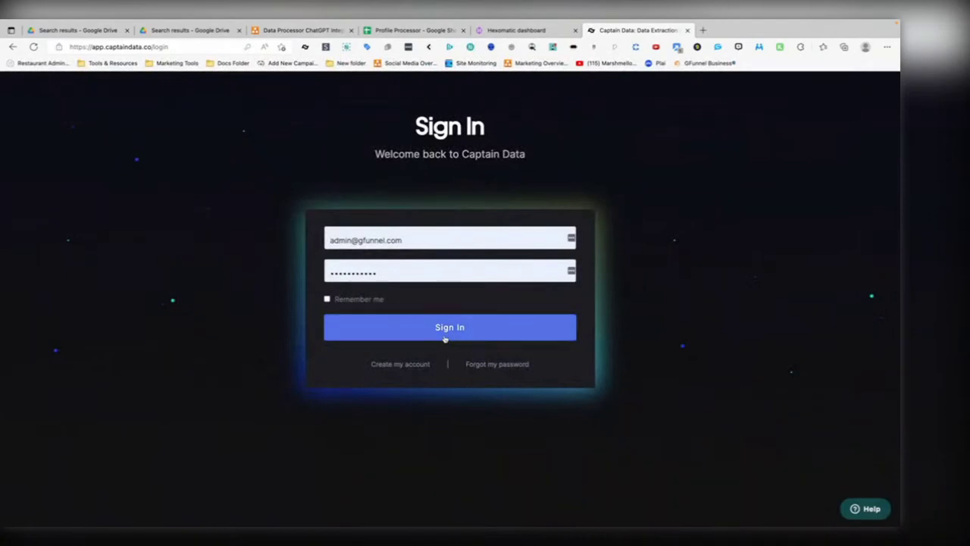
pyautogui.click(446, 339)
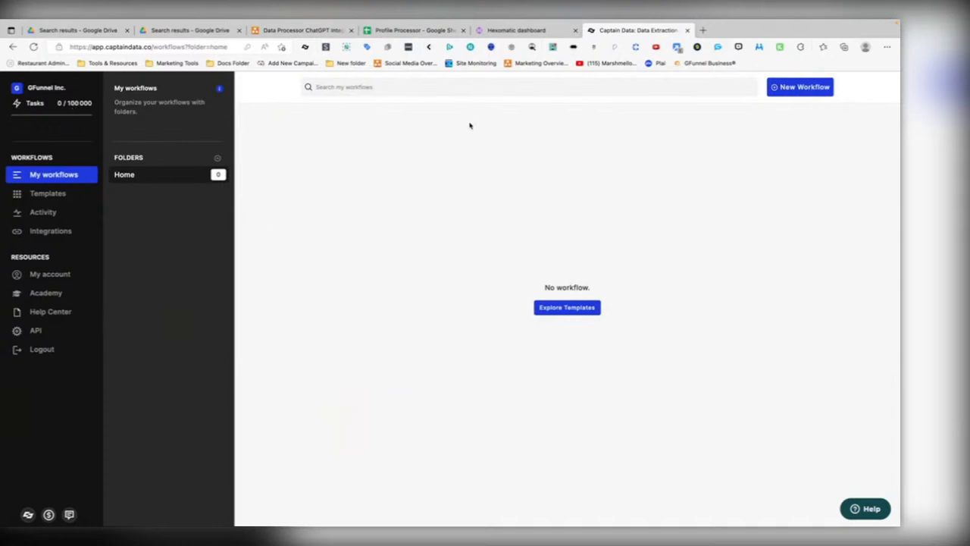
pyautogui.click(520, 35)
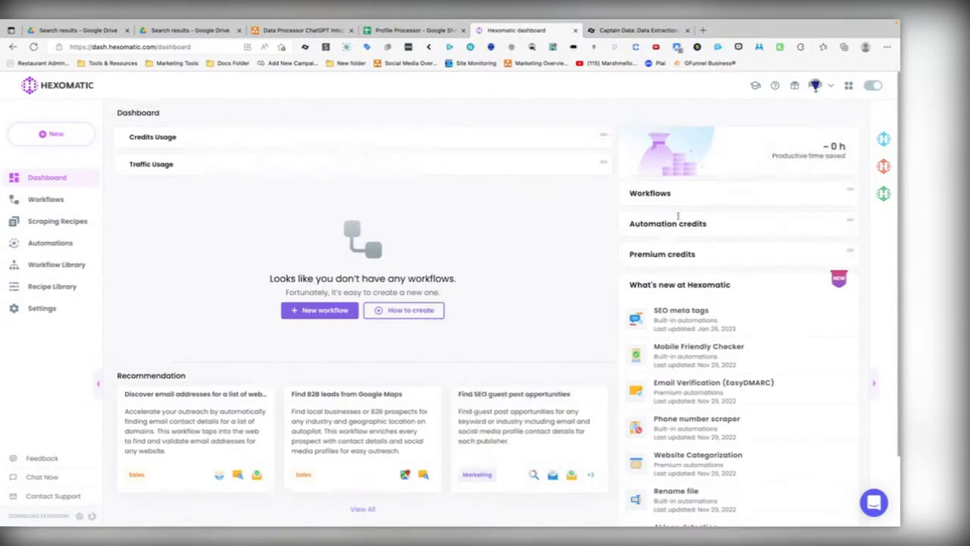
# Create a new workflow starting with a Data input set to import a CSV file.
pyautogui.click(47, 200)
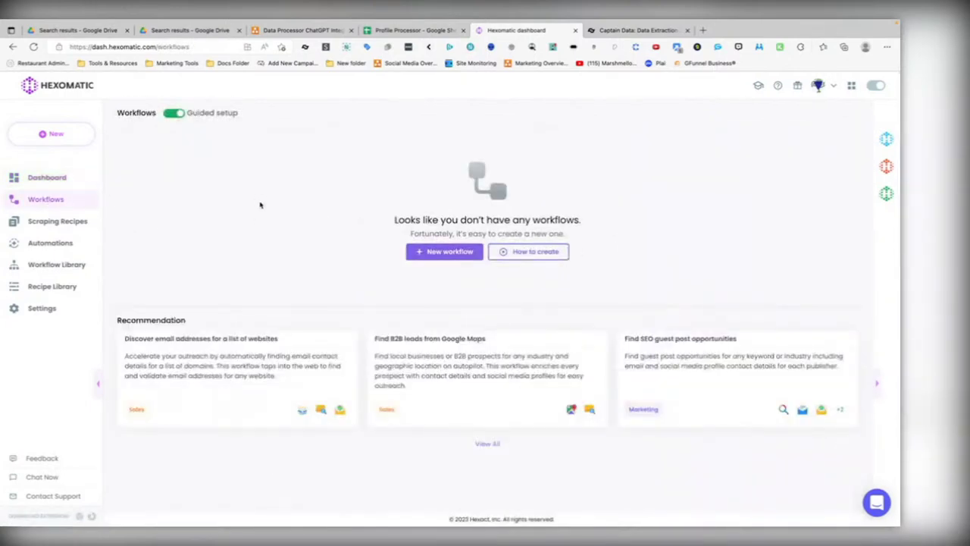
pyautogui.click(449, 255)
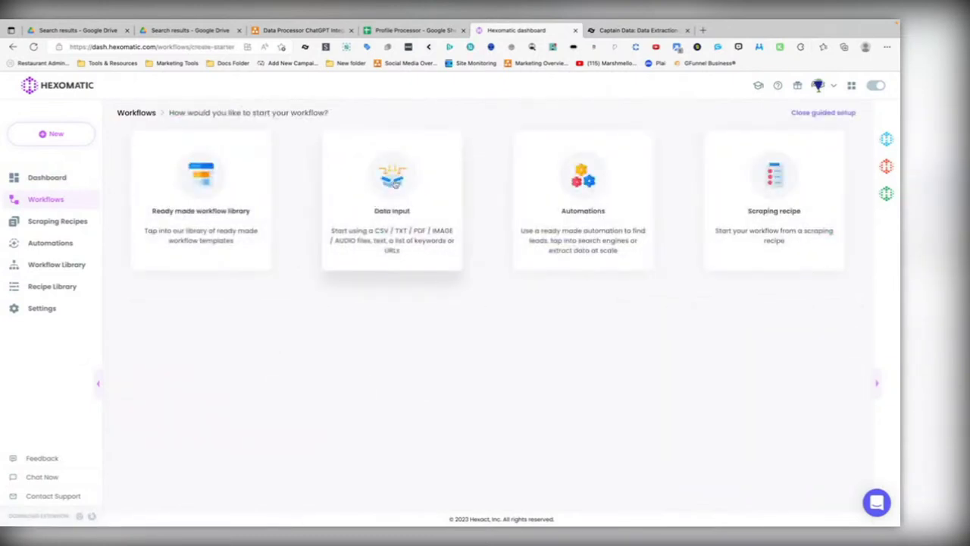
pyautogui.click(395, 184)
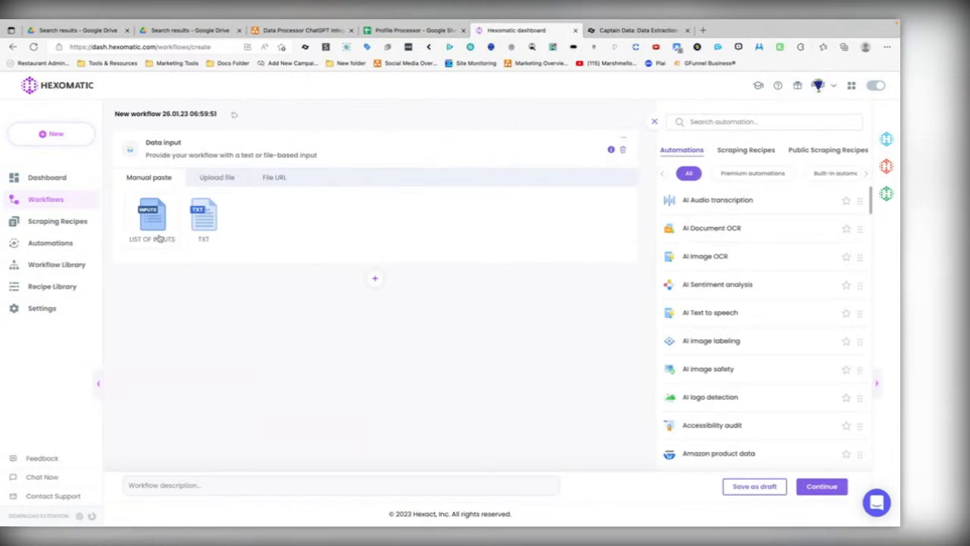
pyautogui.click(219, 182)
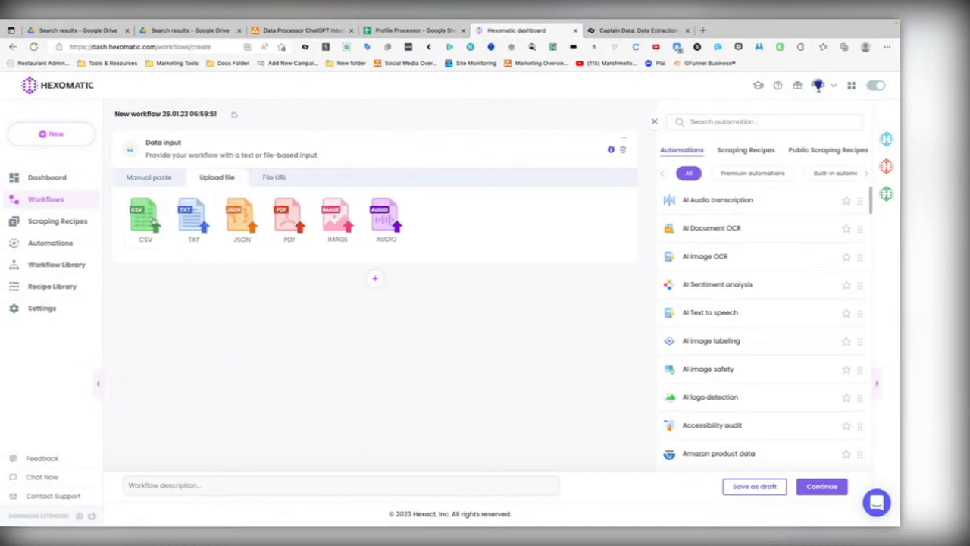
pyautogui.click(154, 222)
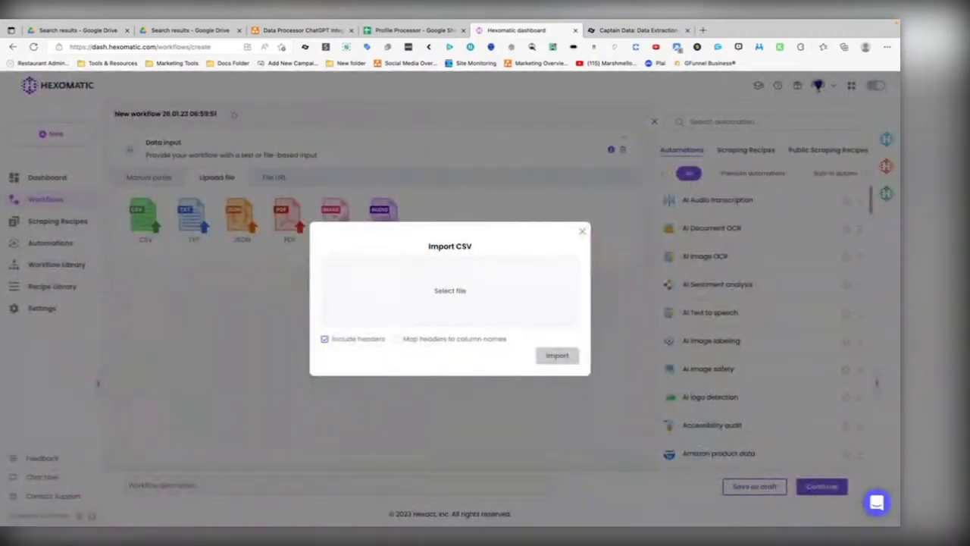
# Browse for the import file by searching the Downloads folder for 'texas'.
pyautogui.moveTo(414, 233); pyautogui.dragTo(434, 288)
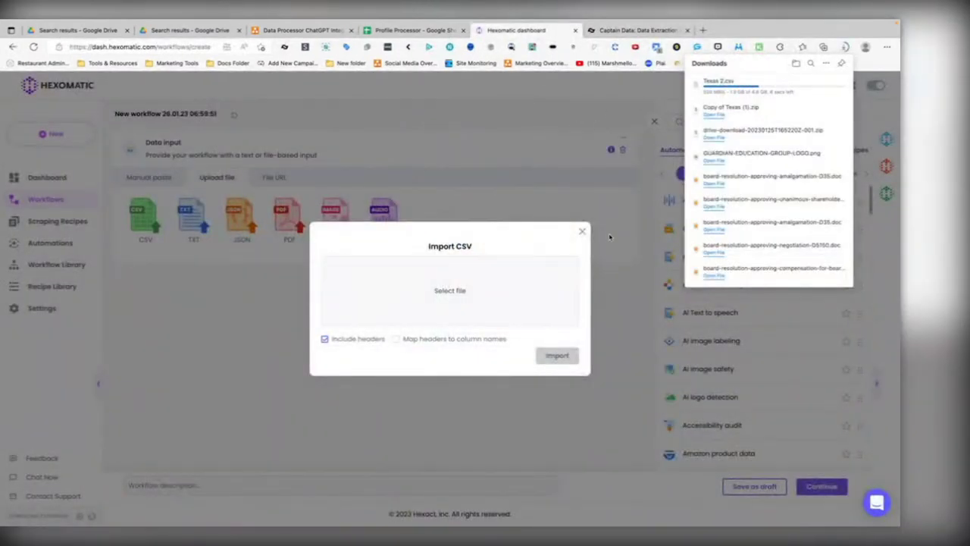
pyautogui.click(460, 291)
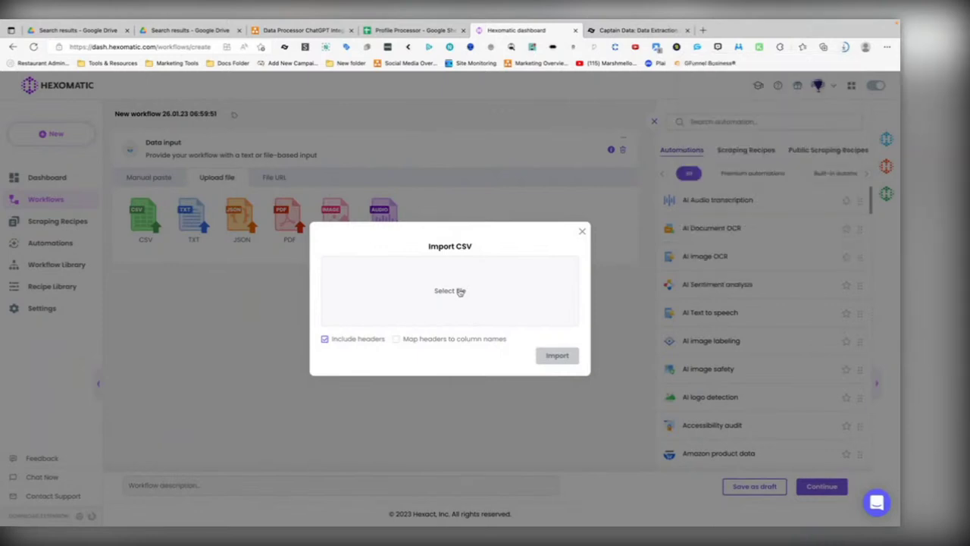
pyautogui.click(460, 291)
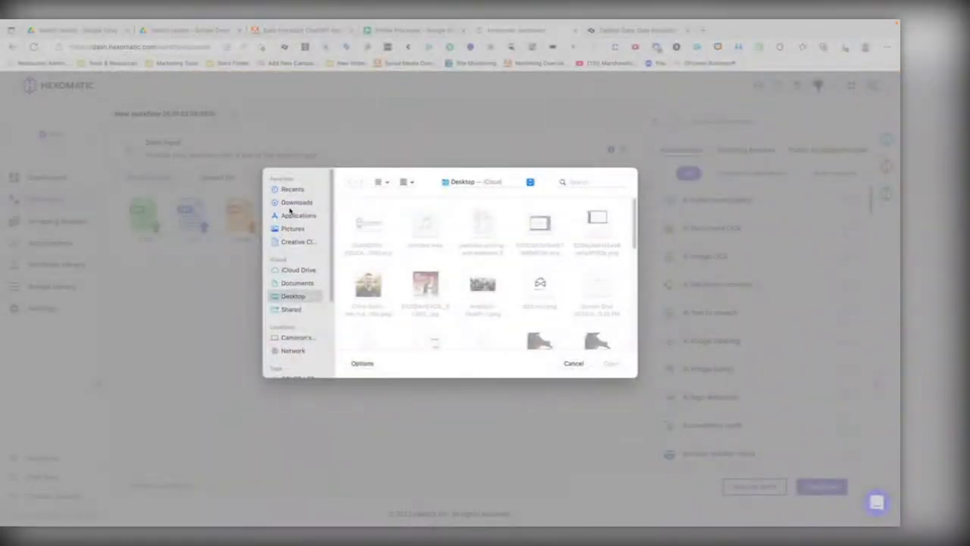
pyautogui.click(294, 202)
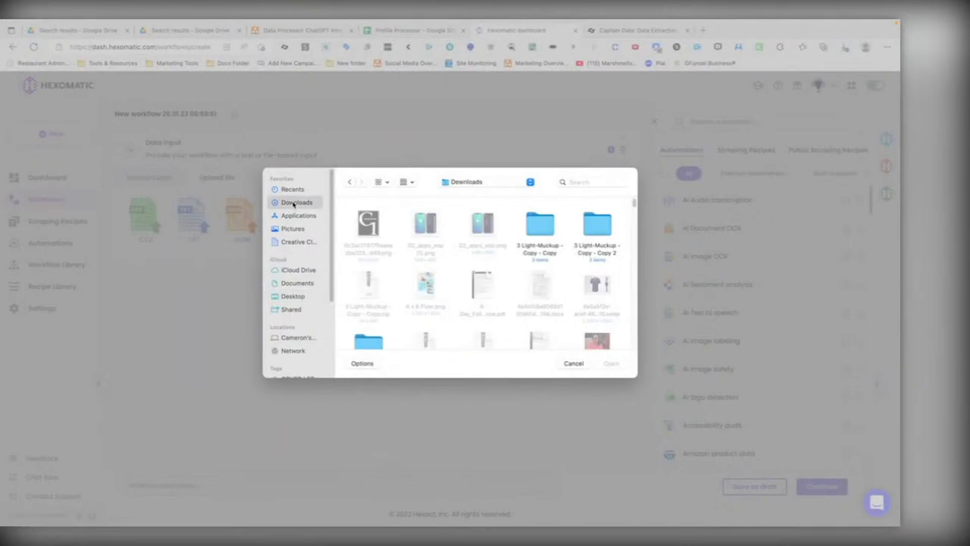
pyautogui.click(622, 184)
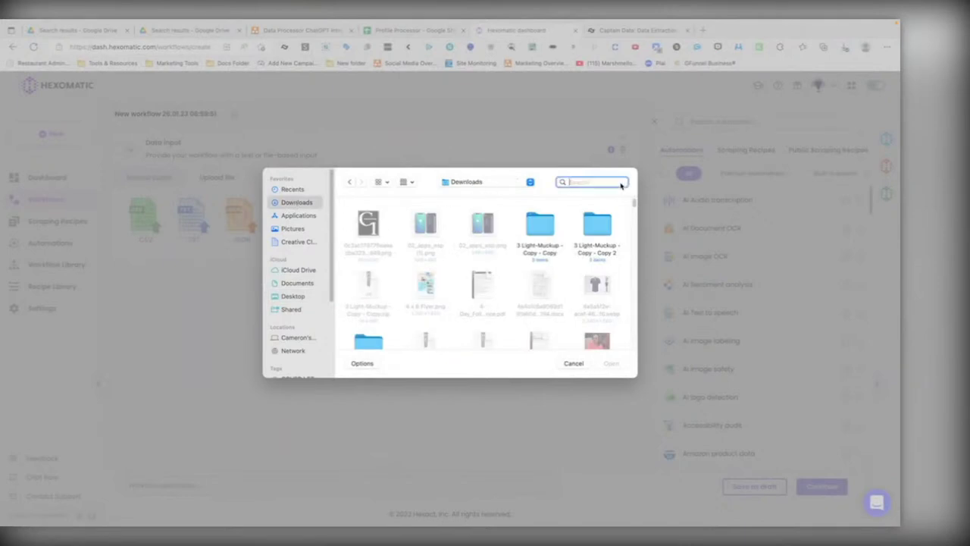
pyautogui.write('texas')
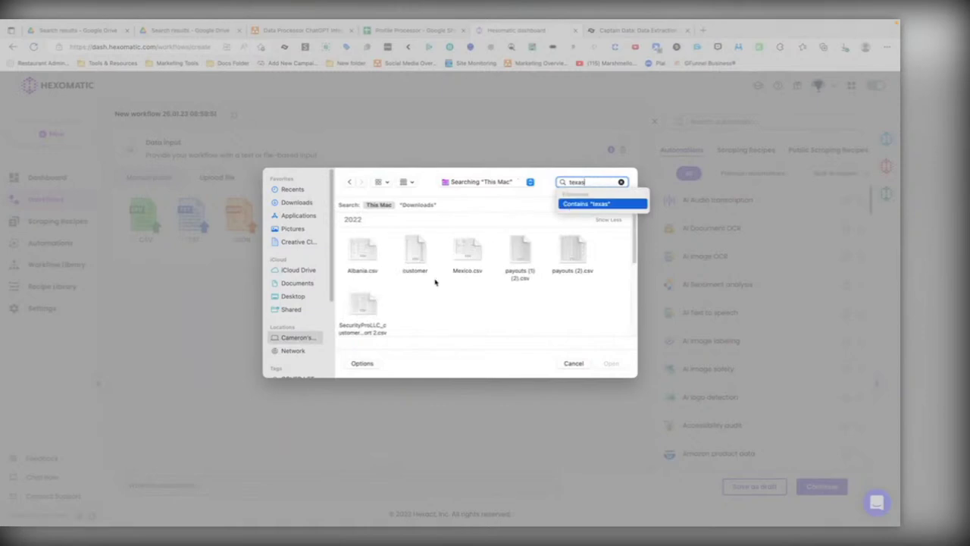
pyautogui.scroll(-2, 435, 282)
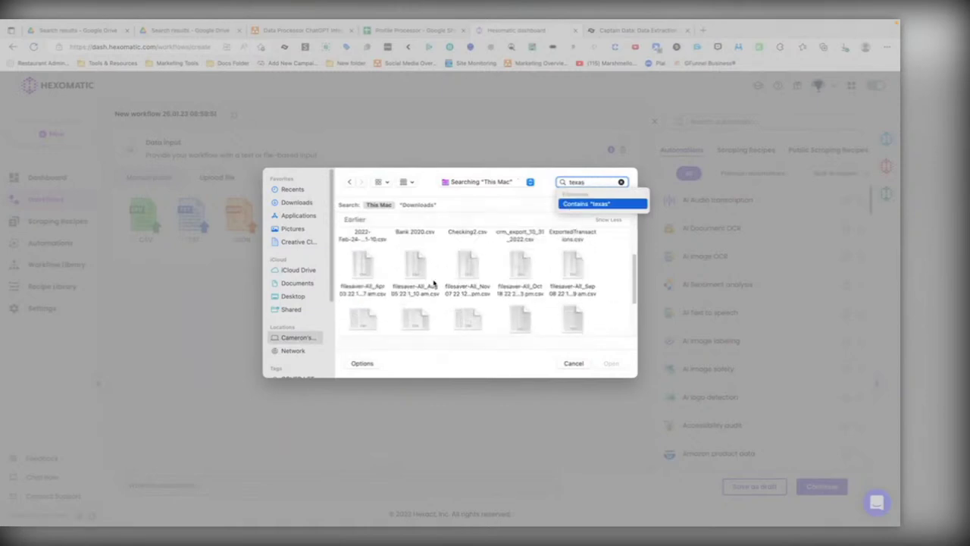
pyautogui.click(294, 205)
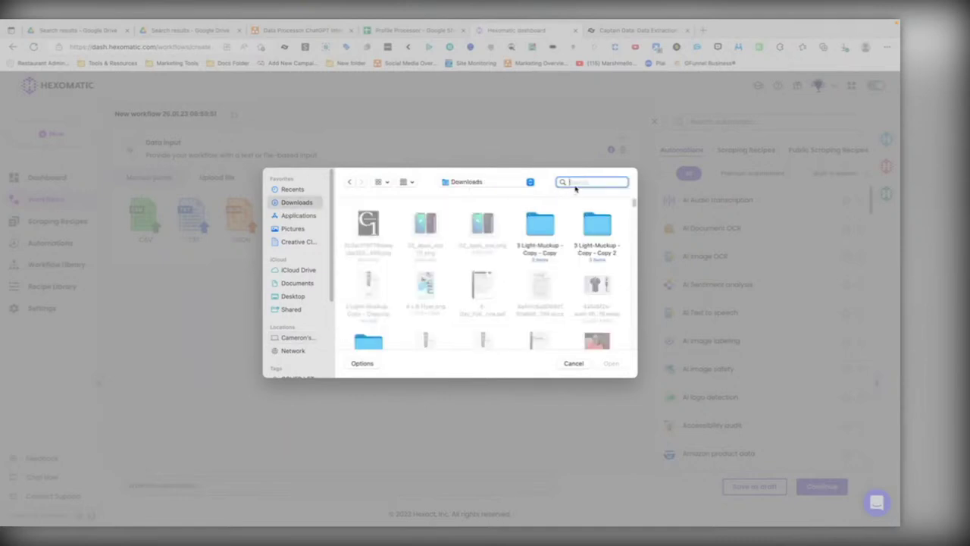
pyautogui.write('texas')
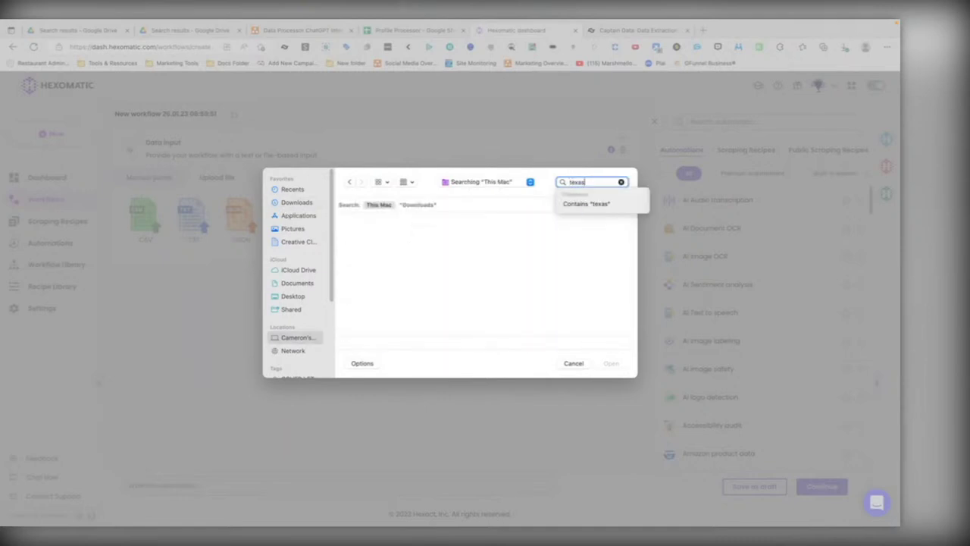
pyautogui.click(401, 209)
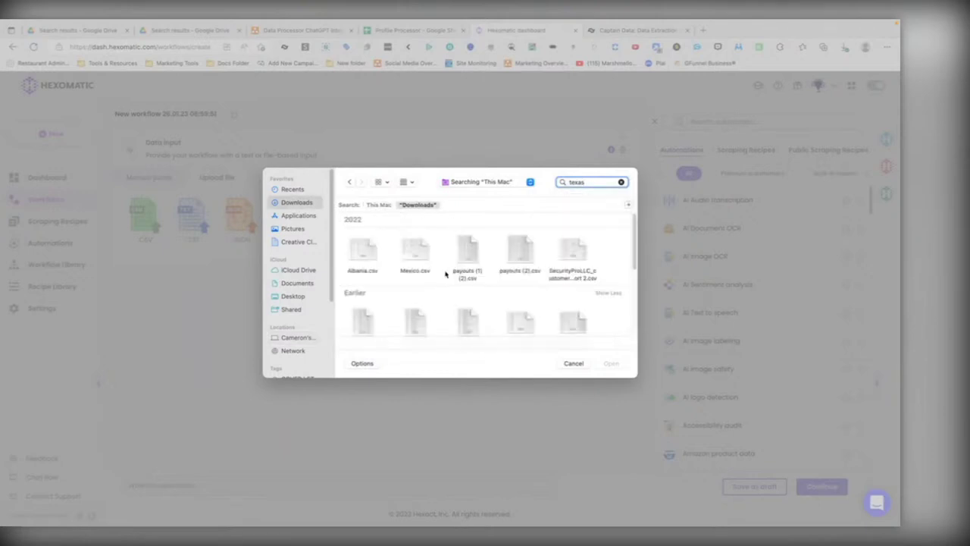
pyautogui.scroll(-5, 445, 273)
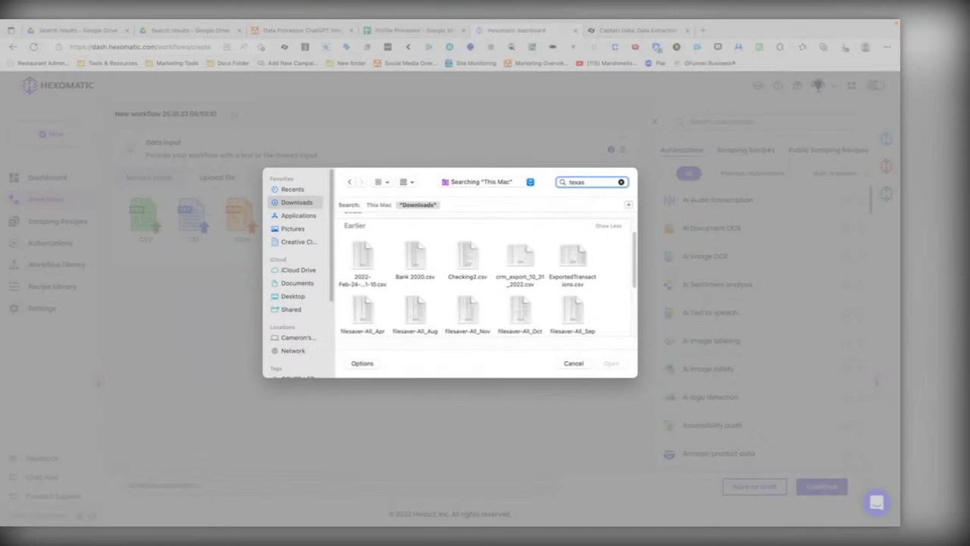
# Narrow the search to 'texas 2', open Texas 2.csv, then close the Import CSV dialog.
pyautogui.click(596, 170)
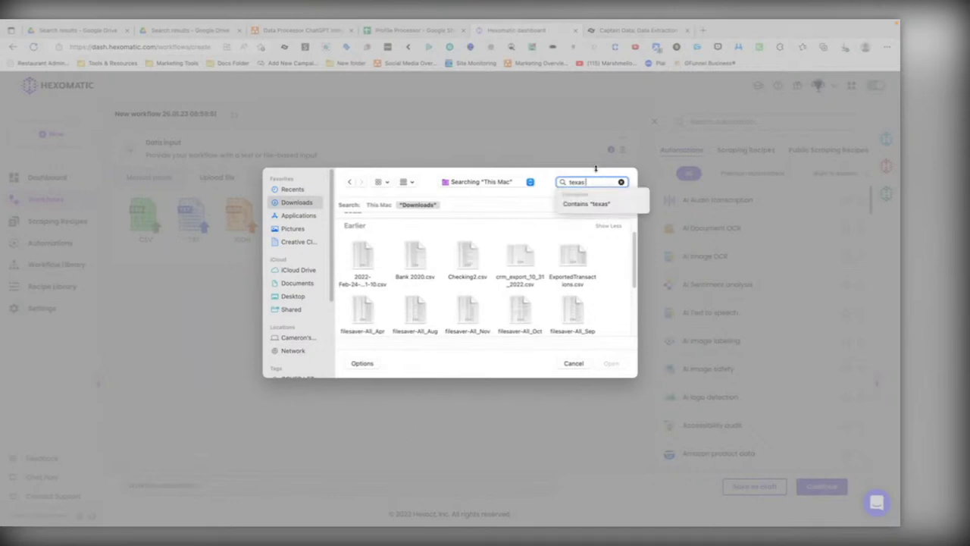
pyautogui.write('2')
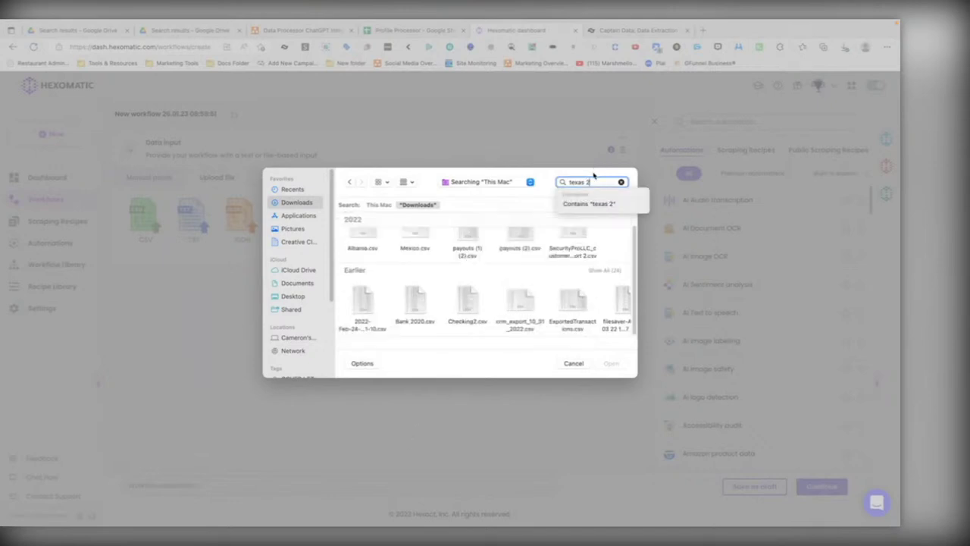
pyautogui.press('Down')
pyautogui.scroll(1, 519, 281)
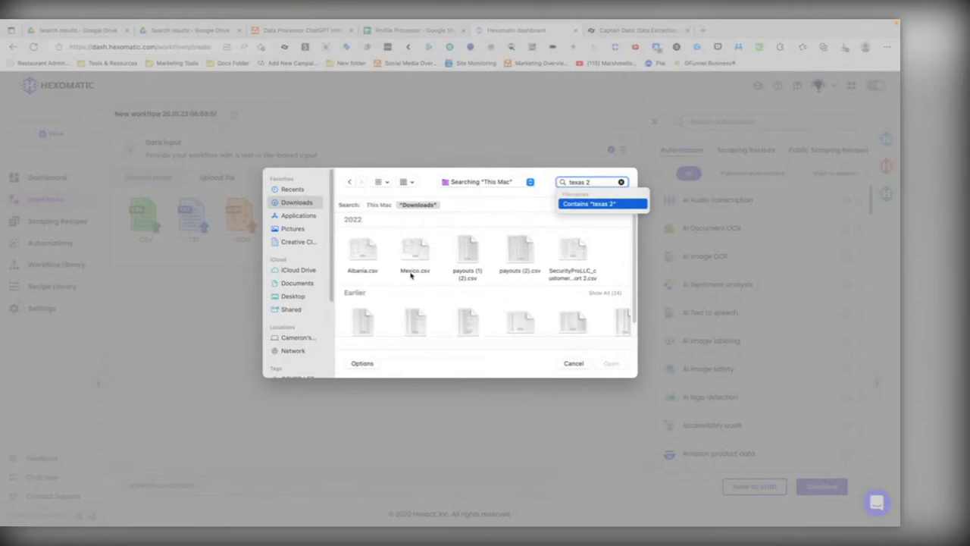
pyautogui.press('Return')
pyautogui.click(359, 254)
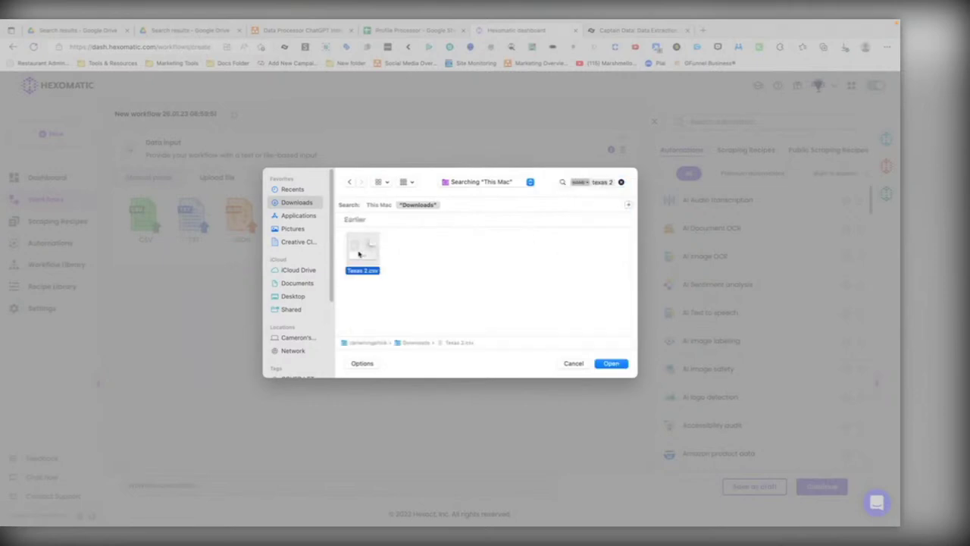
pyautogui.click(603, 363)
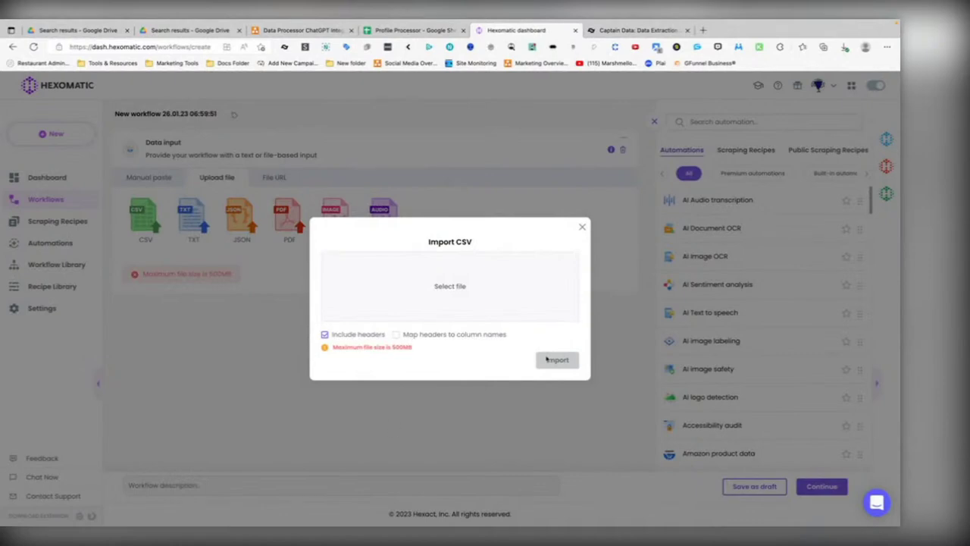
pyautogui.click(583, 225)
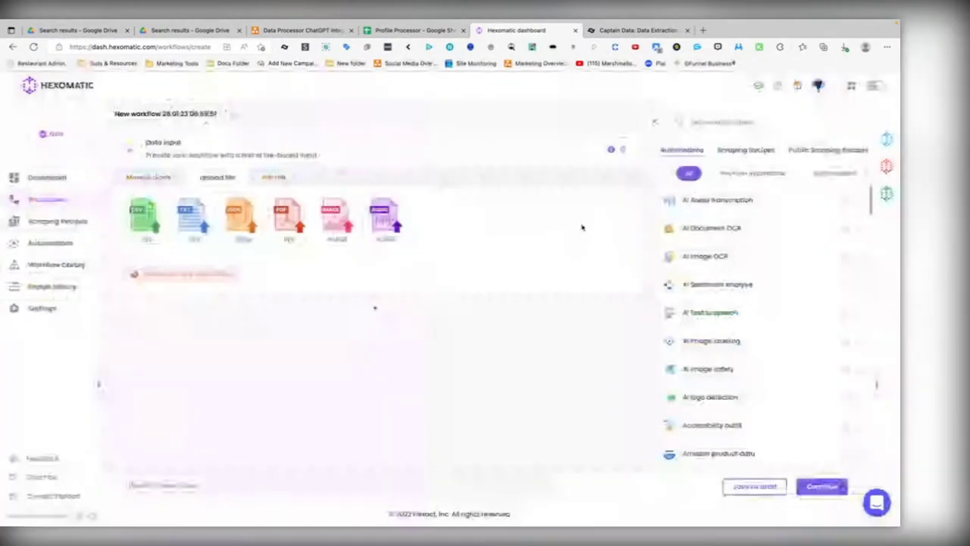
# Create a new workflow from the Automations catalogue with Google Maps search as the first step.
pyautogui.click(167, 179)
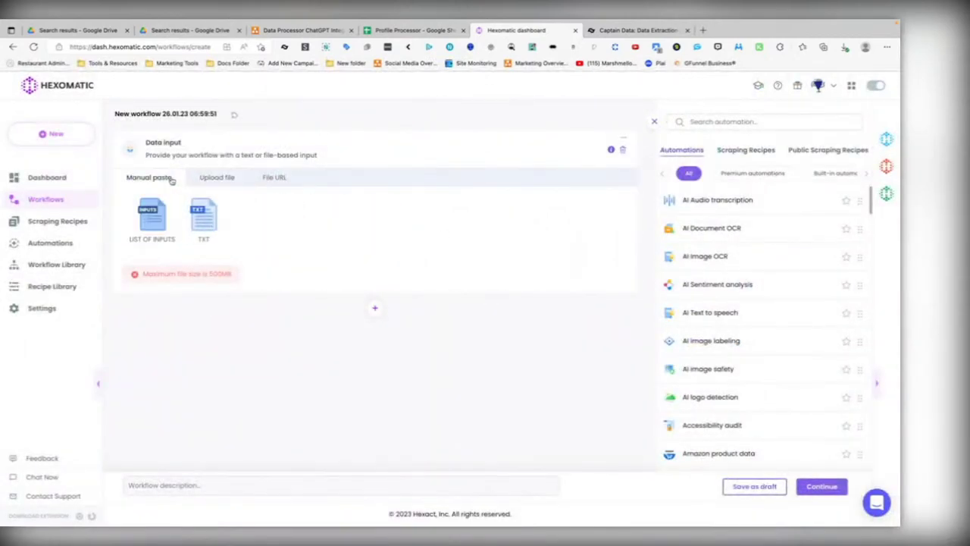
pyautogui.click(72, 179)
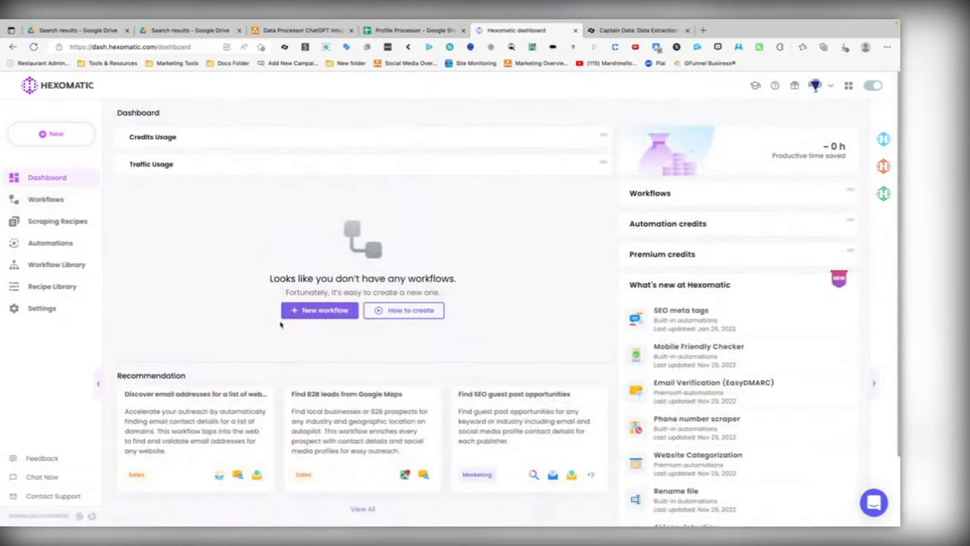
pyautogui.click(338, 313)
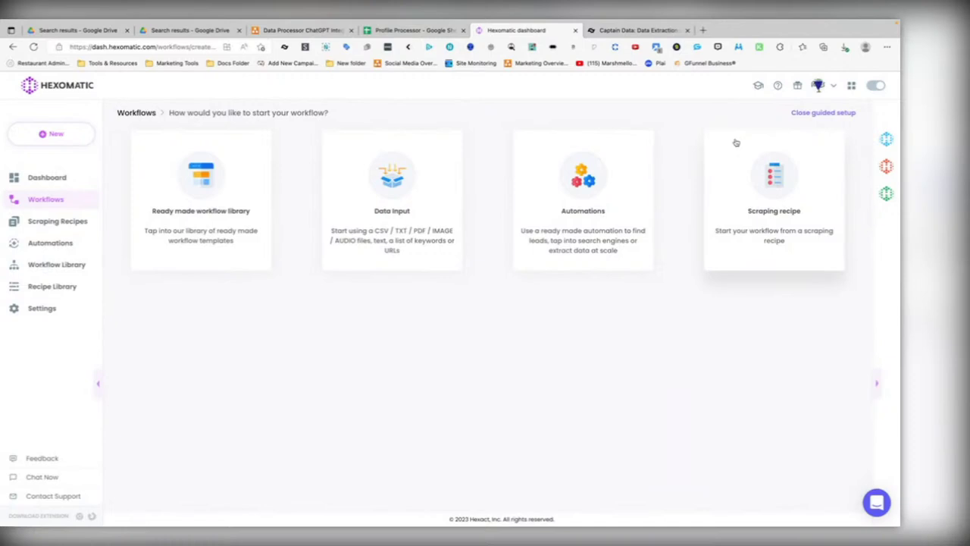
pyautogui.click(604, 209)
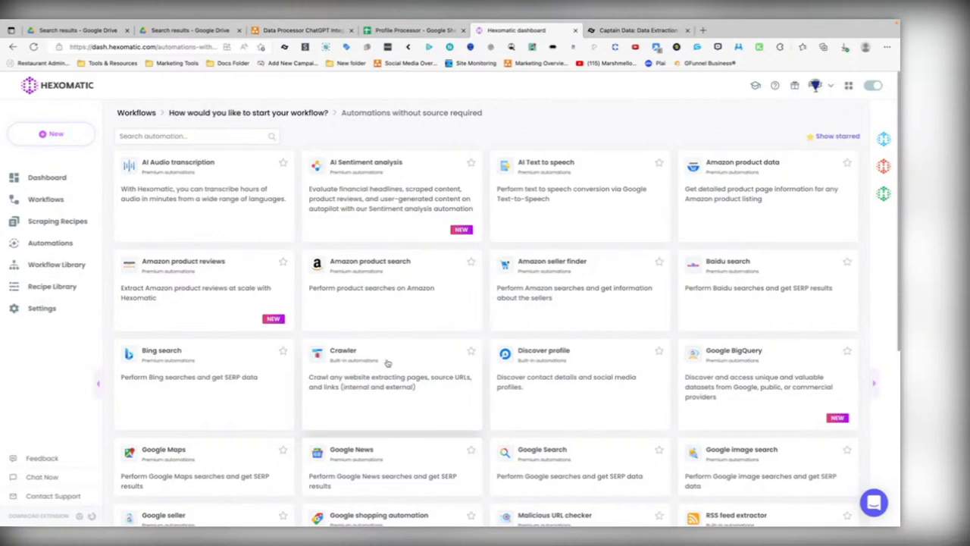
pyautogui.scroll(-1, 388, 363)
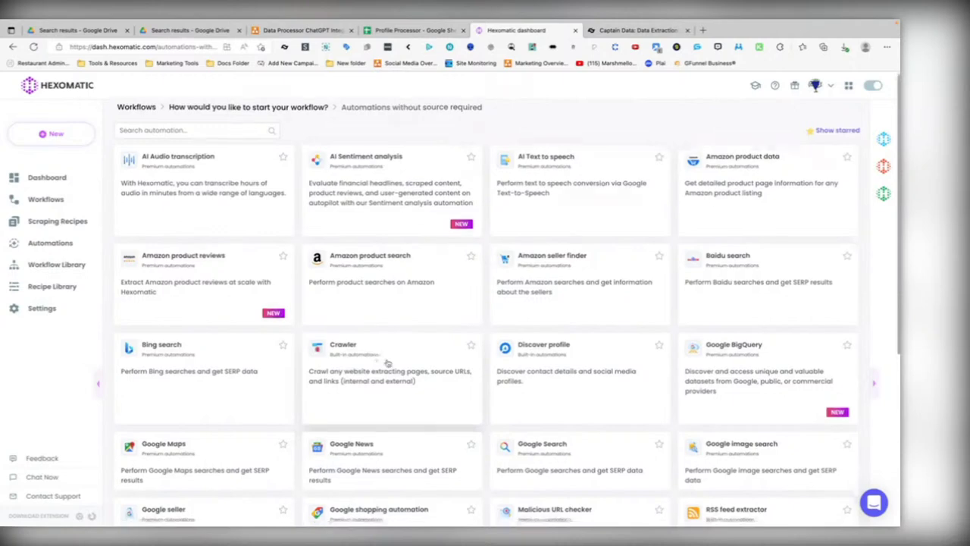
pyautogui.scroll(-3, 387, 363)
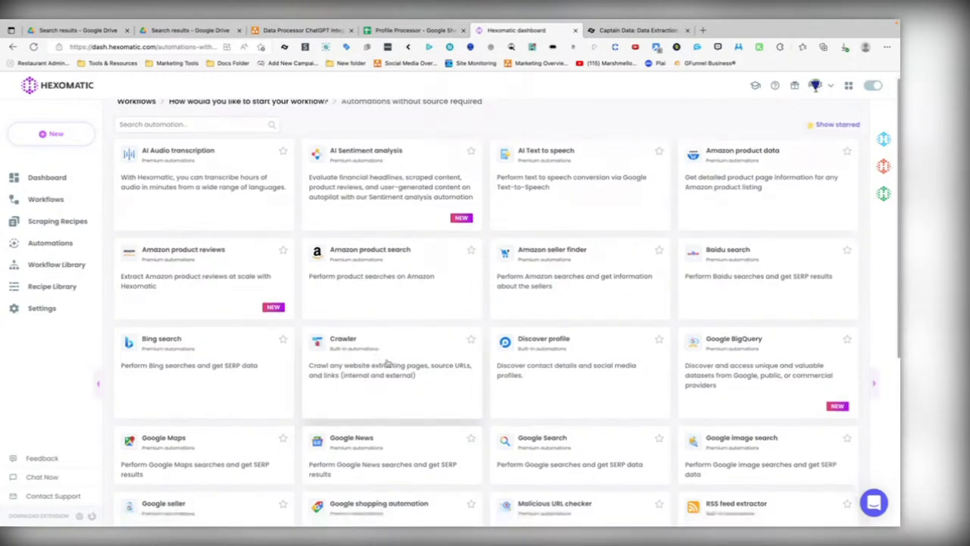
pyautogui.scroll(-2, 388, 363)
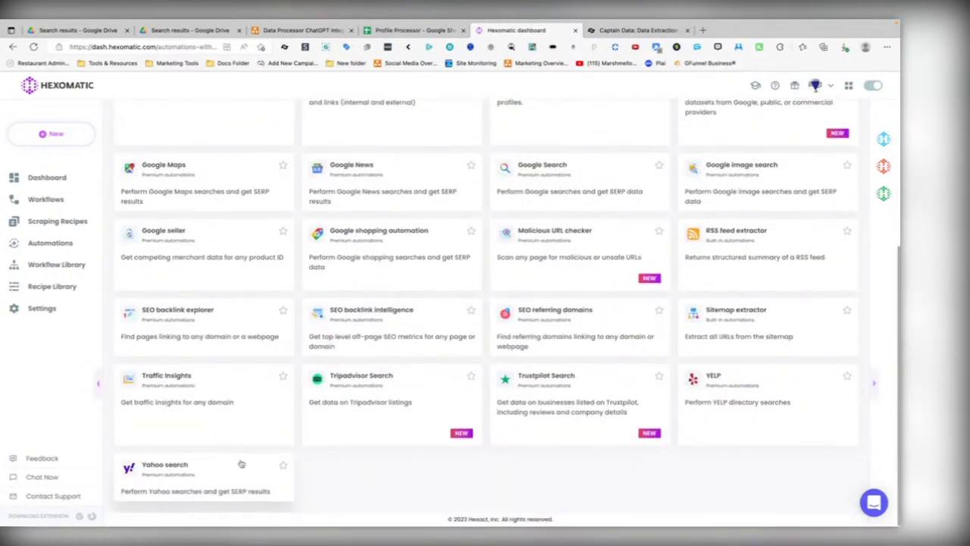
pyautogui.click(208, 188)
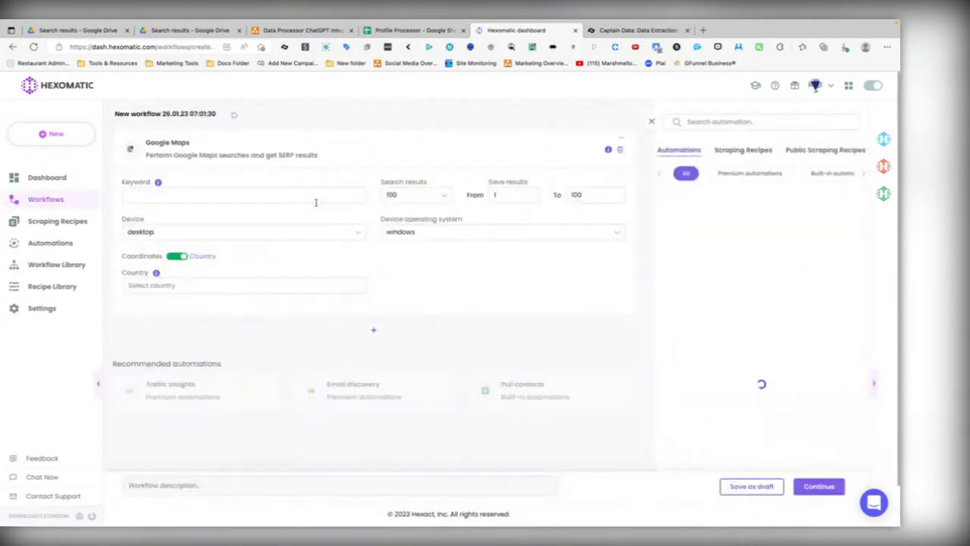
# Create another new workflow from the Workflows page, starting with a Data input.
pyautogui.click(302, 200)
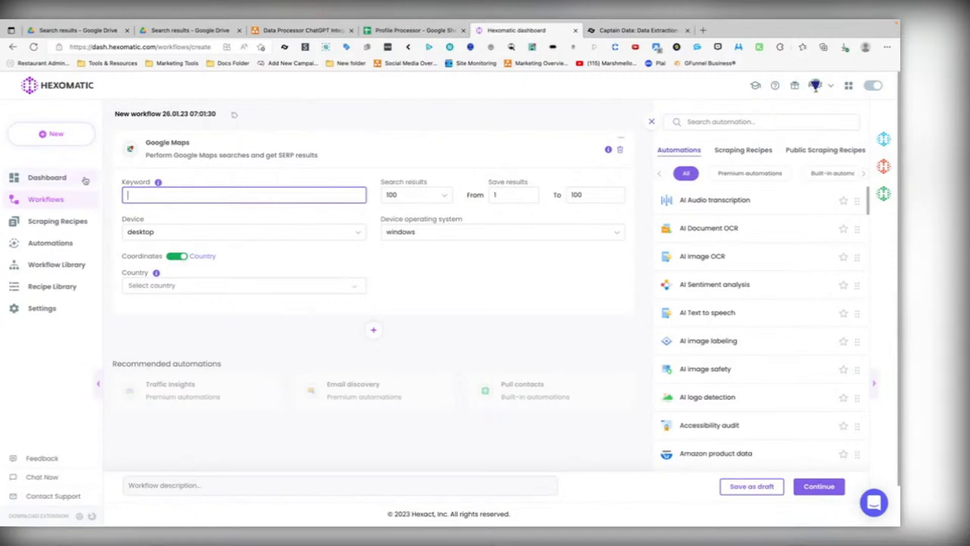
pyautogui.click(58, 218)
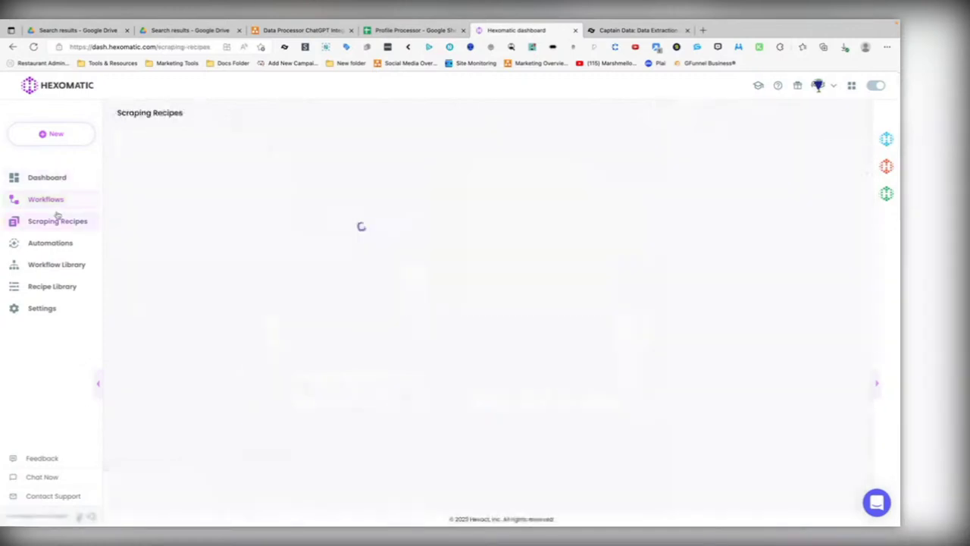
pyautogui.click(54, 207)
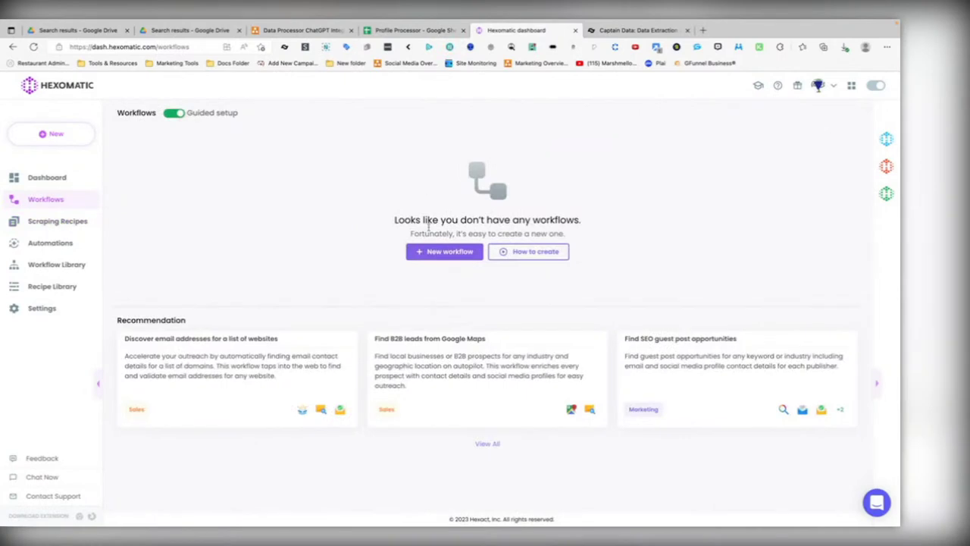
pyautogui.click(443, 254)
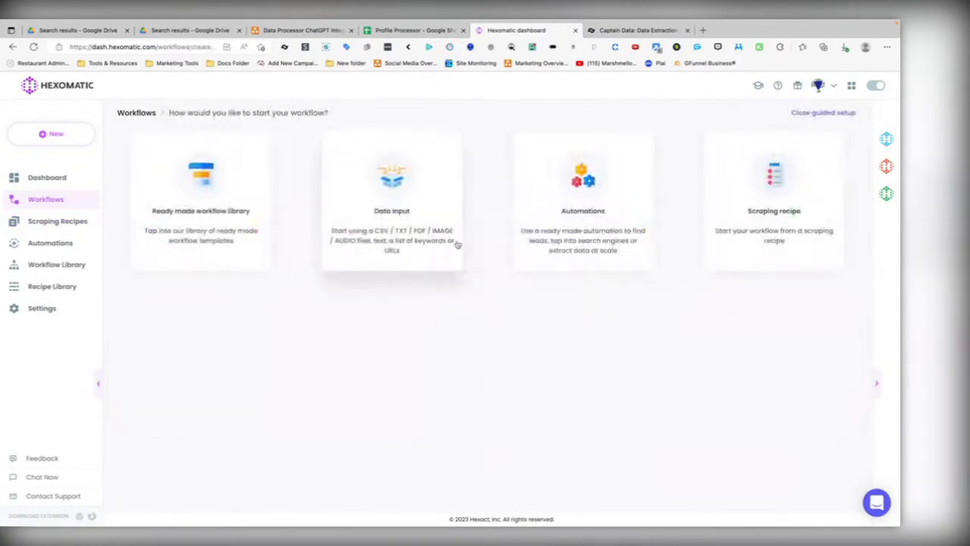
pyautogui.click(387, 210)
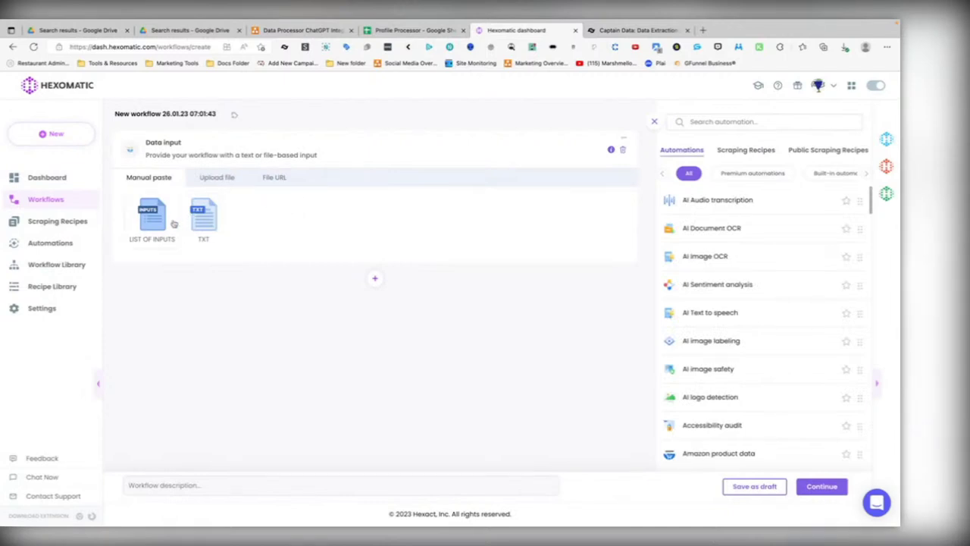
# Set the data input to a CSV file URL, then bring up Copy of Texas.zip in Google Drive.
pyautogui.click(167, 224)
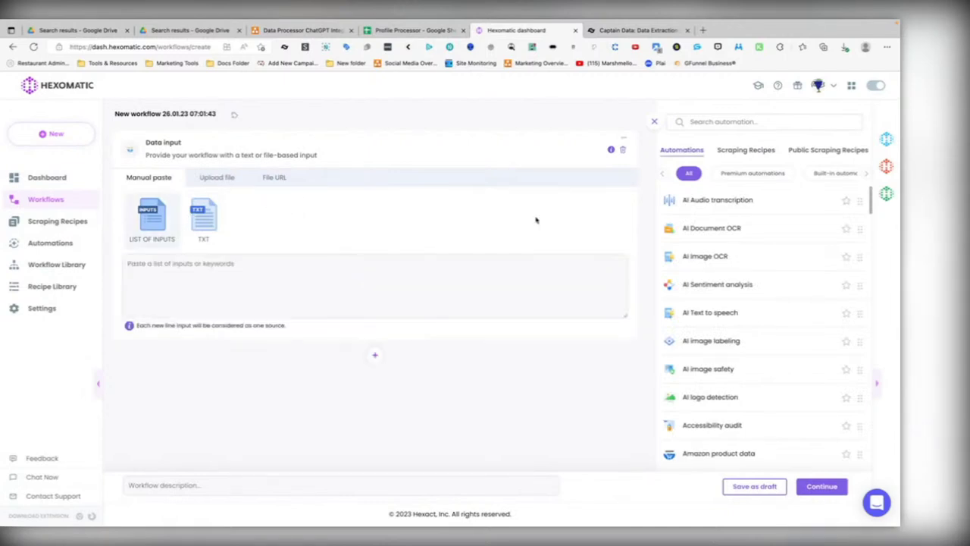
pyautogui.click(375, 354)
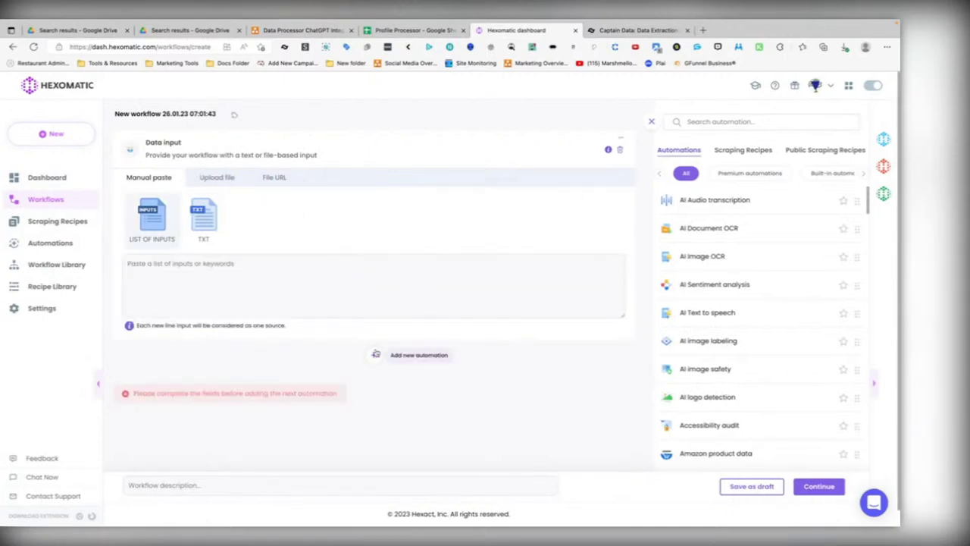
pyautogui.click(206, 211)
pyautogui.scroll(-1, 378, 356)
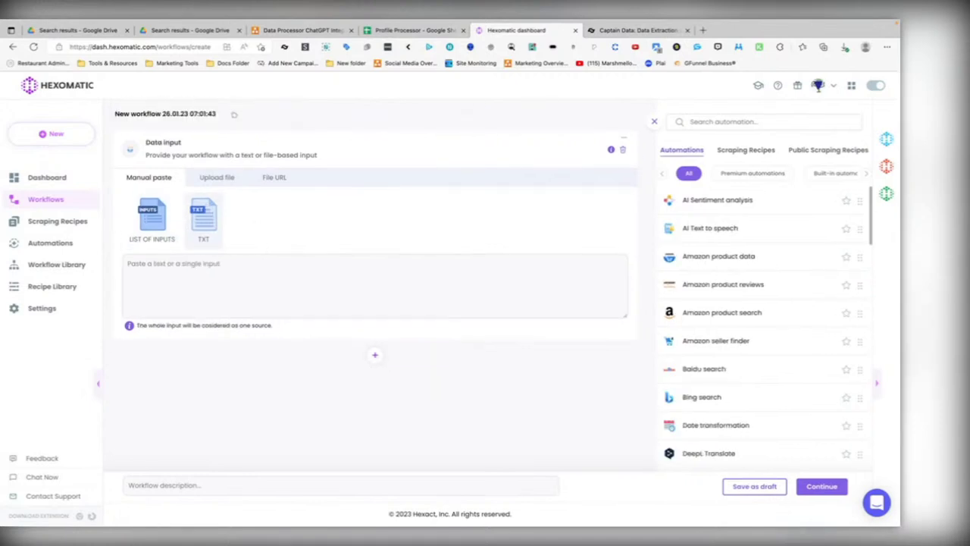
pyautogui.click(163, 228)
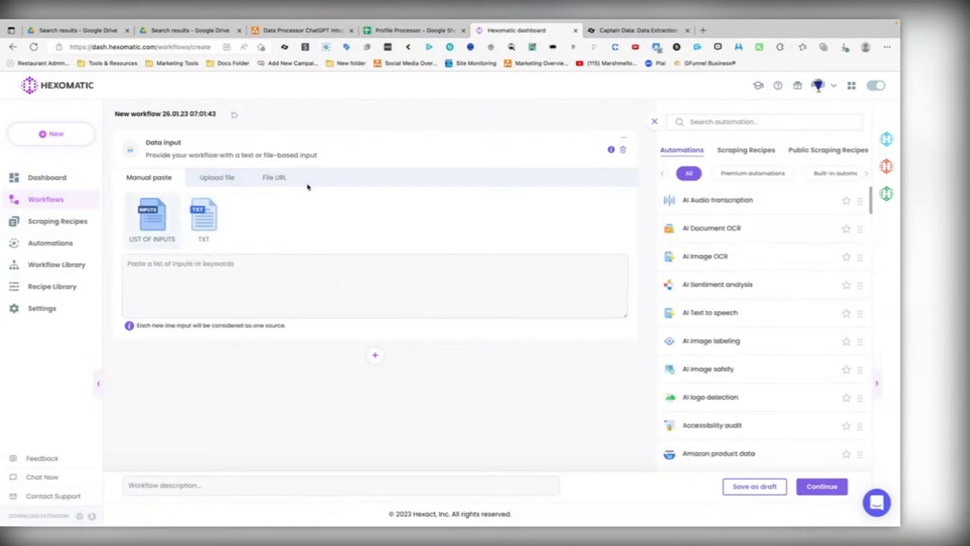
pyautogui.click(281, 184)
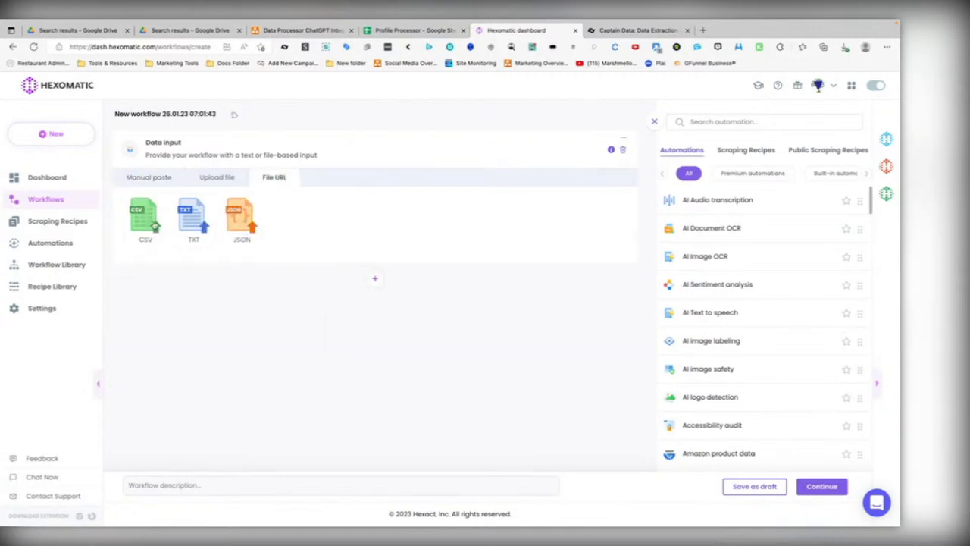
pyautogui.click(147, 221)
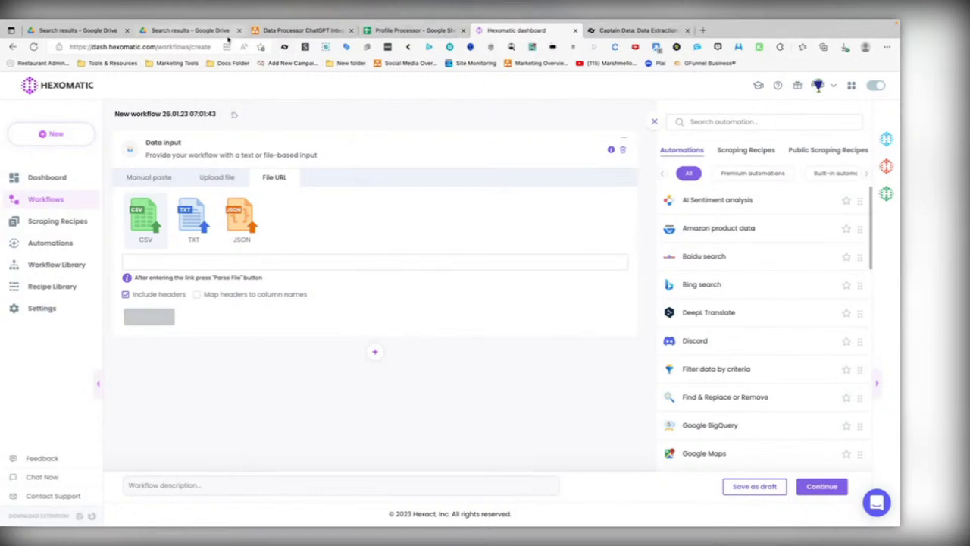
pyautogui.click(217, 31)
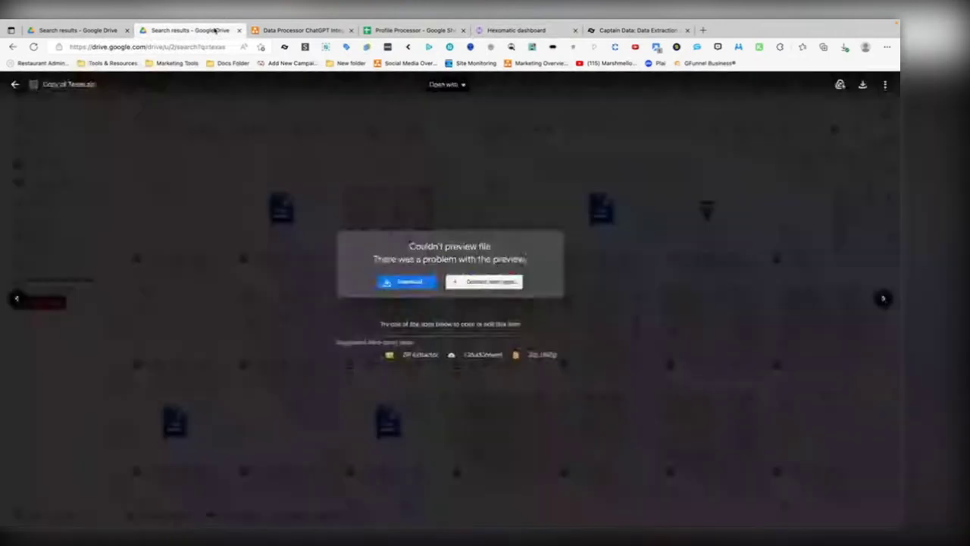
# Copy the anyone-with-the-link share link for Copy of Texas.zip.
pyautogui.click(162, 47)
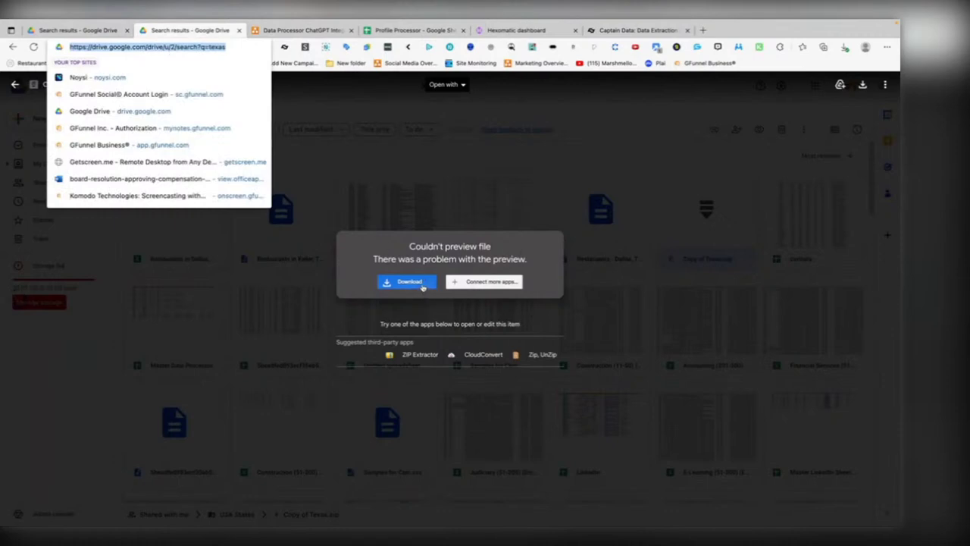
pyautogui.click(426, 258)
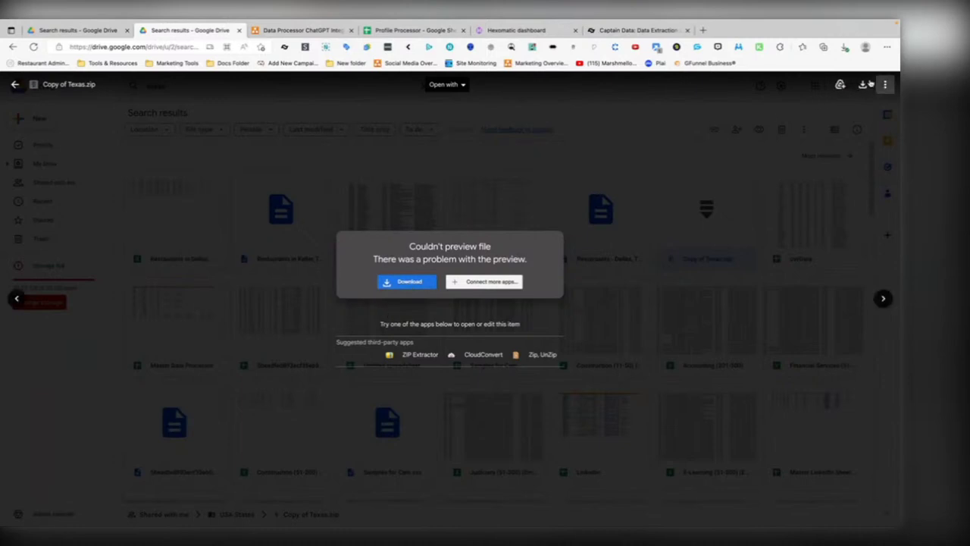
pyautogui.click(882, 85)
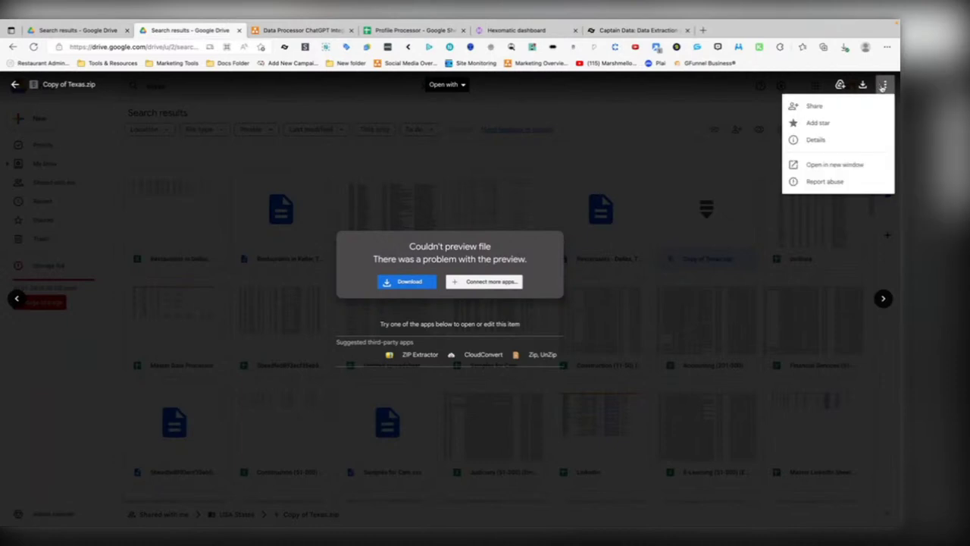
pyautogui.click(829, 106)
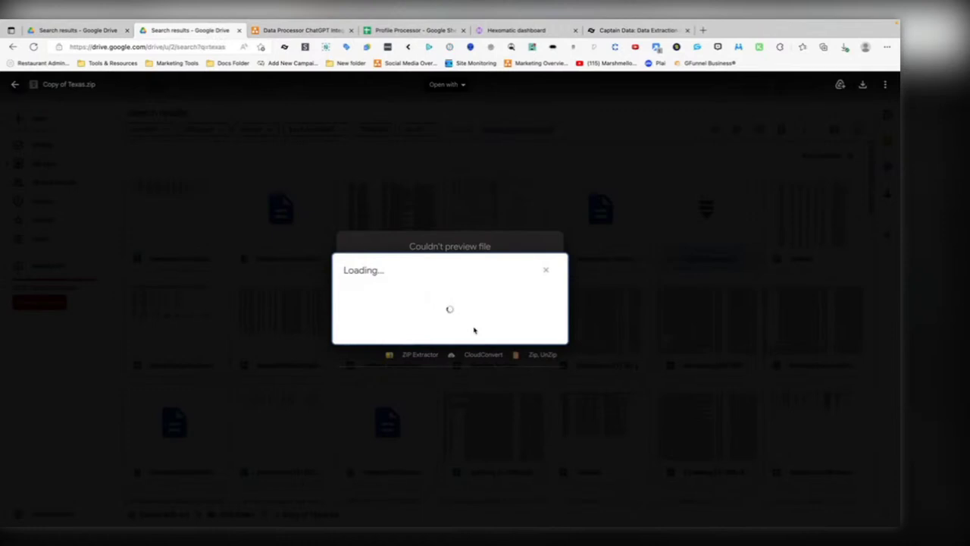
pyautogui.press('.')
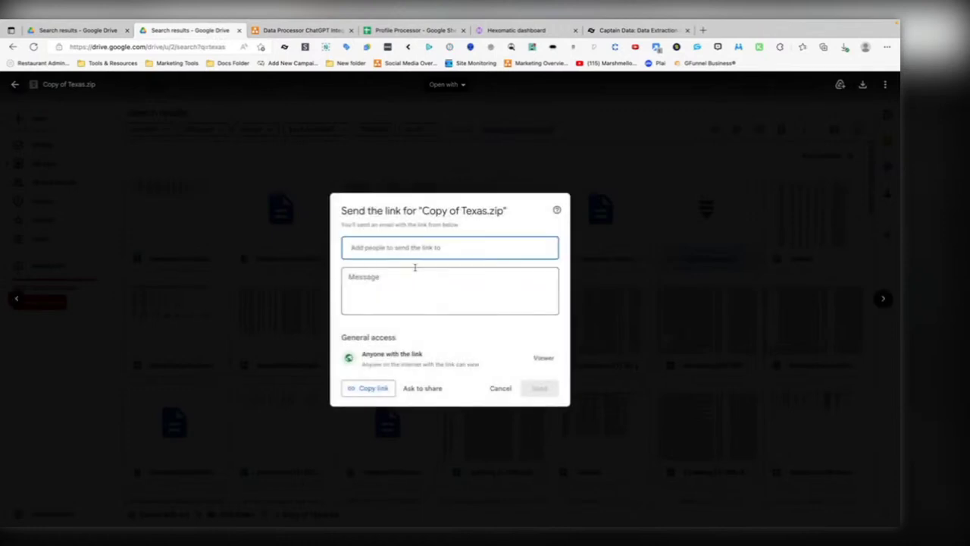
pyautogui.click(368, 389)
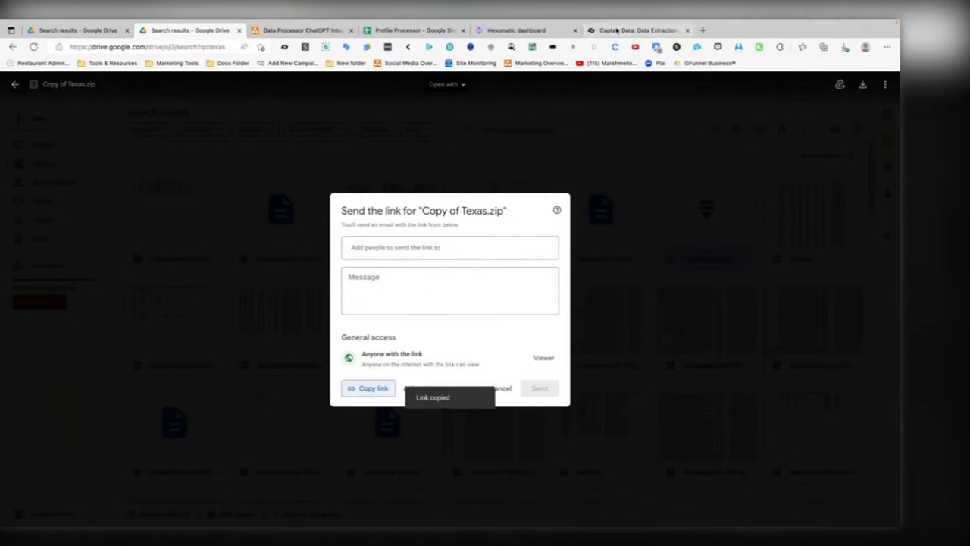
# Paste the Drive link into the File URL field and parse it; dismiss the invalid .csv error.
pyautogui.click(523, 31)
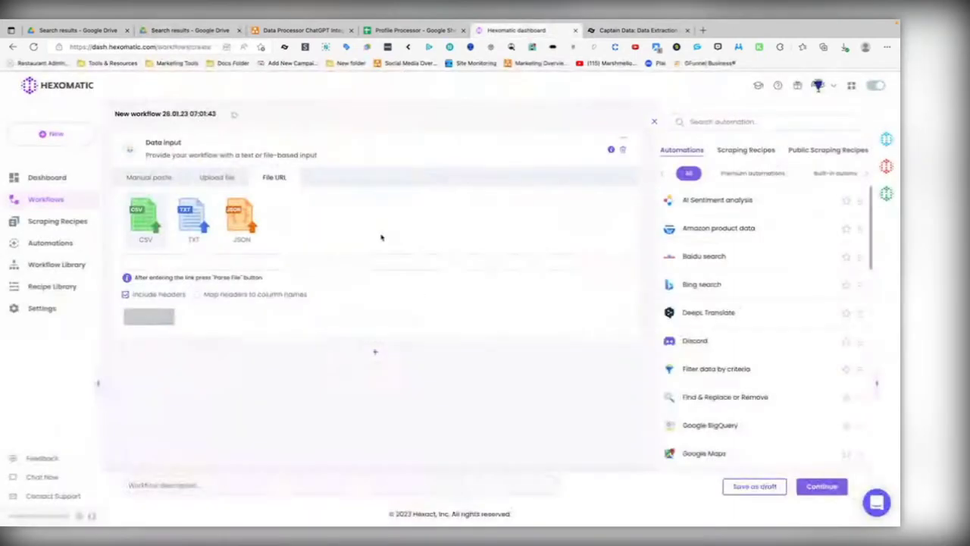
pyautogui.click(228, 264)
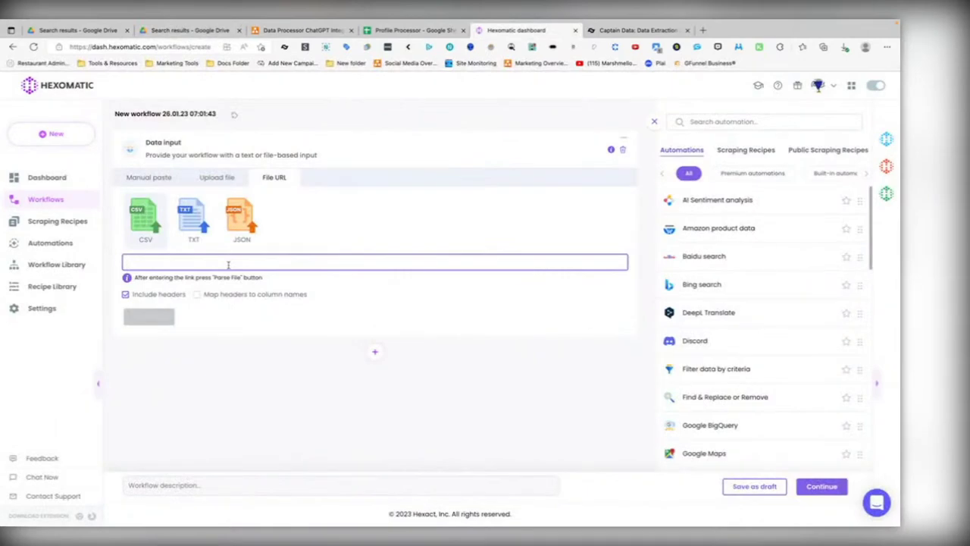
pyautogui.hotkey('ctrl', 'v')
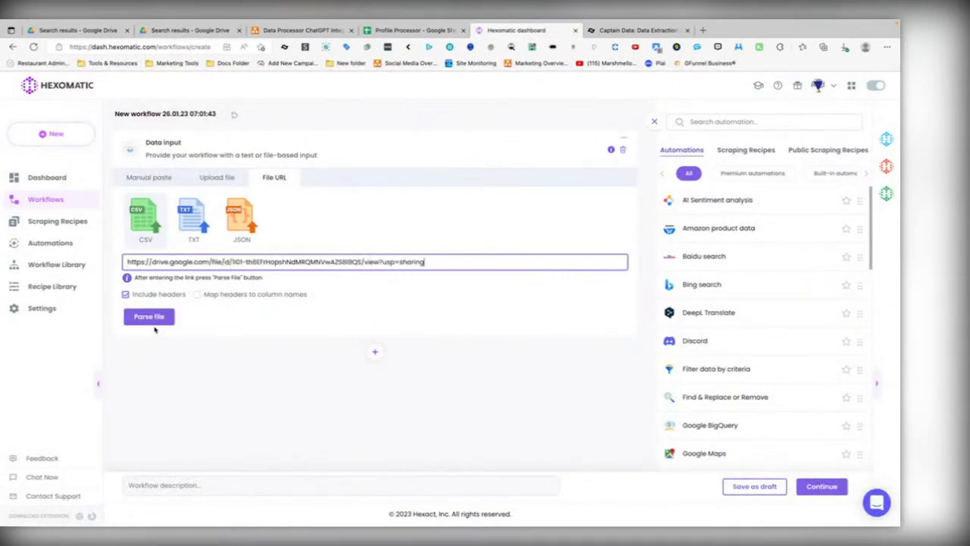
pyautogui.click(152, 317)
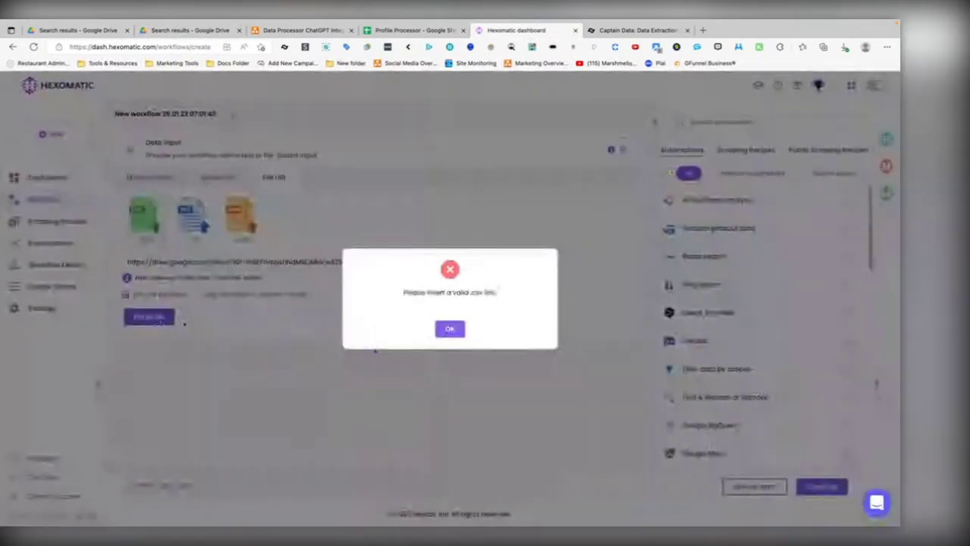
pyautogui.click(450, 329)
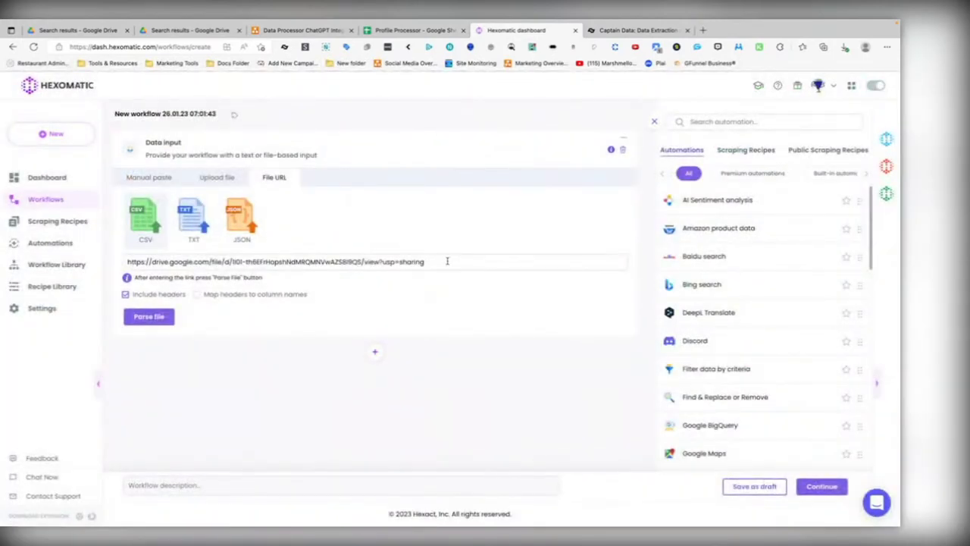
pyautogui.click(447, 261)
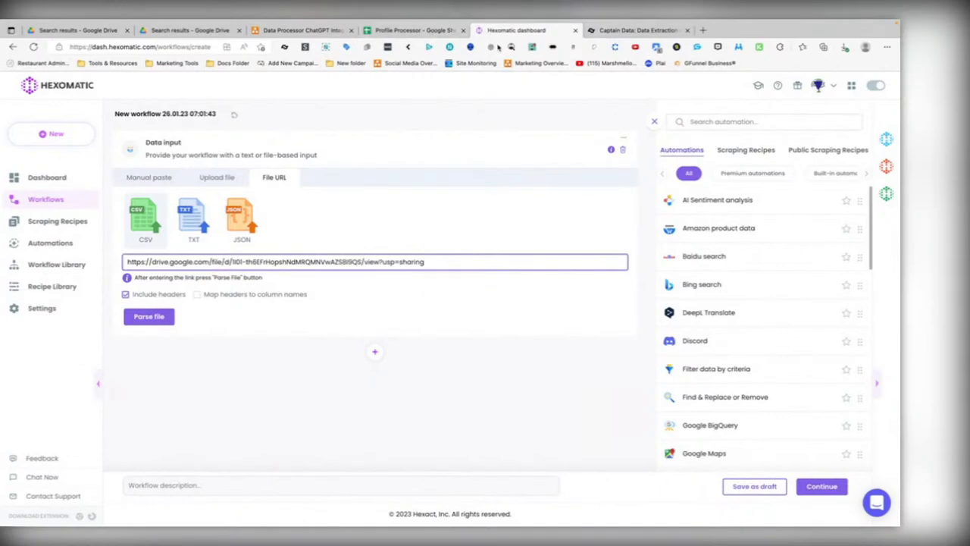
pyautogui.click(196, 30)
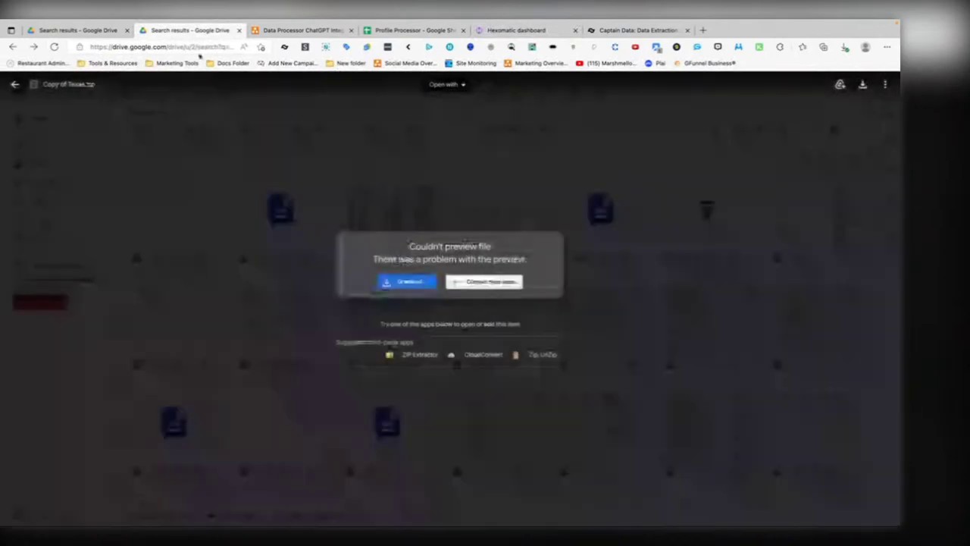
# Close the preview and copy the Copy of Texas.zip share link again from the search results.
pyautogui.click(195, 47)
pyautogui.click(196, 47)
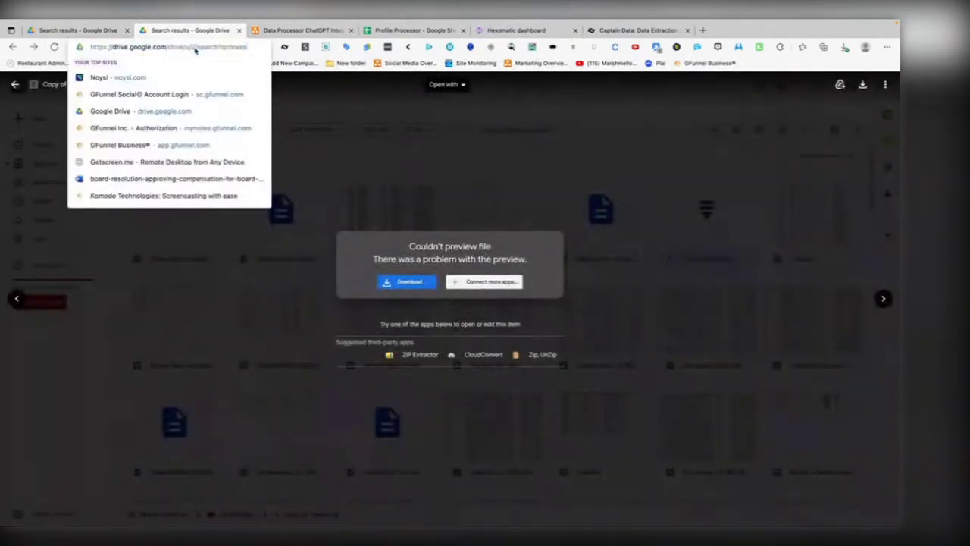
pyautogui.click(468, 142)
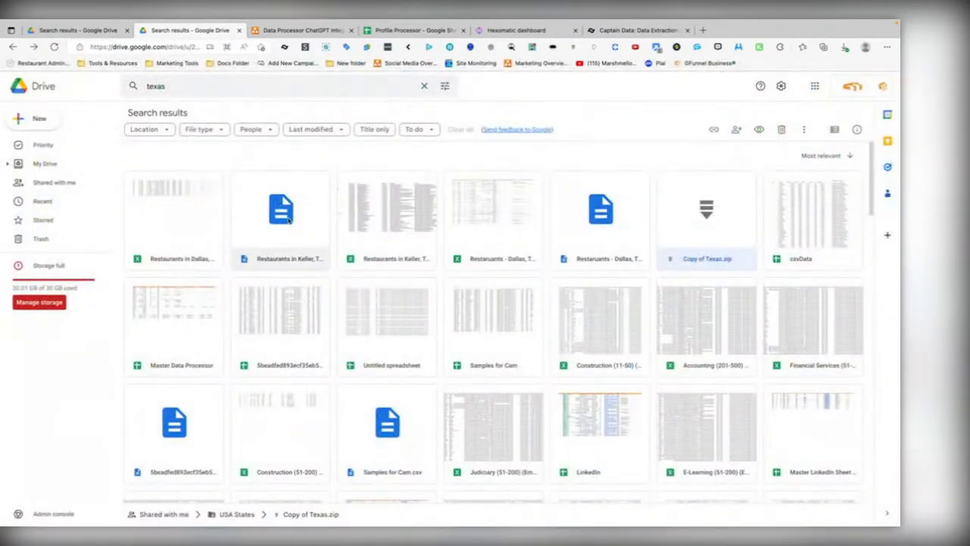
pyautogui.rightClick(707, 213)
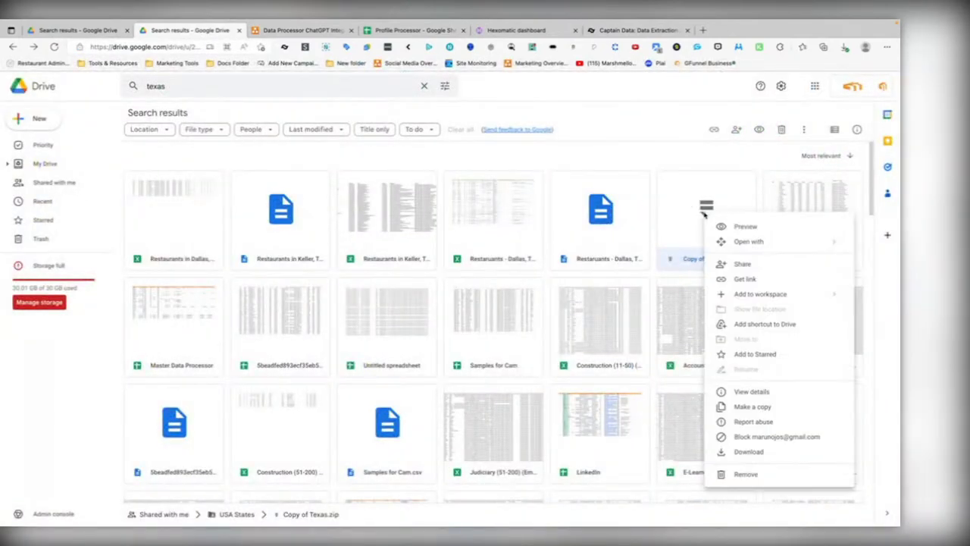
pyautogui.click(748, 278)
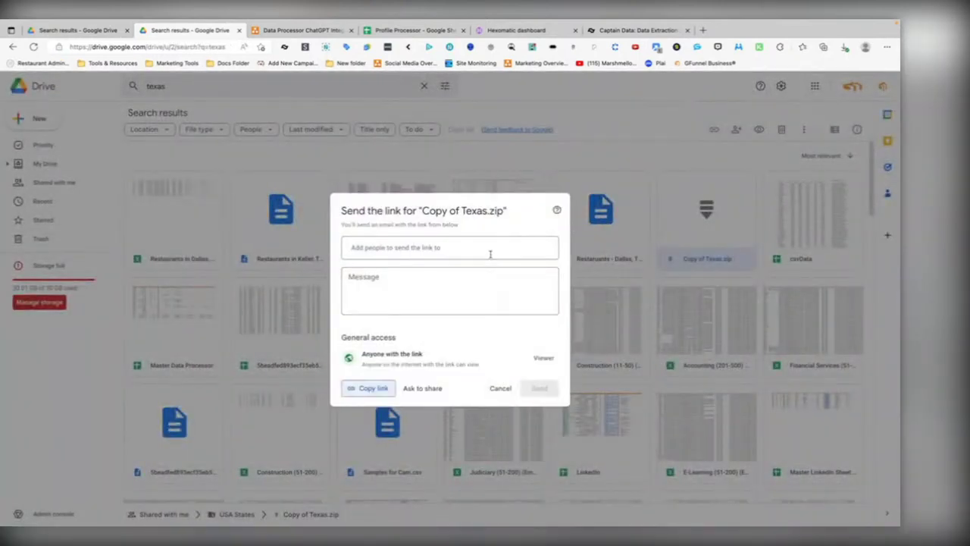
pyautogui.click(365, 390)
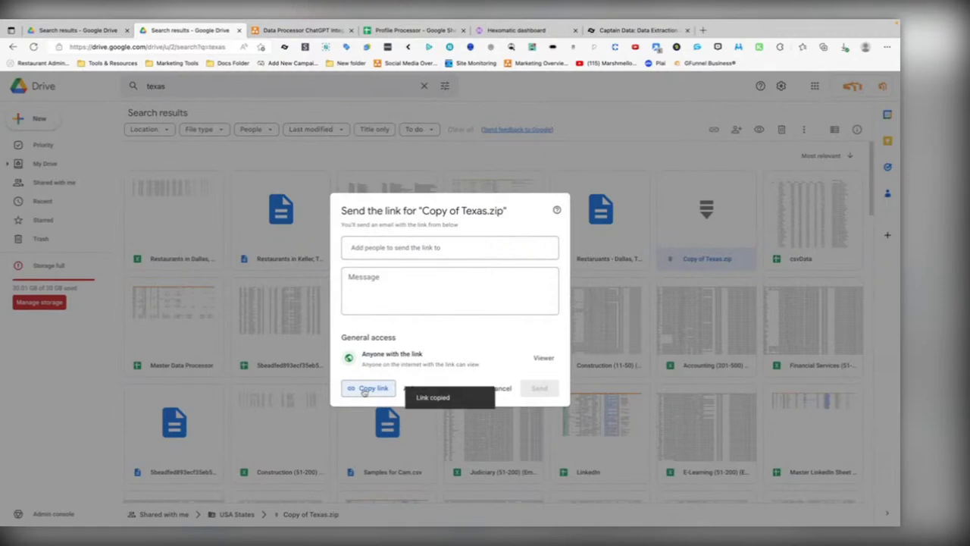
pyautogui.click(600, 197)
# Copy the share link for Restaurants - Dallas, TX.csv.
pyautogui.rightClick(598, 208)
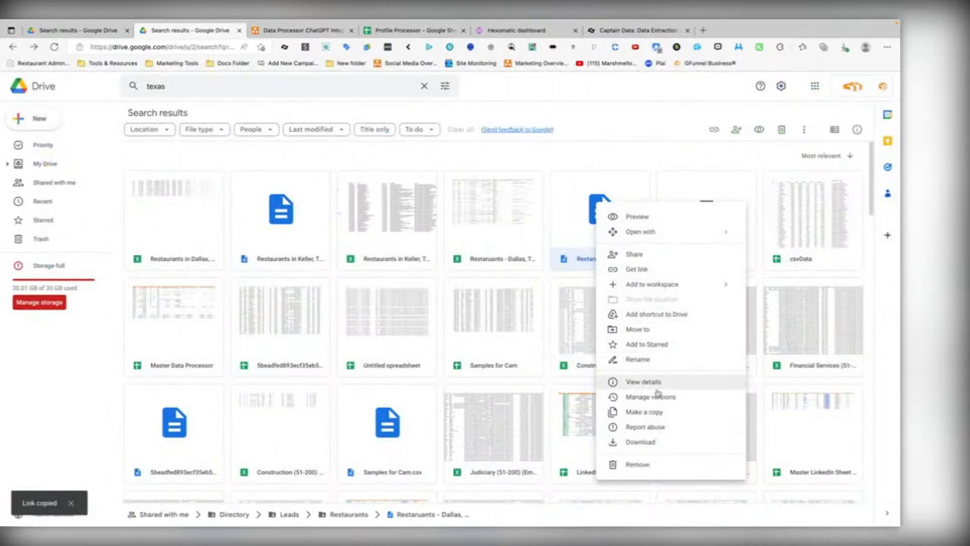
pyautogui.click(656, 267)
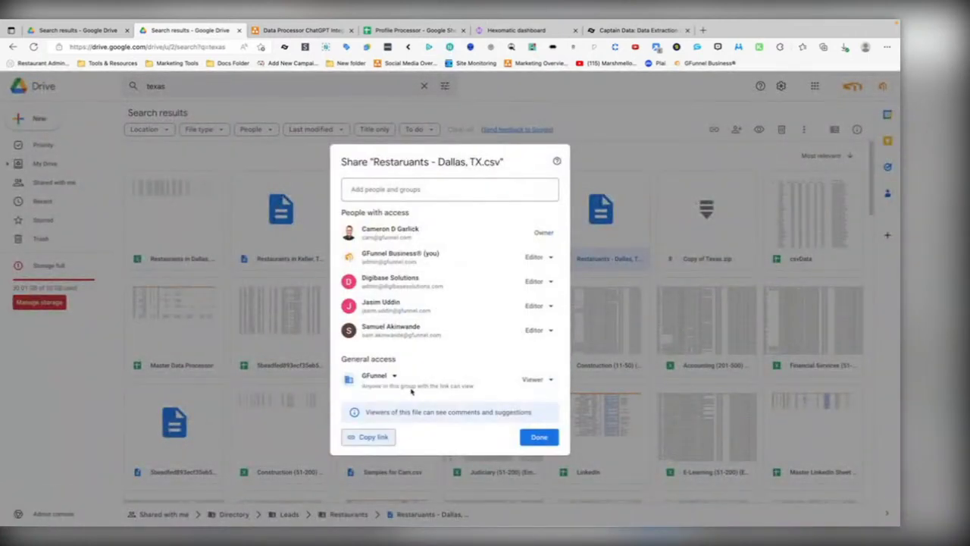
pyautogui.click(371, 439)
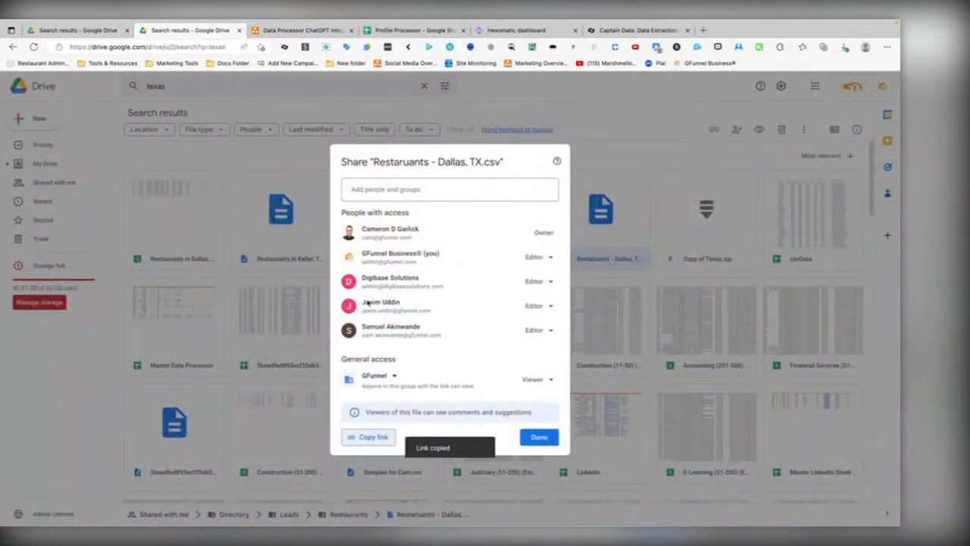
# Replace the File URL with the Dallas CSV link, parse it, dismiss the error, and try Upload file.
pyautogui.click(511, 31)
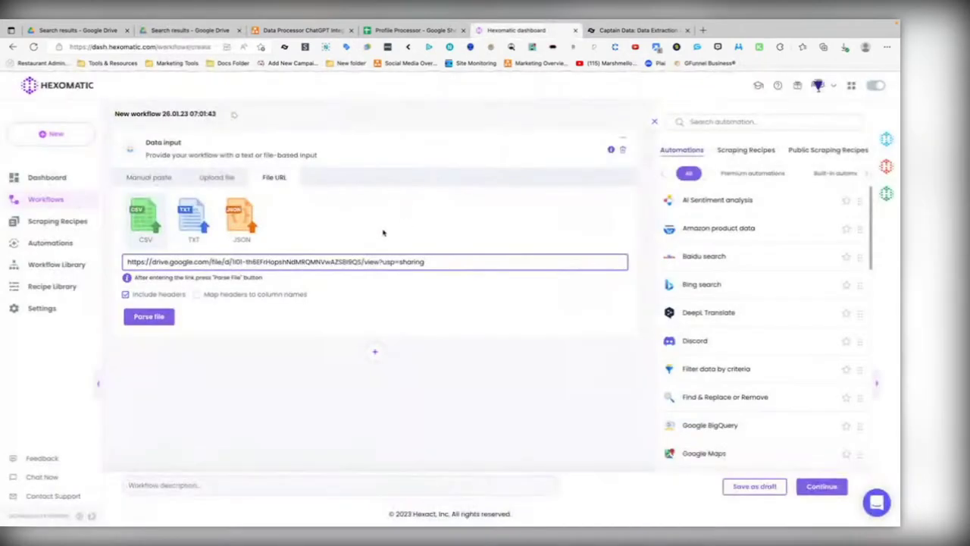
pyautogui.moveTo(440, 257); pyautogui.dragTo(72, 267)
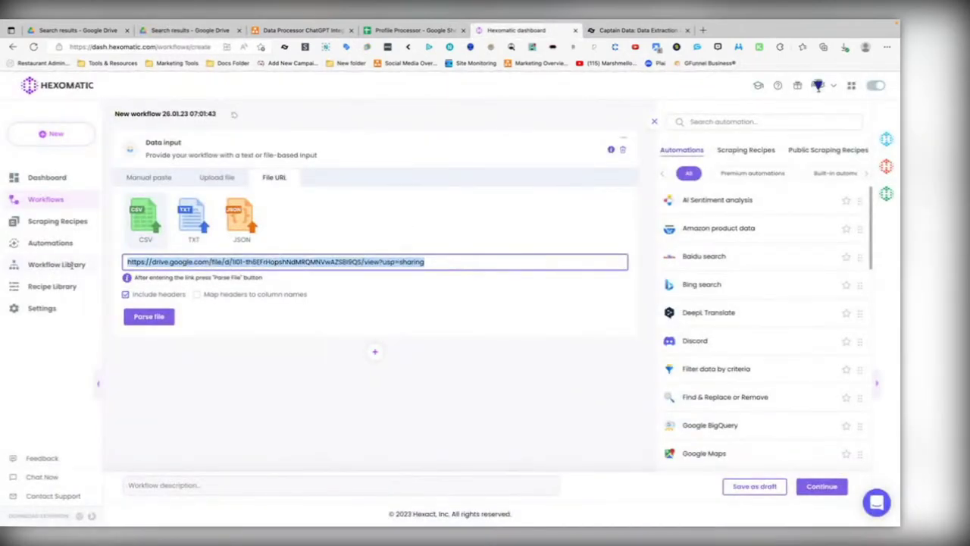
pyautogui.hotkey('ctrl', 'v')
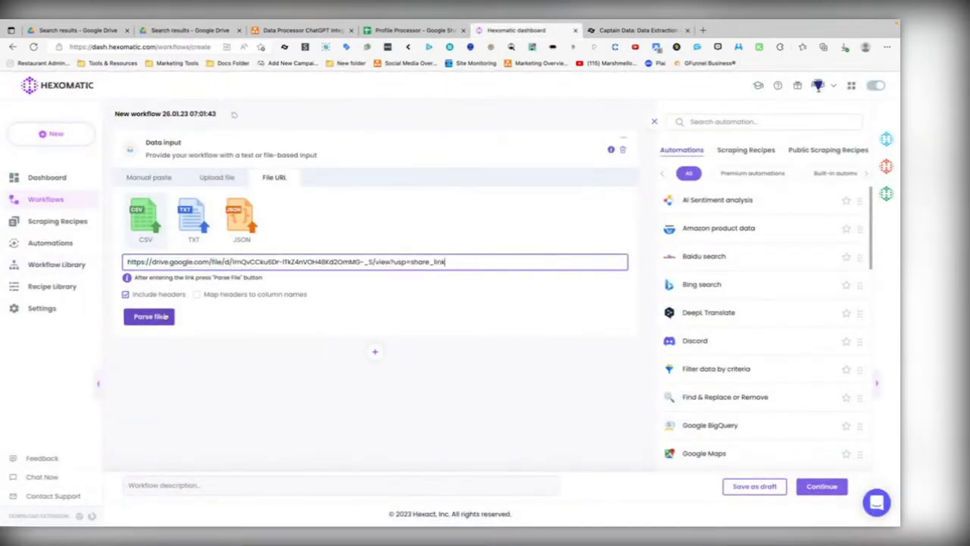
pyautogui.click(163, 316)
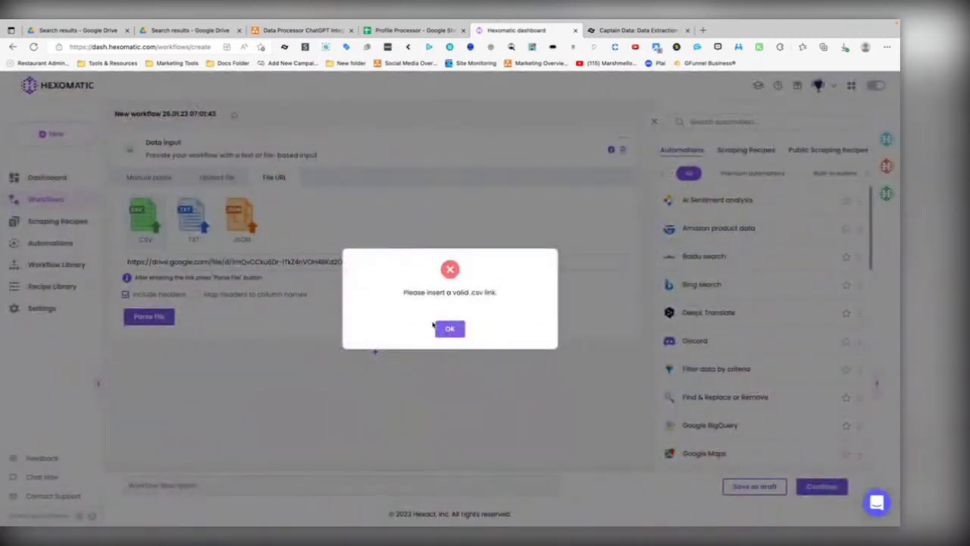
pyautogui.click(450, 331)
pyautogui.click(228, 181)
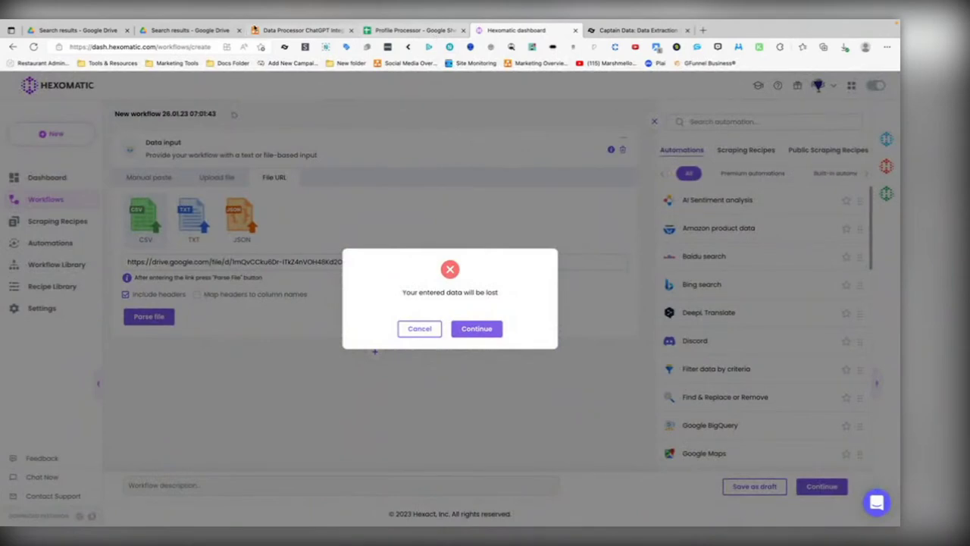
pyautogui.click(189, 31)
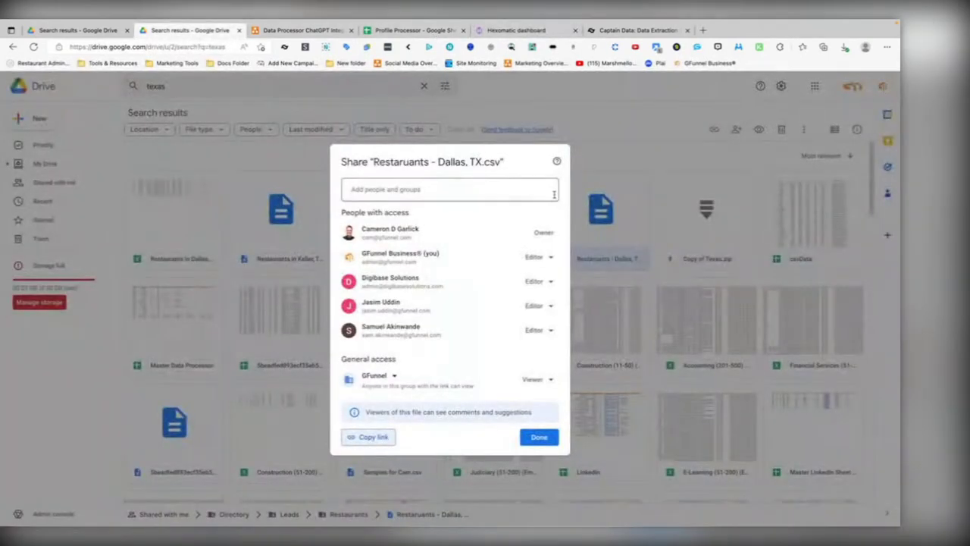
# Download Restaurants - Dallas, TX.csv from its Drive preview, then go back to the Hexomatic workflow.
pyautogui.press('Escape')
pyautogui.doubleClick(597, 216)
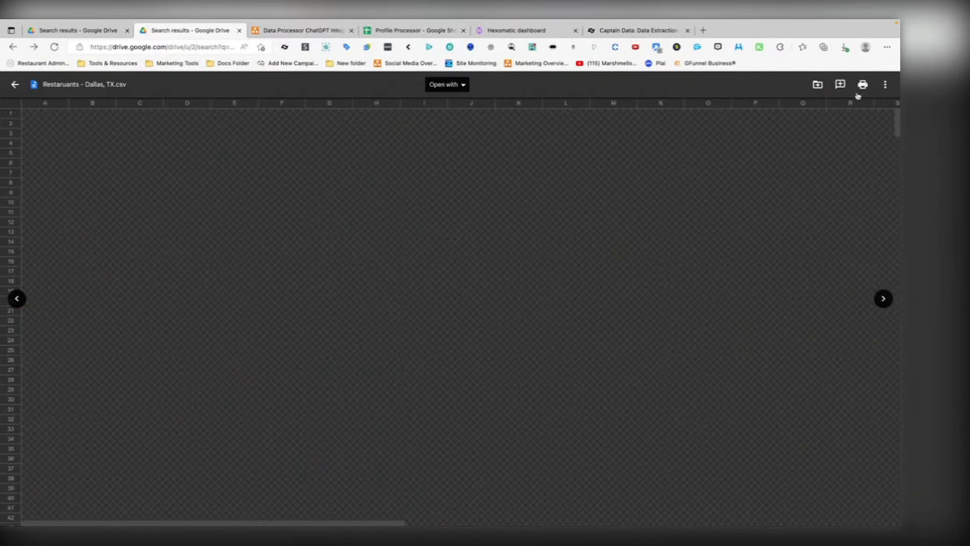
pyautogui.click(885, 86)
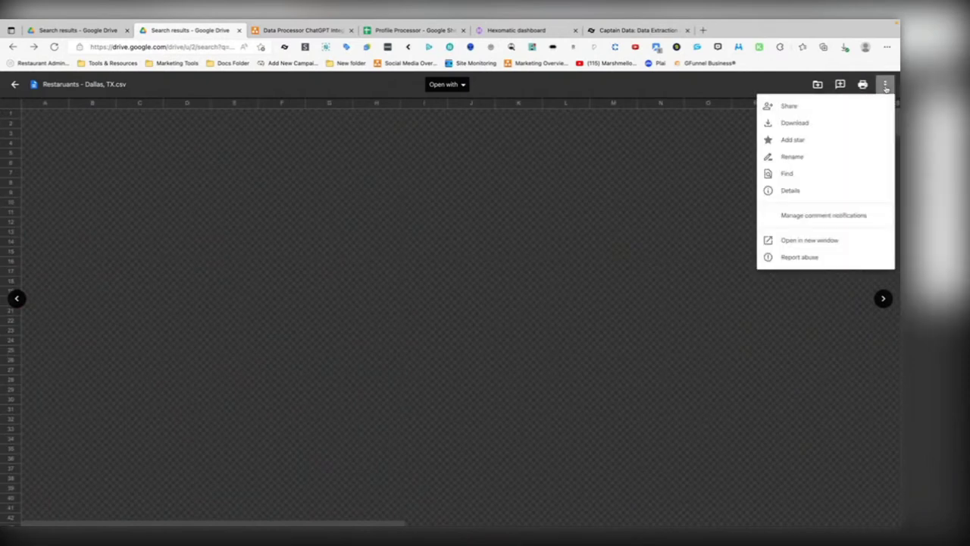
pyautogui.click(790, 125)
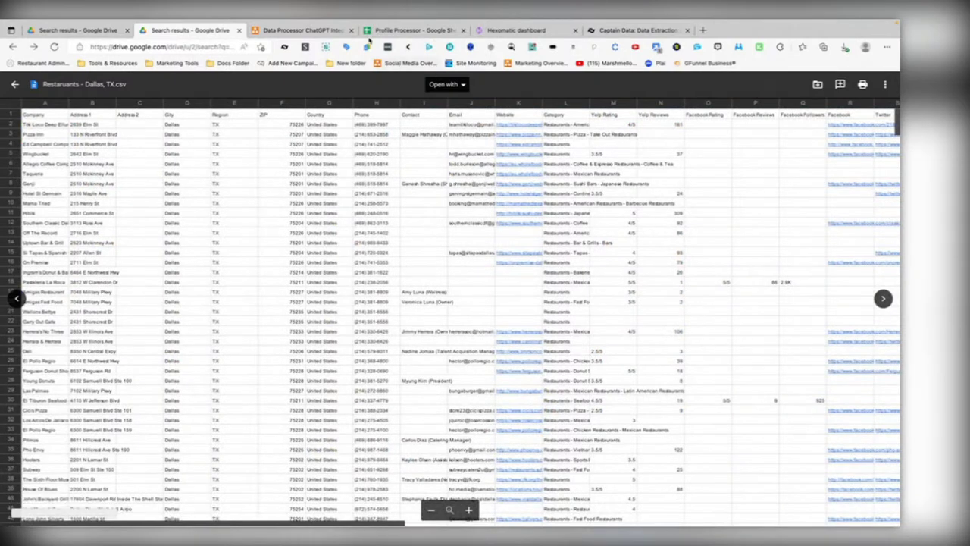
pyautogui.click(398, 32)
pyautogui.click(526, 31)
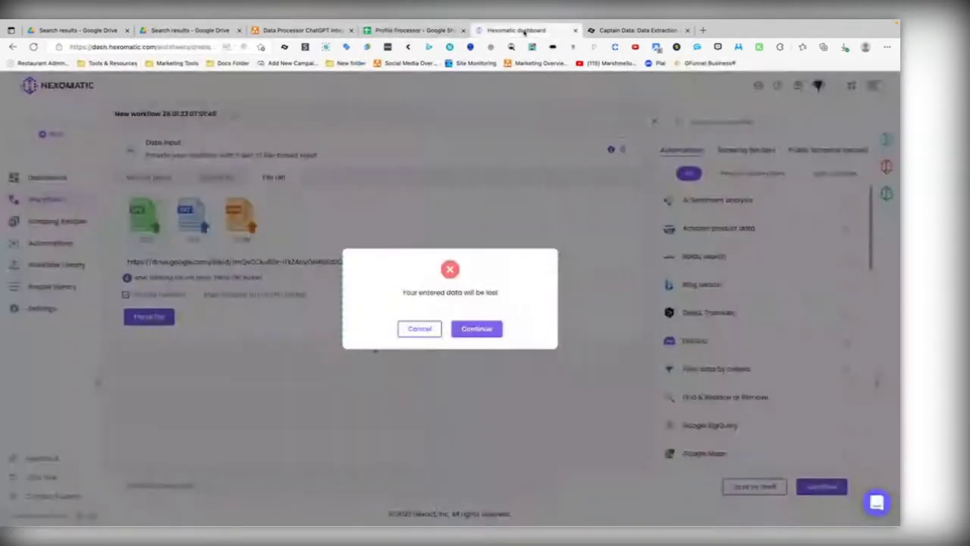
# Switch the data input to file upload, open the CSV import, and list Edge's recent downloads.
pyautogui.click(414, 330)
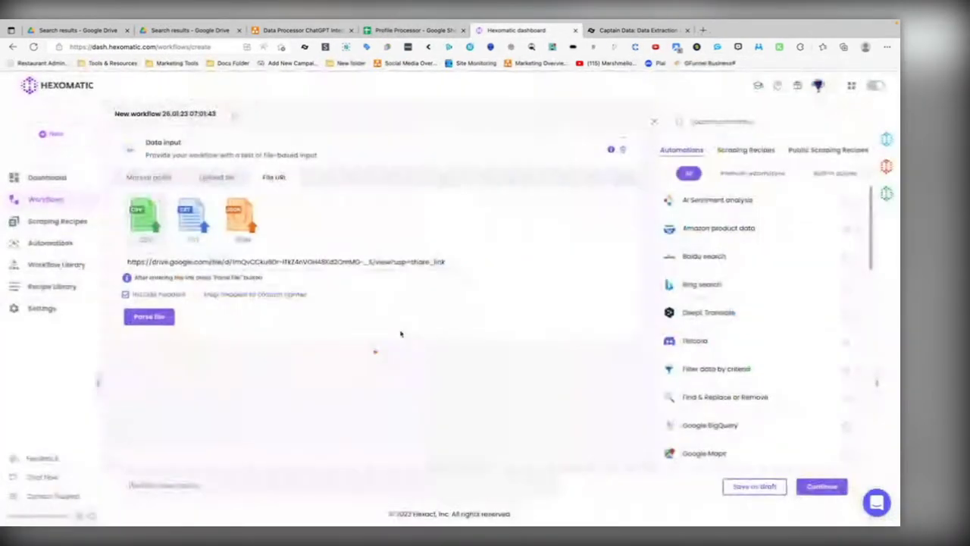
pyautogui.click(234, 179)
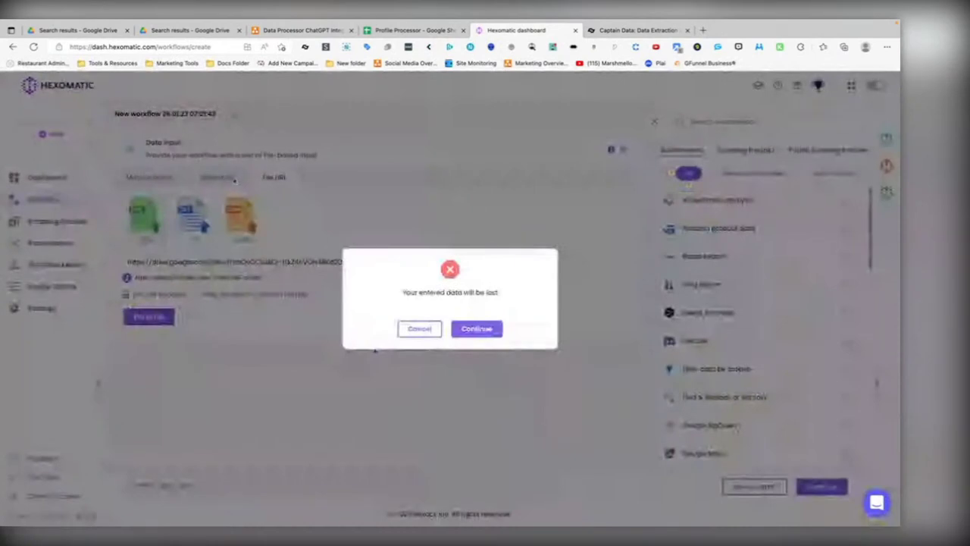
pyautogui.click(475, 327)
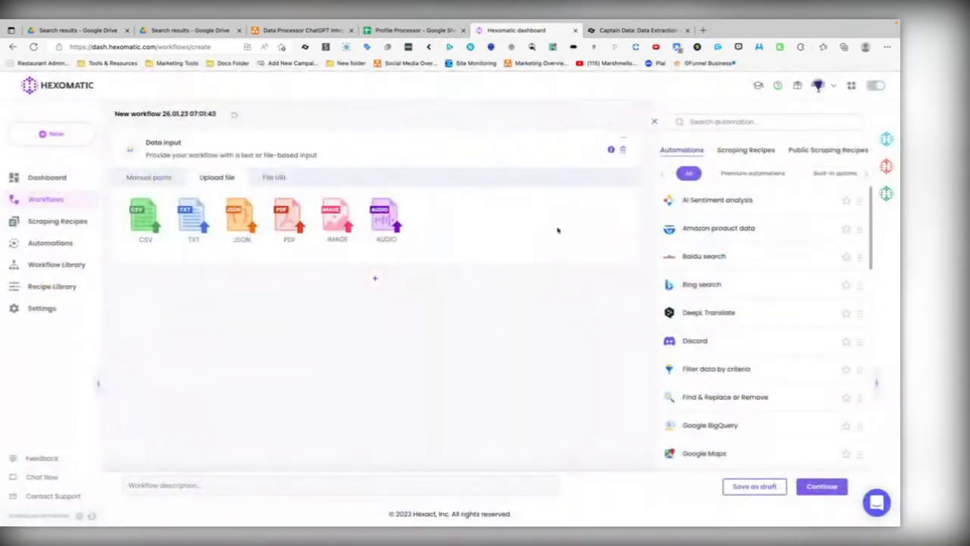
pyautogui.click(136, 221)
pyautogui.click(885, 47)
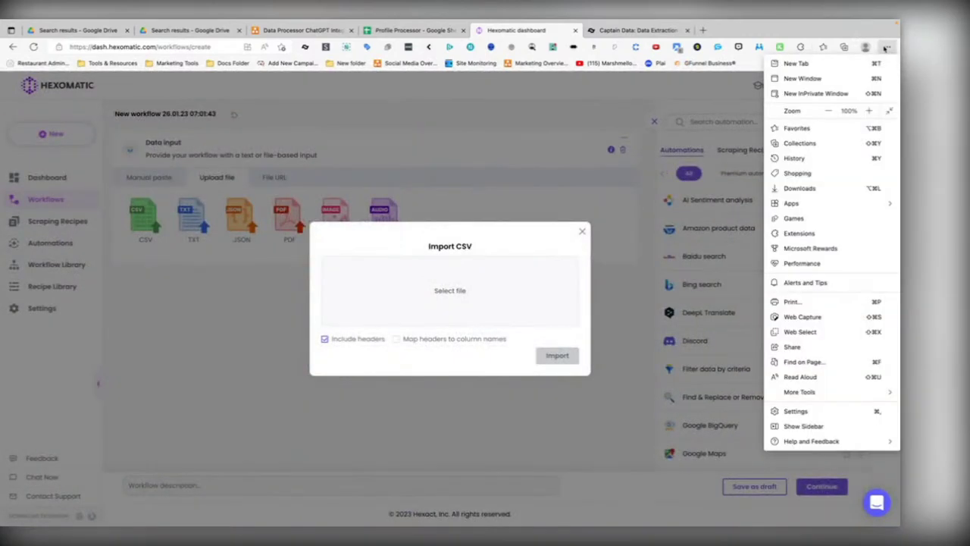
pyautogui.click(798, 189)
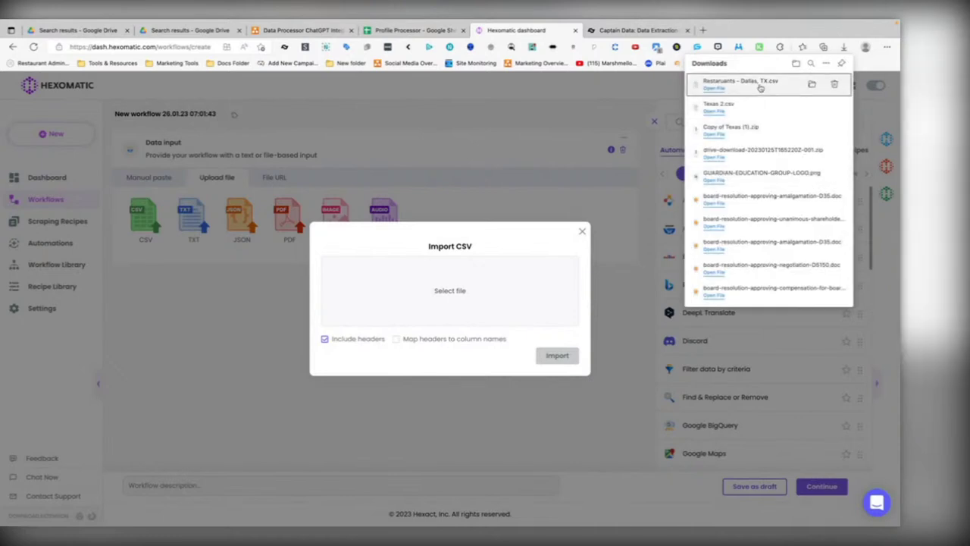
pyautogui.moveTo(760, 87); pyautogui.dragTo(469, 304)
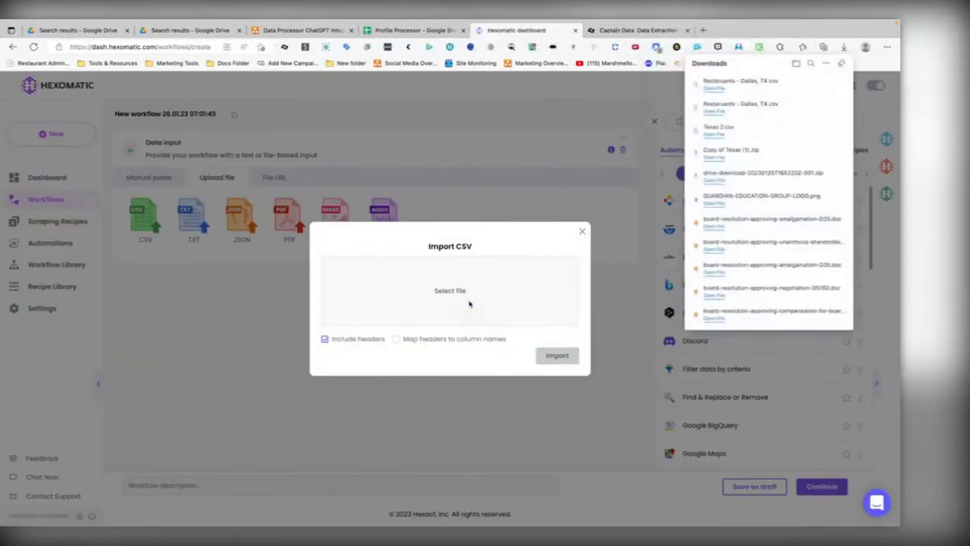
pyautogui.click(458, 290)
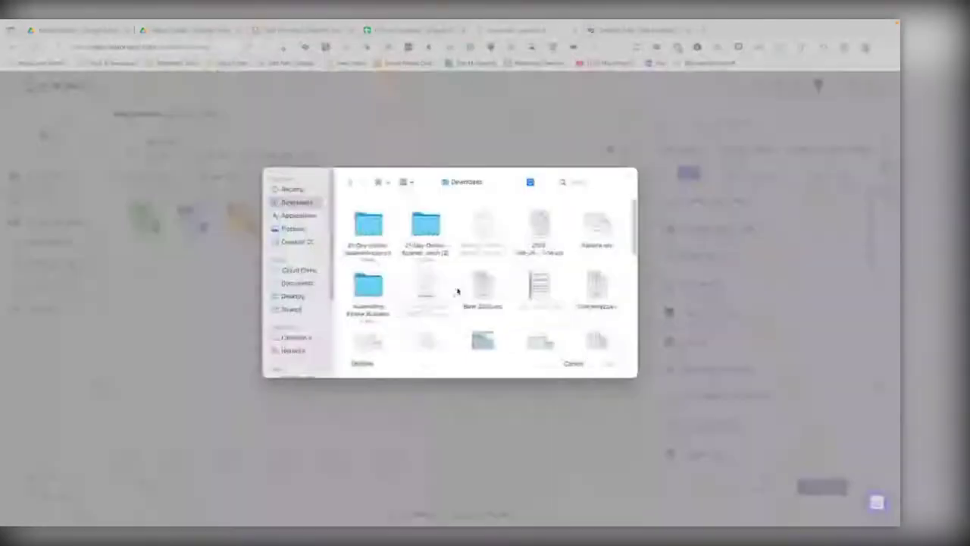
pyautogui.click(591, 182)
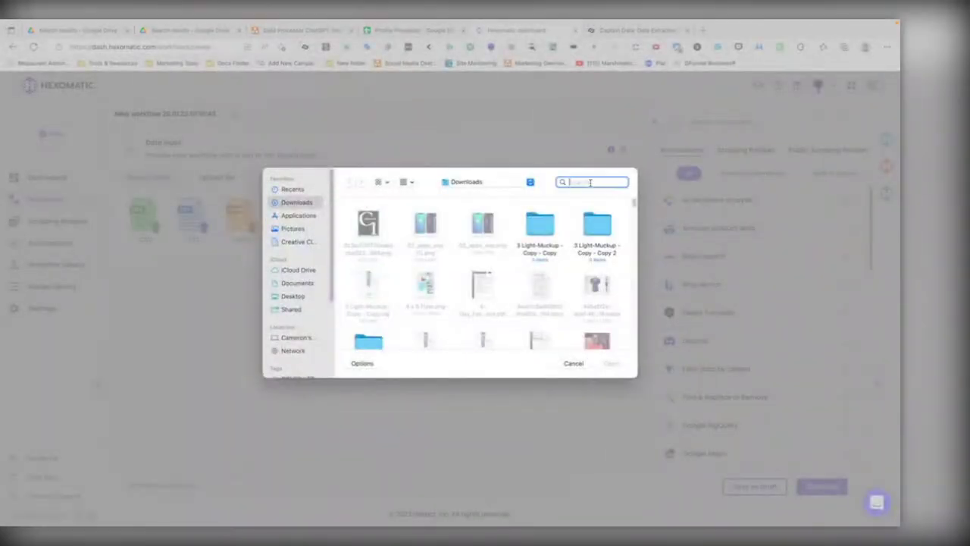
pyautogui.write('restaurant')
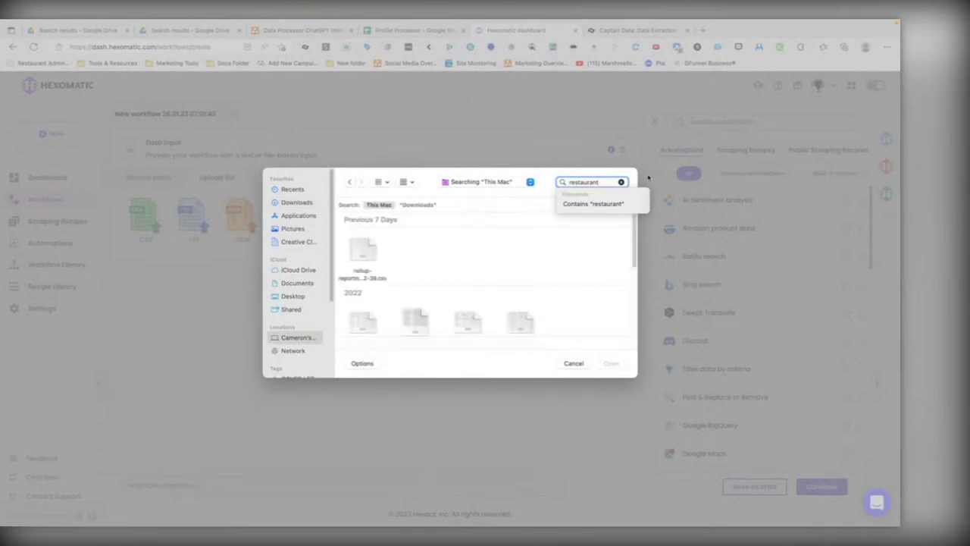
pyautogui.click(622, 183)
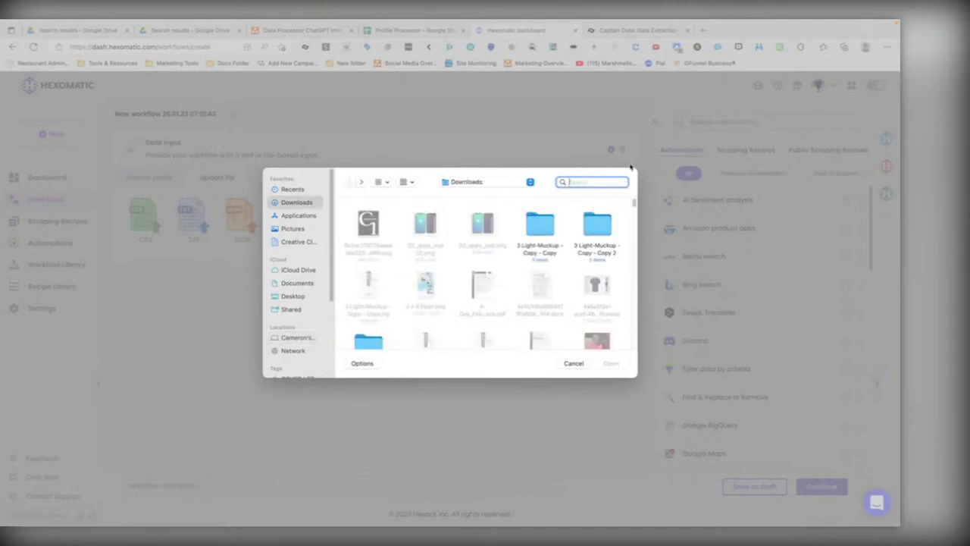
pyautogui.write('restaurants')
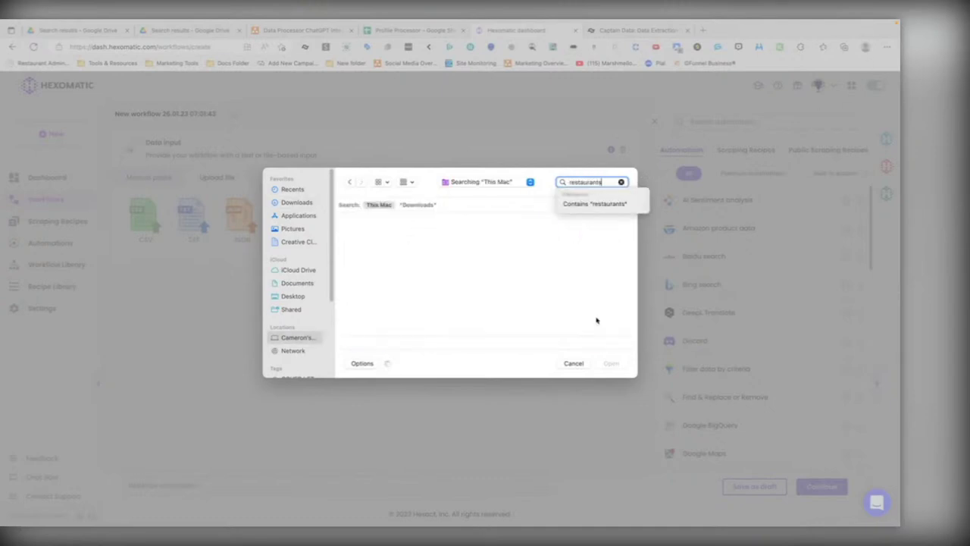
pyautogui.scroll(-3, 488, 303)
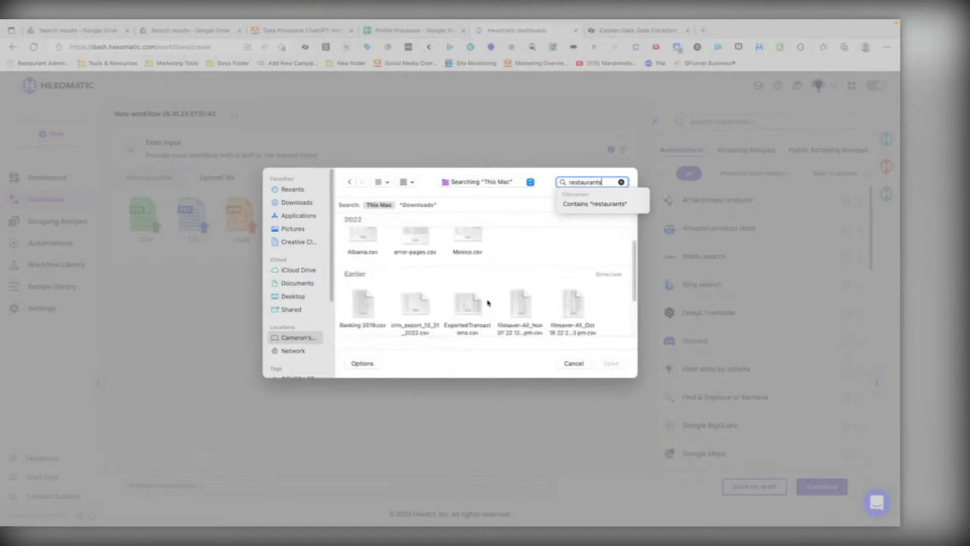
pyautogui.scroll(-1, 488, 303)
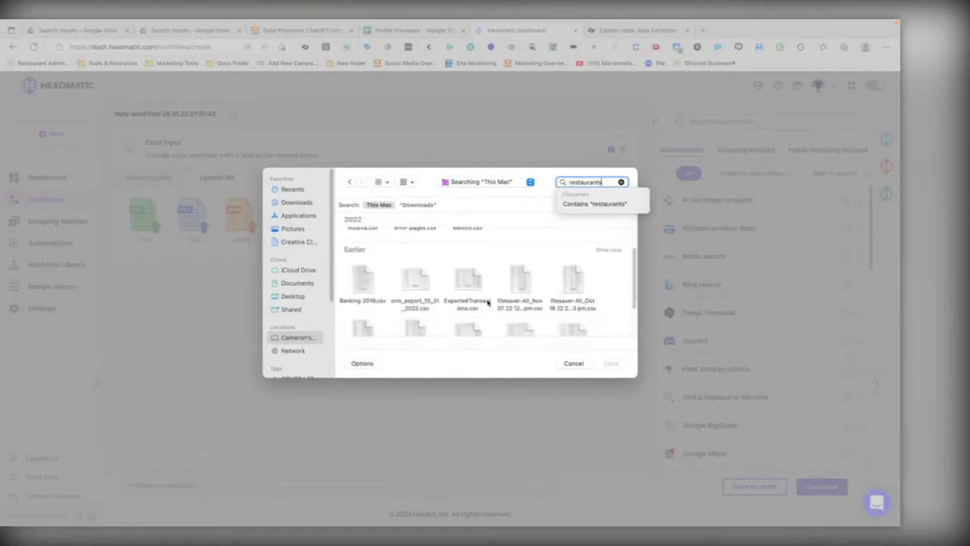
pyautogui.scroll(-3, 488, 303)
pyautogui.scroll(1, 487, 303)
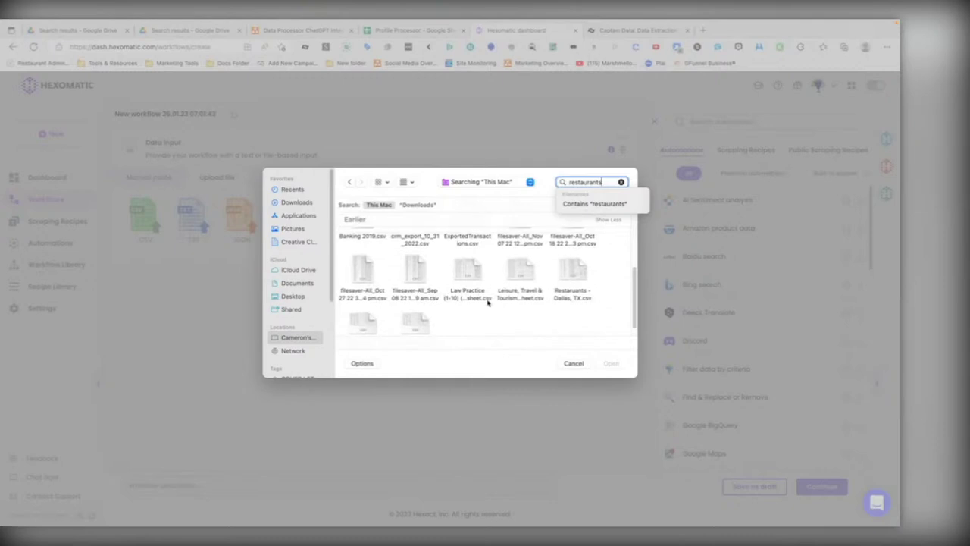
pyautogui.scroll(-2, 487, 302)
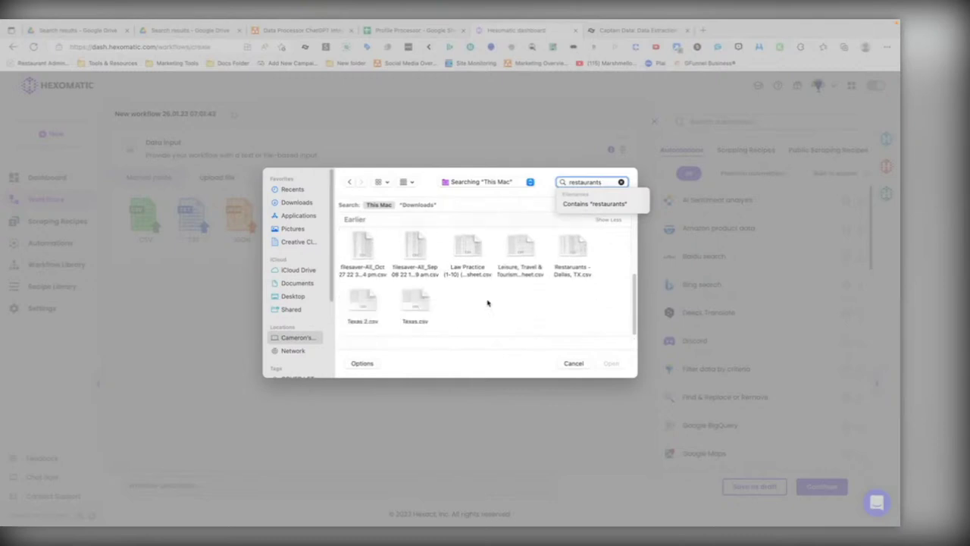
pyautogui.scroll(6, 487, 303)
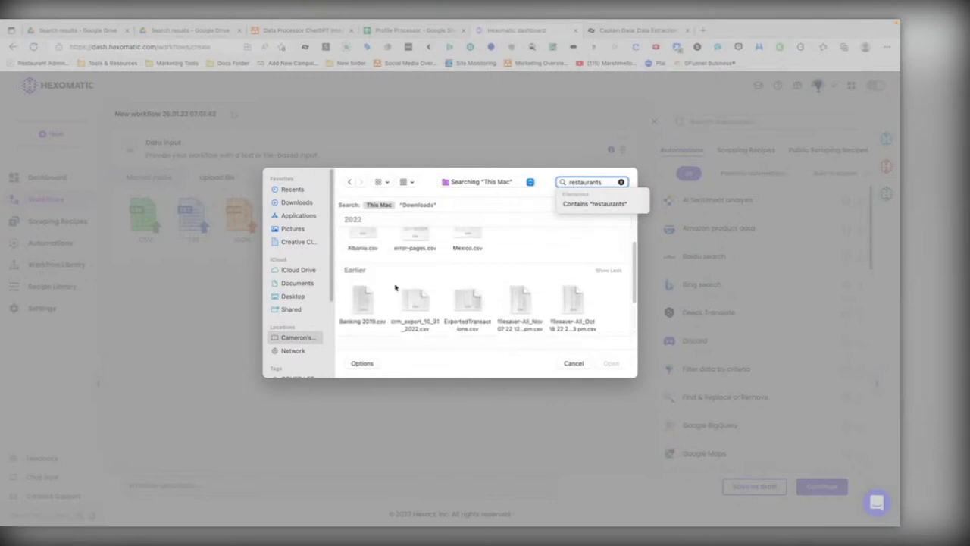
pyautogui.click(295, 203)
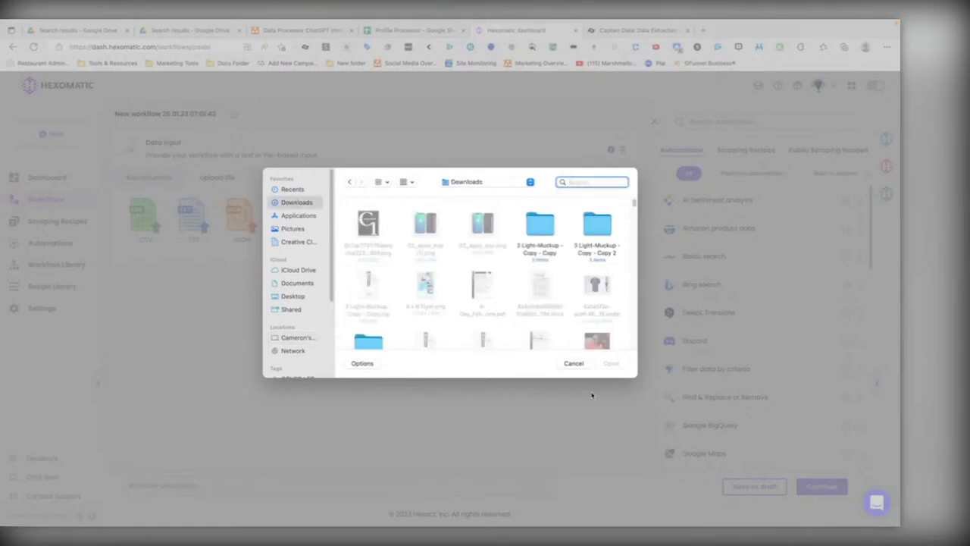
pyautogui.click(574, 363)
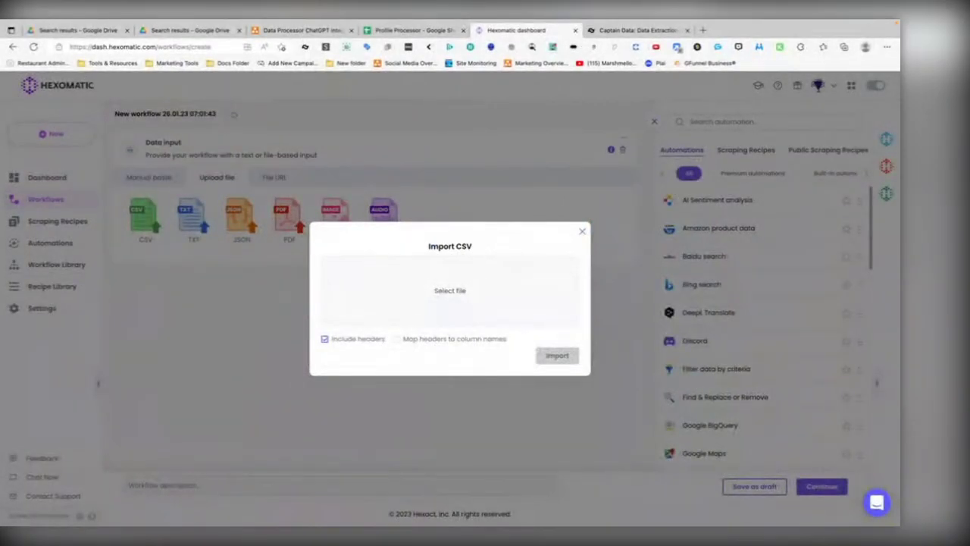
pyautogui.click(887, 48)
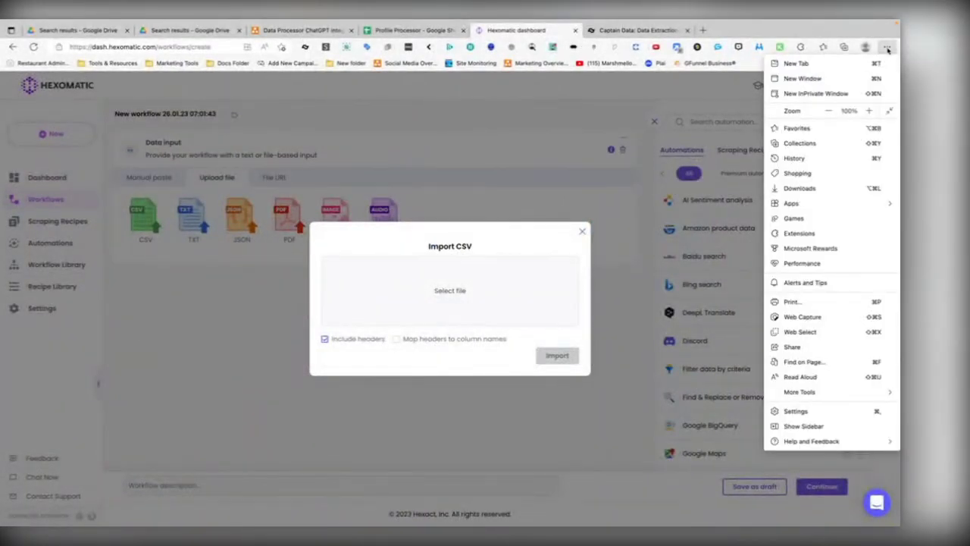
pyautogui.click(803, 189)
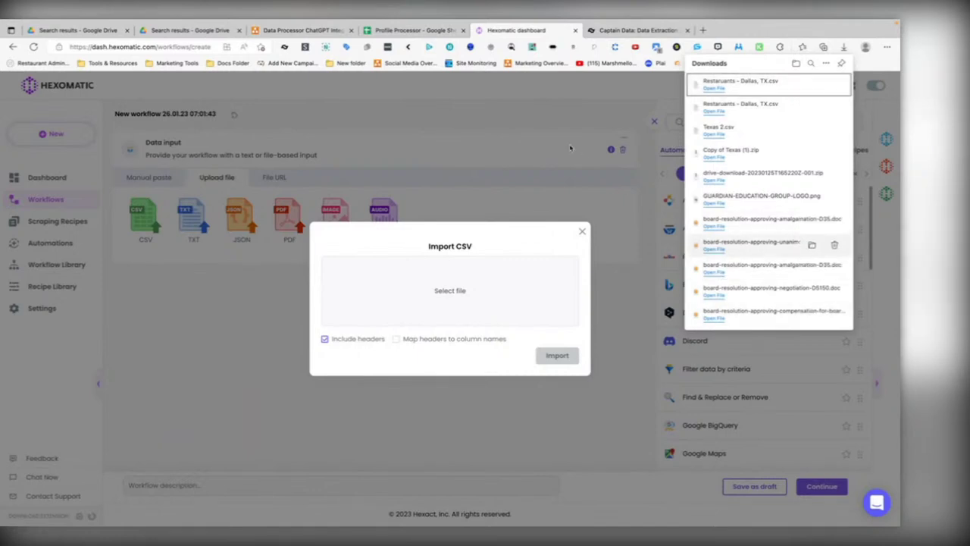
pyautogui.click(582, 232)
pyautogui.click(582, 234)
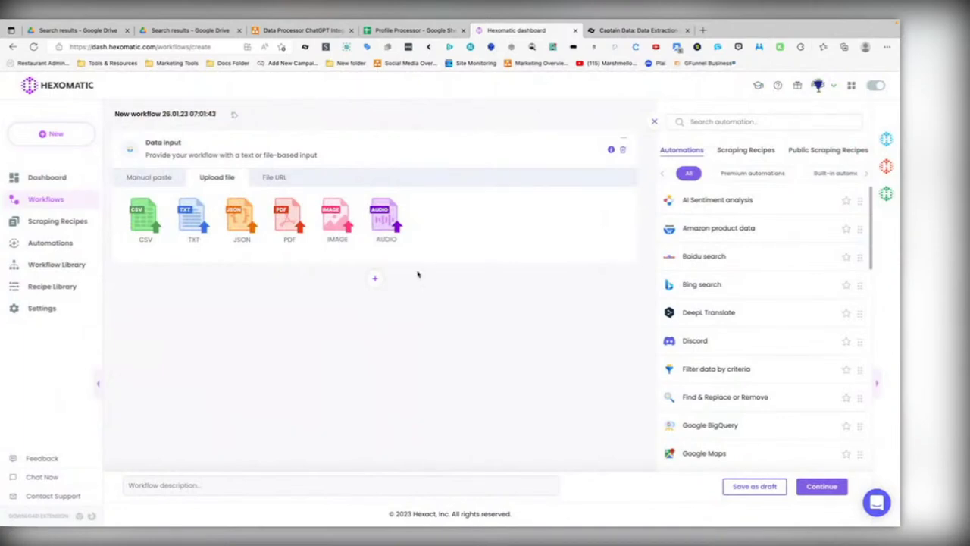
pyautogui.click(144, 227)
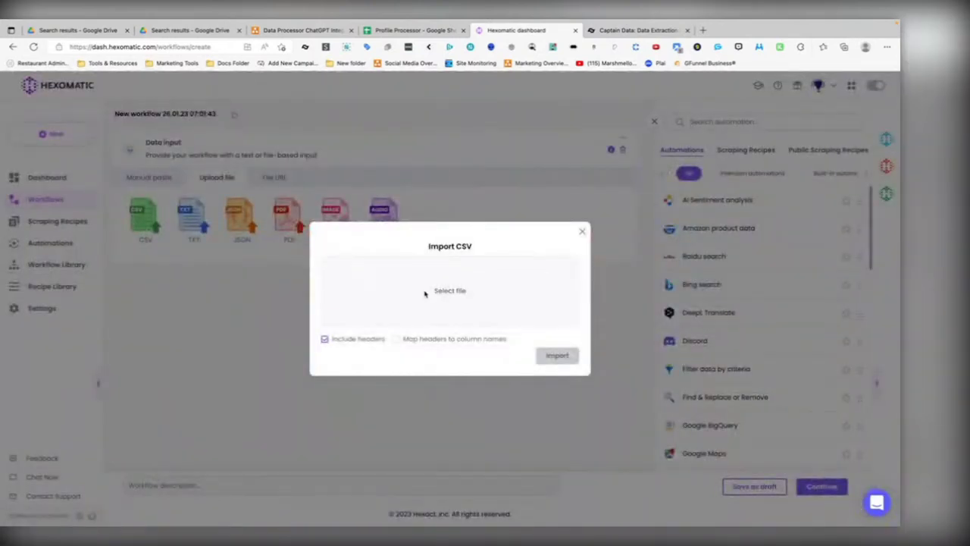
# Import Desktop's Restaurants - Dallas, TX.csv as the workflow's data input.
pyautogui.click(449, 291)
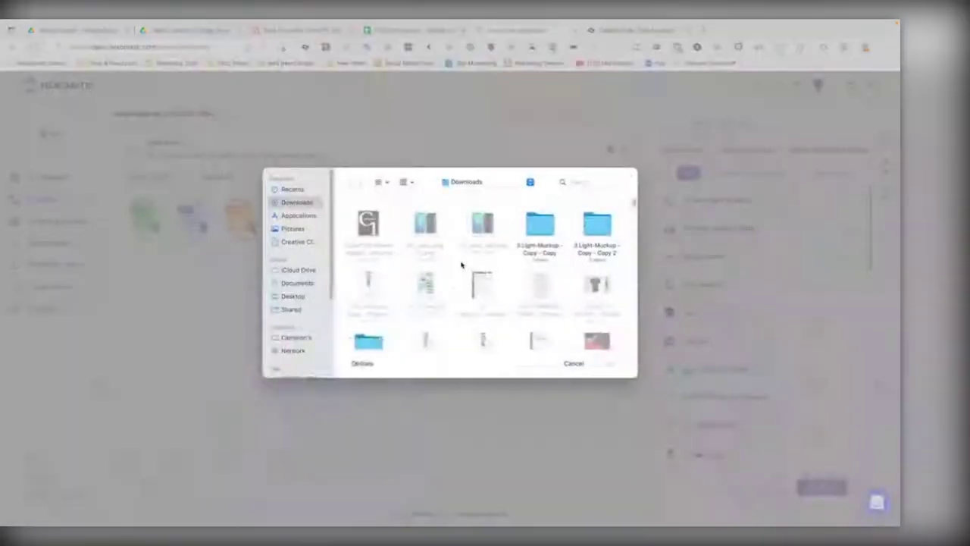
pyautogui.click(292, 295)
pyautogui.click(370, 225)
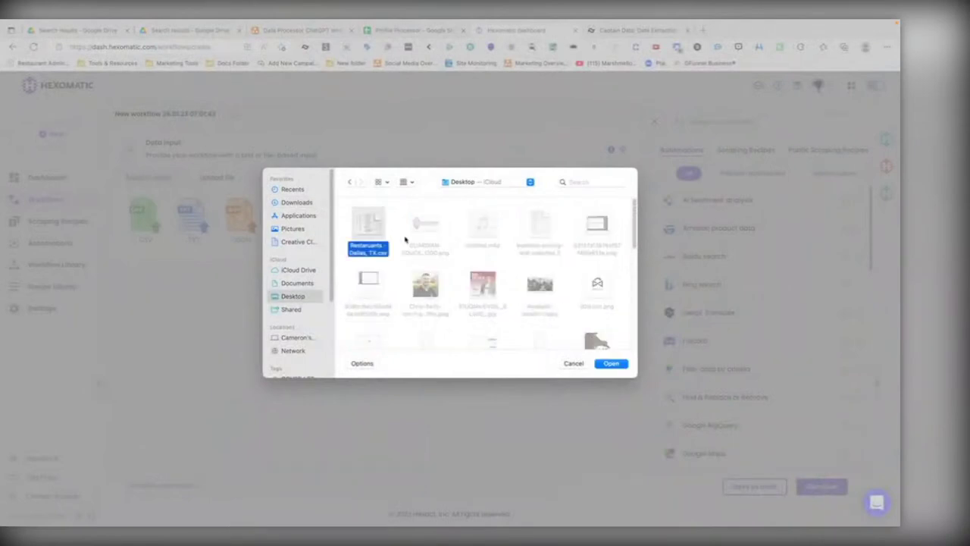
pyautogui.click(610, 363)
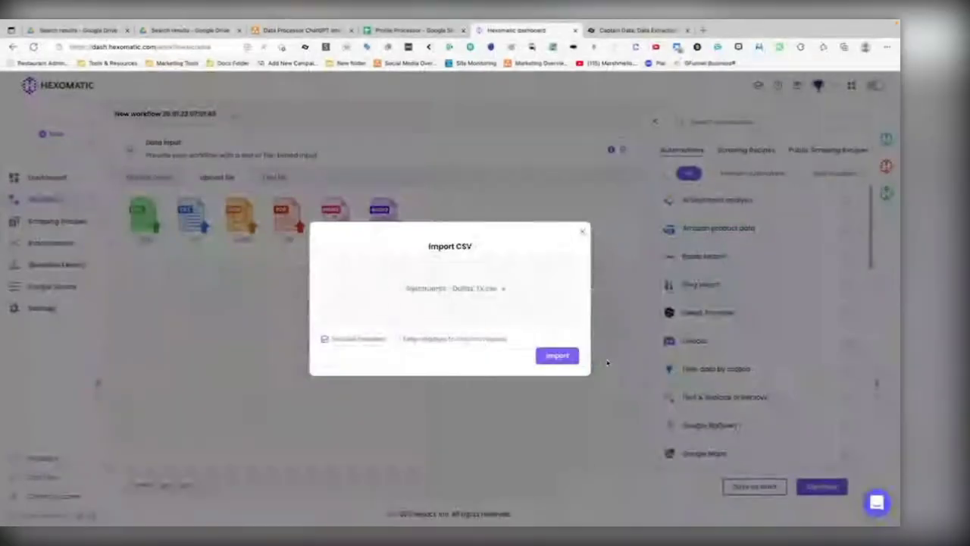
pyautogui.click(552, 363)
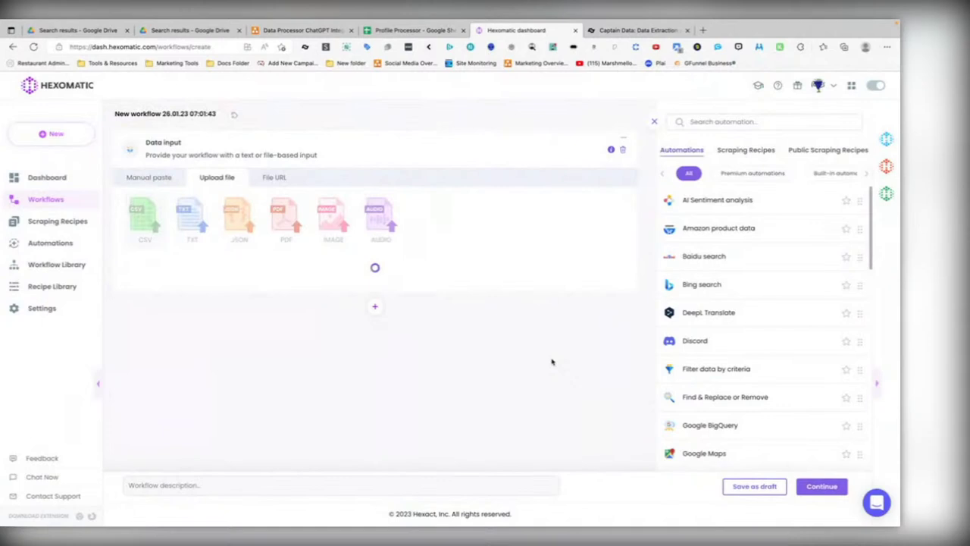
# Review the CSV's output columns, then switch to the Profile Processor spreadsheet.
pyautogui.click(320, 316)
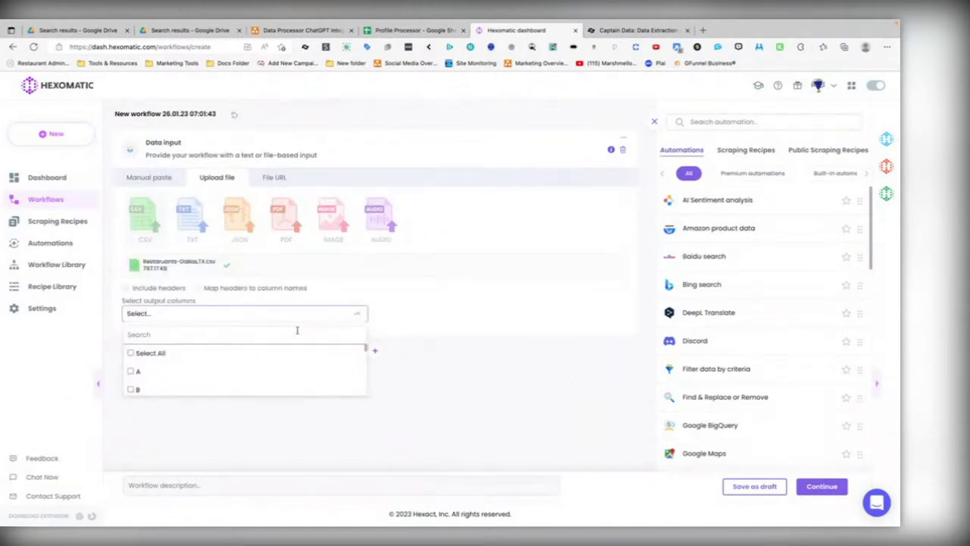
pyautogui.scroll(-10, 241, 350)
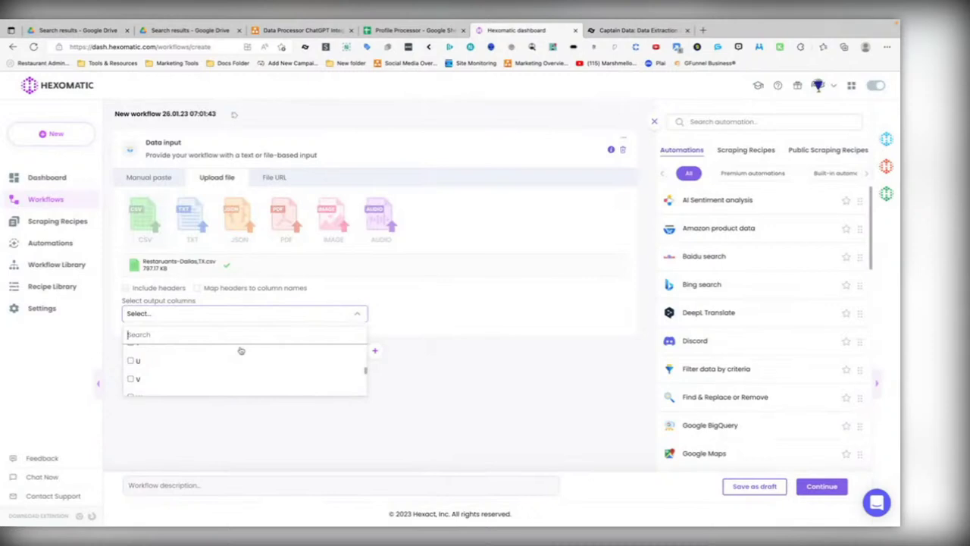
pyautogui.click(414, 30)
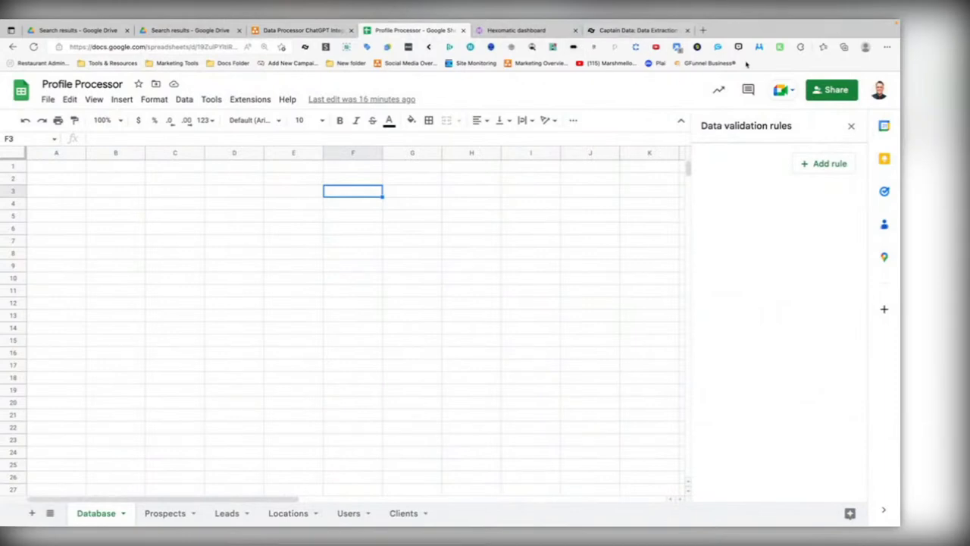
# Open Restaurants - Dallas, TX.csv from Edge's downloads so it imports into Numbers.
pyautogui.click(887, 47)
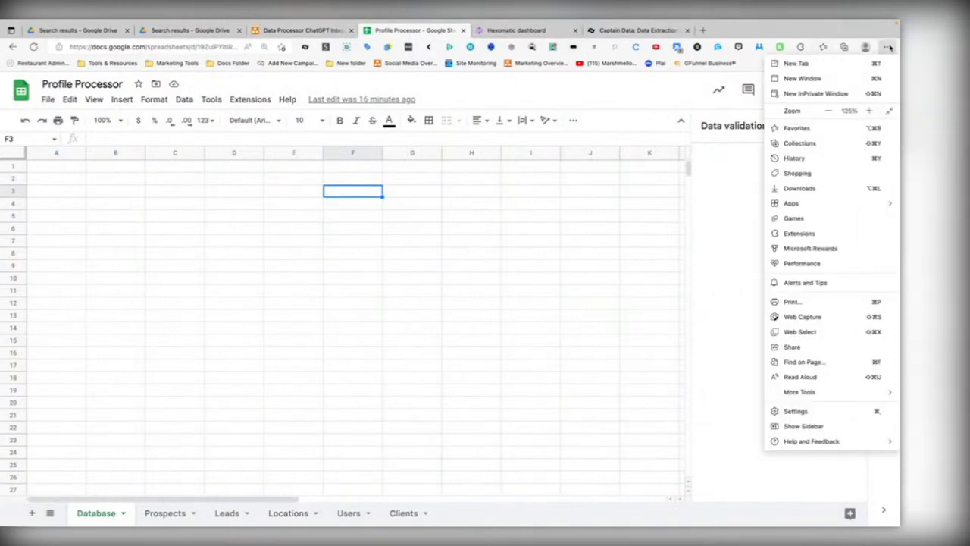
pyautogui.click(796, 189)
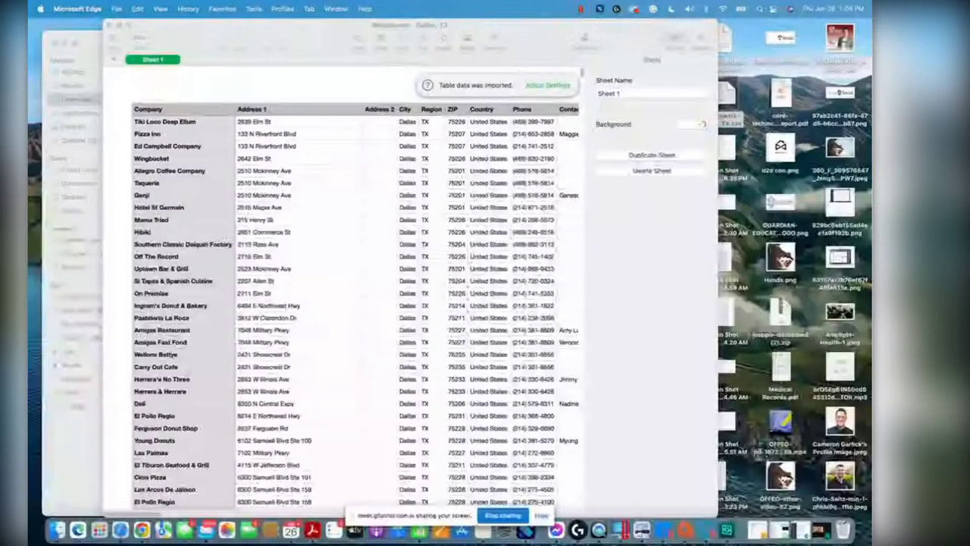
# Select and copy the imported Dallas restaurant table in Numbers, then return to the browser.
pyautogui.click(163, 518)
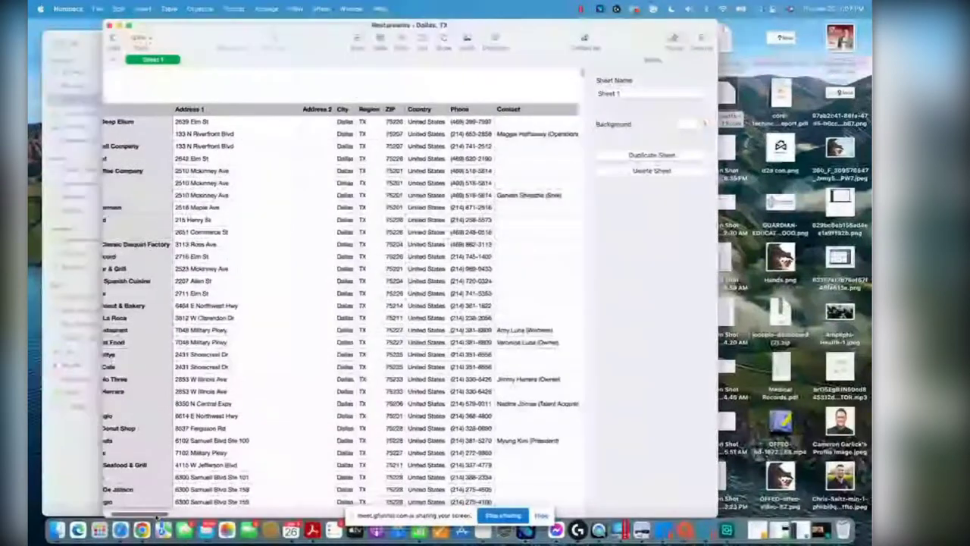
pyautogui.hscroll(5, 163, 518)
pyautogui.moveTo(163, 518); pyautogui.dragTo(345, 512)
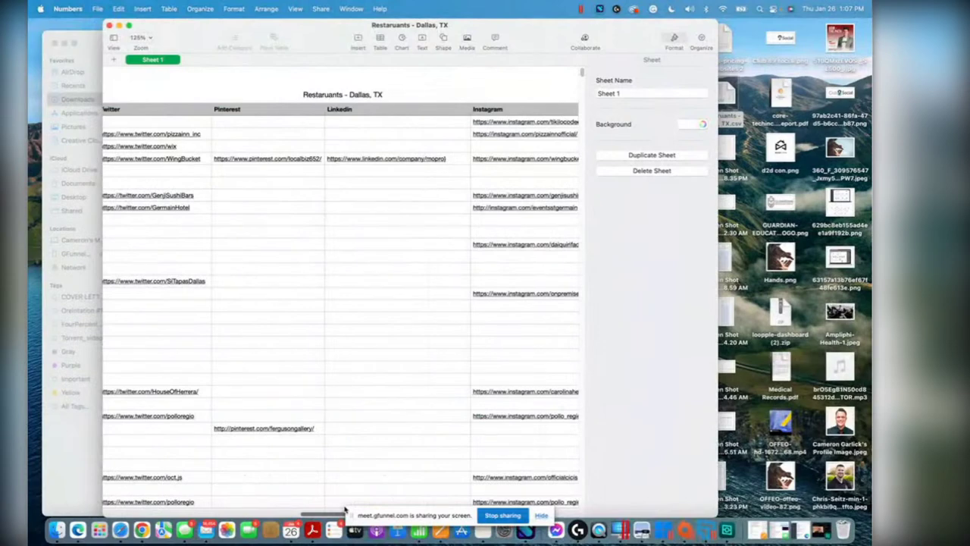
pyautogui.moveTo(345, 510); pyautogui.dragTo(144, 509)
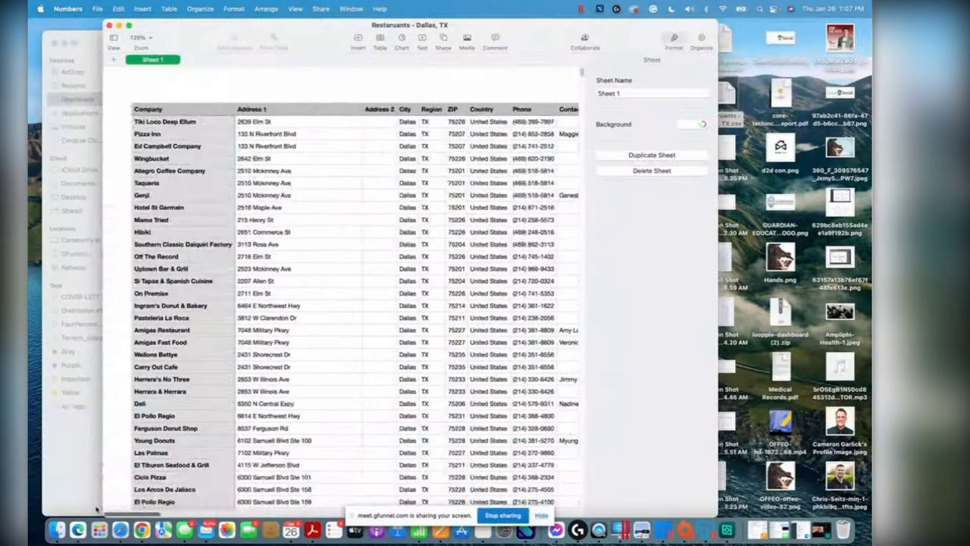
pyautogui.click(153, 115)
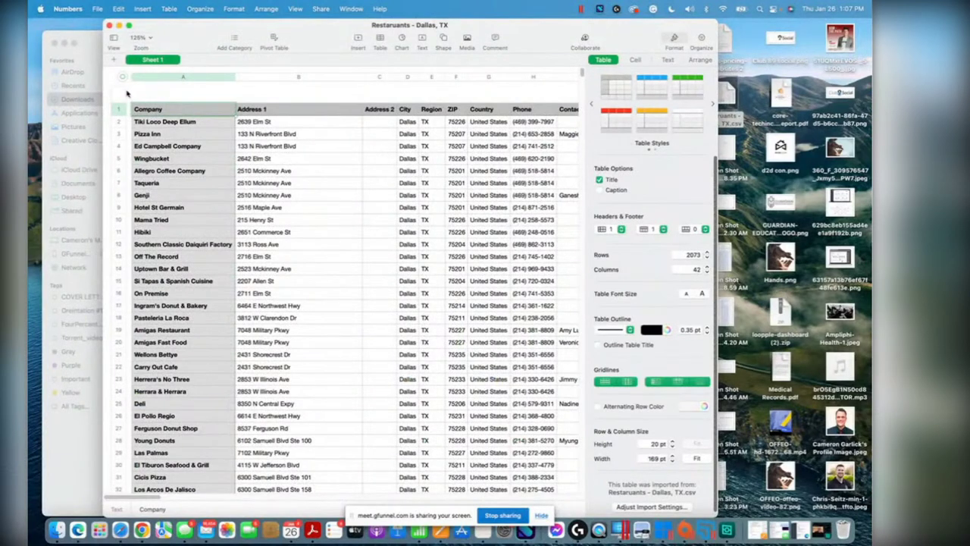
pyautogui.click(126, 94)
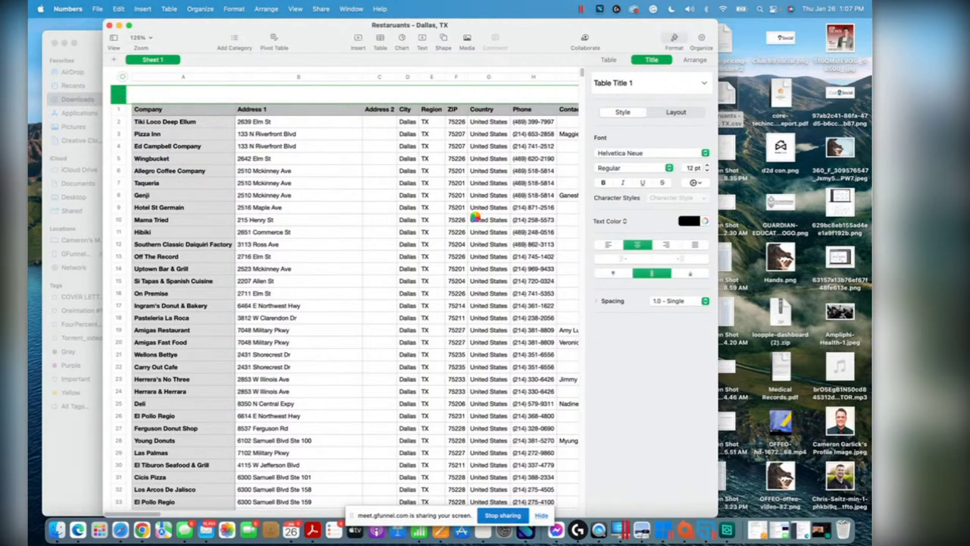
pyautogui.scroll(-5, 490, 213)
pyautogui.scroll(4, 490, 214)
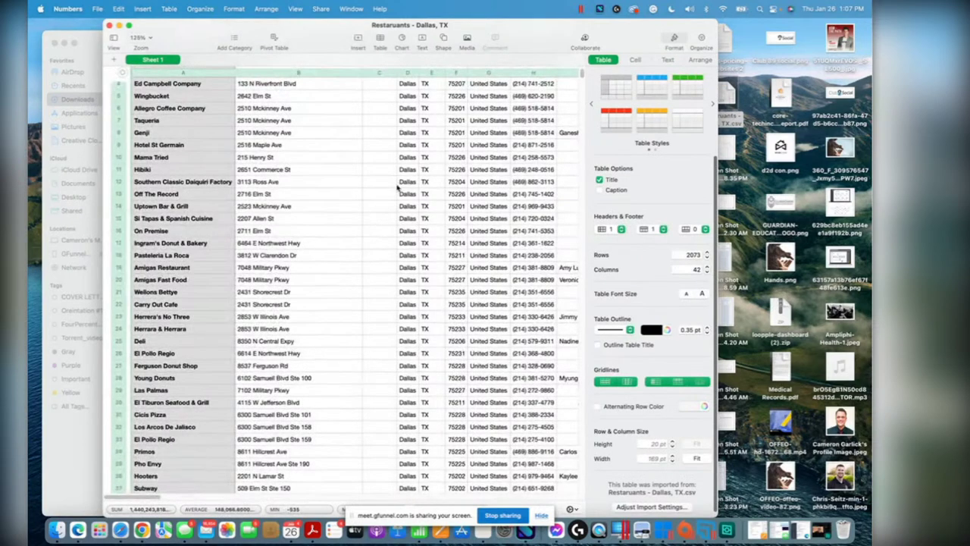
pyautogui.press('super+c')
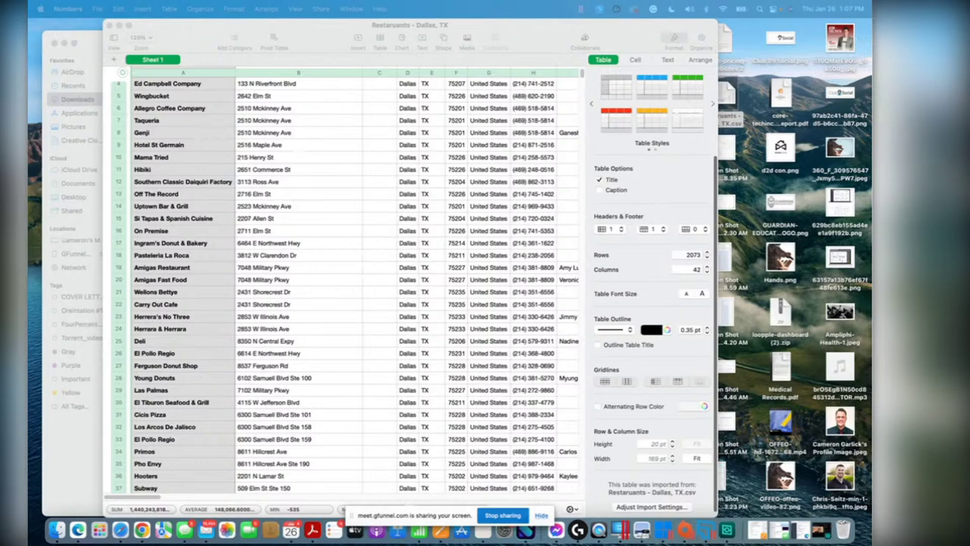
pyautogui.click(503, 515)
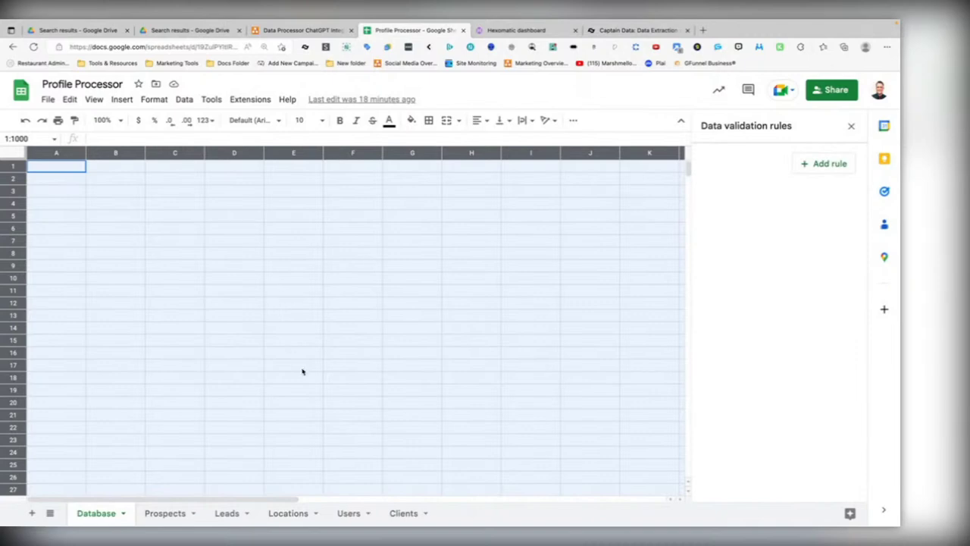
# Paste the restaurant table into the Database sheet and copy headers B1:G1 (Address 1 to Country).
pyautogui.hotkey('ctrl', 'v')
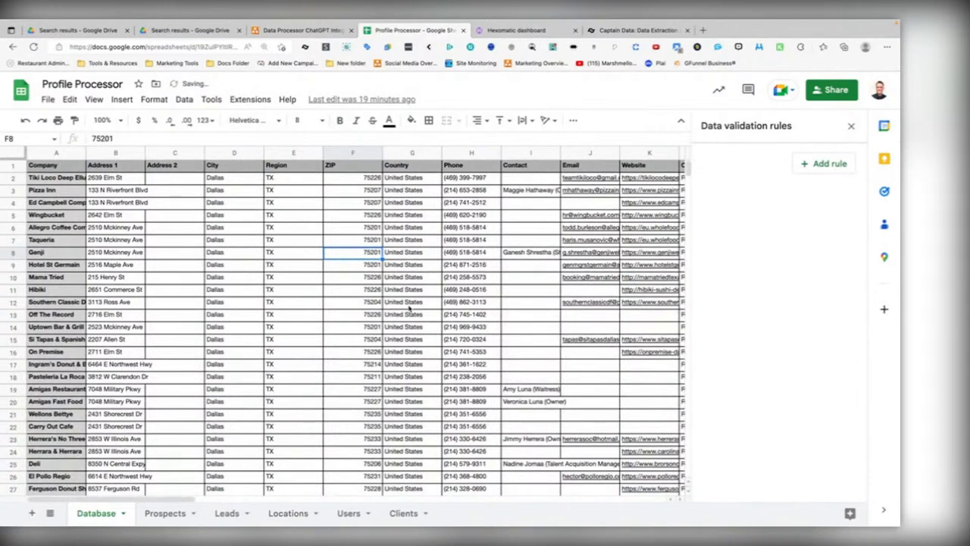
pyautogui.click(131, 153)
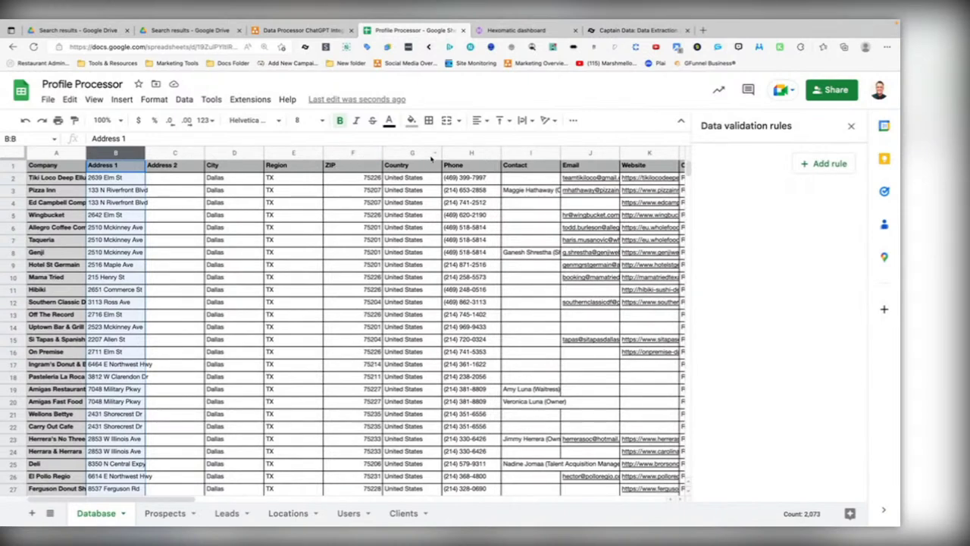
pyautogui.click(109, 170)
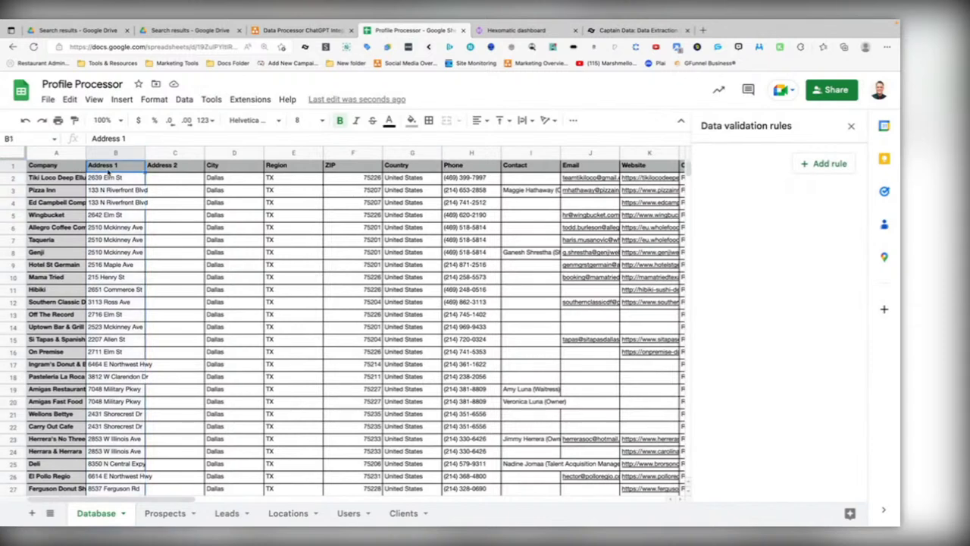
pyautogui.keyDown('shift'); pyautogui.click(435, 170); pyautogui.keyUp('shift')
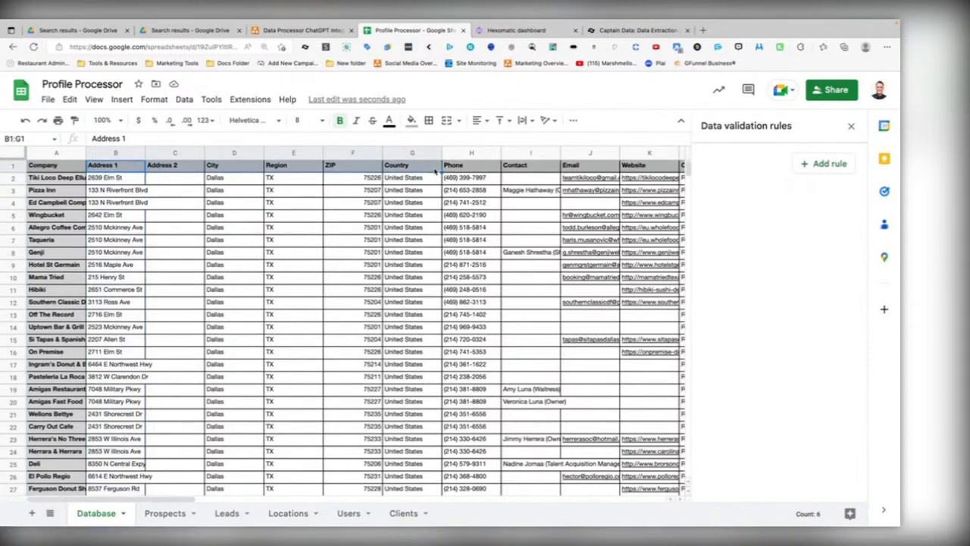
pyautogui.hotkey('ctrl', 'c')
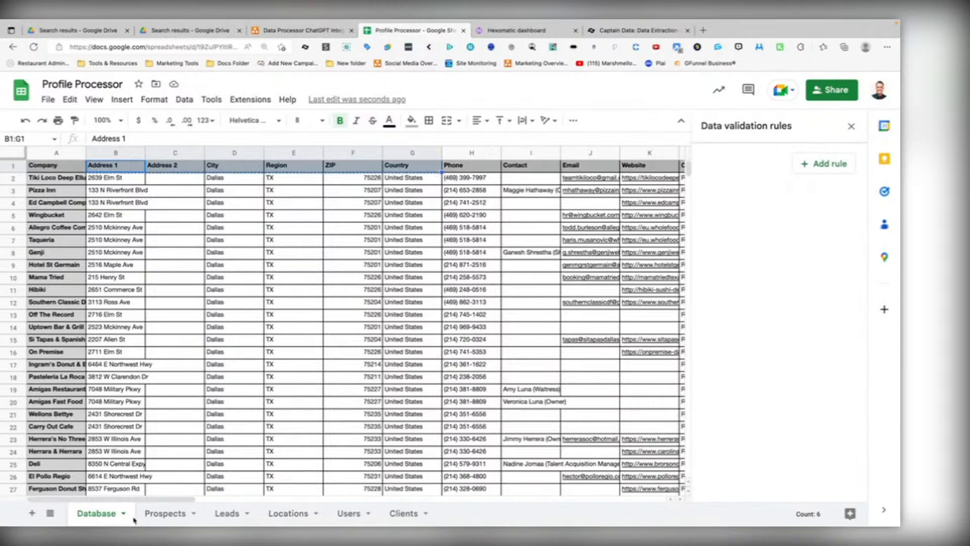
# On the Prospects sheet, insert four blank columns right of Business Name.
pyautogui.click(162, 514)
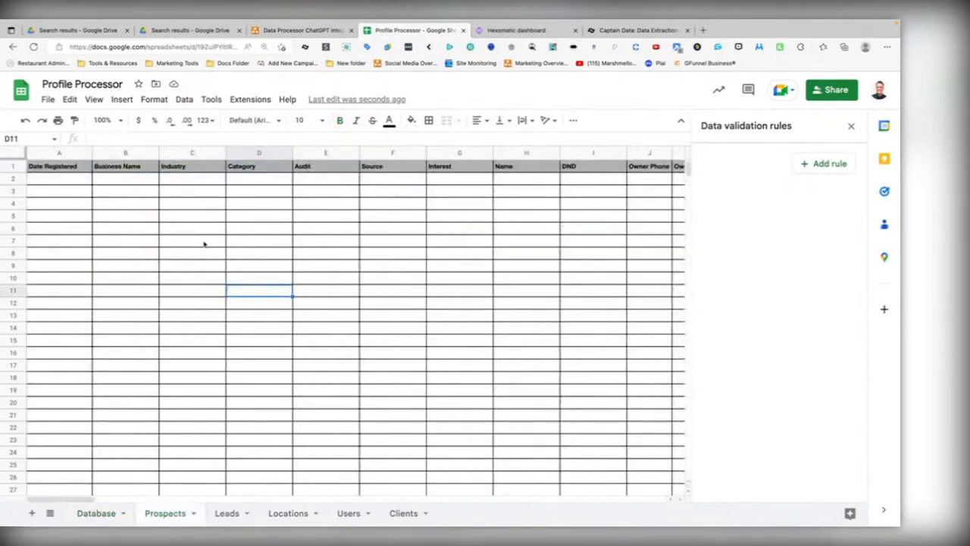
pyautogui.rightClick(127, 154)
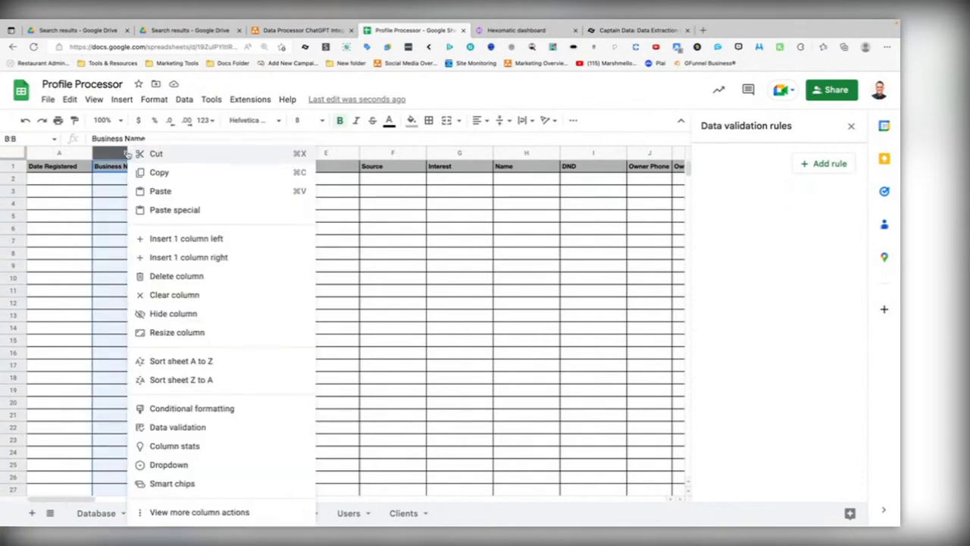
pyautogui.click(209, 258)
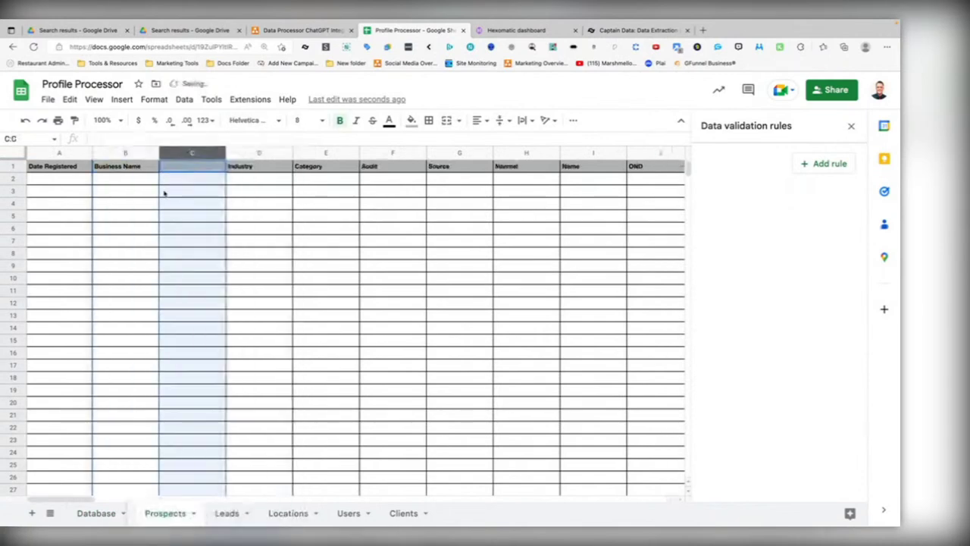
pyautogui.rightClick(163, 193)
pyautogui.click(238, 258)
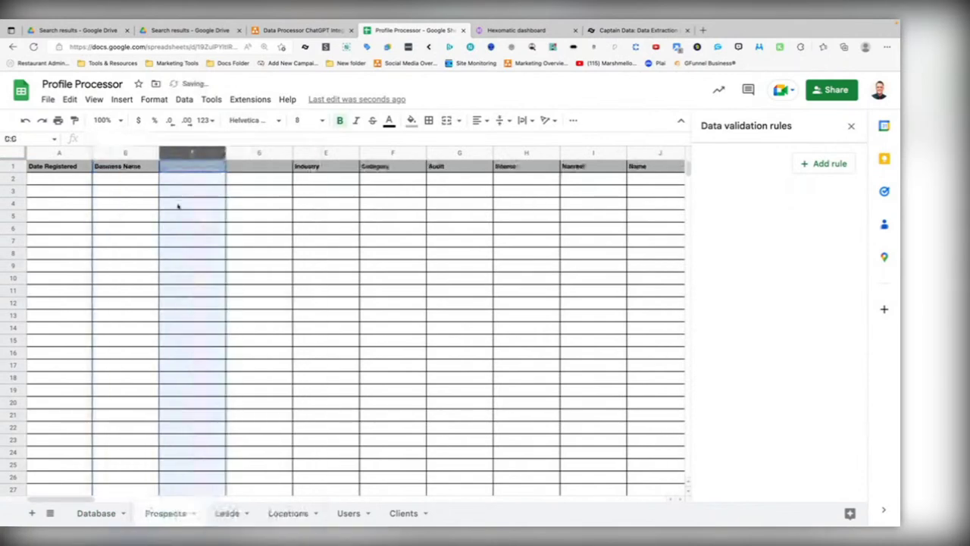
pyautogui.click(142, 153)
pyautogui.rightClick(143, 154)
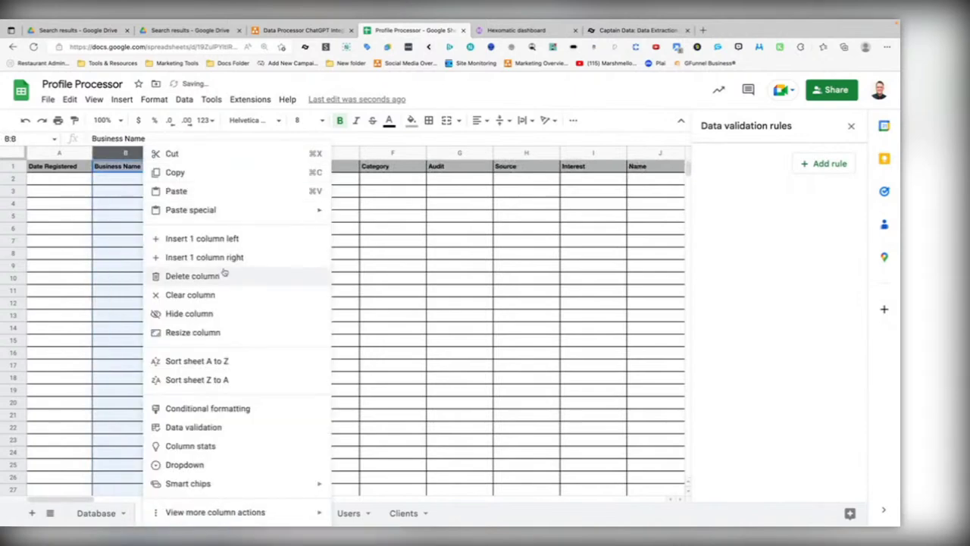
pyautogui.click(225, 257)
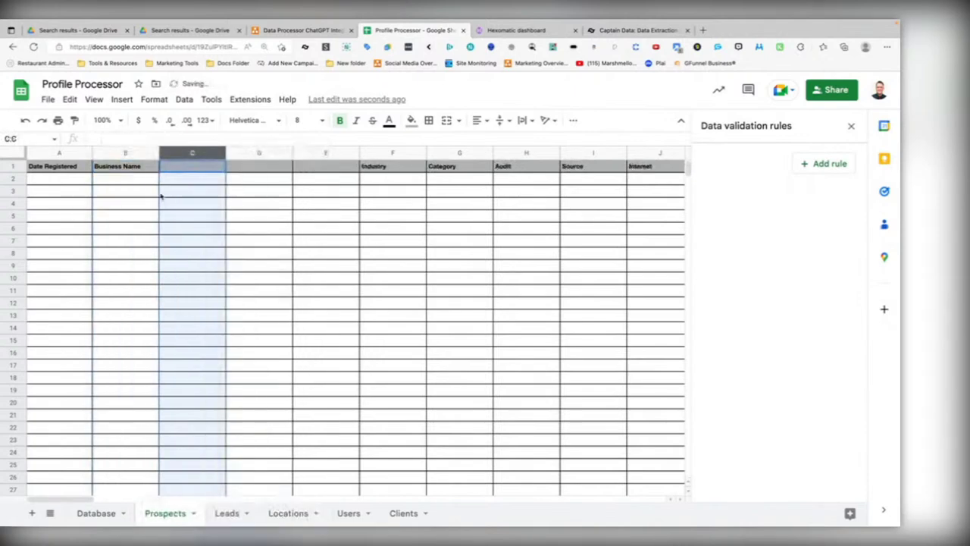
pyautogui.rightClick(120, 155)
pyautogui.click(207, 259)
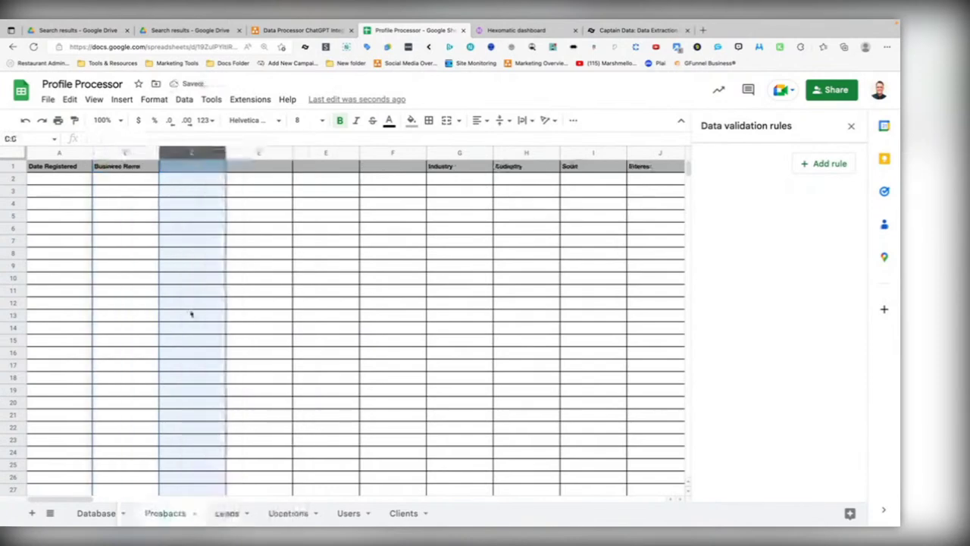
# Insert two more blank columns and paste the Address 1–Country headers into C1.
pyautogui.click(88, 516)
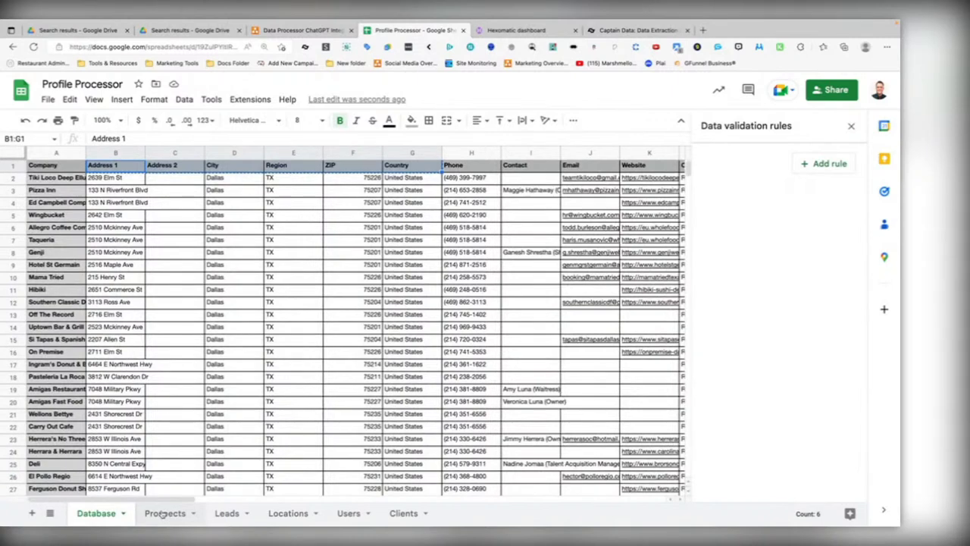
pyautogui.click(161, 514)
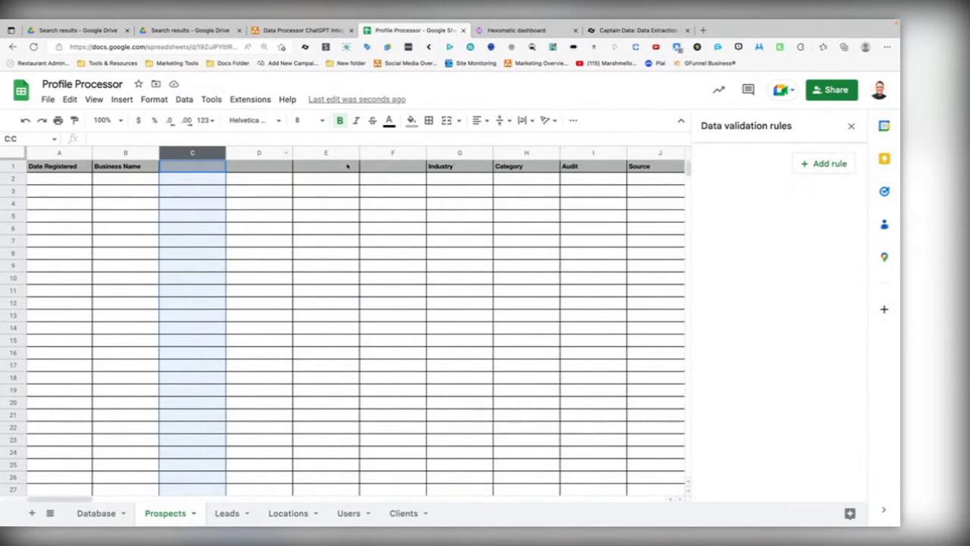
pyautogui.rightClick(195, 155)
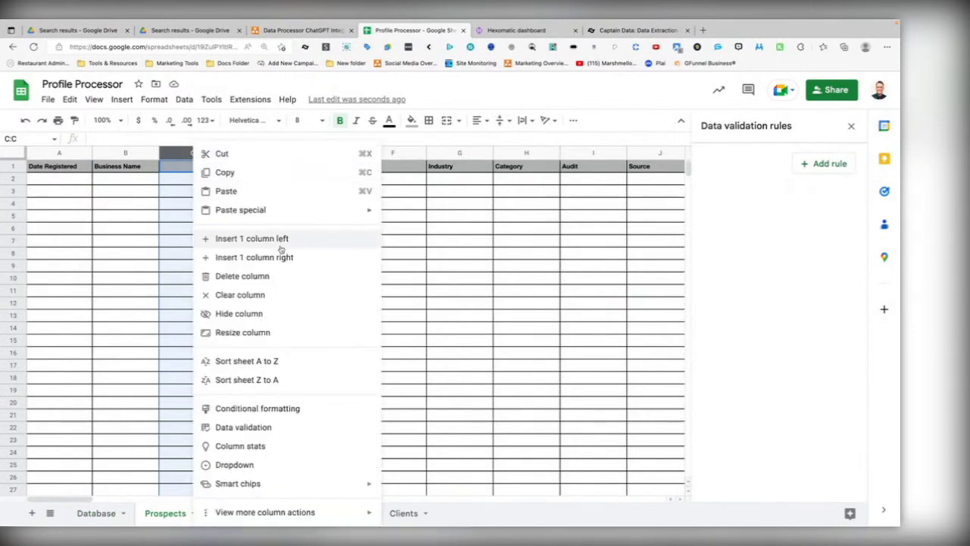
pyautogui.click(281, 257)
pyautogui.rightClick(203, 155)
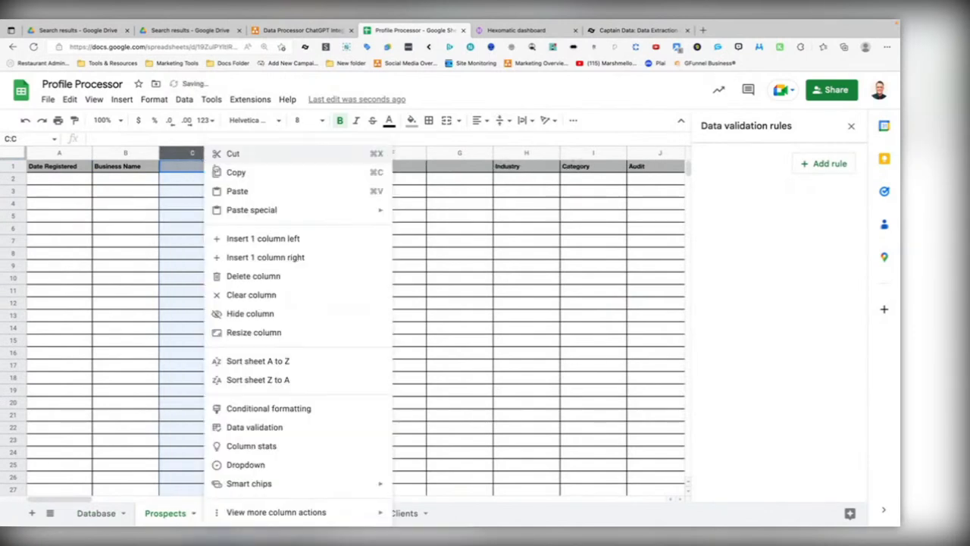
pyautogui.click(266, 257)
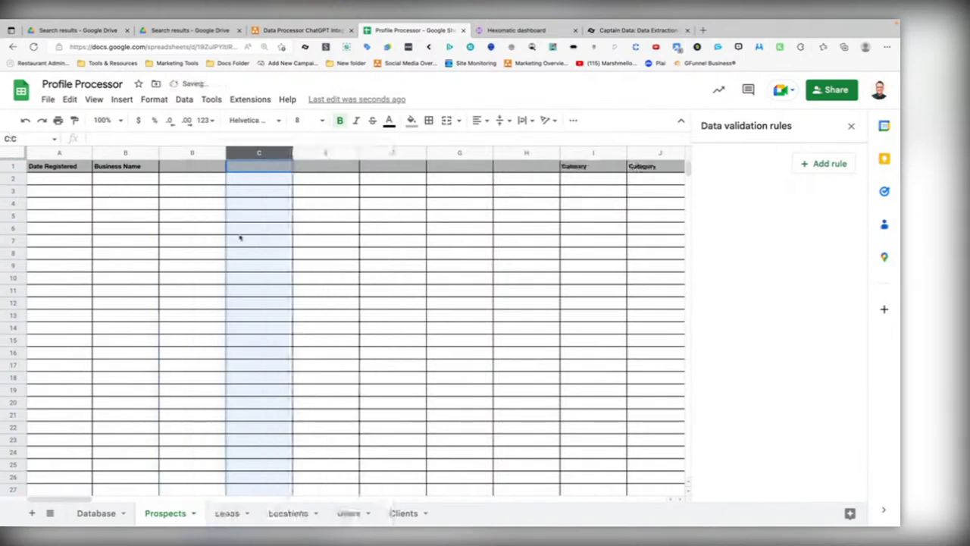
pyautogui.click(201, 169)
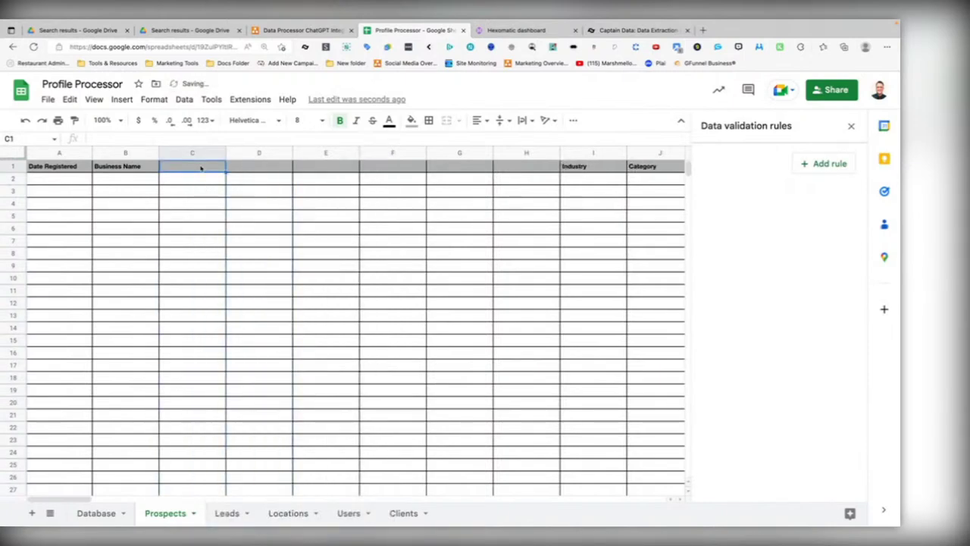
pyautogui.hotkey('ctrl', 'v')
pyautogui.click(418, 228)
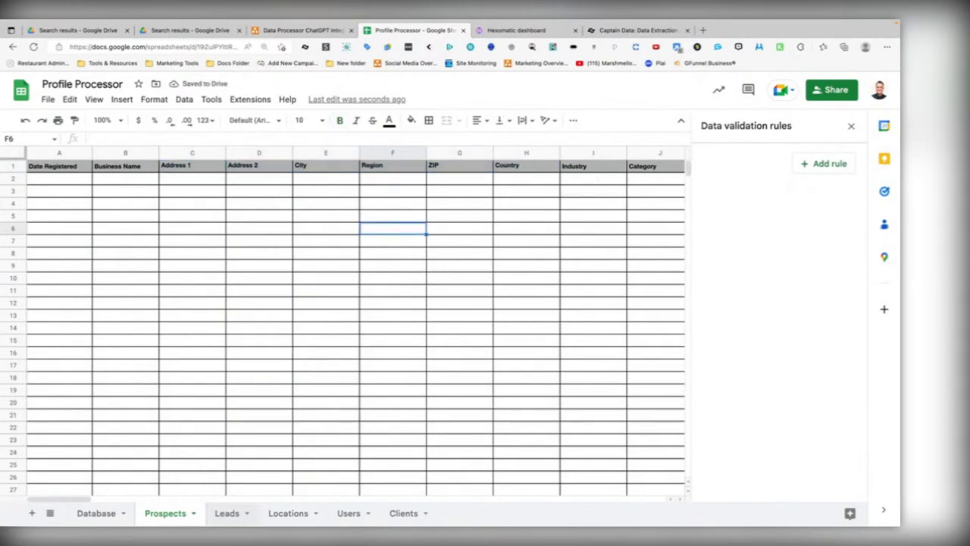
# Insert a blank column right of Traffic Change on the Database sheet.
pyautogui.click(91, 513)
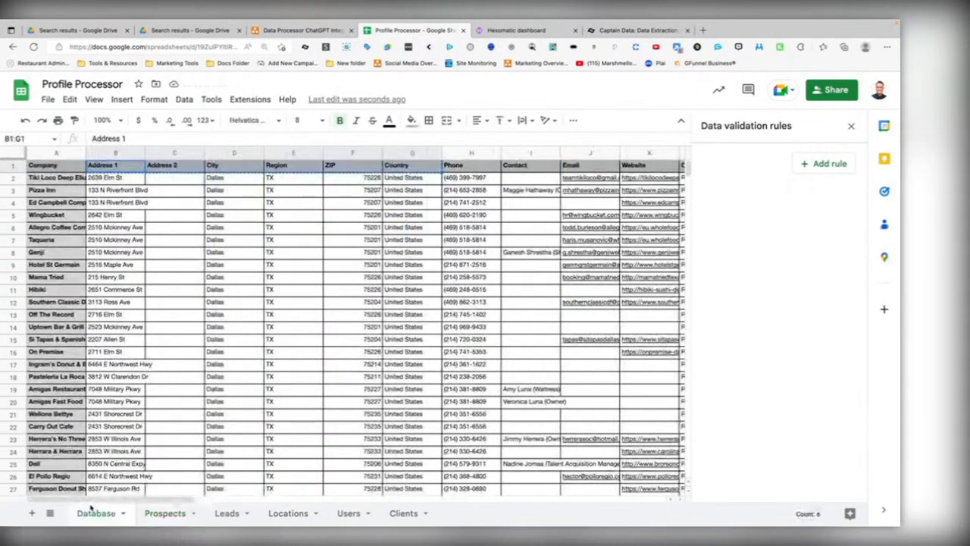
pyautogui.moveTo(91, 502); pyautogui.dragTo(570, 462)
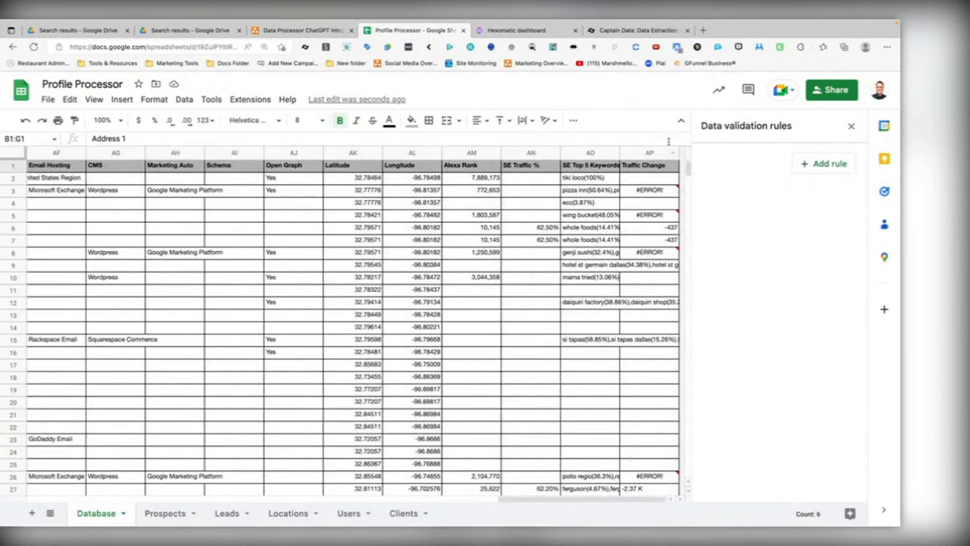
pyautogui.rightClick(648, 153)
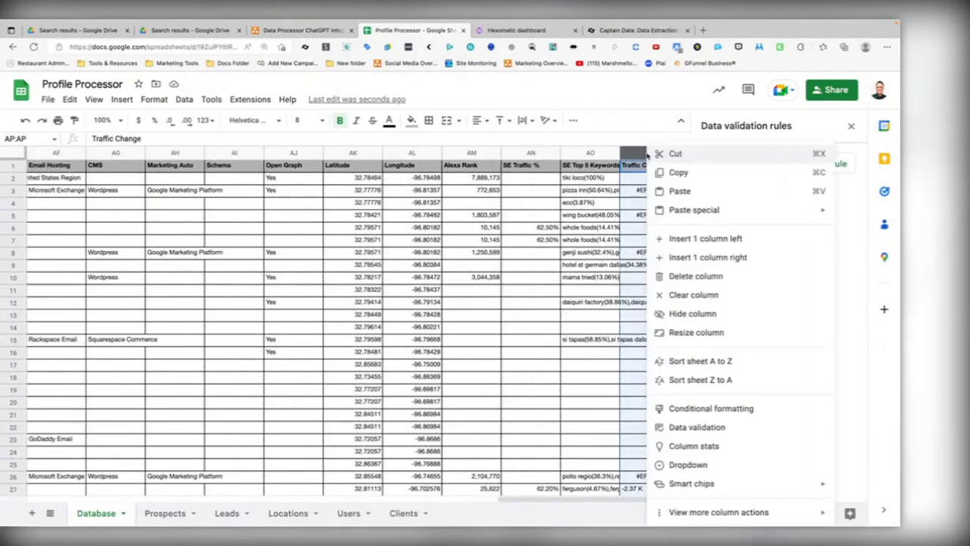
pyautogui.click(756, 262)
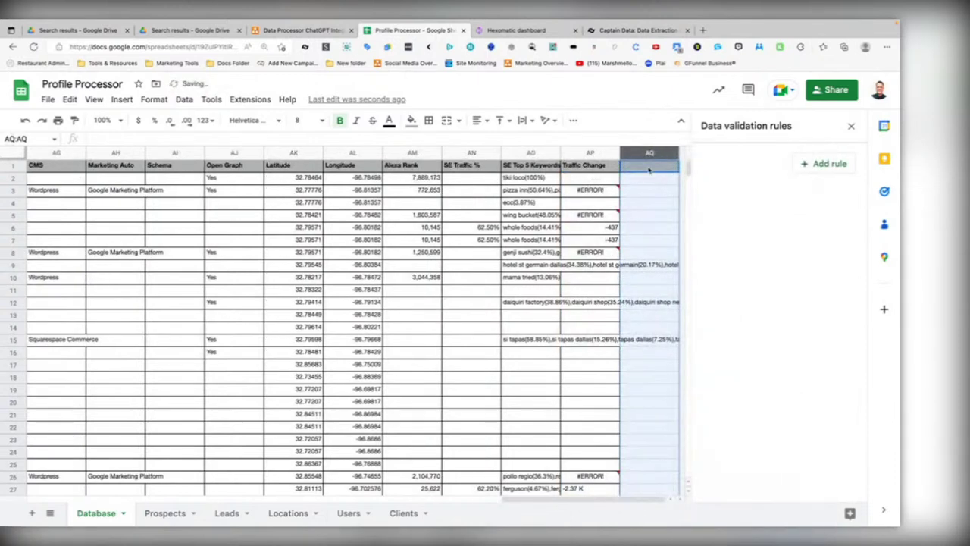
# Enter 'Prospect Ready?' as the new column's header in AQ1.
pyautogui.click(648, 169)
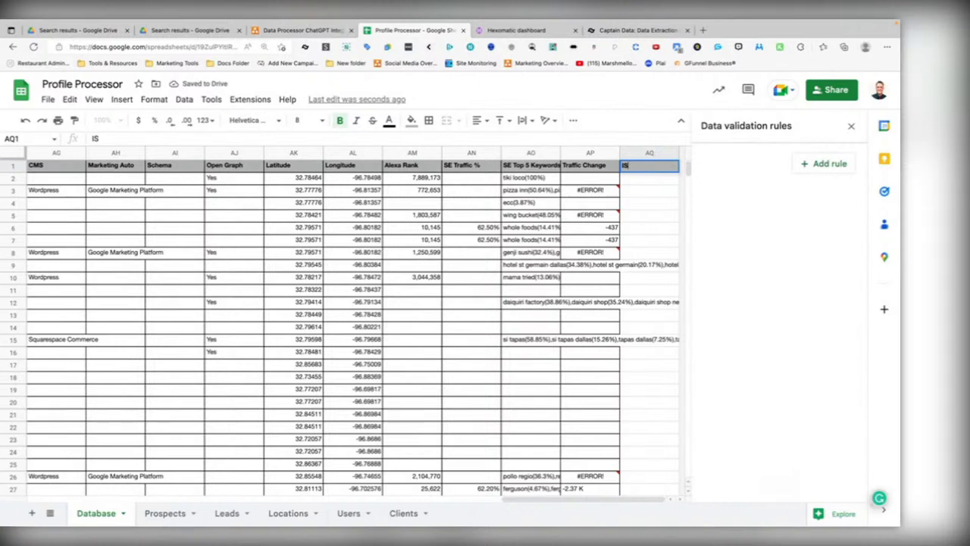
pyautogui.press('BackSpace')
pyautogui.press('BackSpace')
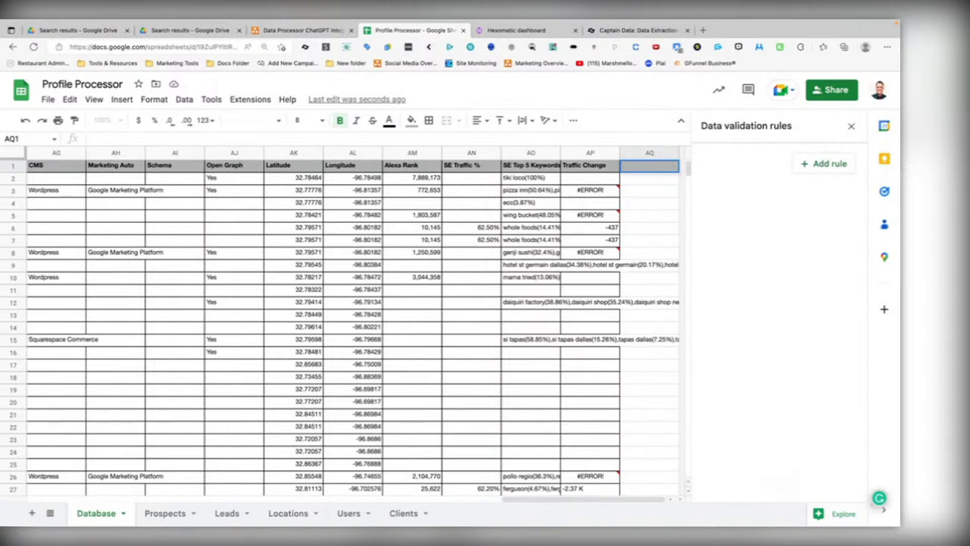
pyautogui.write('Ready For Next Step')
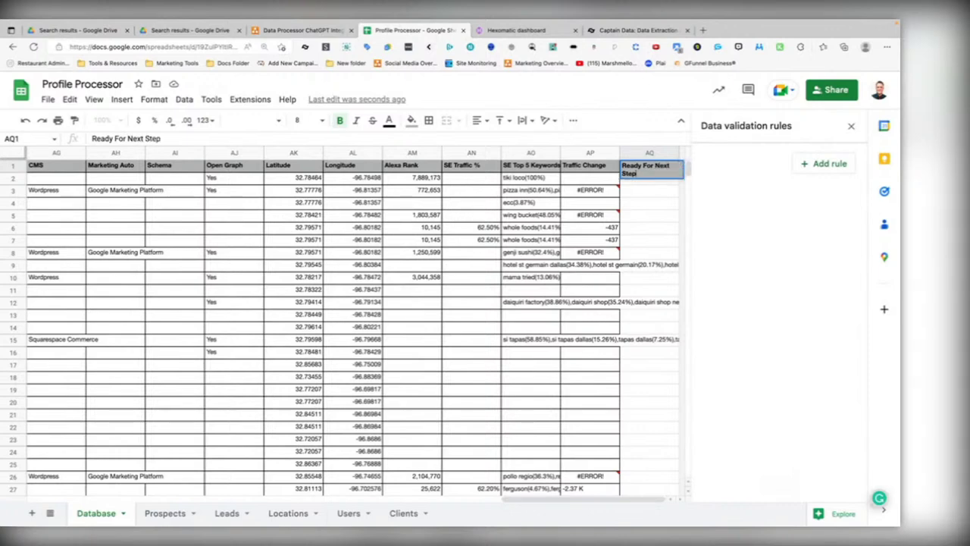
pyautogui.press('BackSpace')
pyautogui.press('BackSpace')
pyautogui.press('BackSpace')
pyautogui.press('BackSpace')
pyautogui.press('BackSpace')
pyautogui.press('BackSpace')
pyautogui.press('BackSpace')
pyautogui.press('BackSpace')
pyautogui.press('BackSpace')
pyautogui.press('BackSpace')
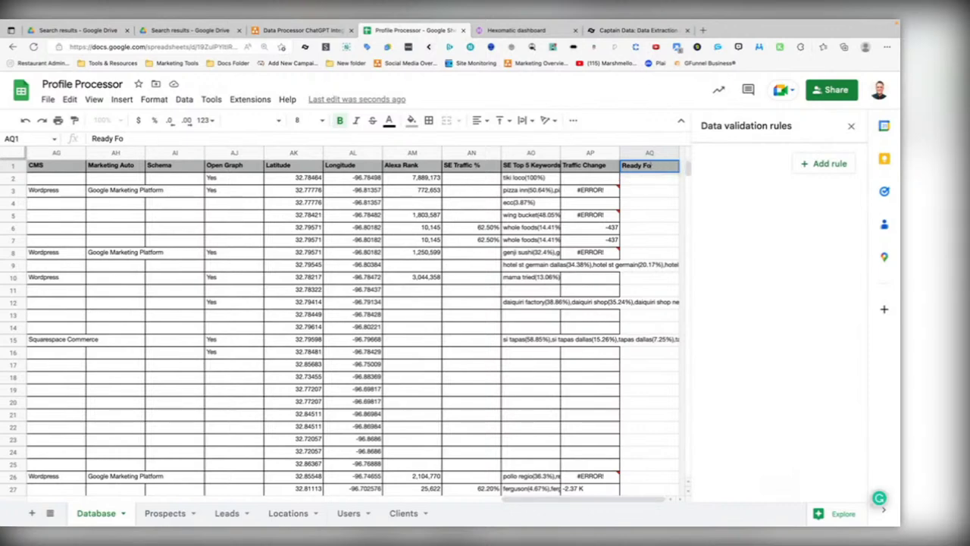
pyautogui.press('BackSpace')
pyautogui.press('BackSpace')
pyautogui.press('BackSpace')
pyautogui.press('BackSpace')
pyautogui.press('BackSpace')
pyautogui.press('BackSpace')
pyautogui.press('BackSpace')
pyautogui.press('BackSpace')
pyautogui.write('Prospect Read')
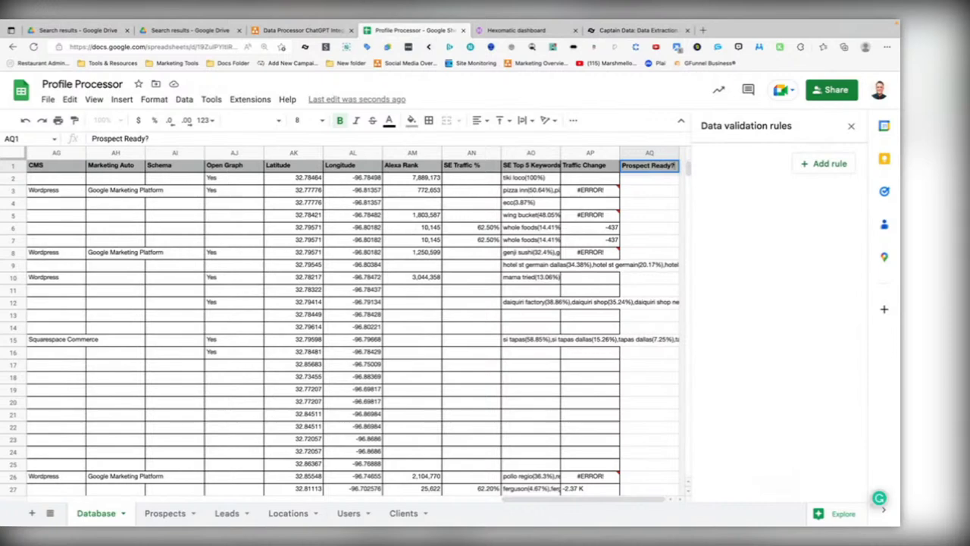
pyautogui.write('y?')
pyautogui.click(645, 230)
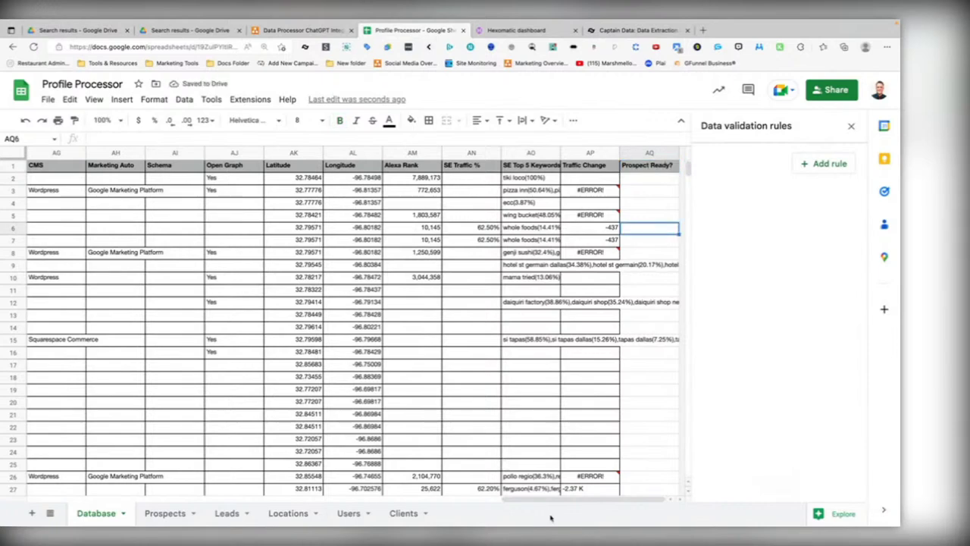
pyautogui.moveTo(556, 501); pyautogui.dragTo(119, 481)
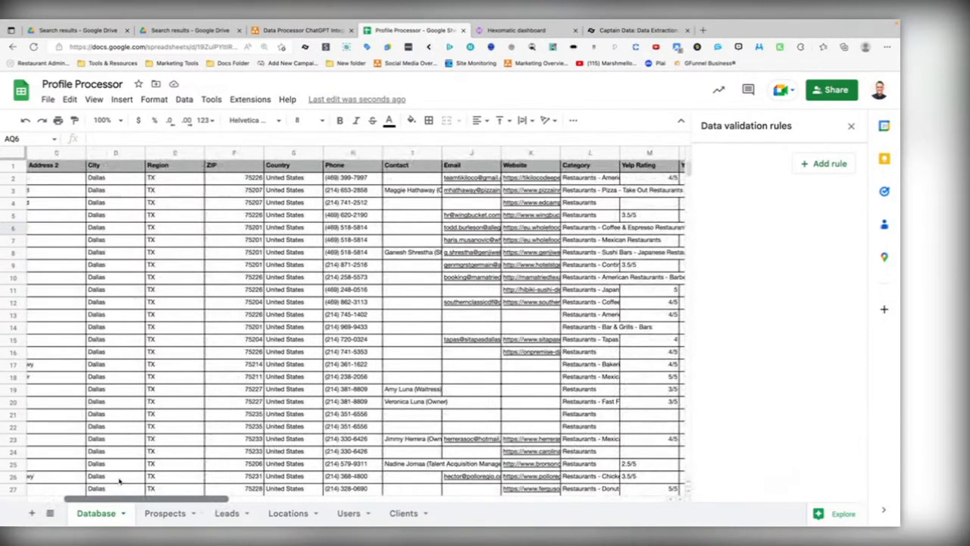
pyautogui.click(408, 170)
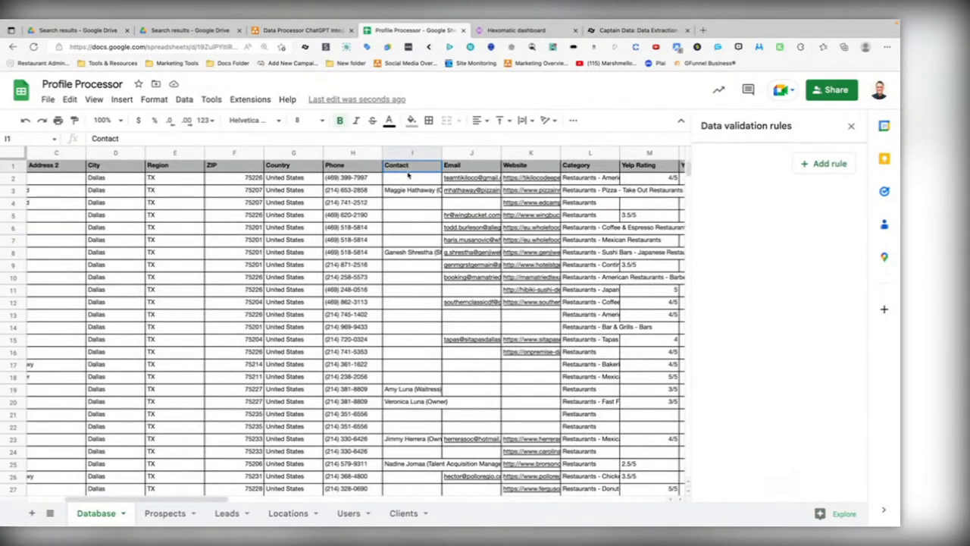
pyautogui.click(410, 181)
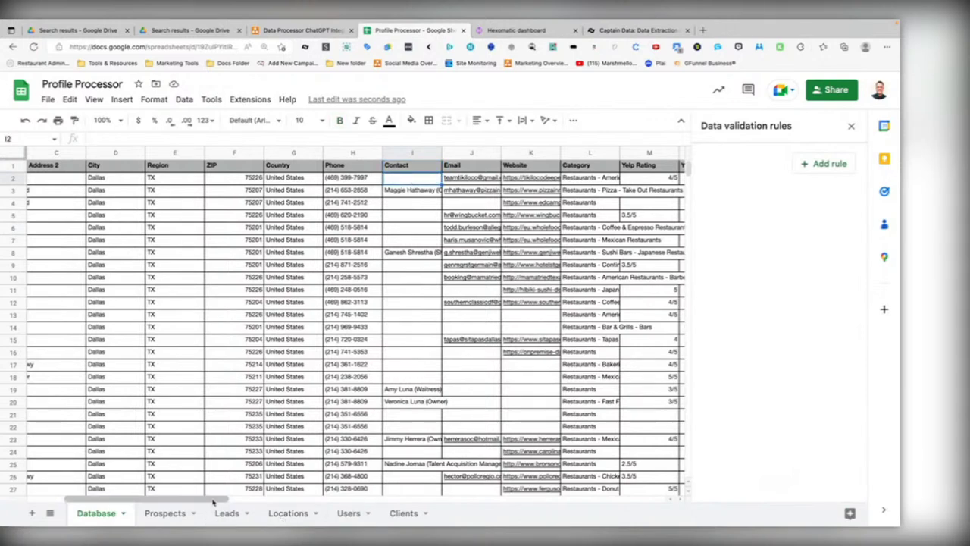
pyautogui.moveTo(216, 502); pyautogui.dragTo(151, 485)
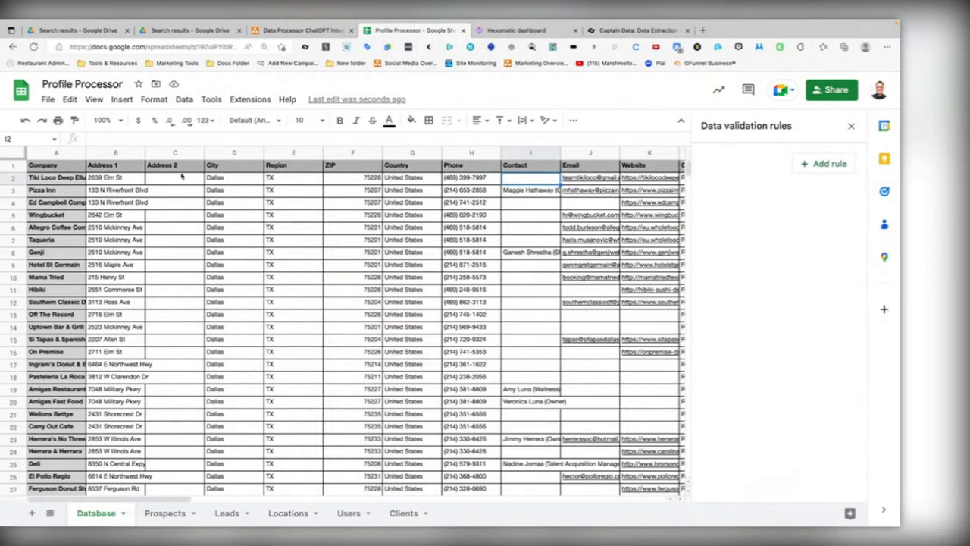
# Enable Apipheny - API connector and authorize it with the Google account.
pyautogui.click(251, 99)
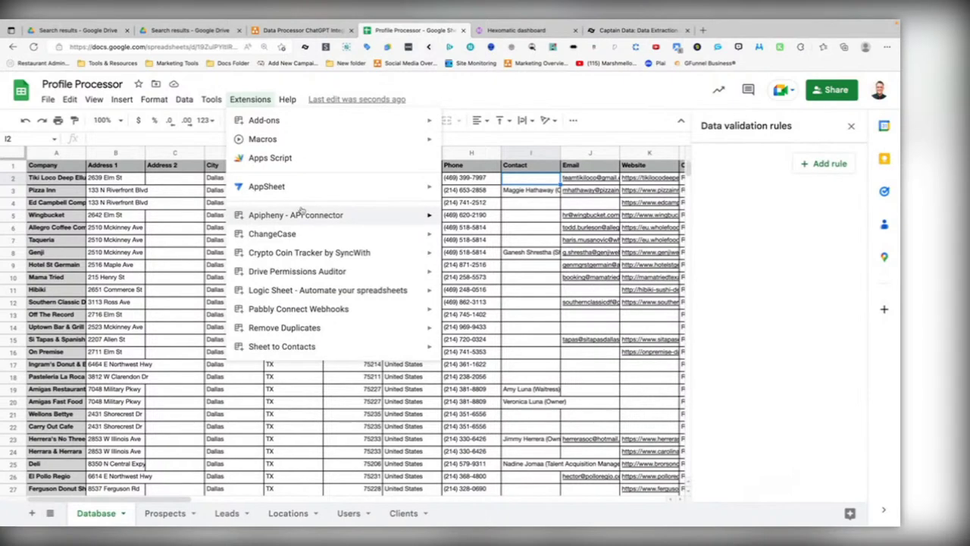
pyautogui.moveTo(294, 216)
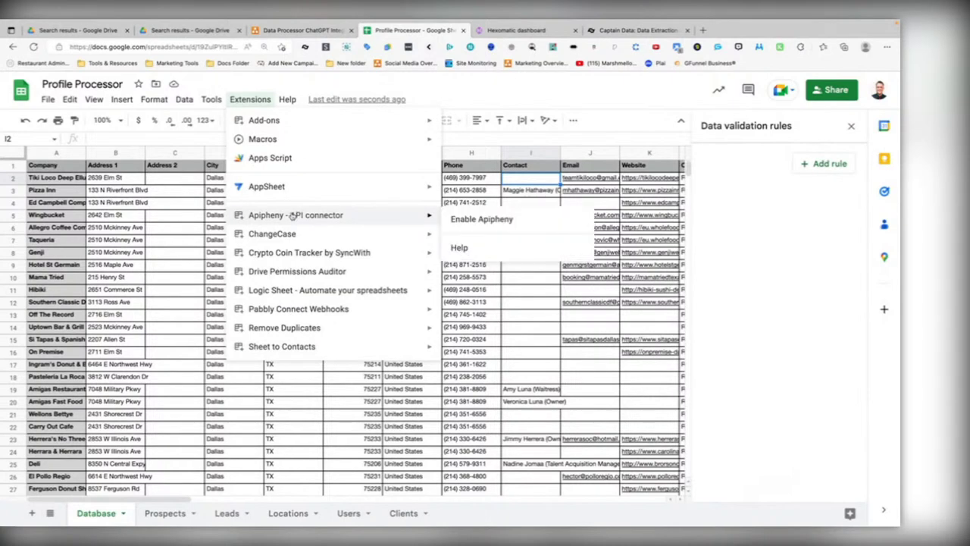
pyautogui.click(463, 222)
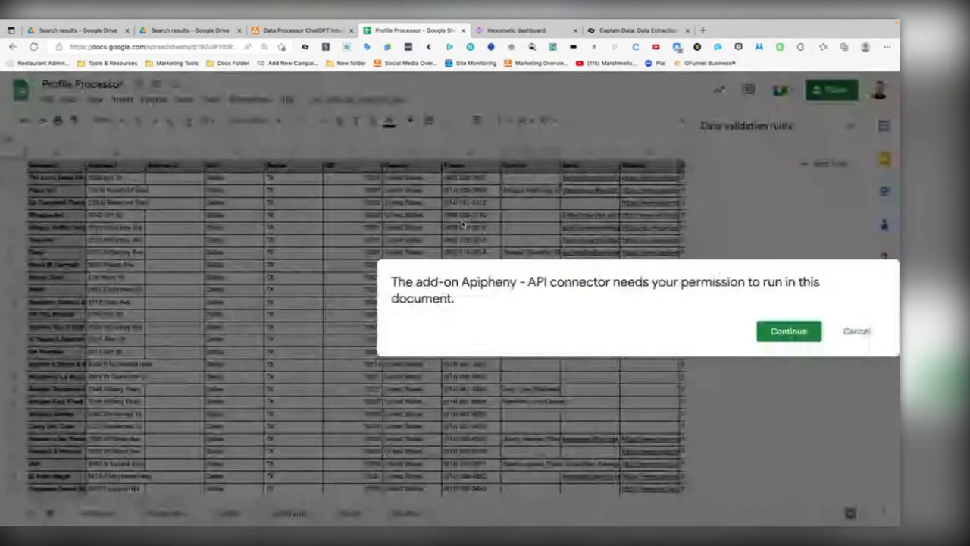
pyautogui.click(785, 333)
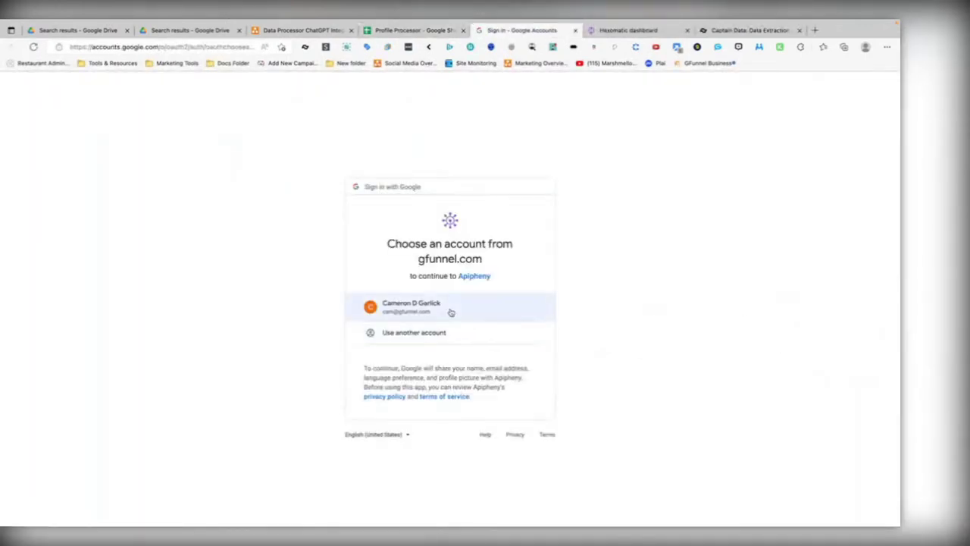
pyautogui.click(450, 309)
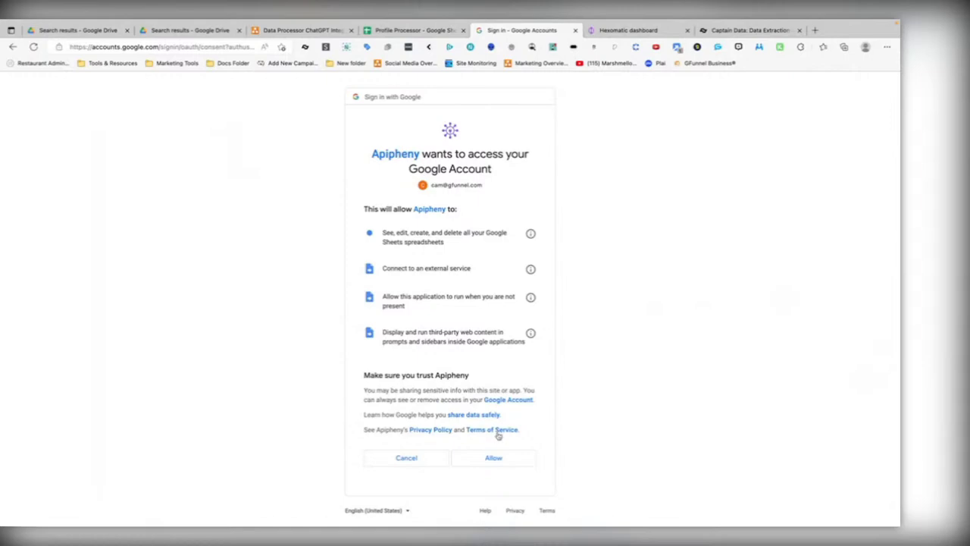
pyautogui.click(494, 458)
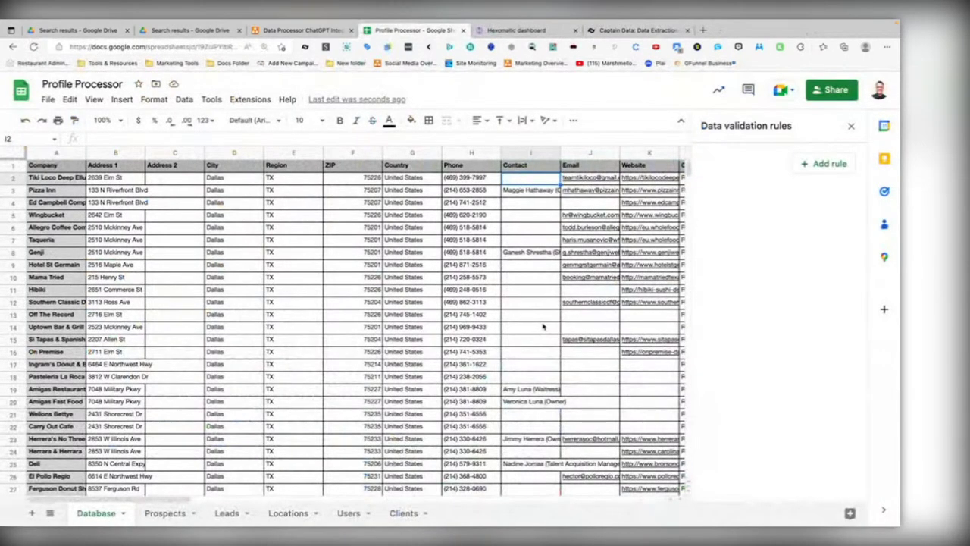
# Run Enable Apipheny again from Extensions now that it is authorized.
pyautogui.click(266, 99)
pyautogui.moveTo(300, 219)
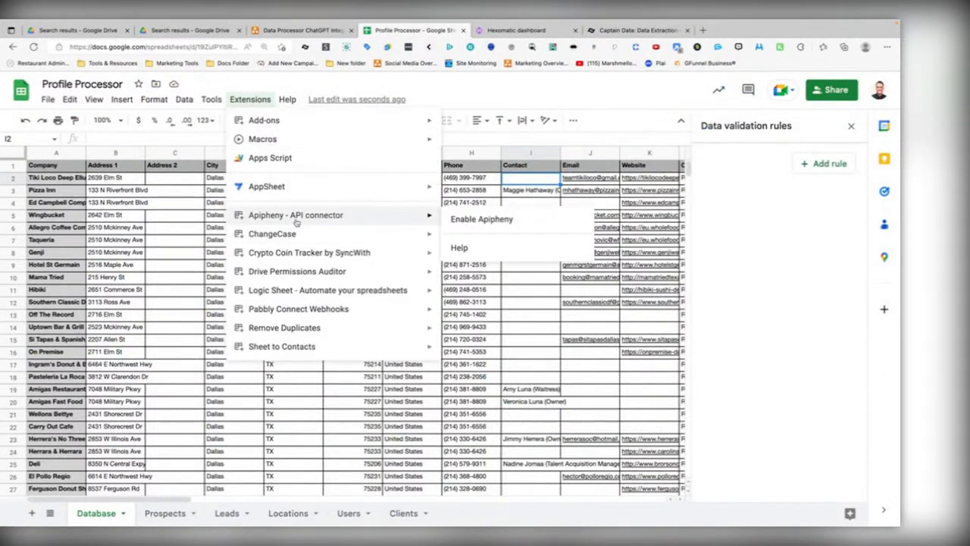
pyautogui.click(481, 218)
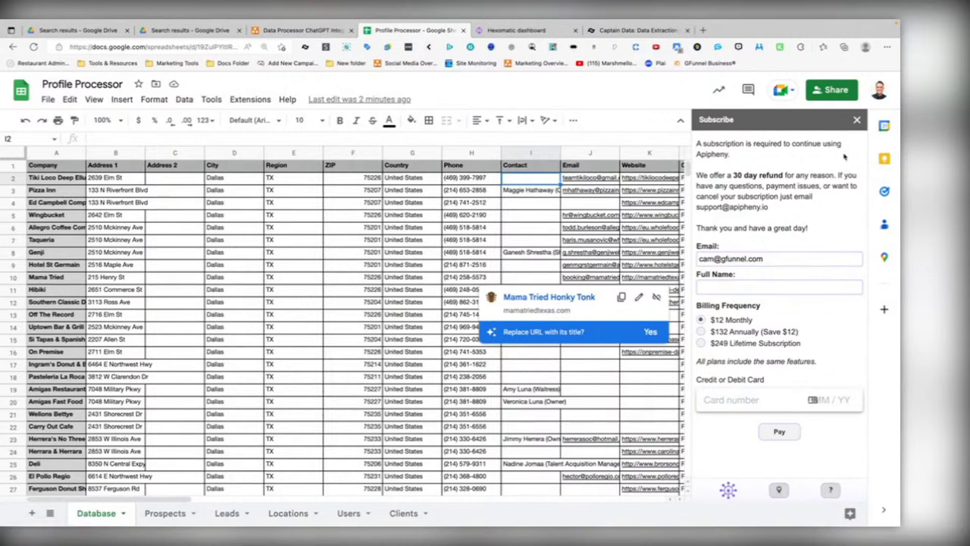
# Close the Apipheny Subscribe sidebar and dismiss the link preview chip at cell I5.
pyautogui.click(856, 121)
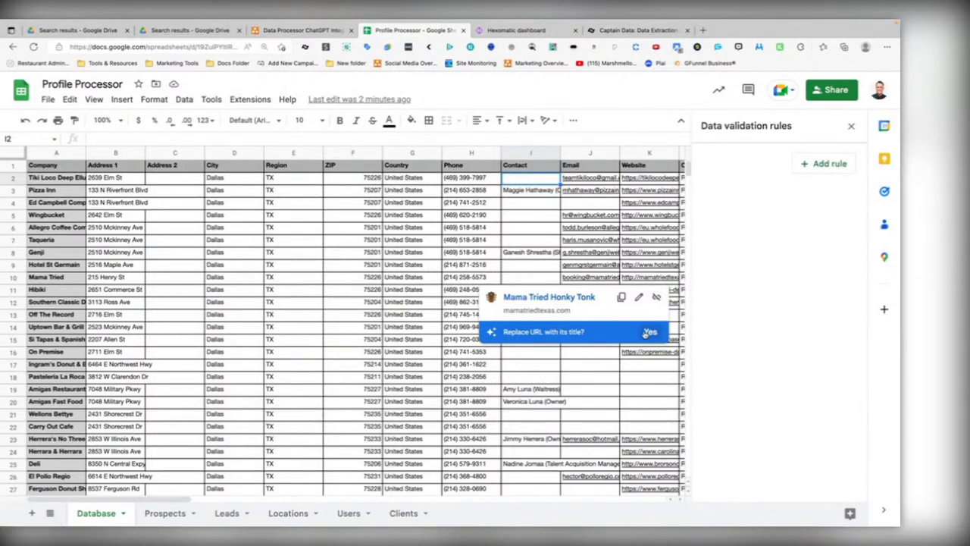
pyautogui.click(548, 216)
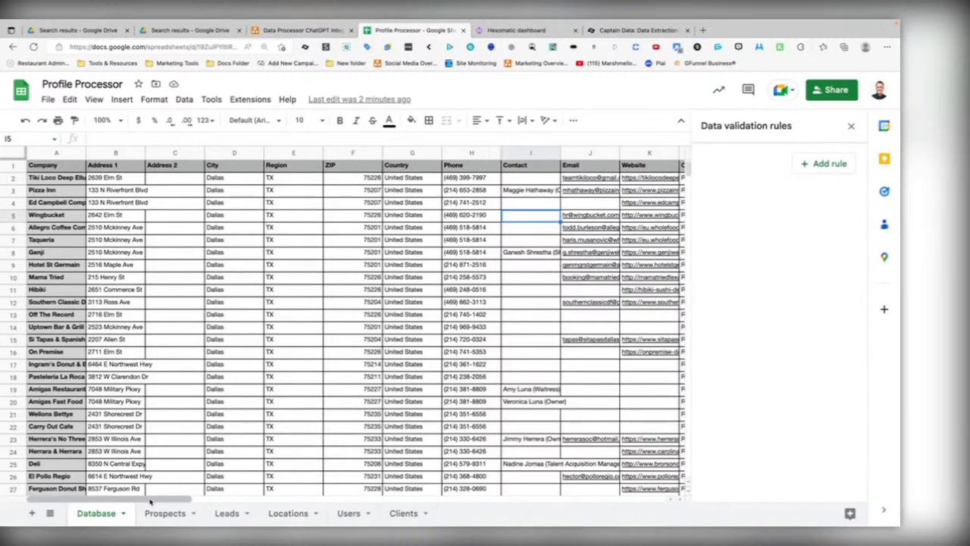
# Select the whole Database sheet and auto-fit every column so full Company names show.
pyautogui.moveTo(150, 502); pyautogui.dragTo(236, 523)
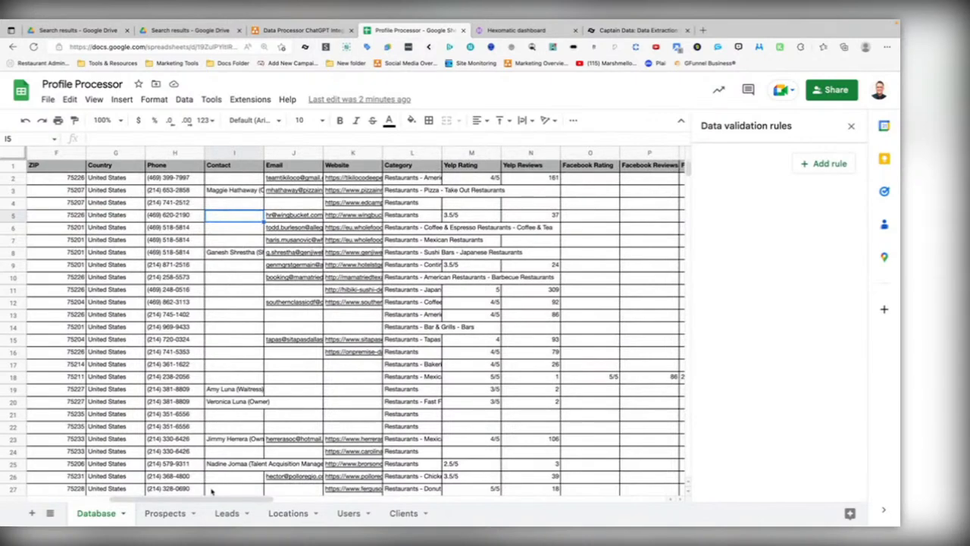
pyautogui.moveTo(207, 497); pyautogui.dragTo(124, 497)
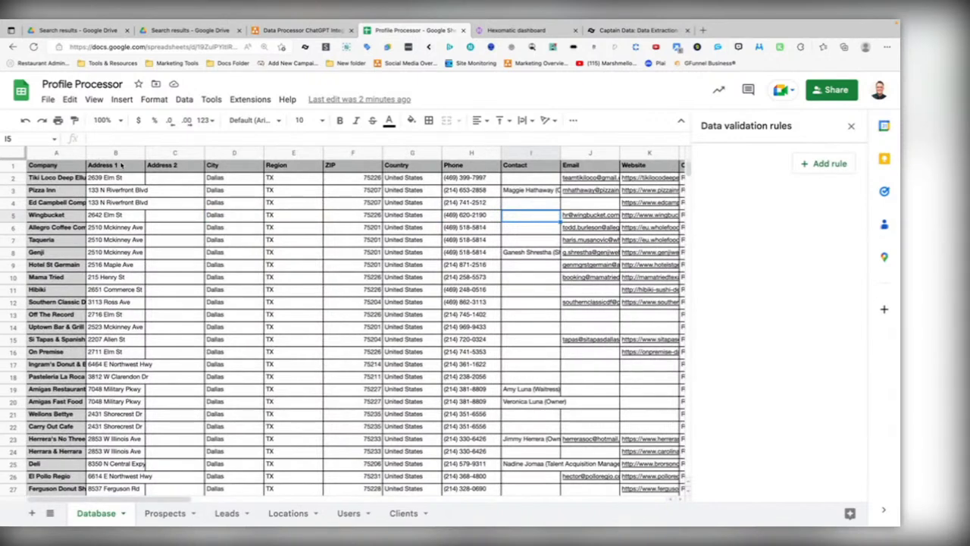
pyautogui.click(16, 152)
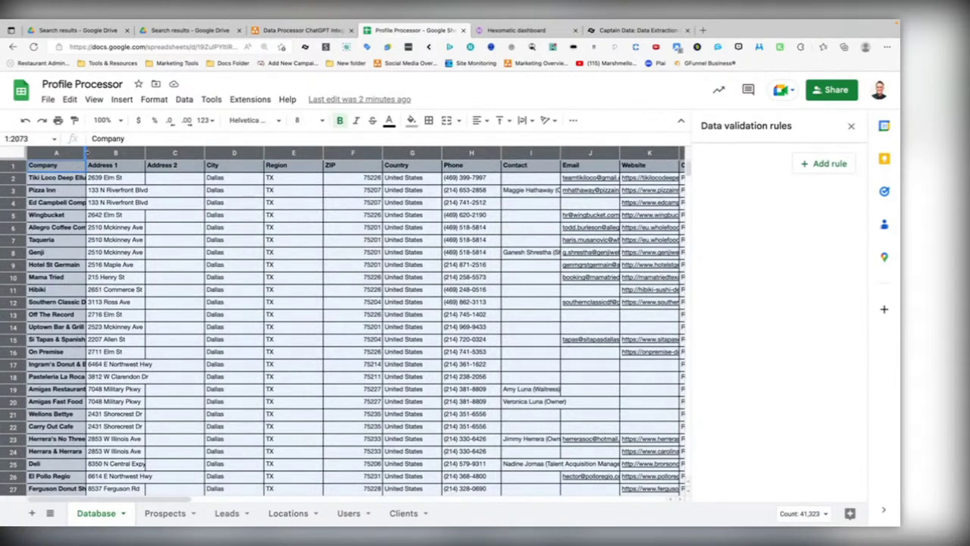
pyautogui.doubleClick(86, 152)
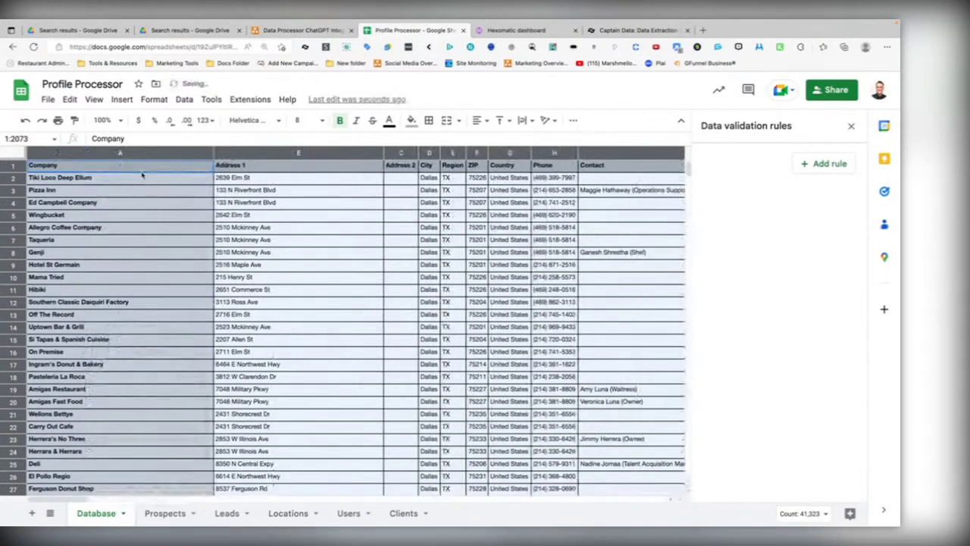
pyautogui.scroll(-2, 126, 415)
pyautogui.scroll(-20, 125, 415)
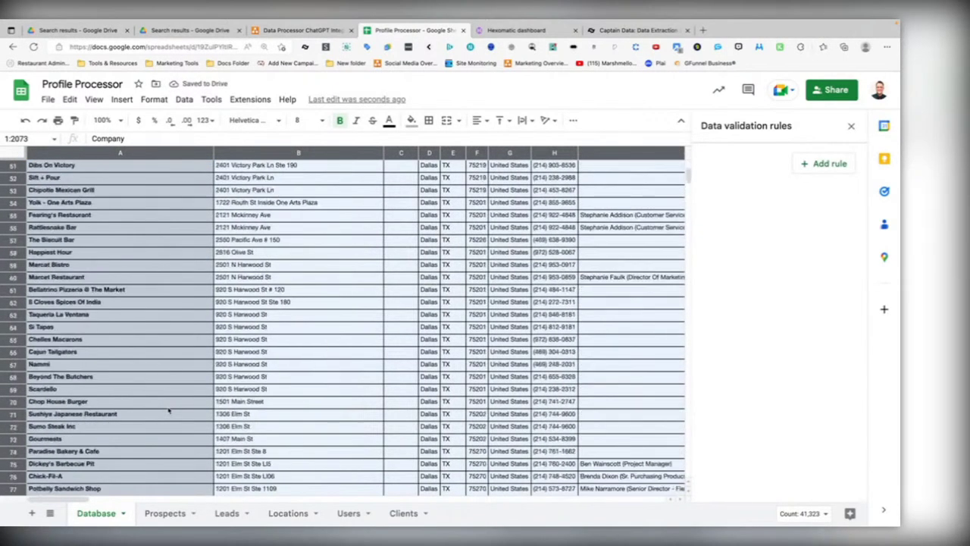
pyautogui.scroll(-1, 334, 396)
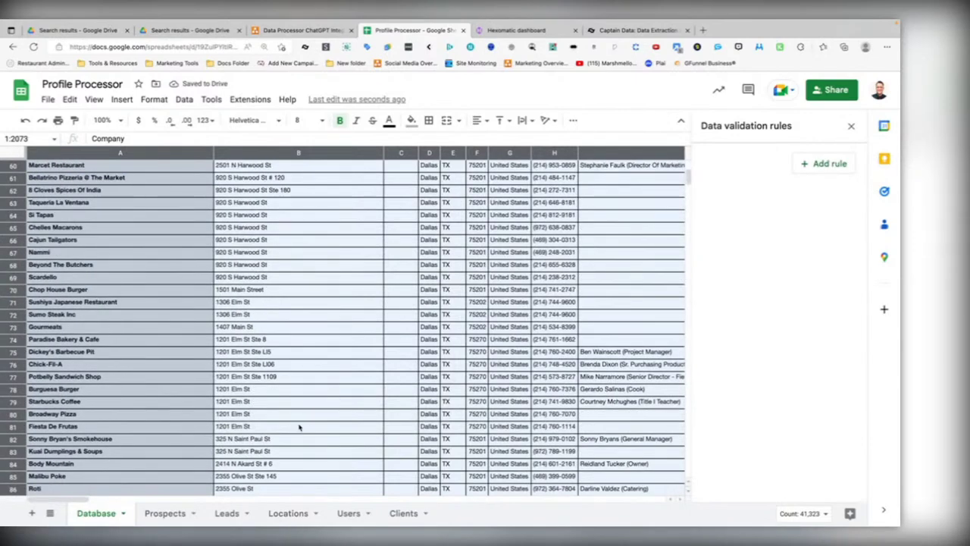
pyautogui.scroll(-7, 264, 394)
pyautogui.scroll(9, 417, 379)
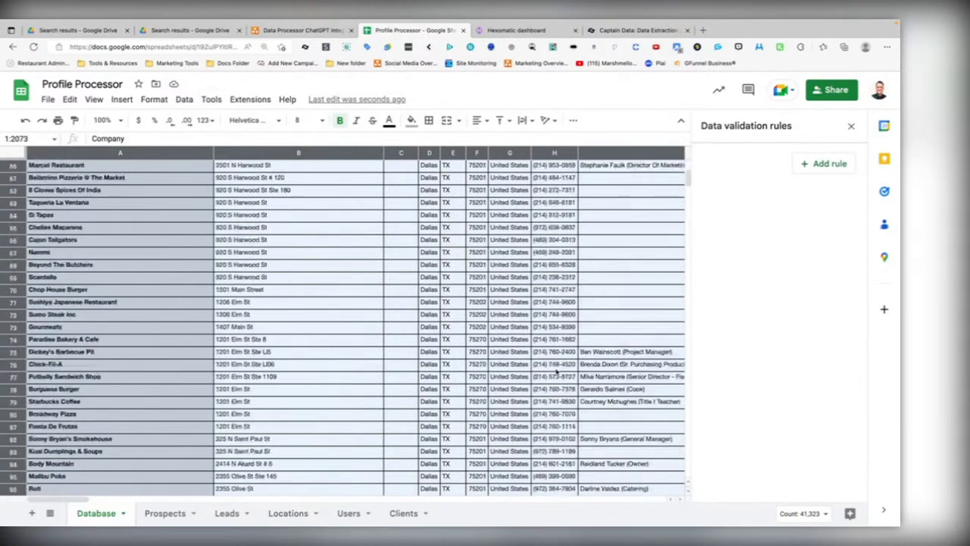
pyautogui.scroll(18, 557, 371)
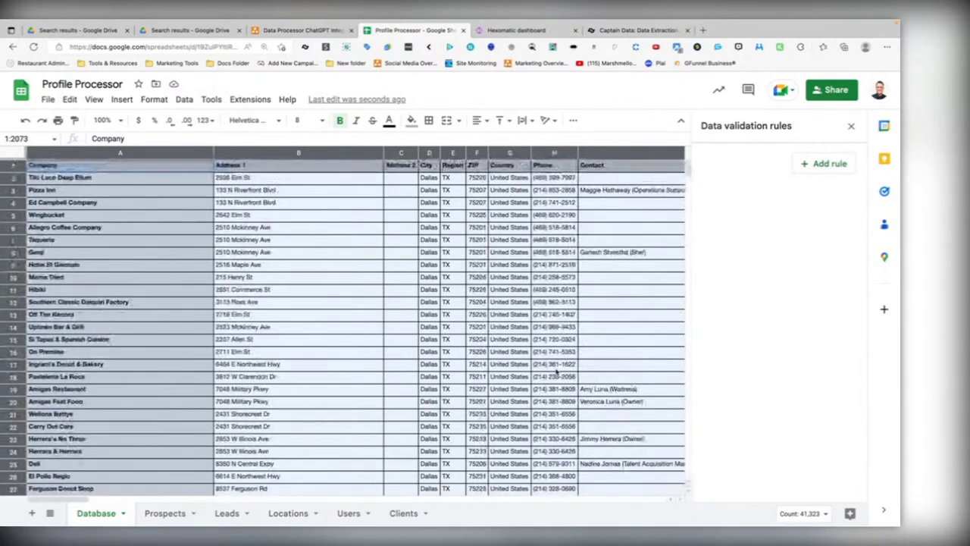
pyautogui.moveTo(91, 500); pyautogui.dragTo(500, 489)
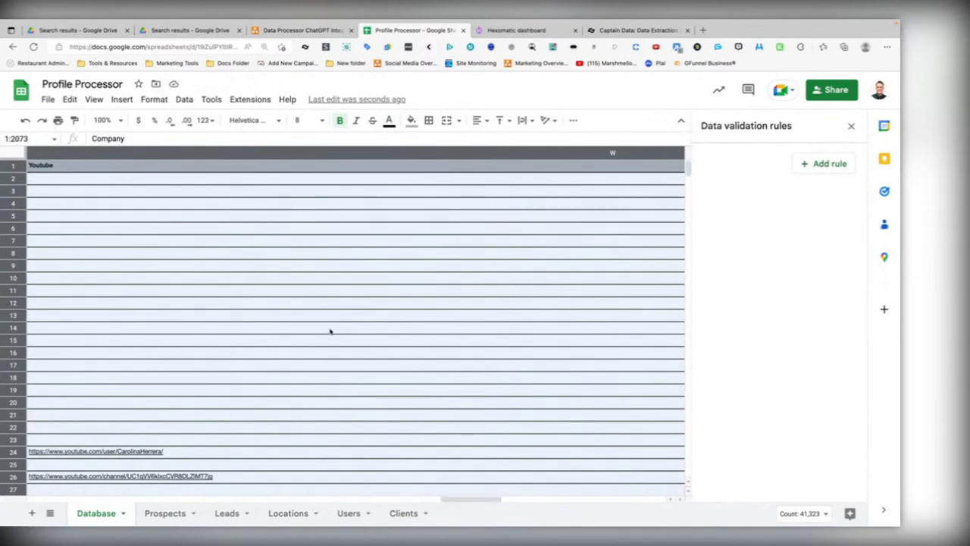
pyautogui.scroll(-2, 330, 330)
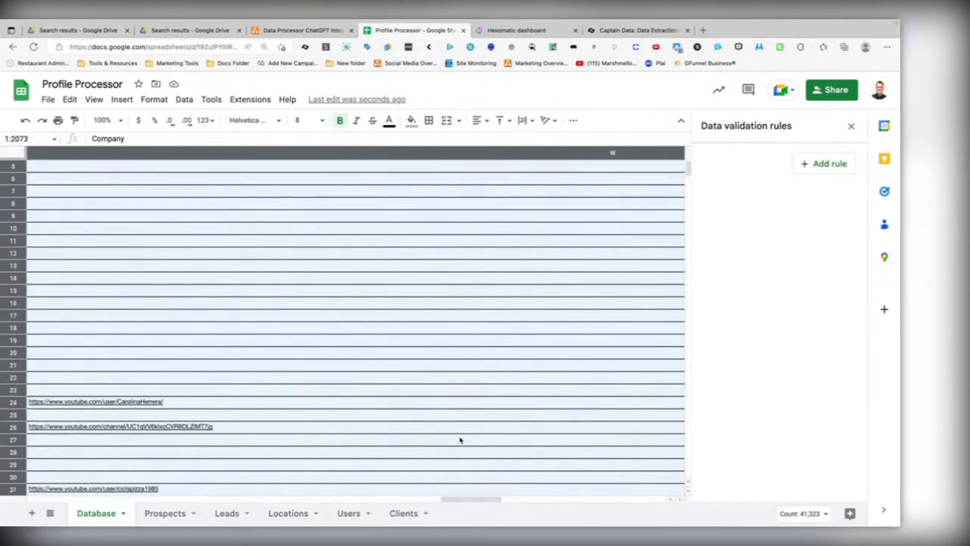
pyautogui.moveTo(465, 495); pyautogui.dragTo(540, 485)
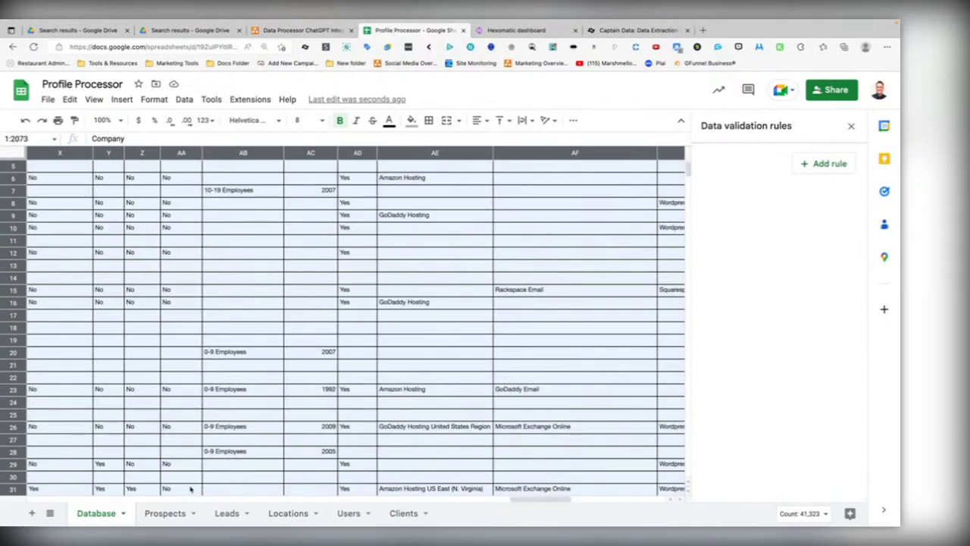
pyautogui.moveTo(542, 501); pyautogui.dragTo(530, 501)
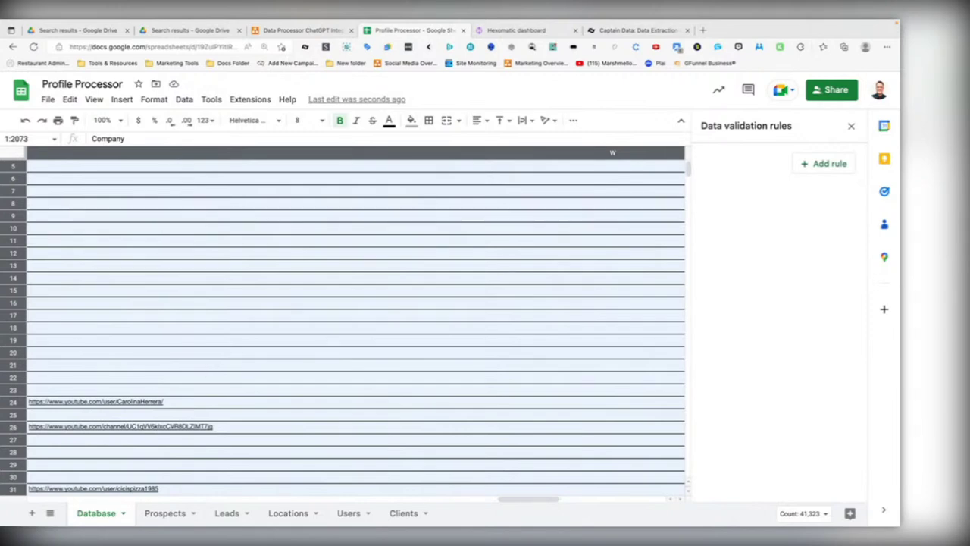
pyautogui.scroll(-5, 282, 329)
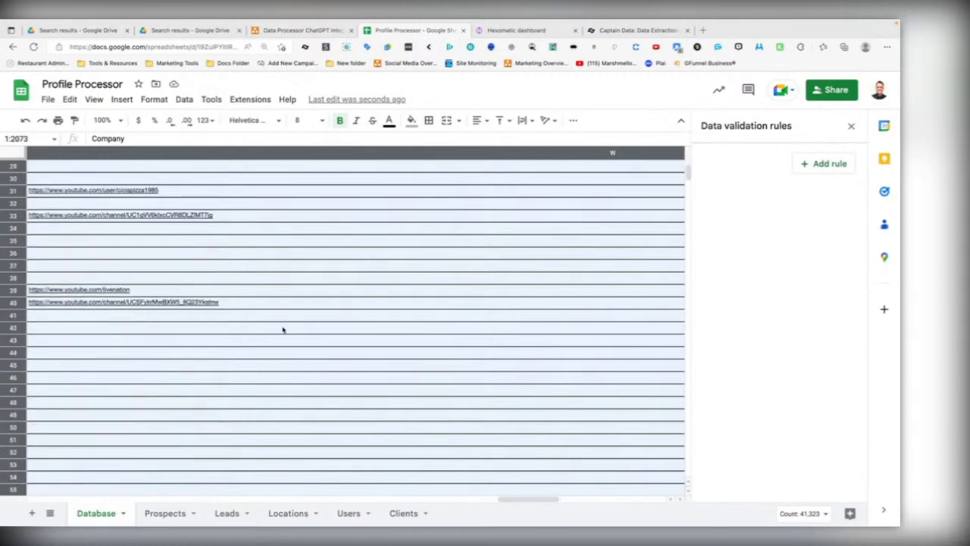
pyautogui.scroll(6, 282, 329)
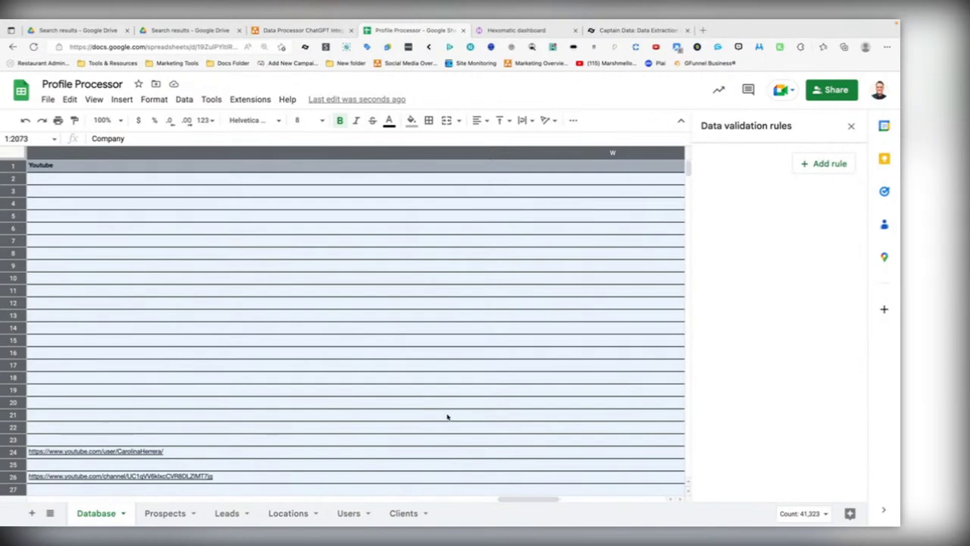
pyautogui.hscroll(-5, 385, 481)
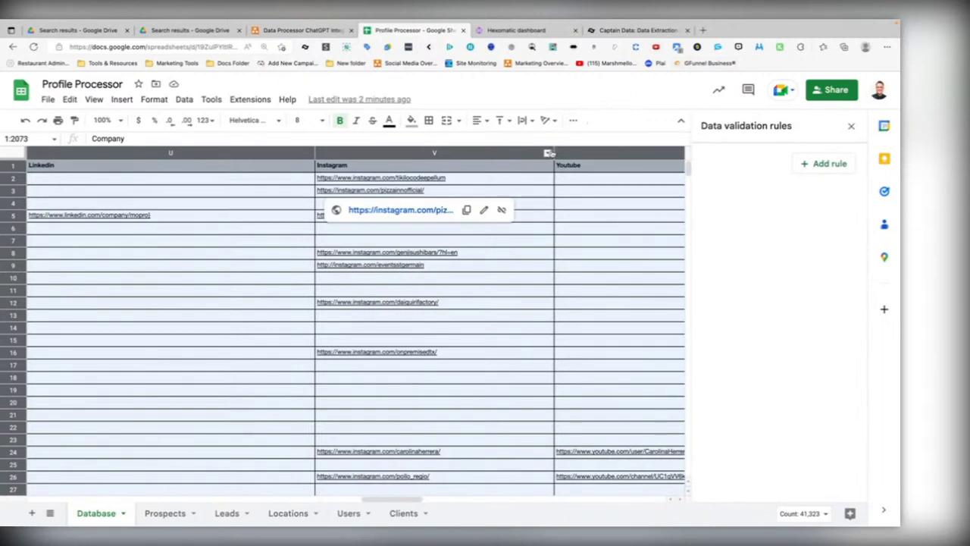
# Widen the Instagram column and shrink the oversized Contact column.
pyautogui.click(555, 153)
pyautogui.moveTo(556, 152); pyautogui.dragTo(695, 154)
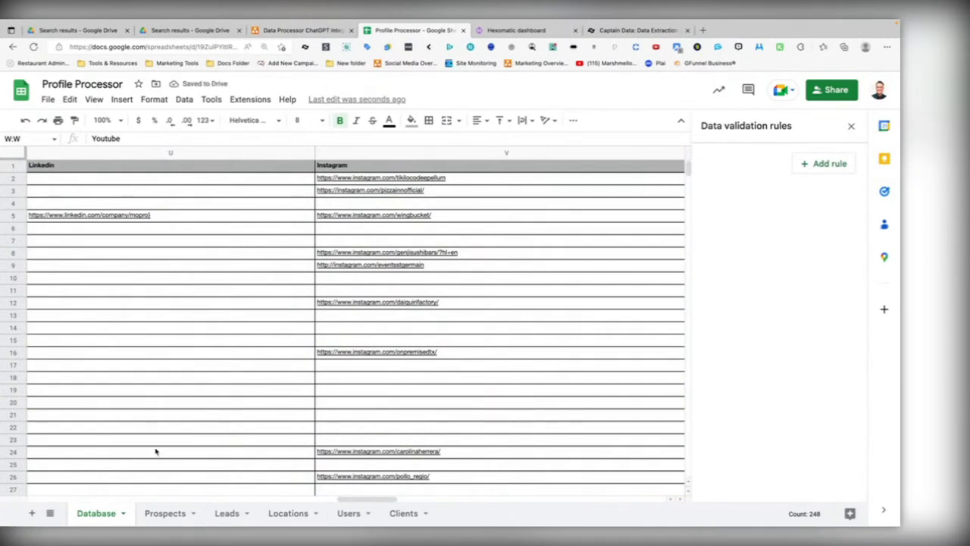
pyautogui.moveTo(379, 500); pyautogui.dragTo(91, 508)
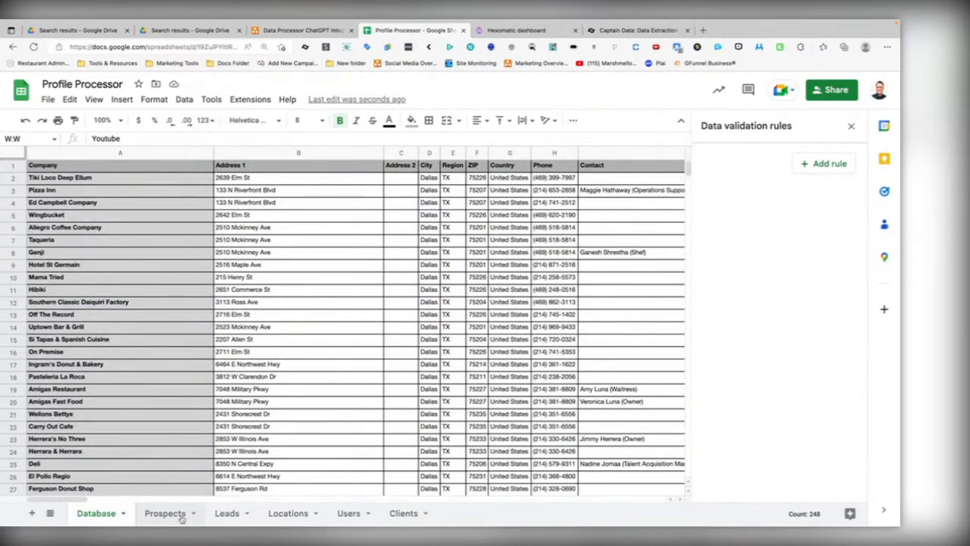
pyautogui.moveTo(83, 500); pyautogui.dragTo(122, 501)
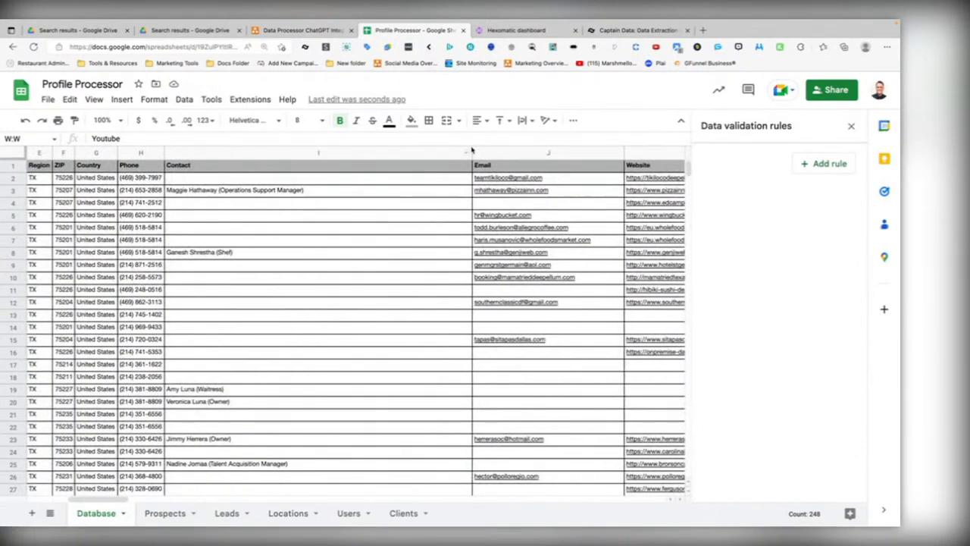
pyautogui.moveTo(471, 151); pyautogui.dragTo(339, 152)
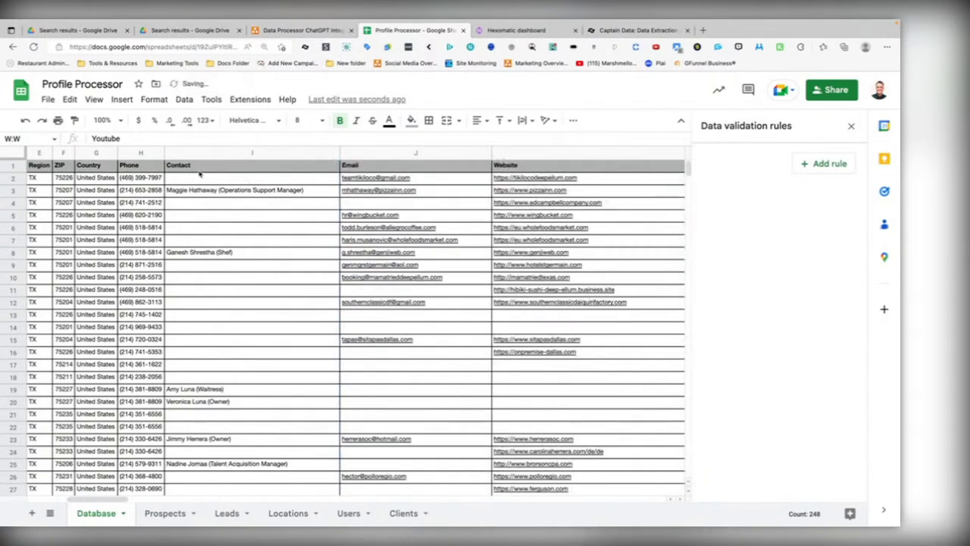
# Add a conditional formatting rule filling empty Contact column cells yellow.
pyautogui.click(212, 155)
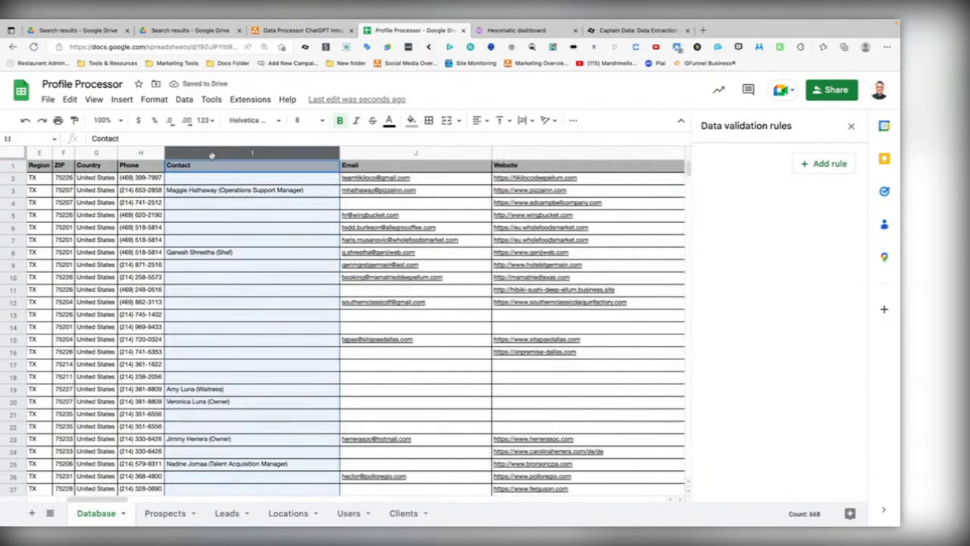
pyautogui.click(156, 101)
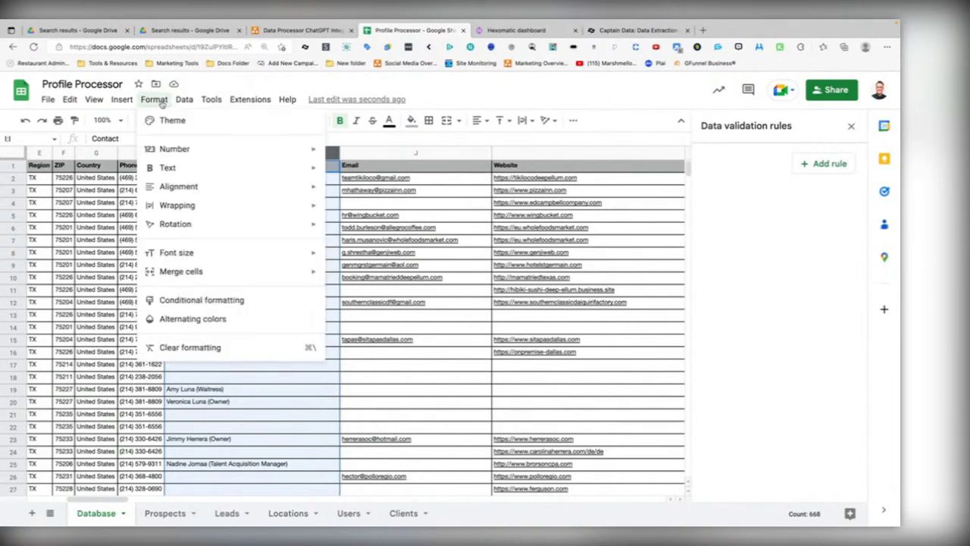
pyautogui.click(202, 300)
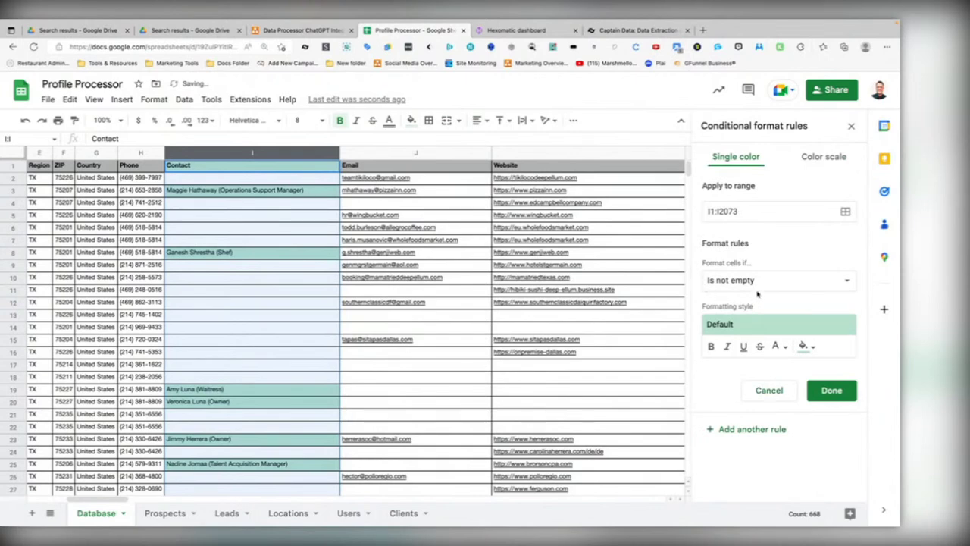
pyautogui.click(765, 287)
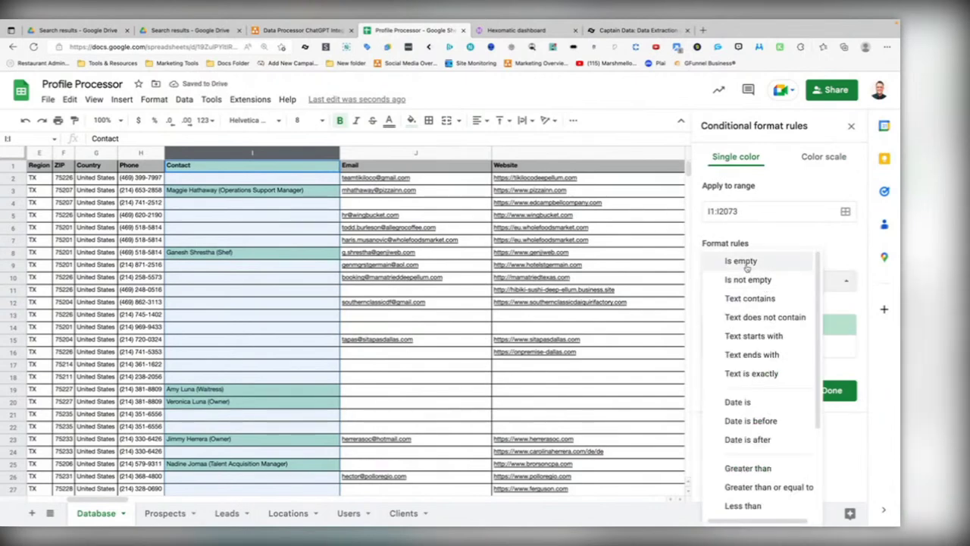
pyautogui.click(746, 262)
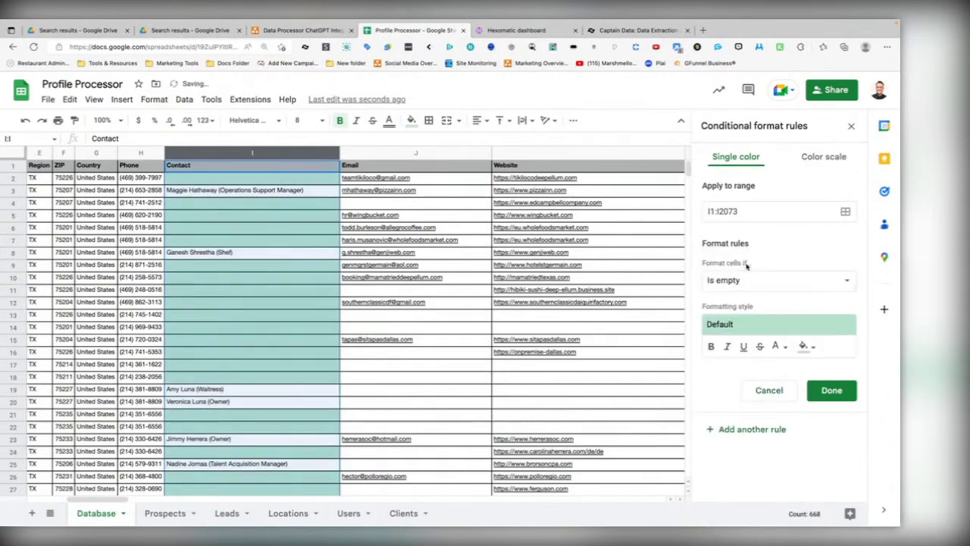
pyautogui.click(805, 346)
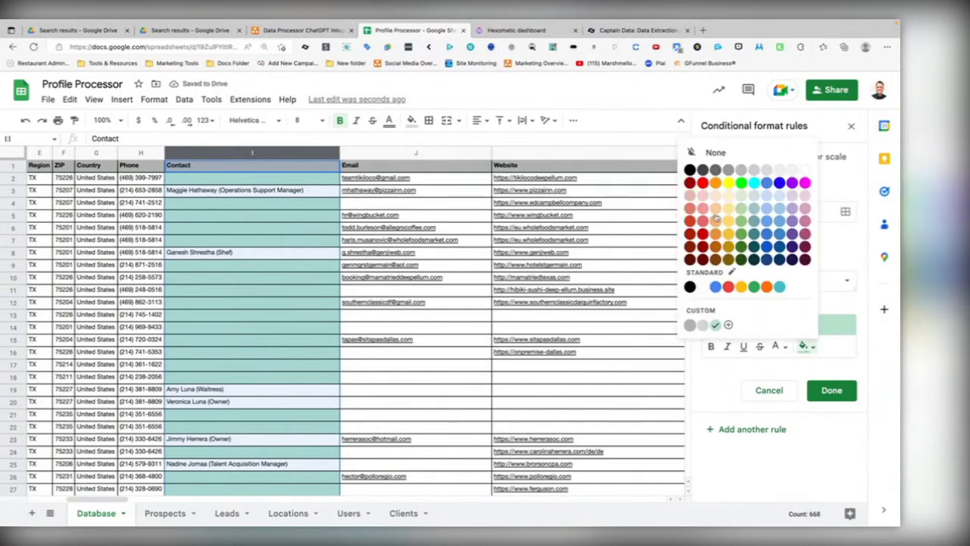
pyautogui.click(729, 183)
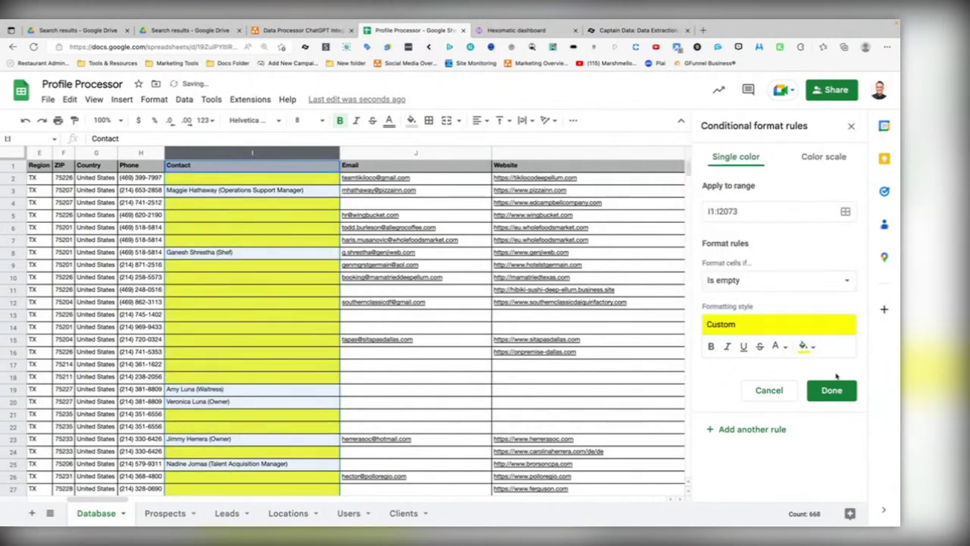
pyautogui.click(834, 388)
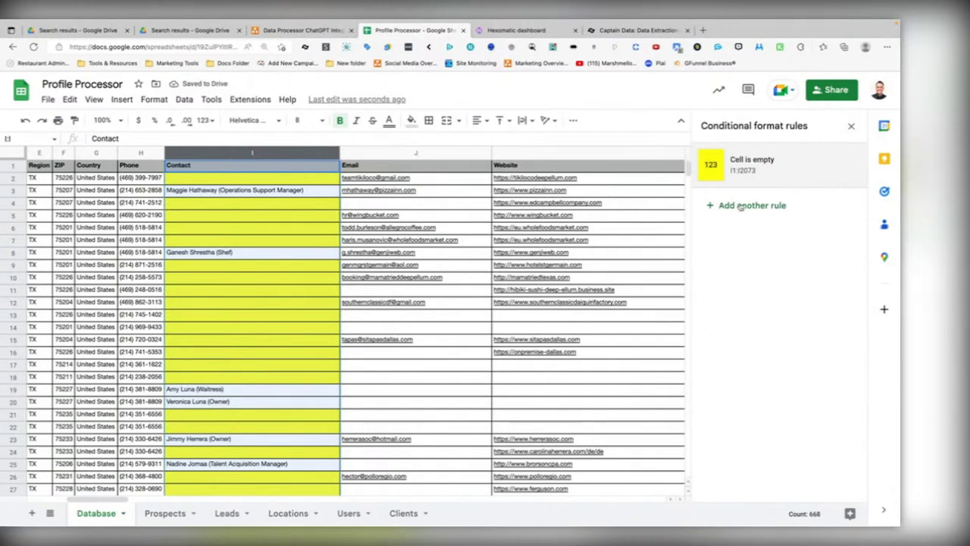
# Reopen the empty-cell rule and bring up the range picker for I1:I2073.
pyautogui.click(720, 173)
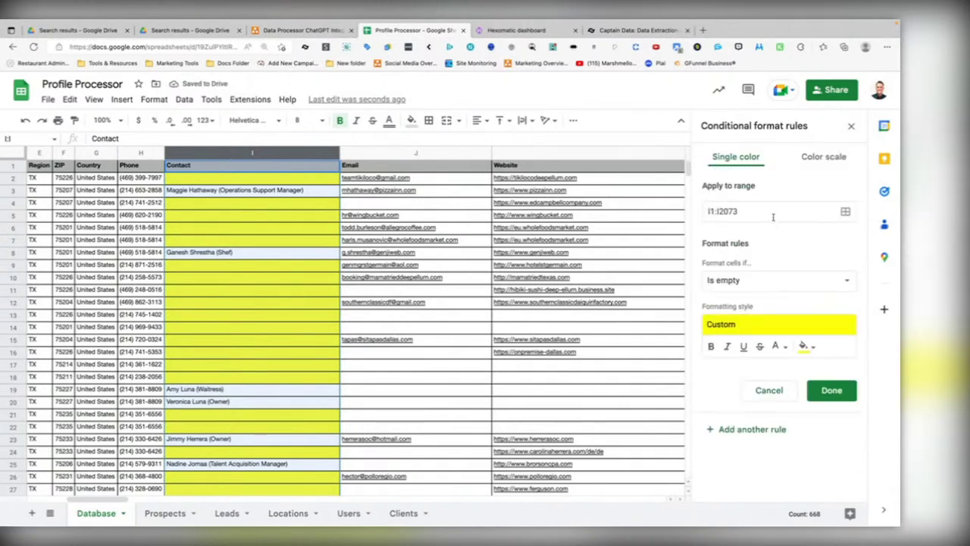
pyautogui.moveTo(774, 217); pyautogui.dragTo(704, 214)
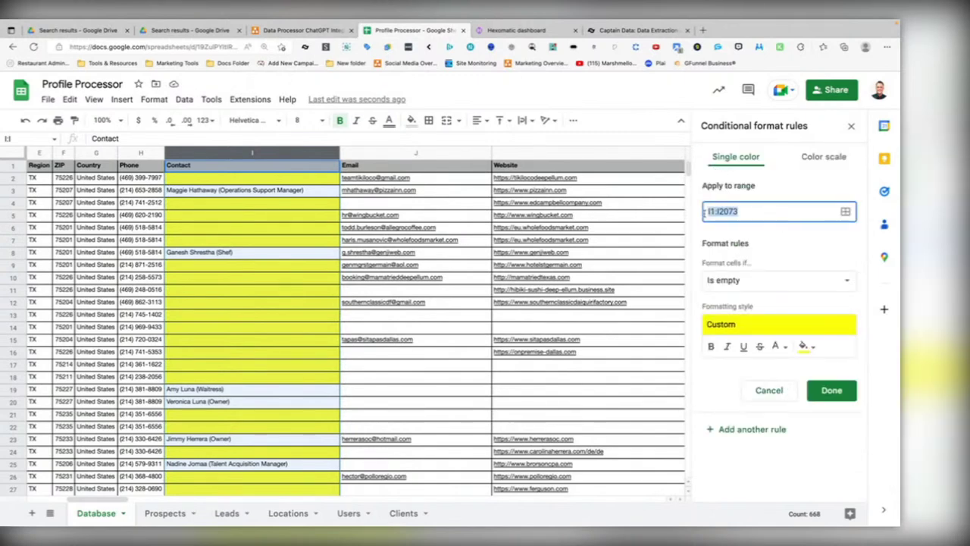
pyautogui.click(845, 212)
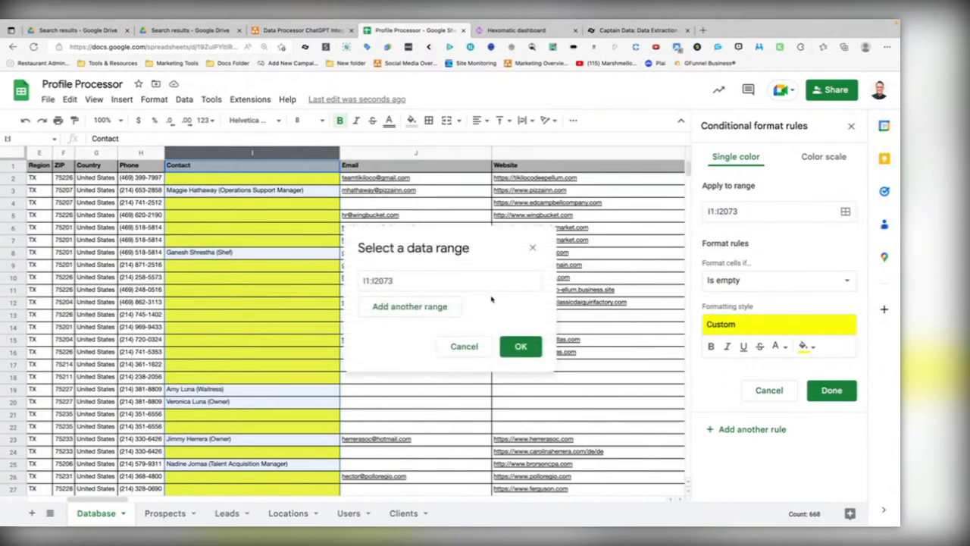
# Replace the rule's range I1:I2073 with the whole sheet, A1:AQ2073, and save it.
pyautogui.moveTo(412, 286); pyautogui.dragTo(339, 284)
pyautogui.press('BackSpace')
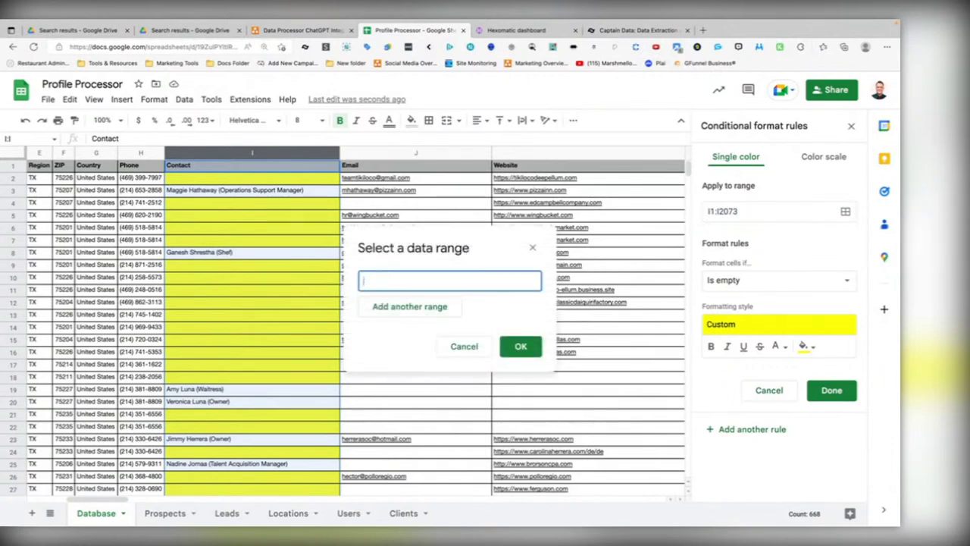
pyautogui.click(14, 153)
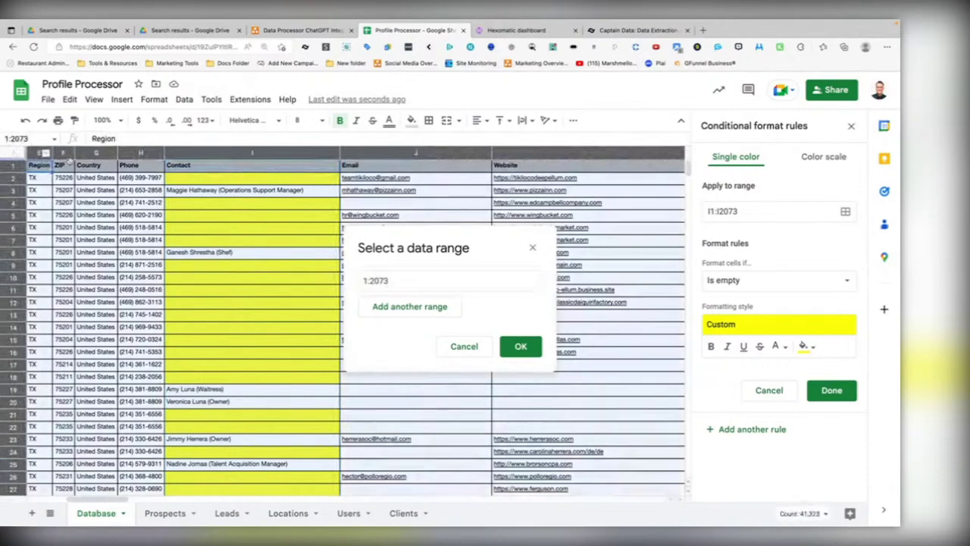
pyautogui.click(521, 345)
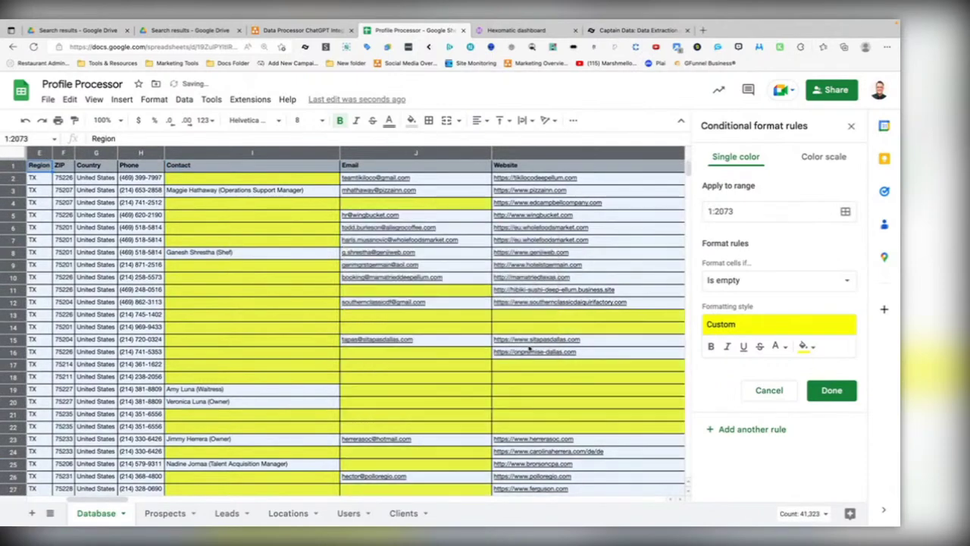
pyautogui.scroll(-5, 364, 414)
pyautogui.scroll(-10, 359, 417)
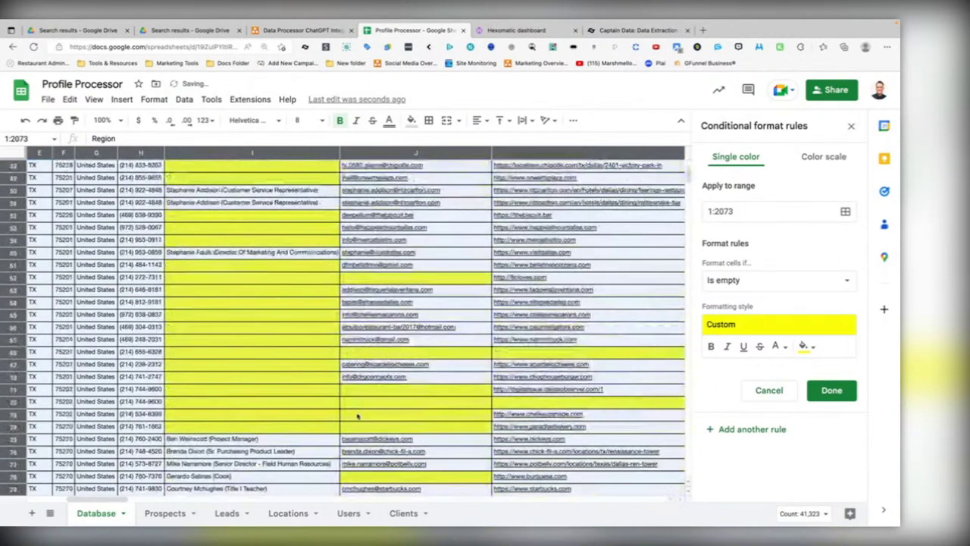
pyautogui.scroll(15, 364, 409)
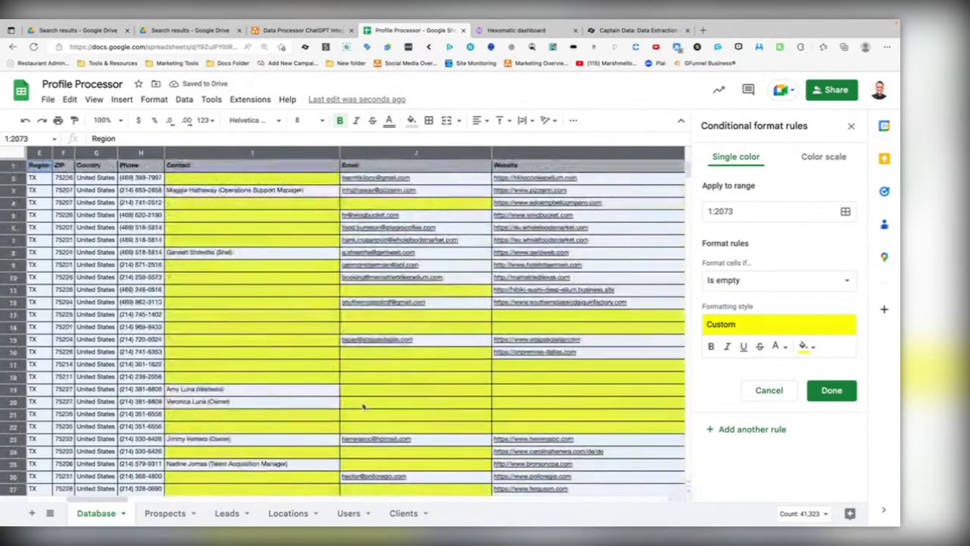
pyautogui.click(832, 389)
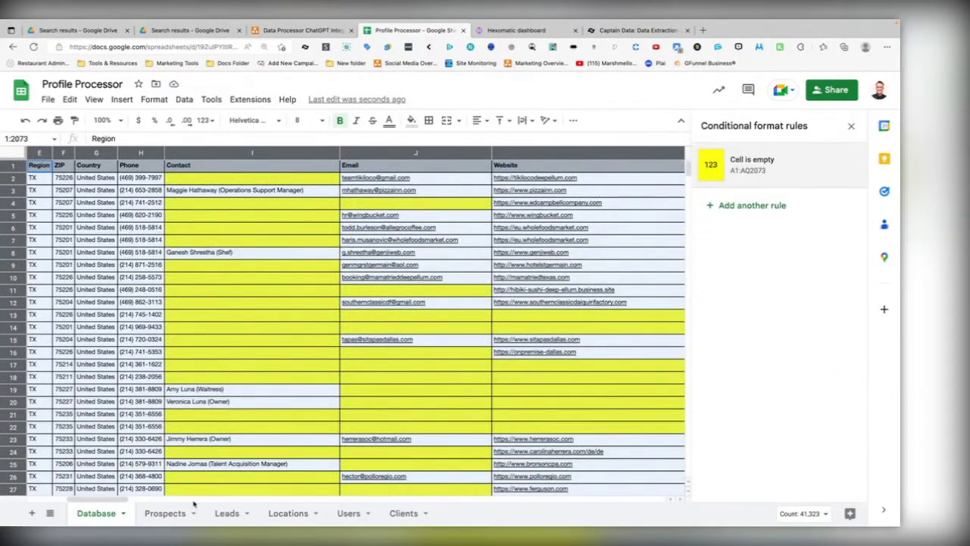
pyautogui.hscroll(-5, 93, 492)
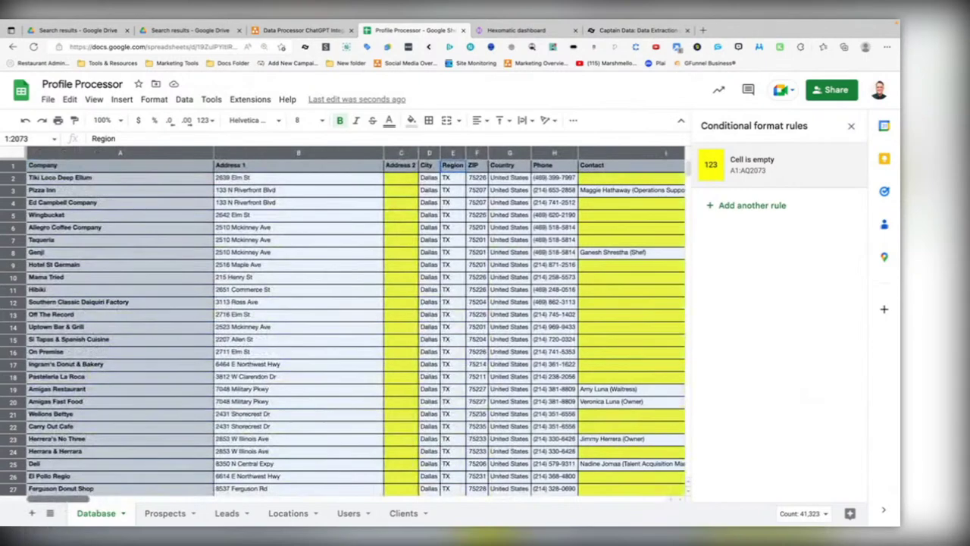
# Freeze the header row so it stays visible while scrolling.
pyautogui.click(79, 164)
pyautogui.click(81, 153)
pyautogui.rightClick(80, 154)
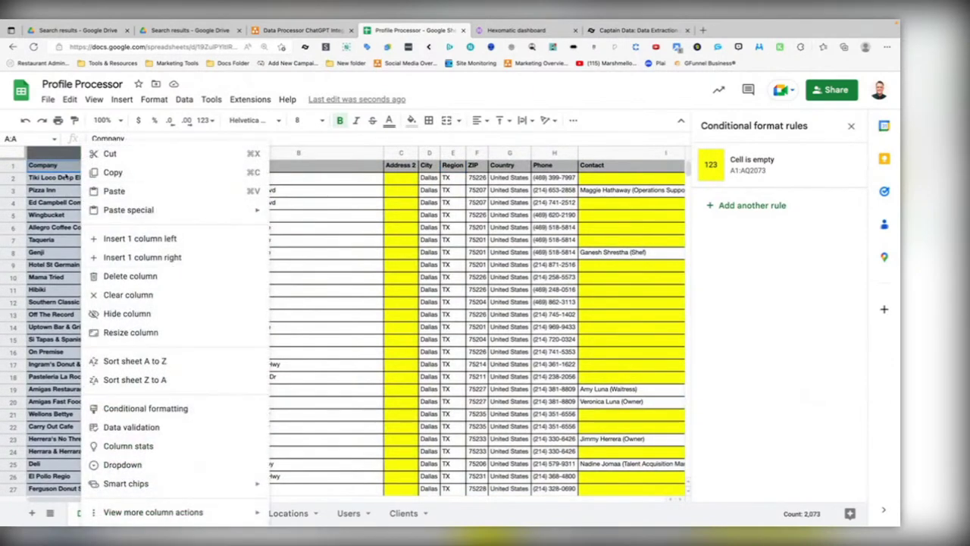
pyautogui.click(67, 176)
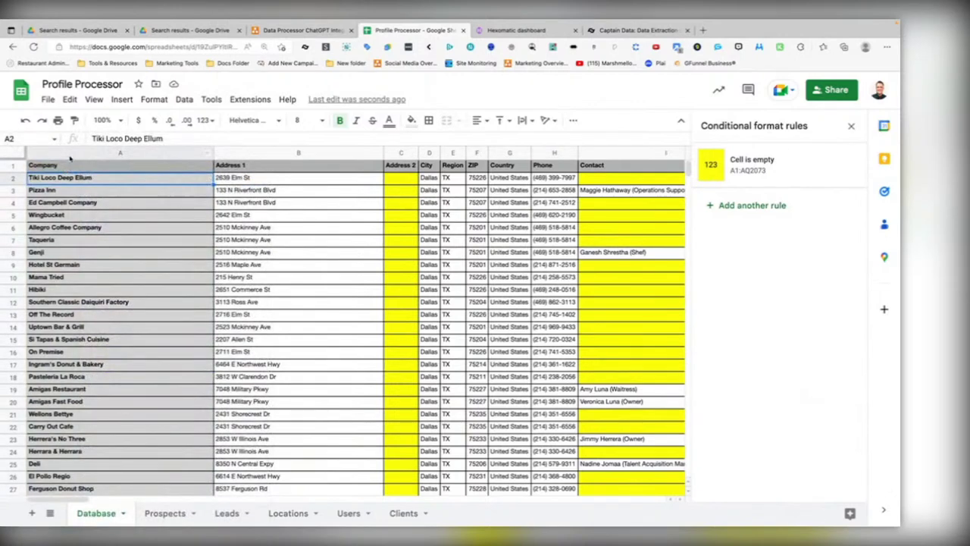
pyautogui.click(71, 153)
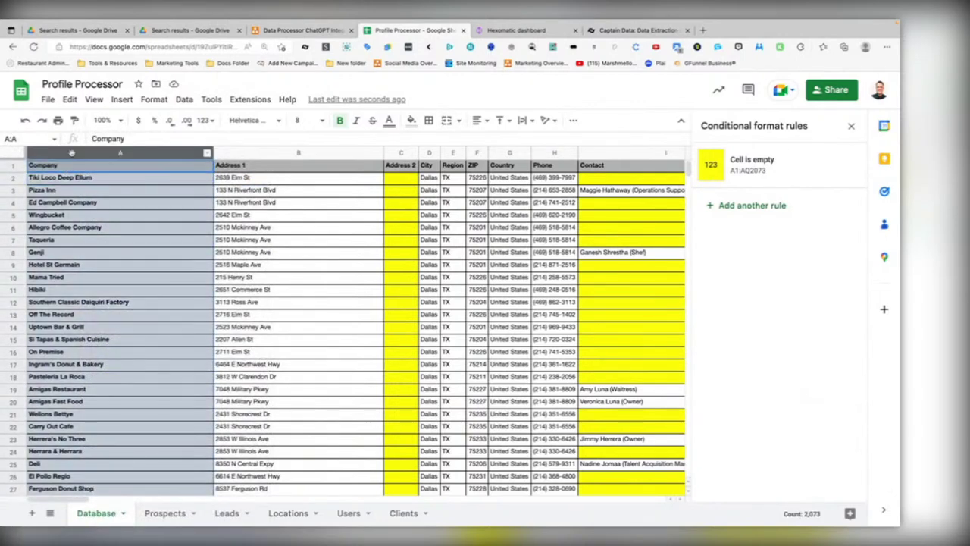
pyautogui.click(100, 102)
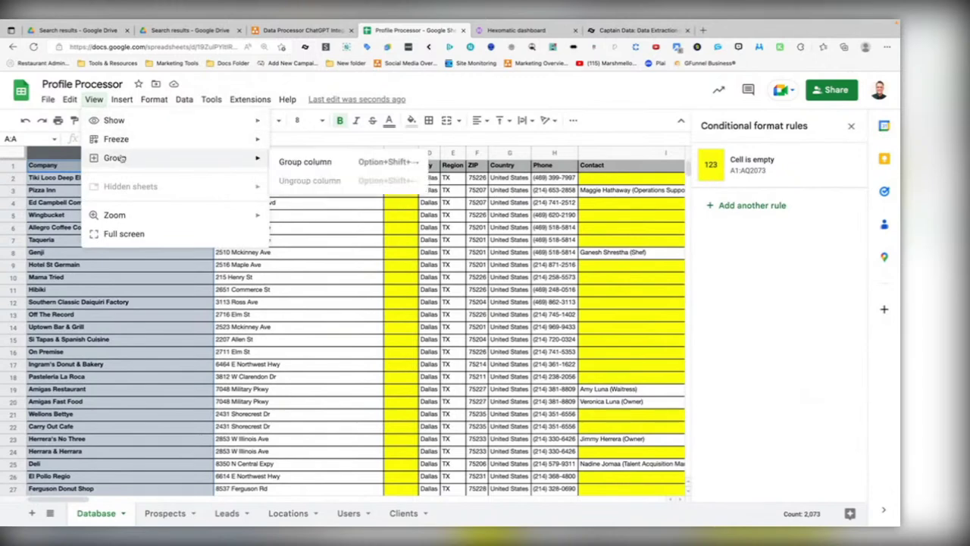
pyautogui.moveTo(122, 140)
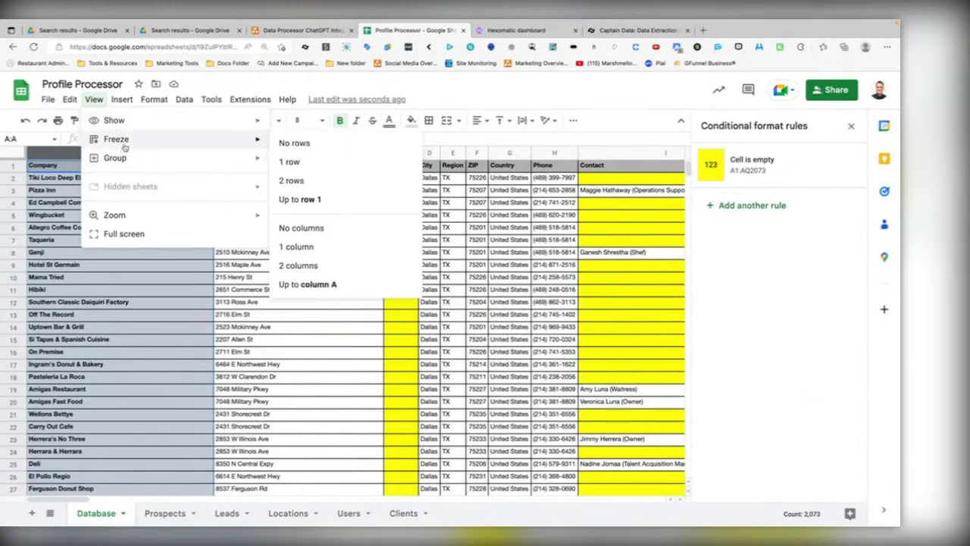
pyautogui.click(293, 161)
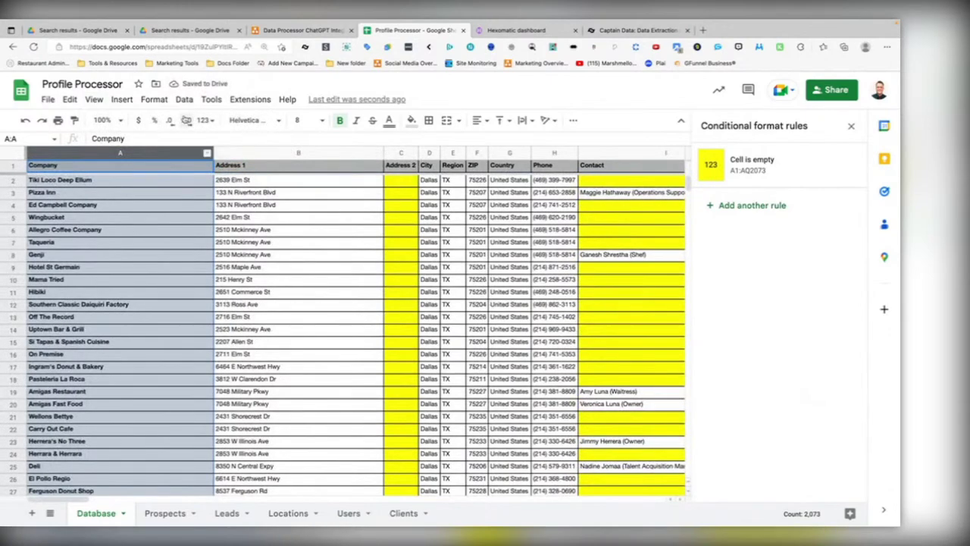
# Freeze the Company column as the first fixed column.
pyautogui.click(94, 99)
pyautogui.moveTo(251, 157)
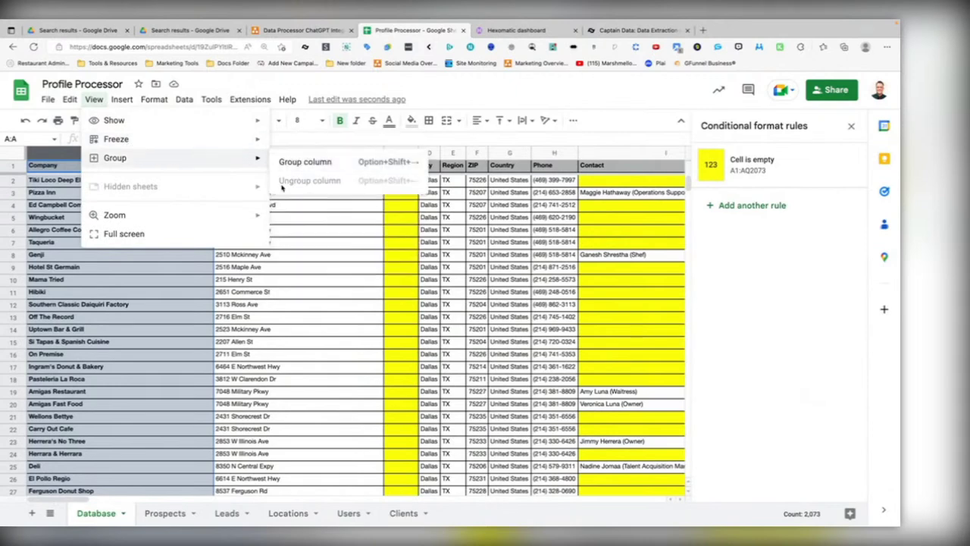
pyautogui.moveTo(244, 141)
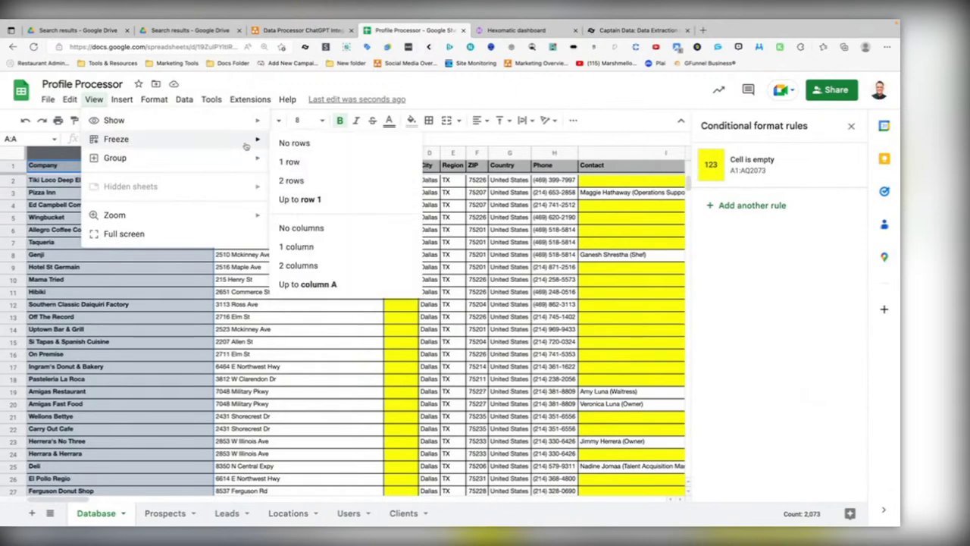
pyautogui.click(297, 248)
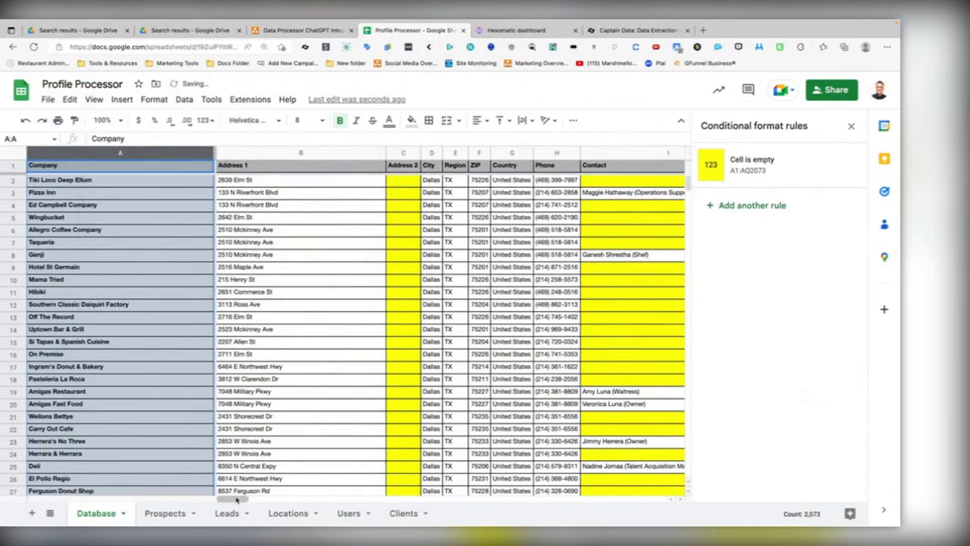
pyautogui.moveTo(238, 501)
pyautogui.mouseDown()
pyautogui.moveTo(650, 500)
pyautogui.moveTo(231, 500)
pyautogui.mouseUp()
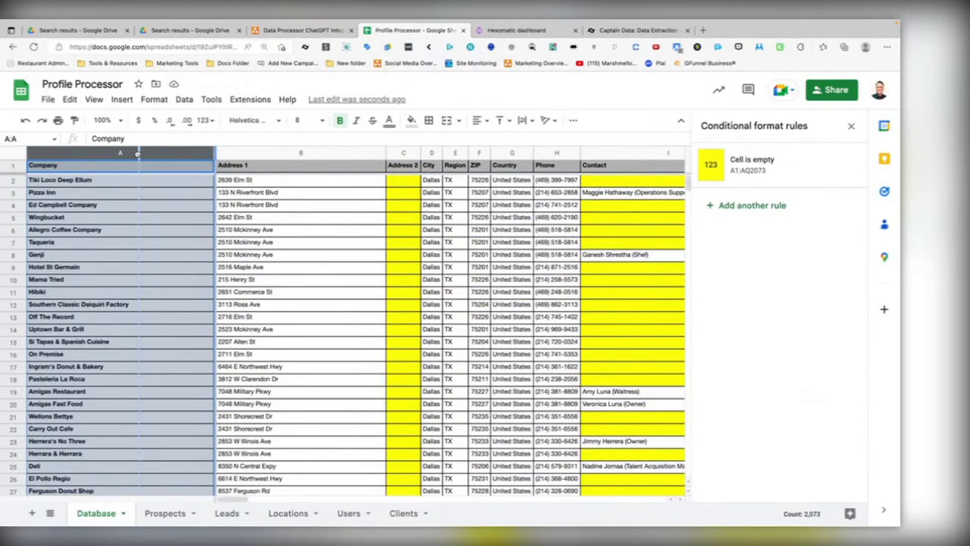
pyautogui.click(220, 153)
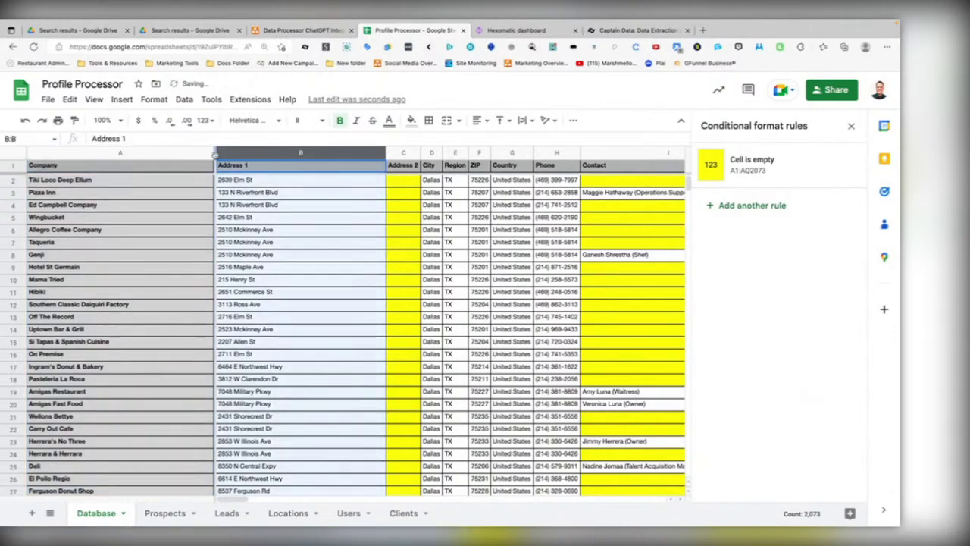
pyautogui.click(121, 154)
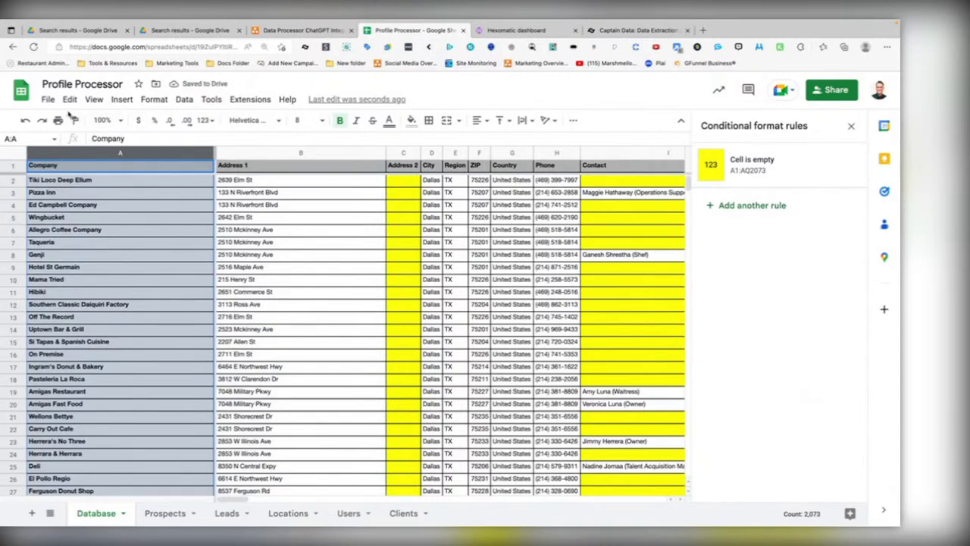
pyautogui.click(93, 100)
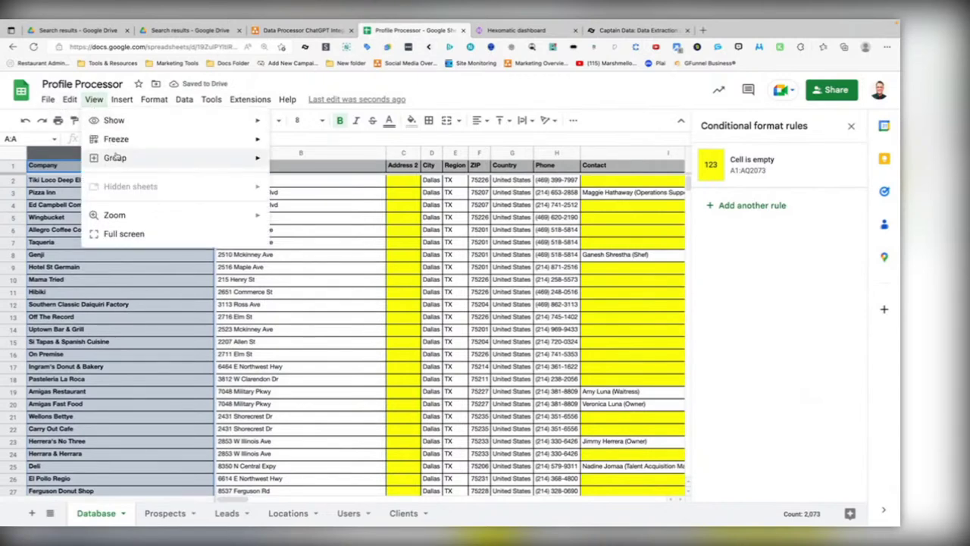
pyautogui.moveTo(241, 146)
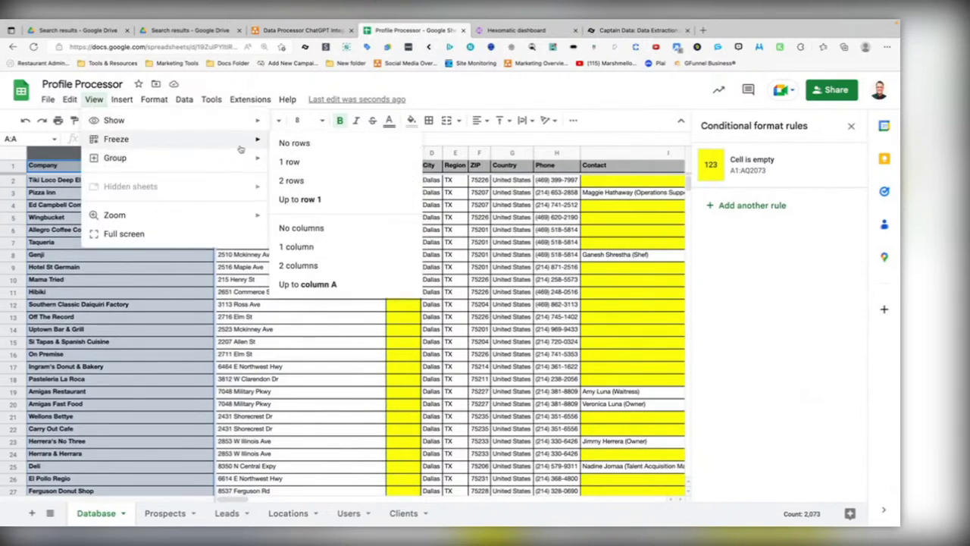
pyautogui.click(299, 244)
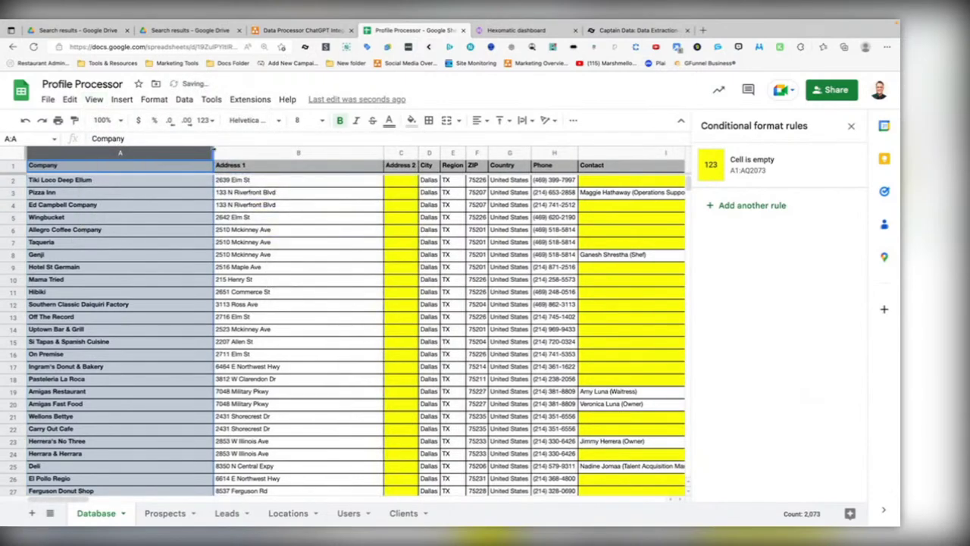
# Narrow the Company column and freeze the first column again.
pyautogui.moveTo(213, 152); pyautogui.dragTo(142, 153)
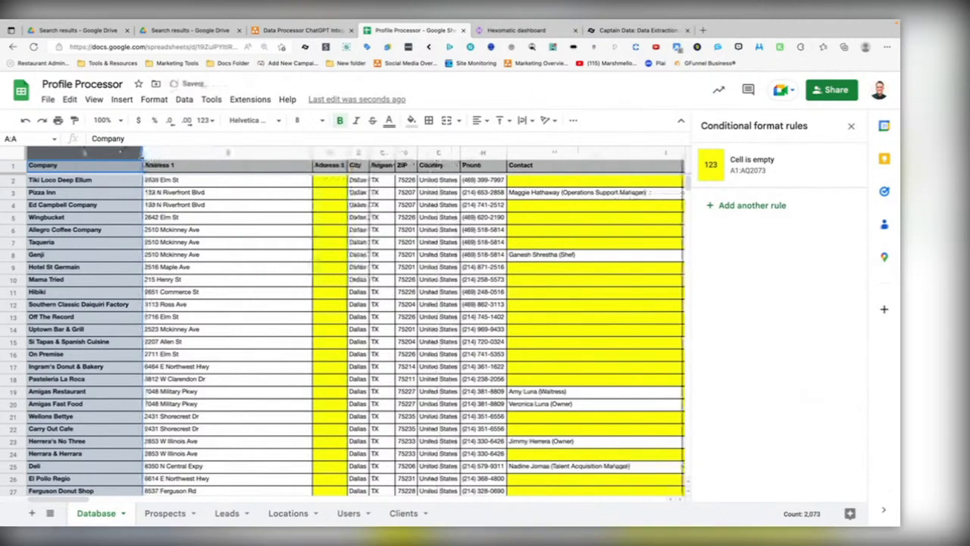
pyautogui.click(96, 101)
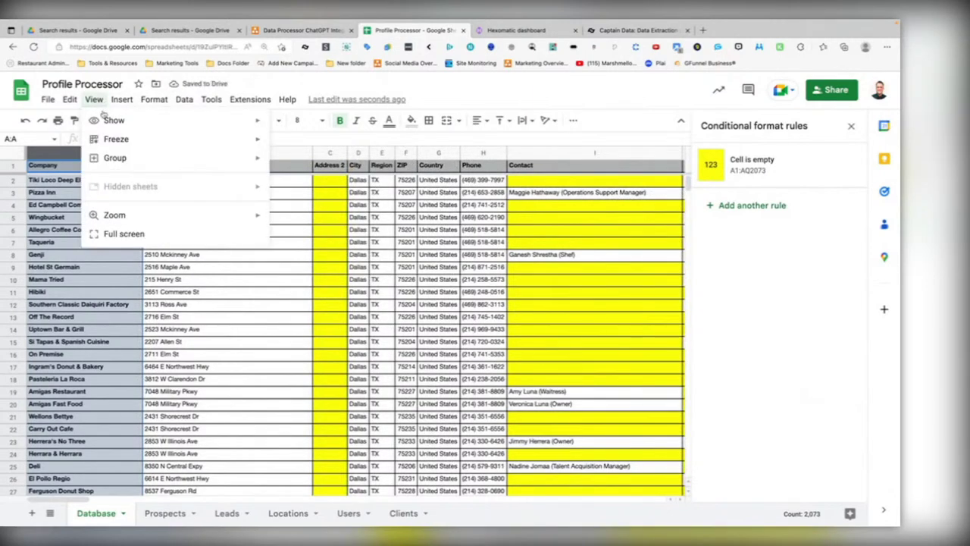
pyautogui.moveTo(118, 140)
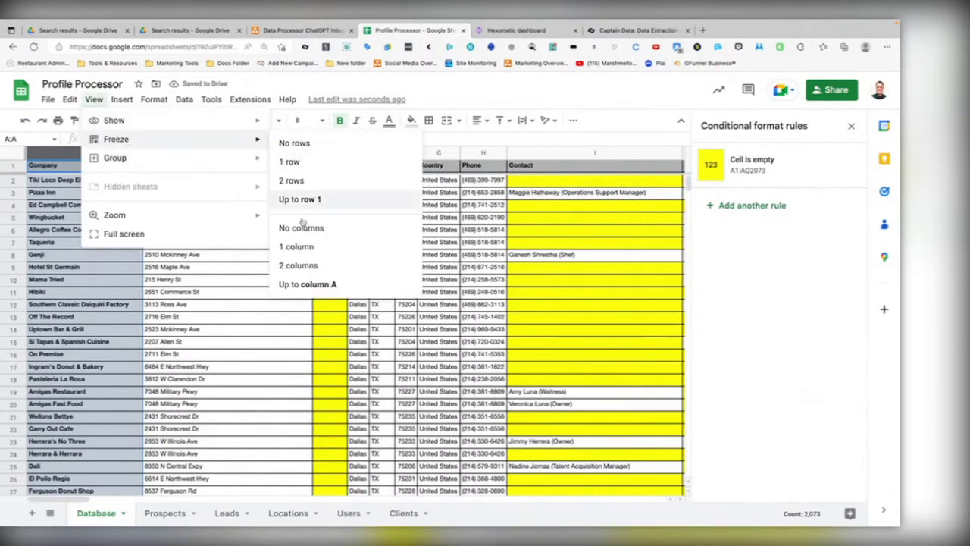
pyautogui.click(292, 246)
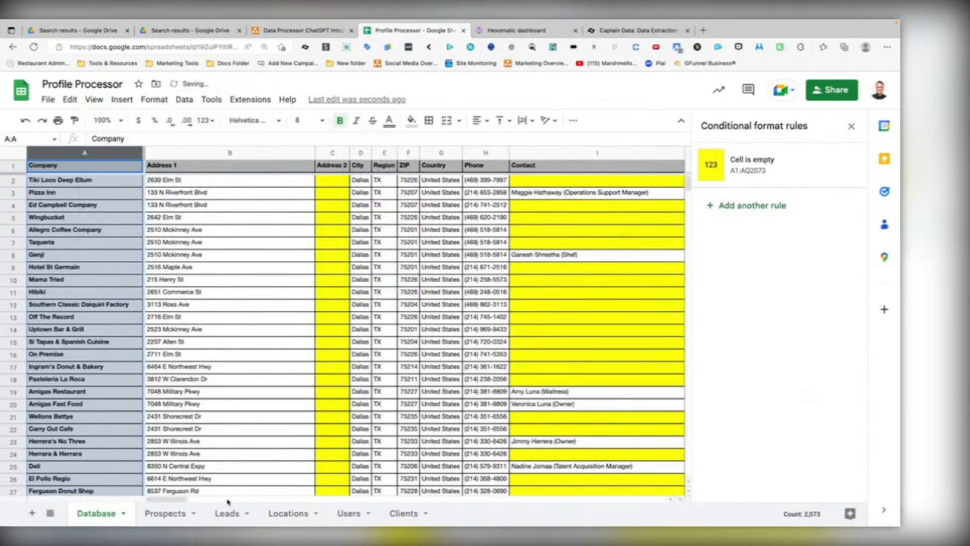
pyautogui.moveTo(163, 501); pyautogui.dragTo(195, 503)
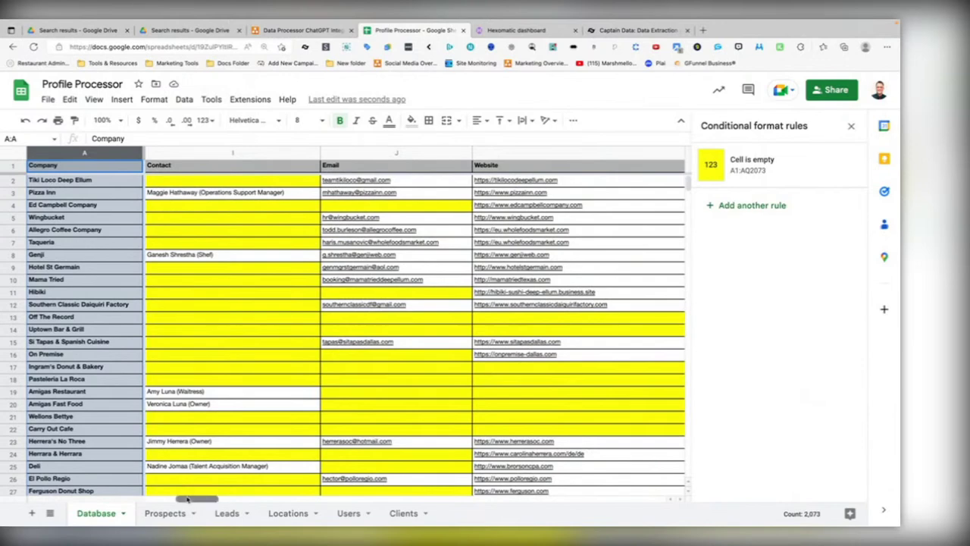
pyautogui.click(212, 258)
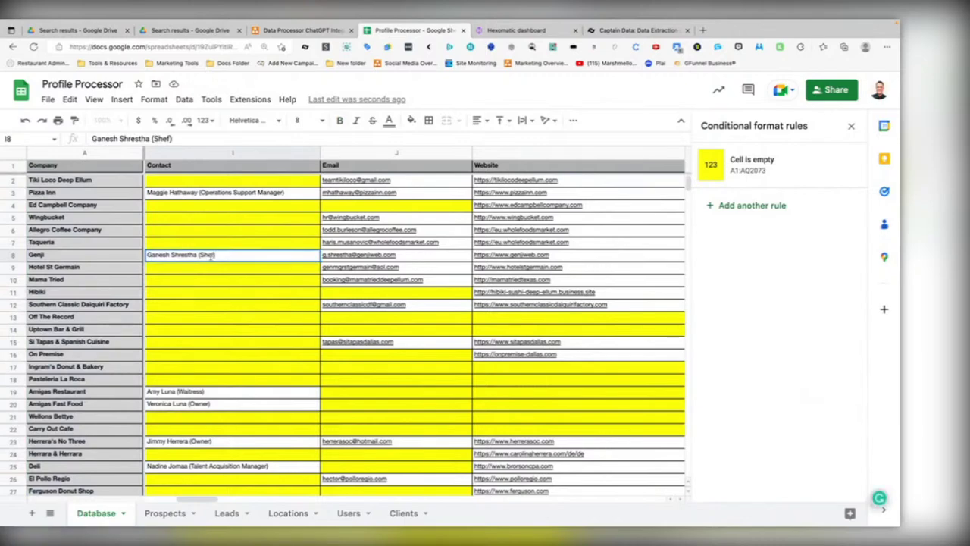
pyautogui.scroll(-5, 262, 307)
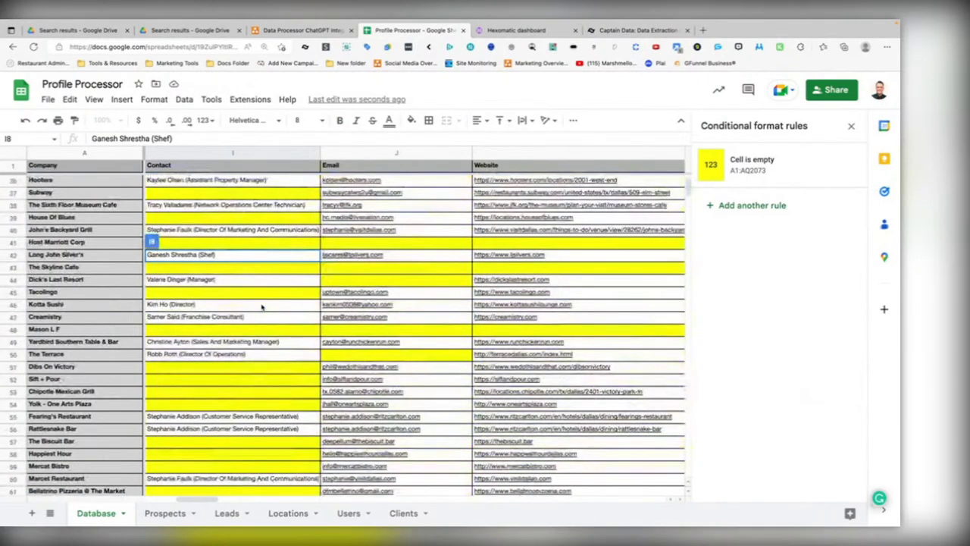
pyautogui.scroll(-2, 262, 307)
pyautogui.click(262, 304)
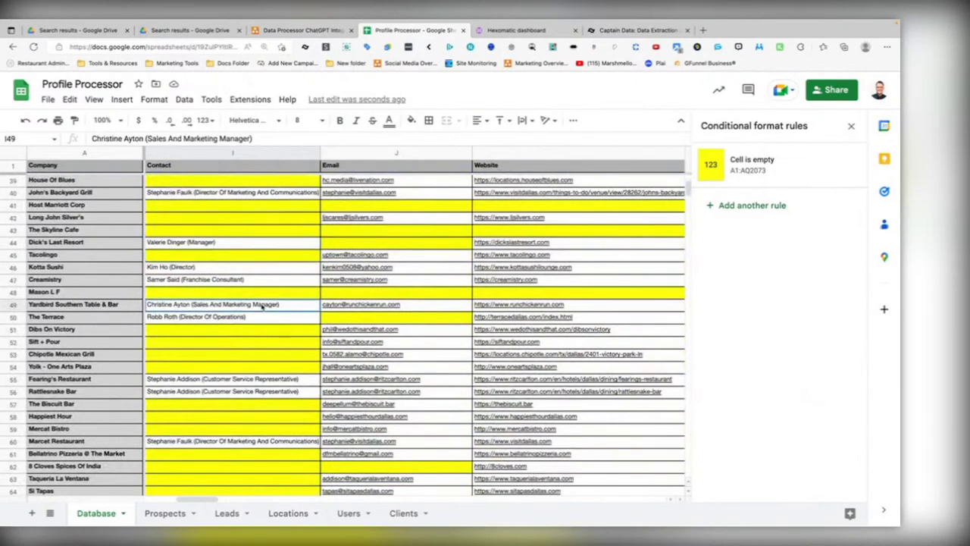
pyautogui.click(256, 280)
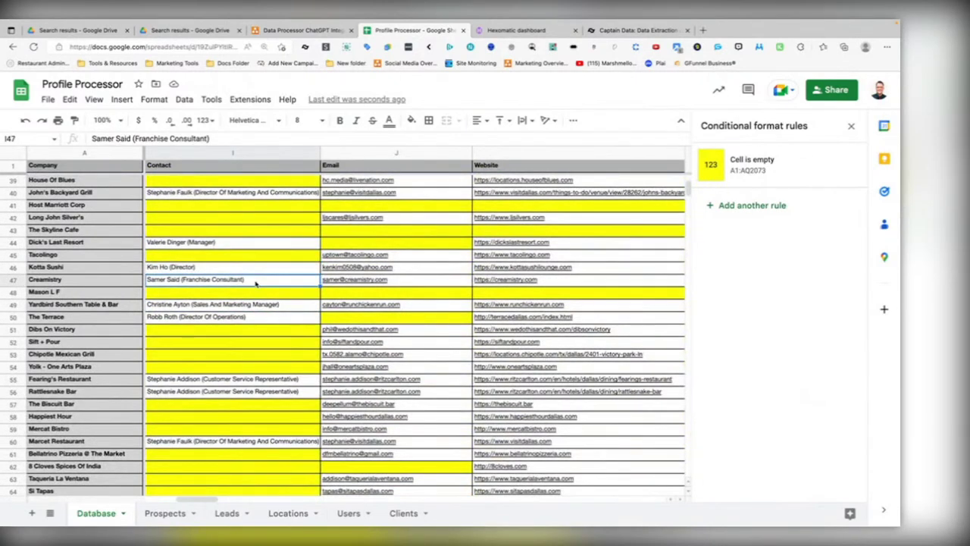
pyautogui.scroll(-1, 255, 283)
pyautogui.scroll(8, 256, 283)
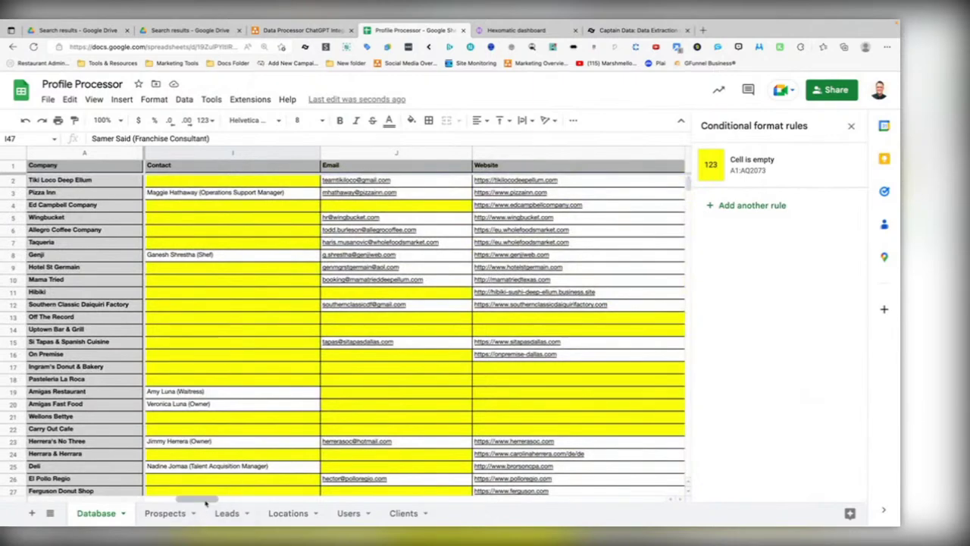
pyautogui.moveTo(204, 503); pyautogui.dragTo(155, 515)
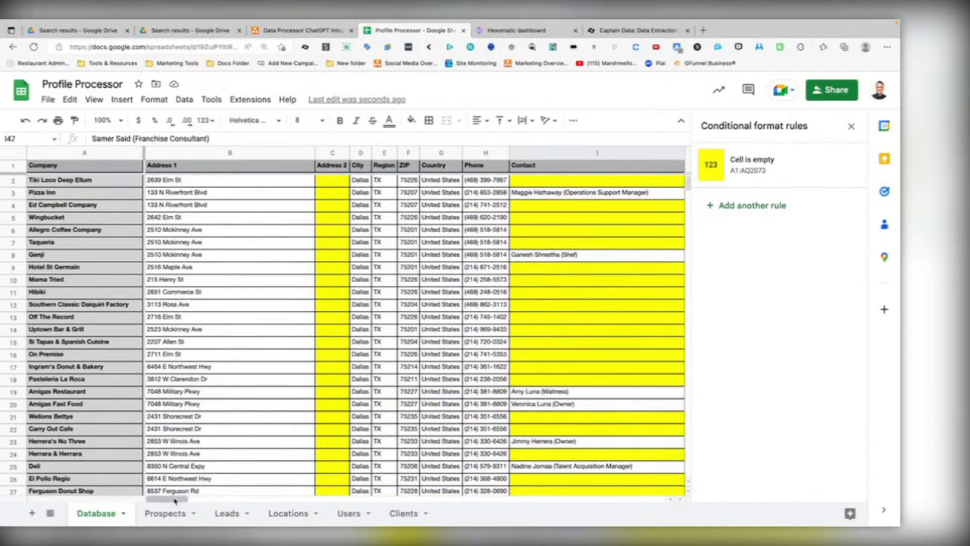
pyautogui.moveTo(184, 499); pyautogui.dragTo(206, 498)
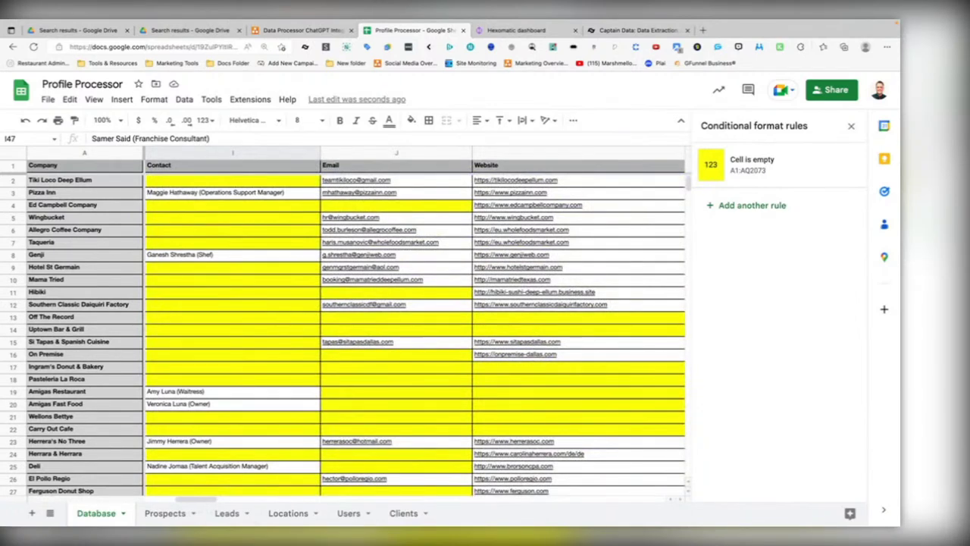
pyautogui.moveTo(210, 498); pyautogui.dragTo(201, 498)
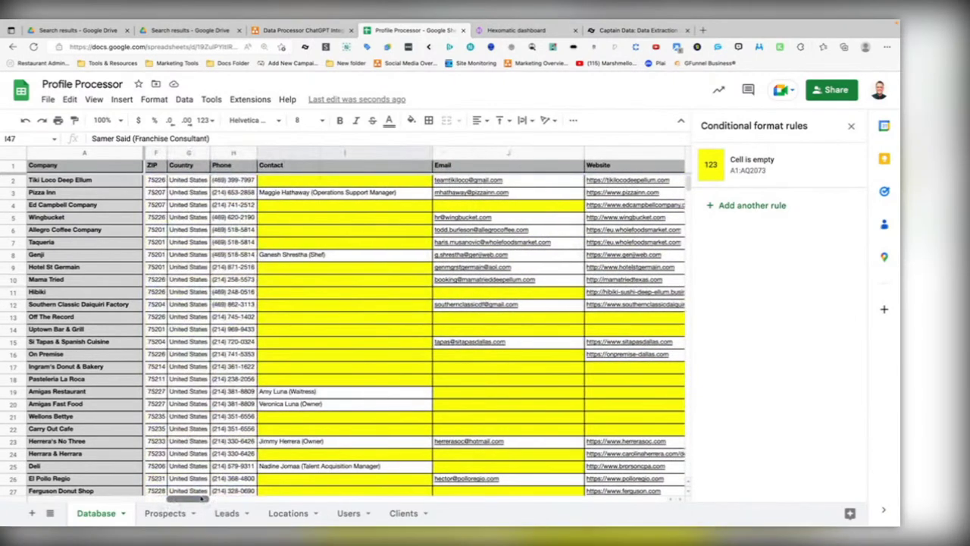
pyautogui.click(240, 156)
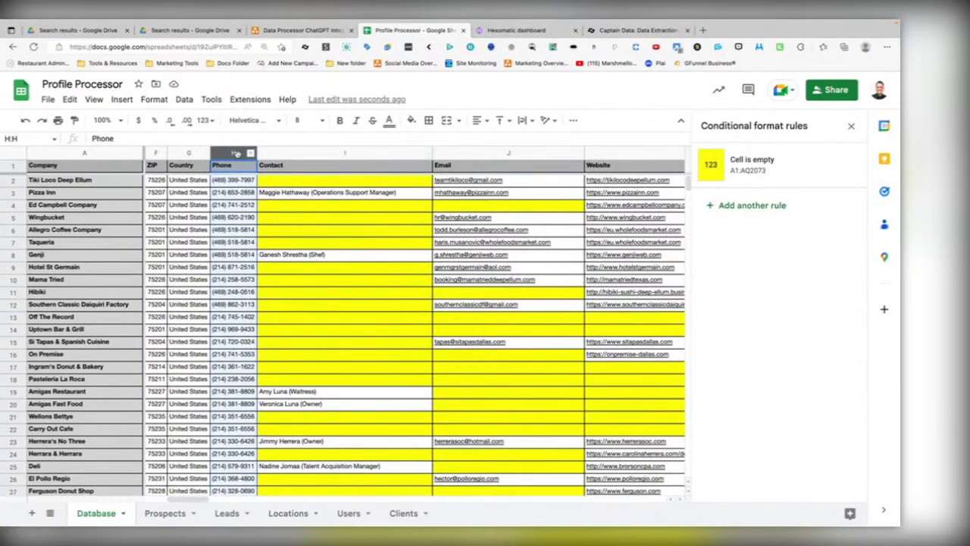
pyautogui.rightClick(241, 157)
# Insert a 'Business Status' column right of Phone and widen it.
pyautogui.click(331, 258)
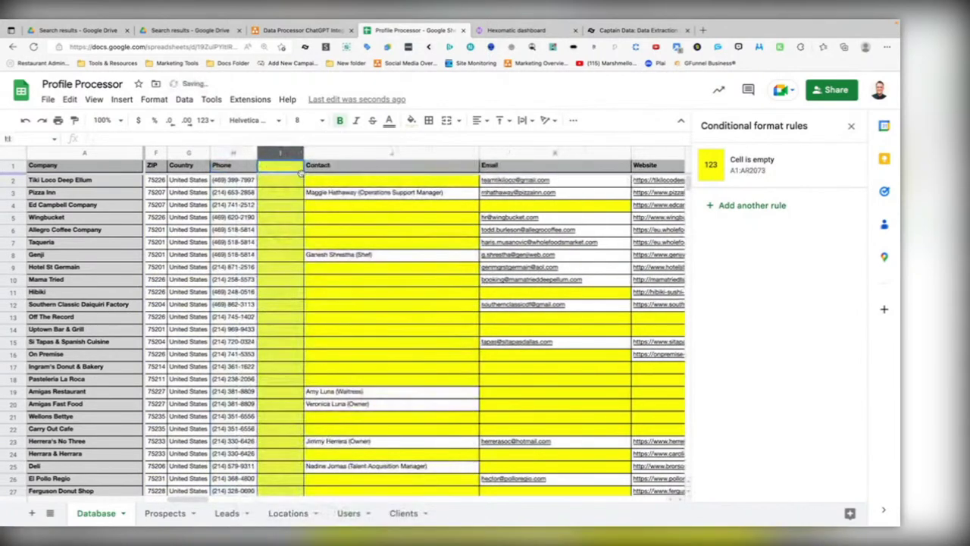
pyautogui.click(290, 166)
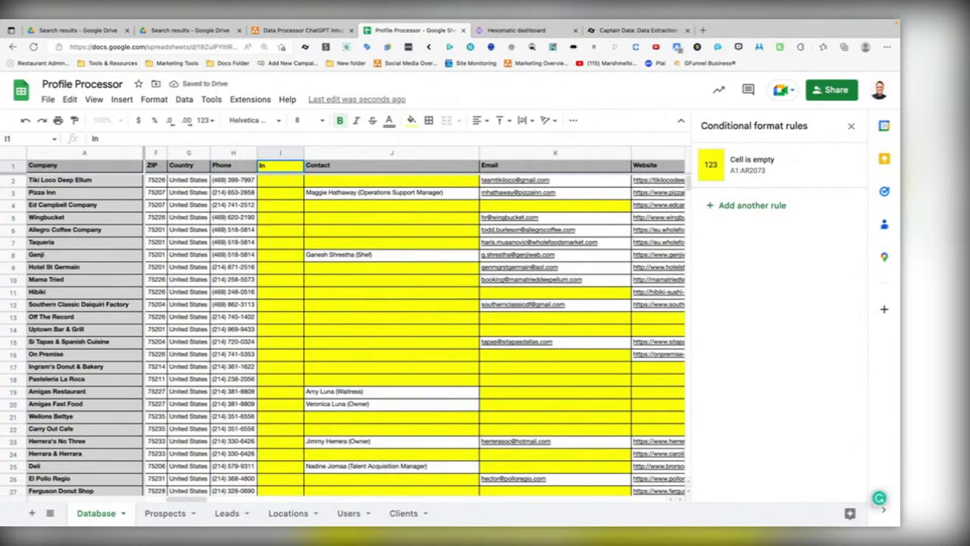
pyautogui.write('Business')
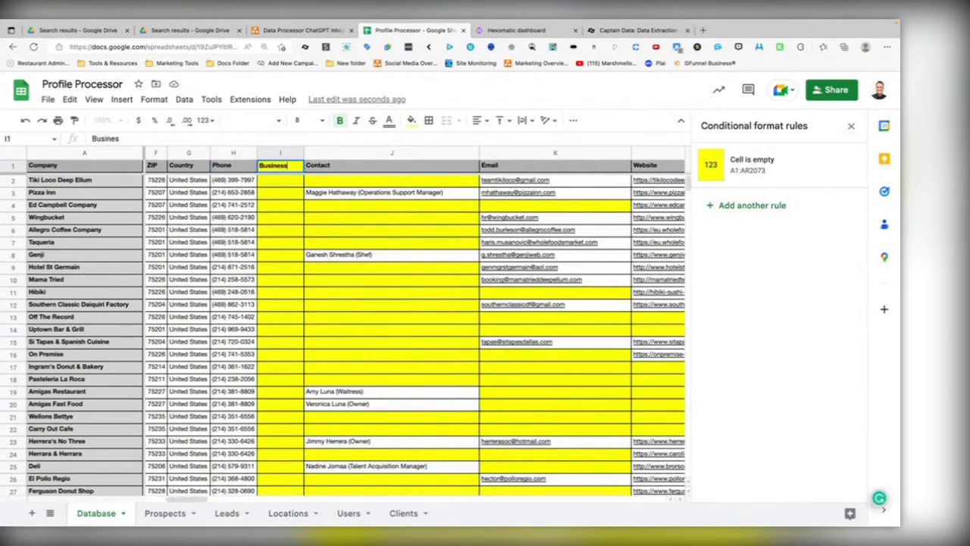
pyautogui.write(' Status')
pyautogui.click(280, 242)
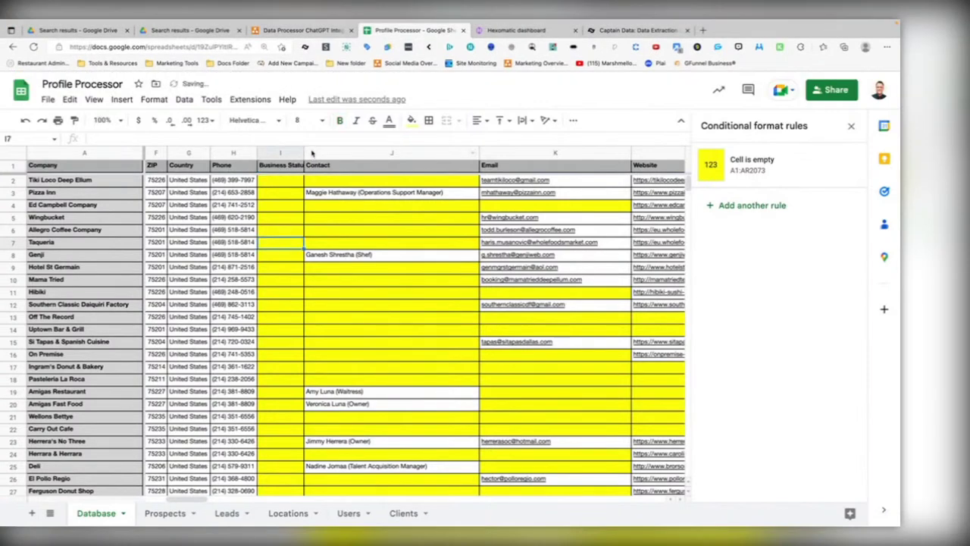
pyautogui.moveTo(304, 151); pyautogui.dragTo(314, 152)
pyautogui.click(281, 220)
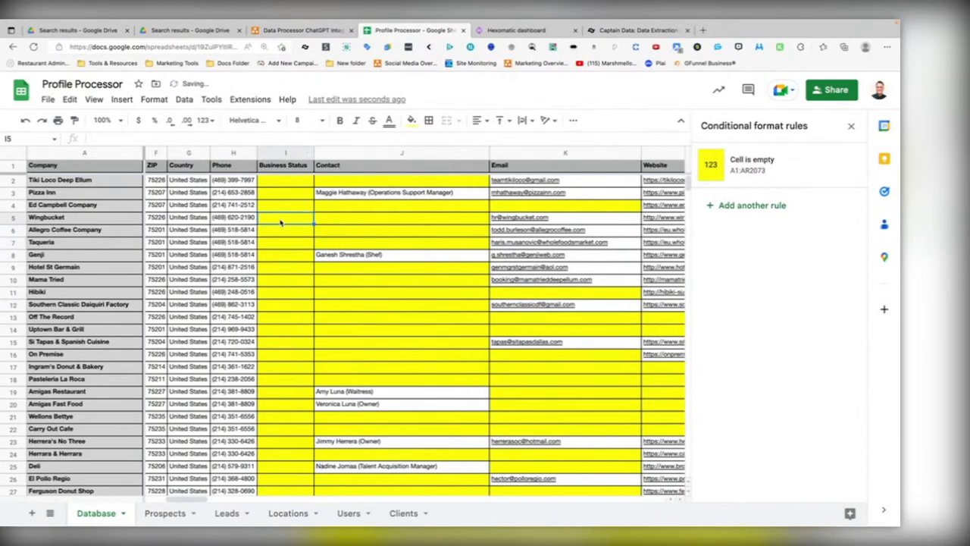
# Insert a 'Business Size' column right of Business Status.
pyautogui.click(294, 154)
pyautogui.rightClick(295, 154)
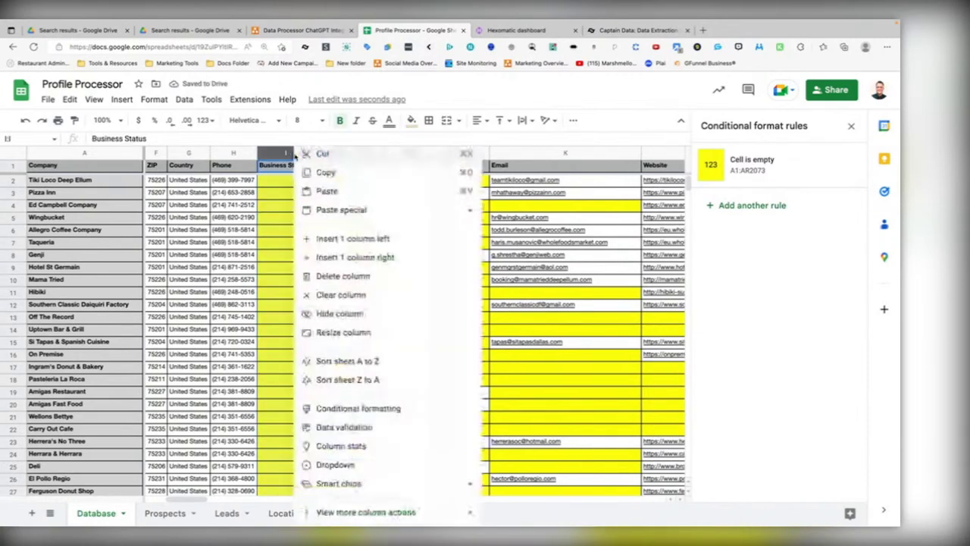
pyautogui.click(389, 260)
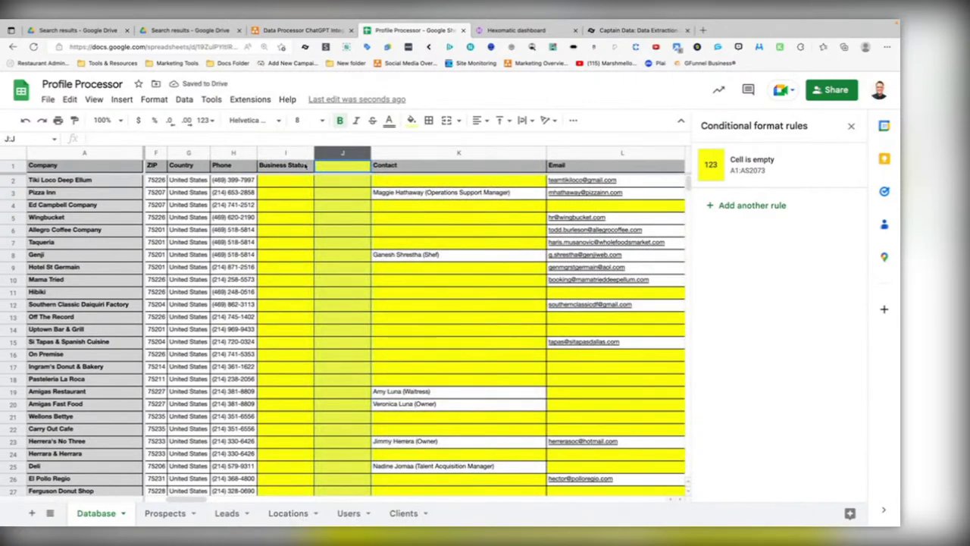
pyautogui.click(336, 168)
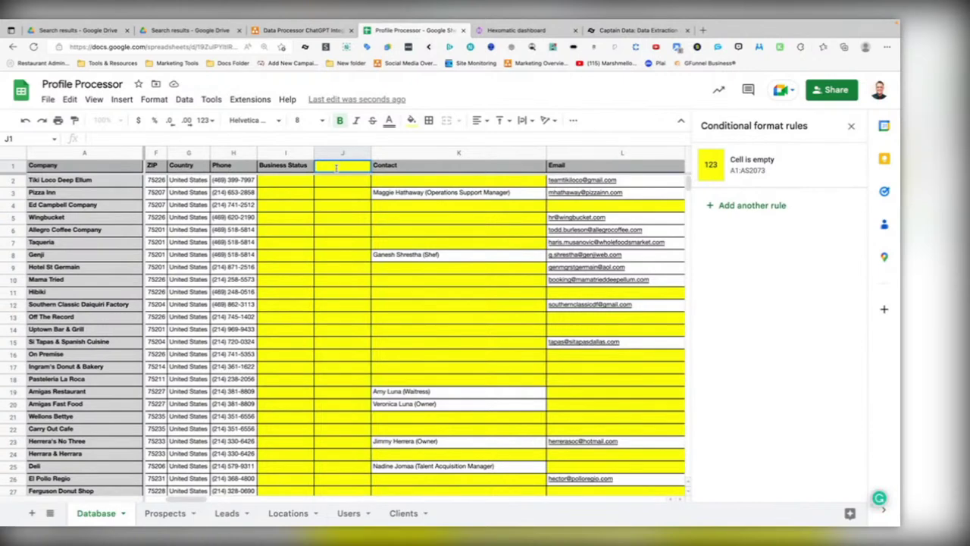
pyautogui.write('Business Size')
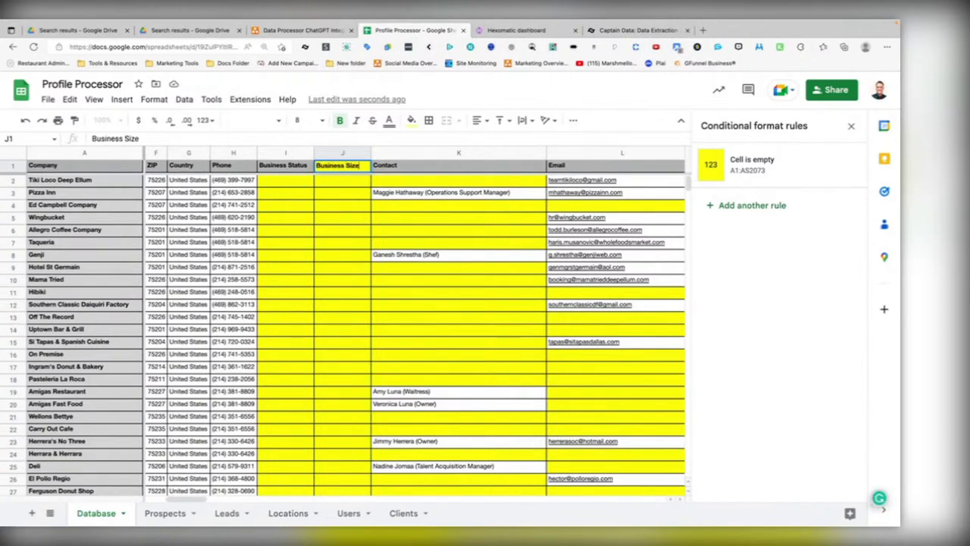
pyautogui.click(307, 208)
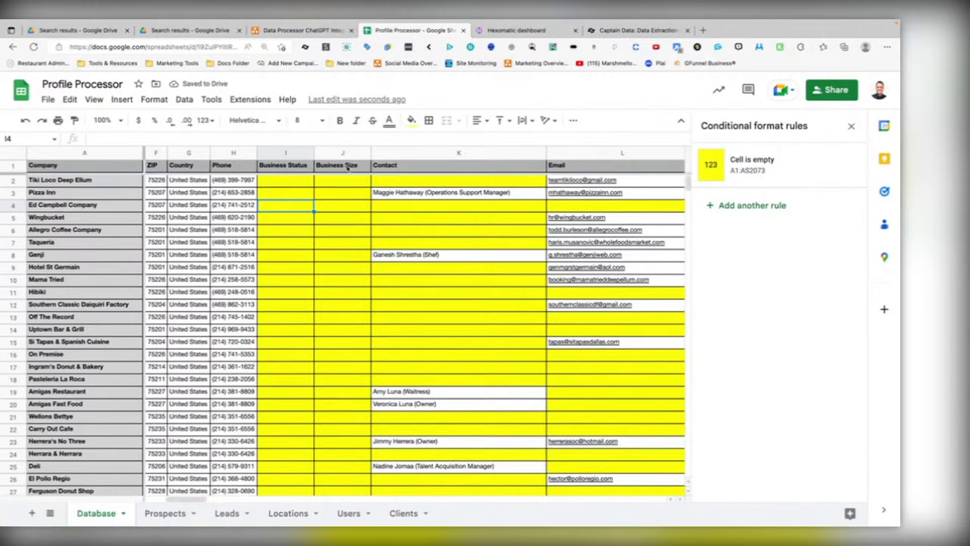
# Narrow the Linkedin and Instagram columns.
pyautogui.scroll(-20, 349, 268)
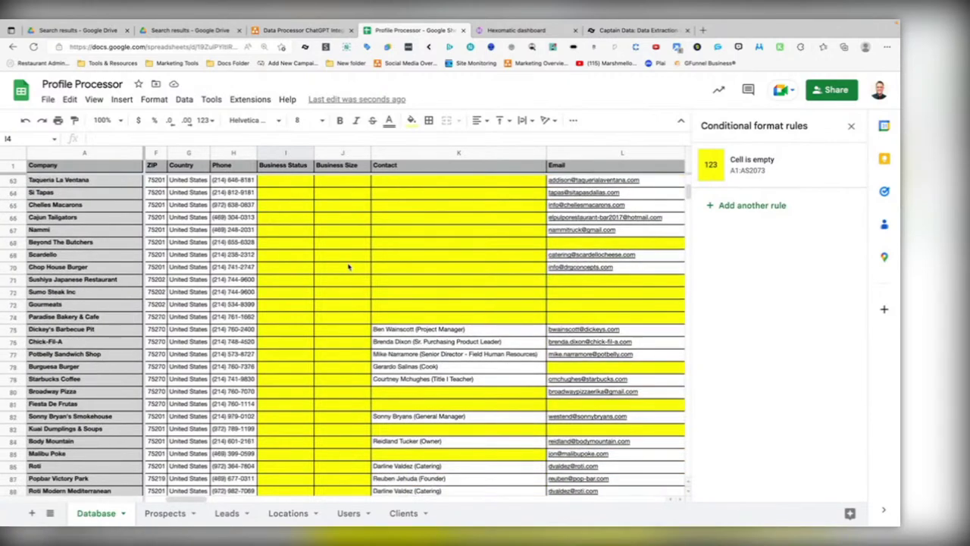
pyautogui.scroll(20, 350, 267)
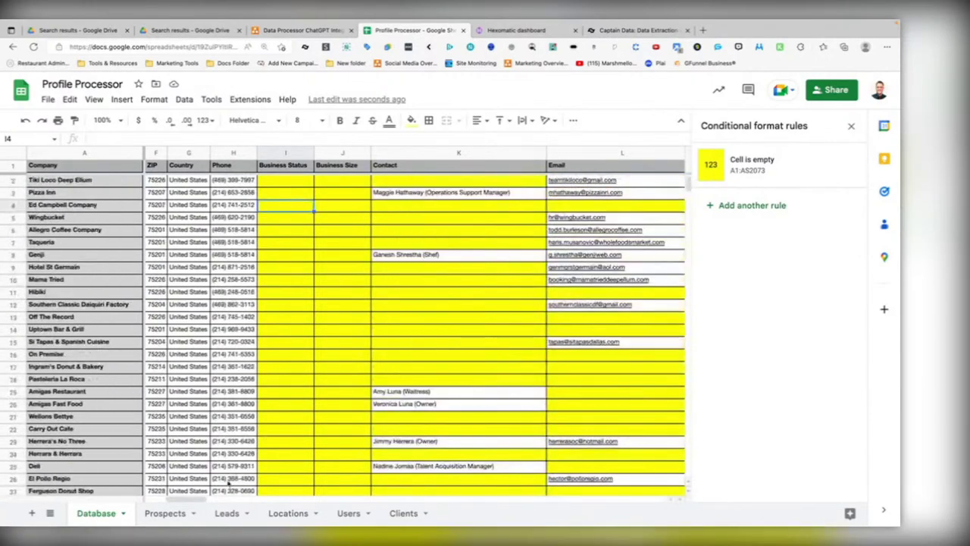
pyautogui.moveTo(182, 502); pyautogui.dragTo(419, 462)
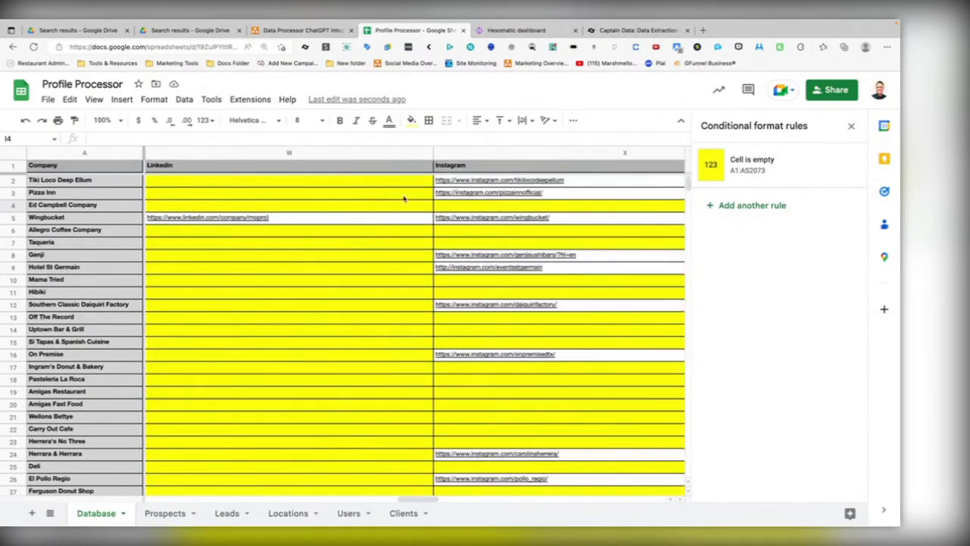
pyautogui.click(432, 164)
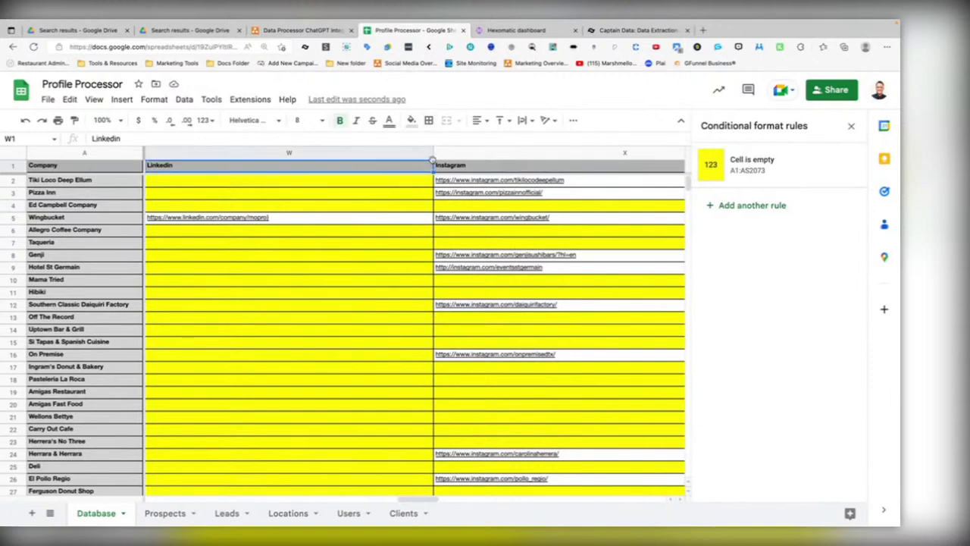
pyautogui.moveTo(434, 154); pyautogui.dragTo(277, 165)
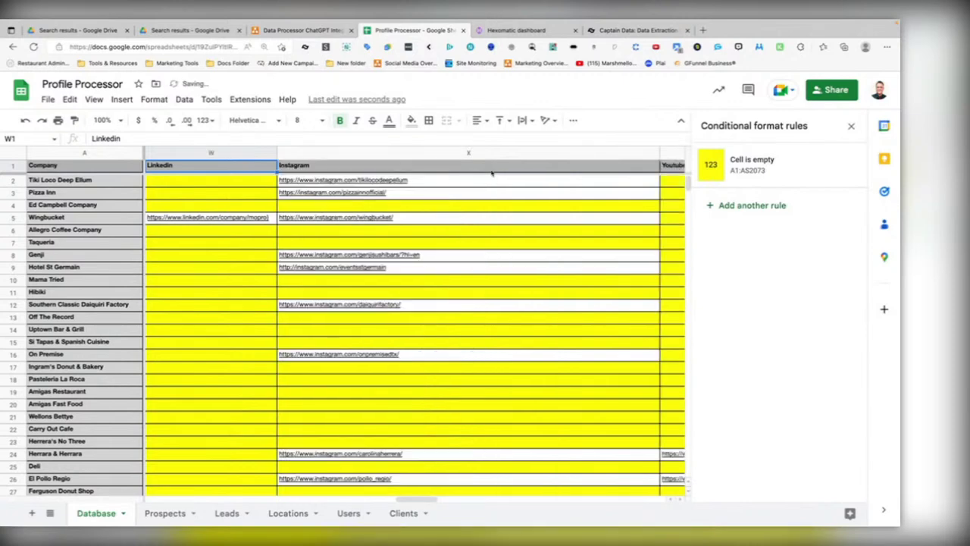
pyautogui.moveTo(661, 151); pyautogui.dragTo(448, 154)
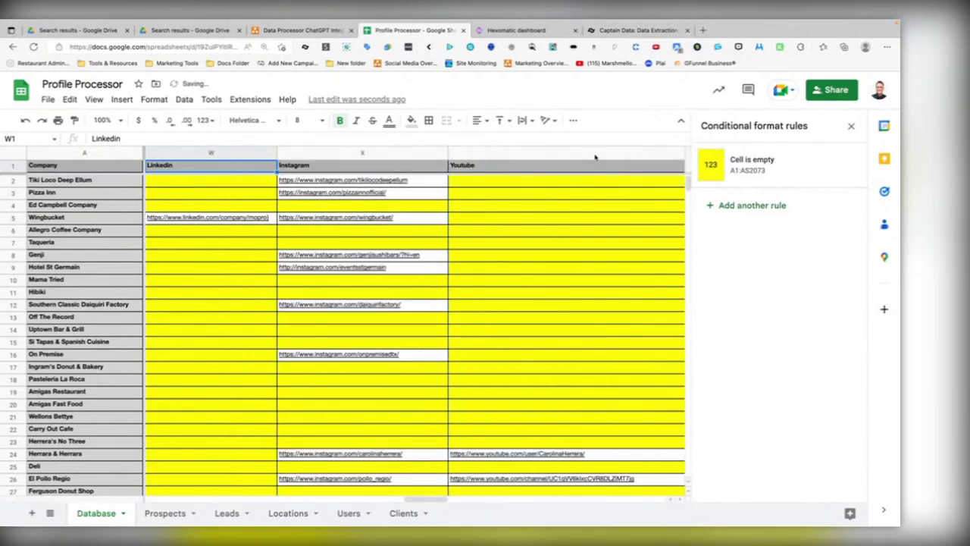
# Scroll back to column A to view the empty Business Status and Business Size columns.
pyautogui.moveTo(425, 492); pyautogui.dragTo(545, 473)
pyautogui.hscroll(1, 550, 470)
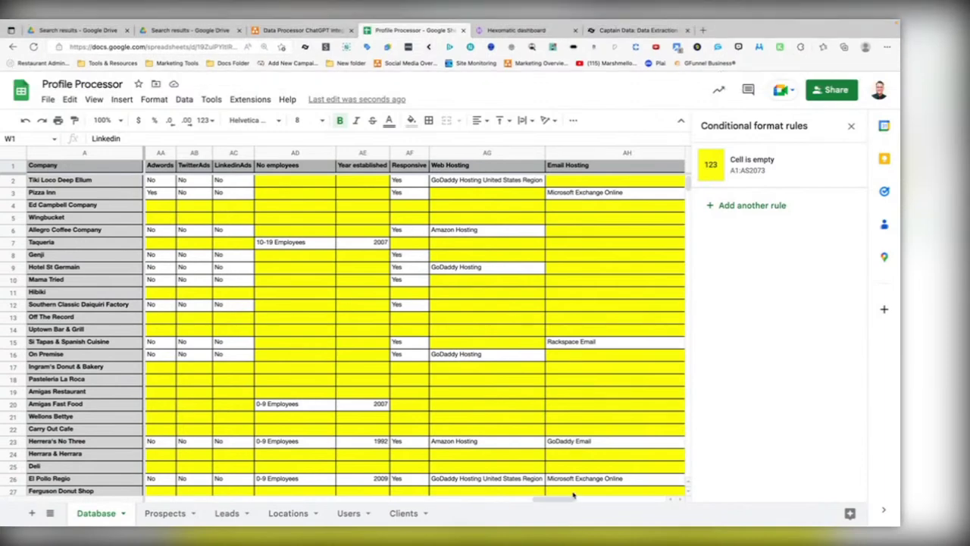
pyautogui.moveTo(567, 499); pyautogui.dragTo(143, 500)
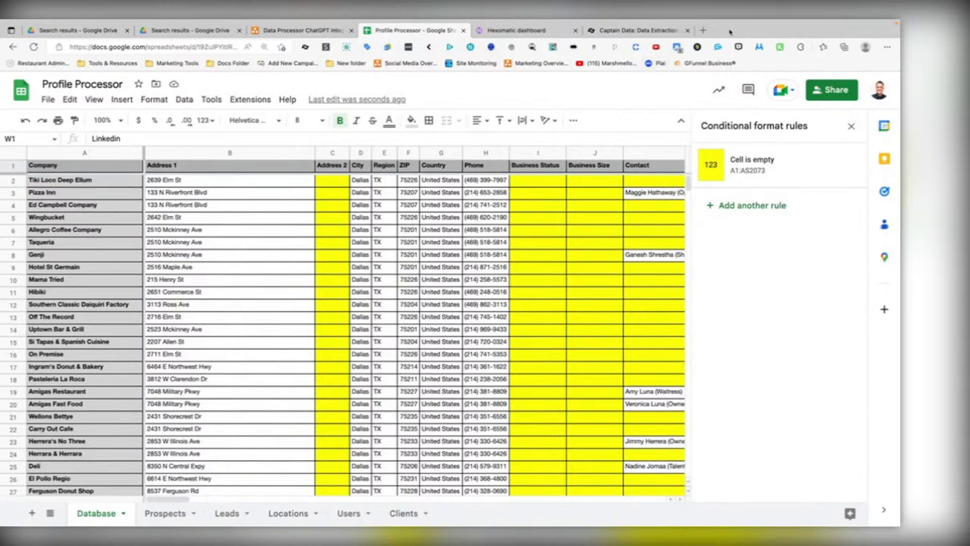
# In a new tab, search 'alberta api' and glance at Alberta's For Developers page.
pyautogui.click(703, 30)
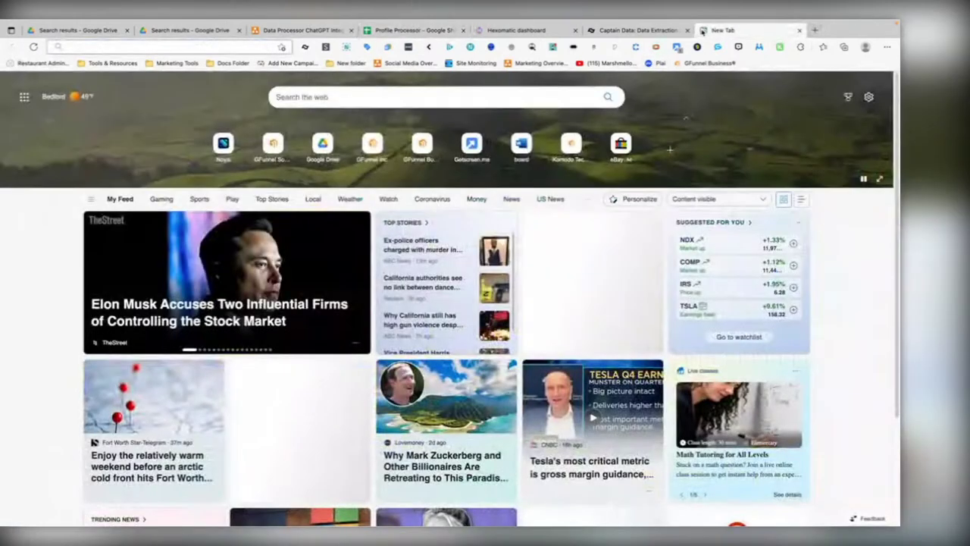
pyautogui.write('appalb')
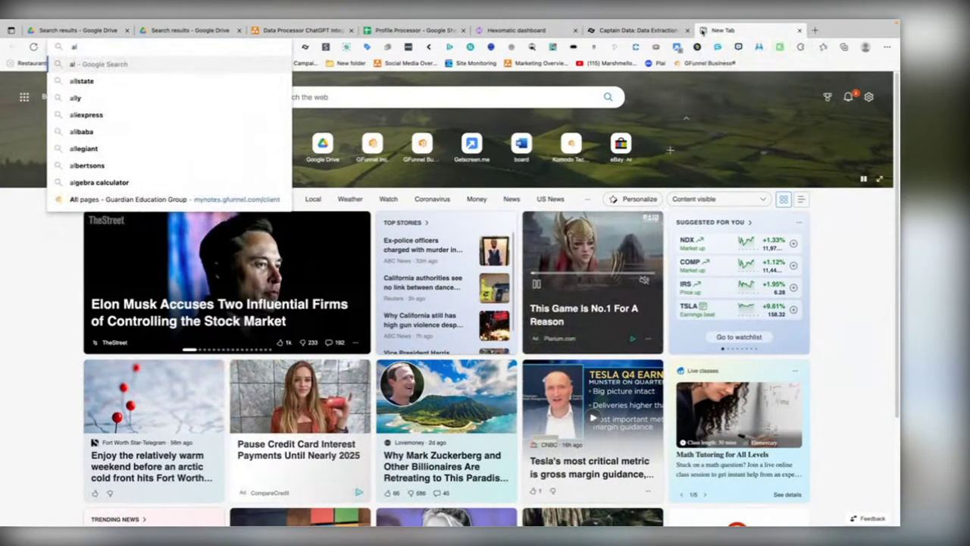
pyautogui.write('erta')
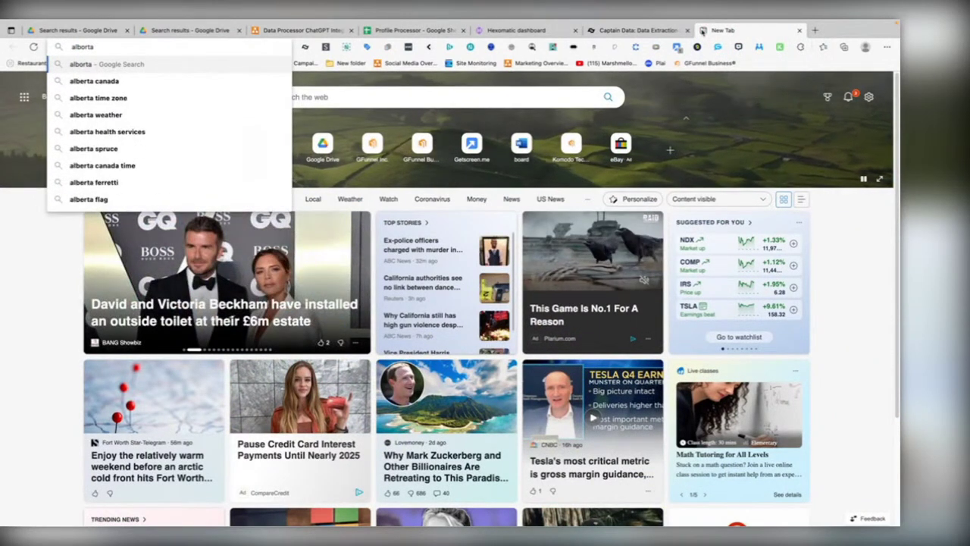
pyautogui.write(' api')
pyautogui.press('Return')
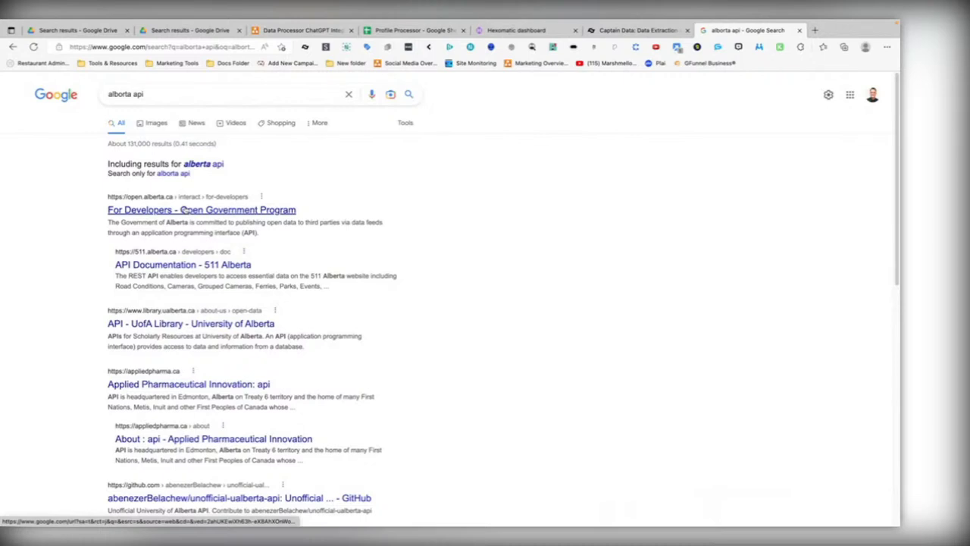
pyautogui.click(202, 207)
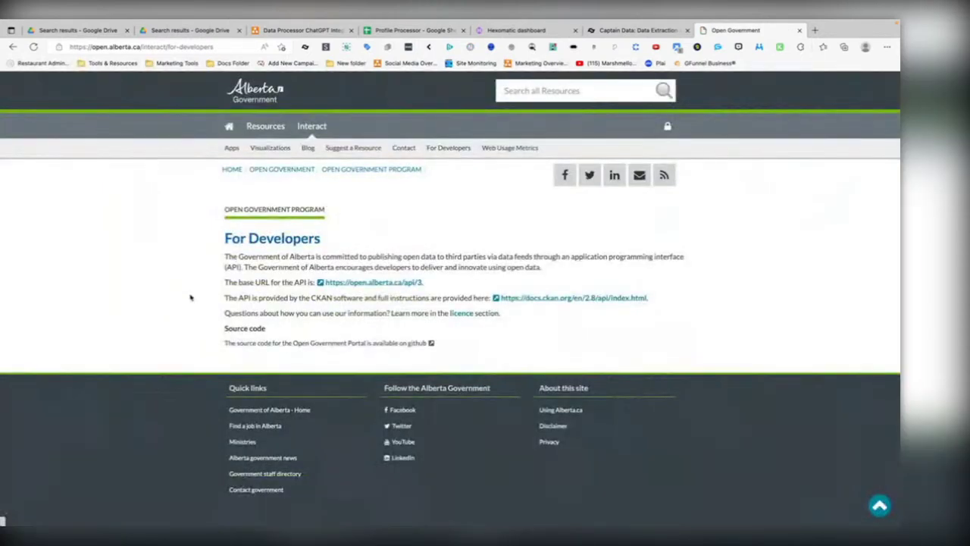
pyautogui.click(11, 48)
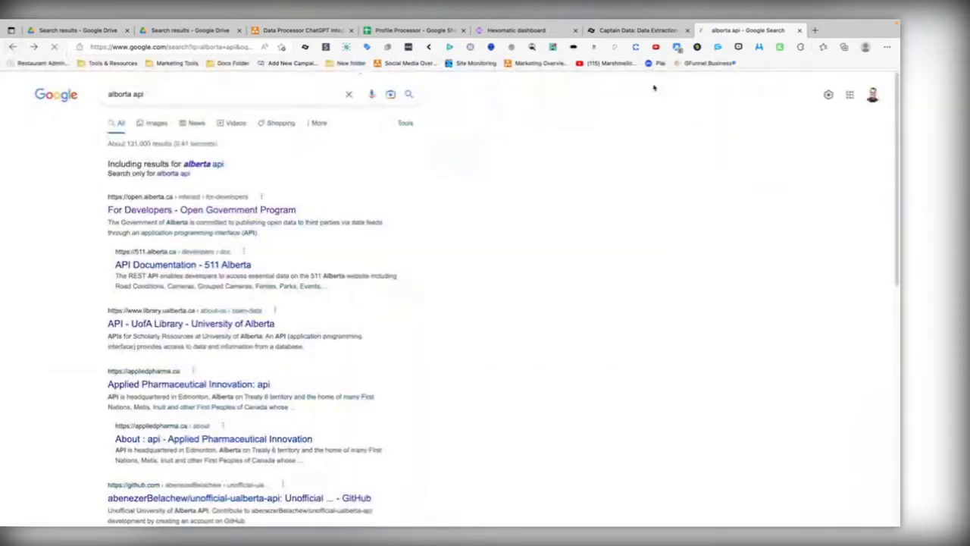
# Go to portal.gfunnel to load the GFunnel business portal dashboard.
pyautogui.click(231, 47)
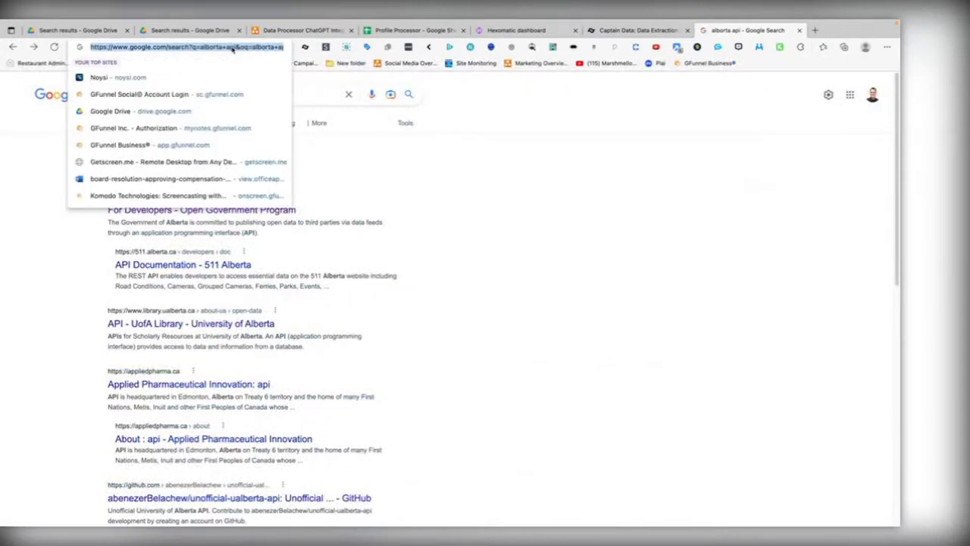
pyautogui.write('portal.gfunne')
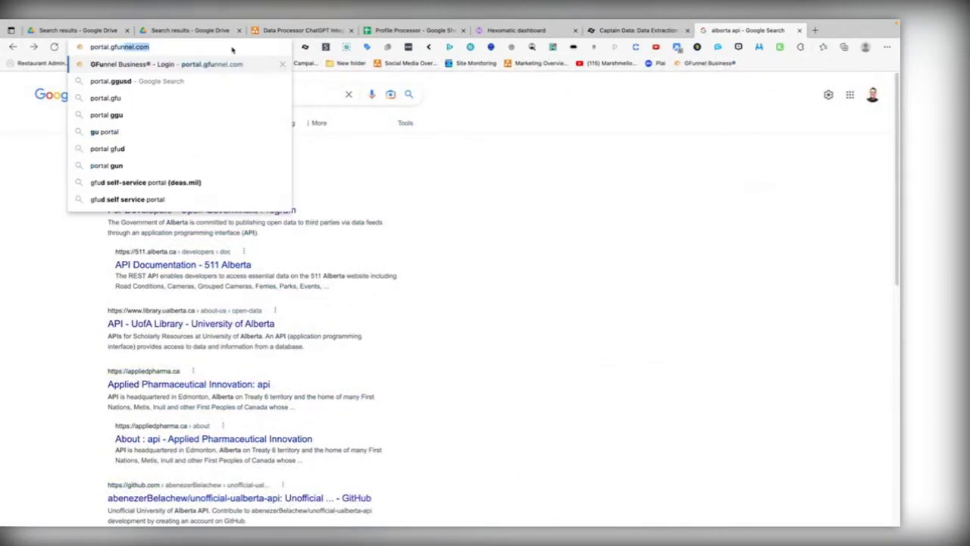
pyautogui.write('l.c')
pyautogui.press('Return')
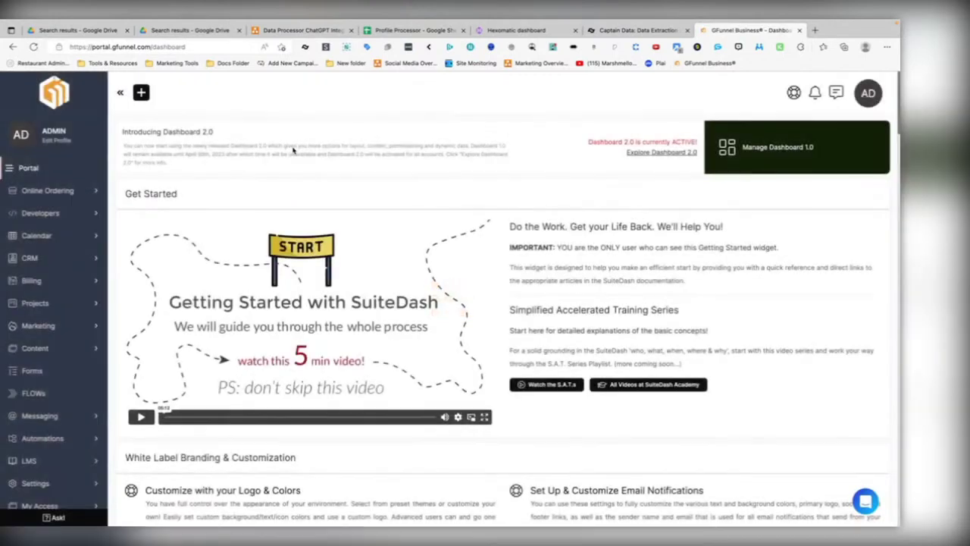
# Launch Albato from the portal's Developers list and sign in with saved credentials.
pyautogui.click(76, 215)
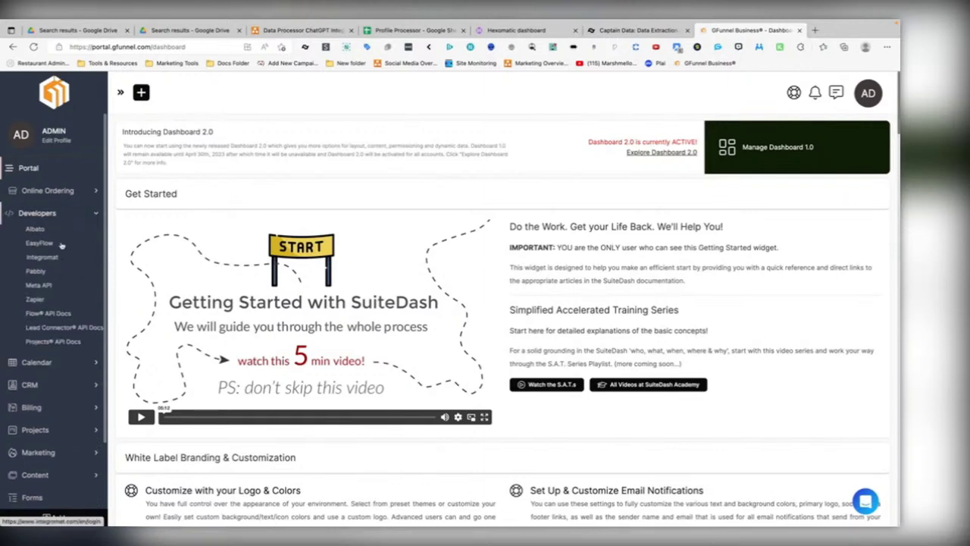
pyautogui.click(51, 232)
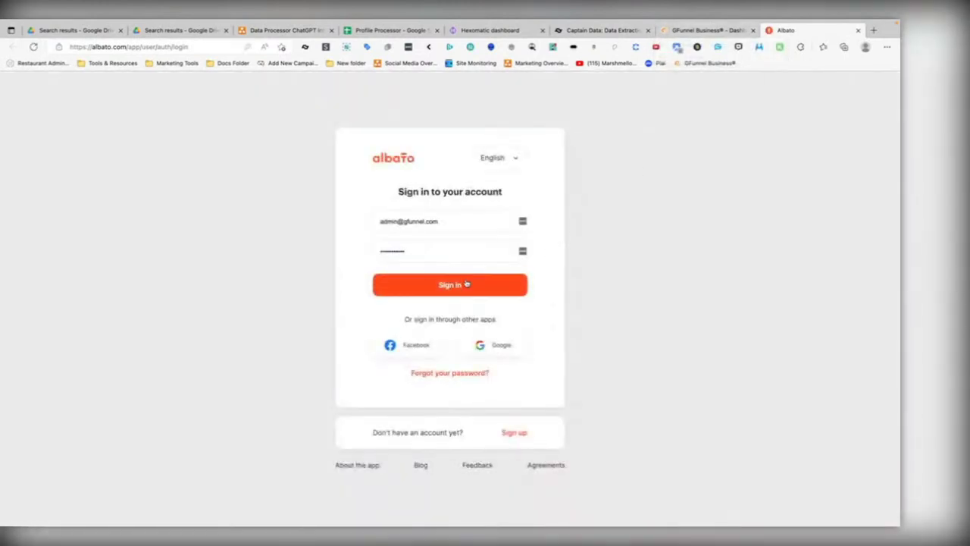
pyautogui.click(466, 282)
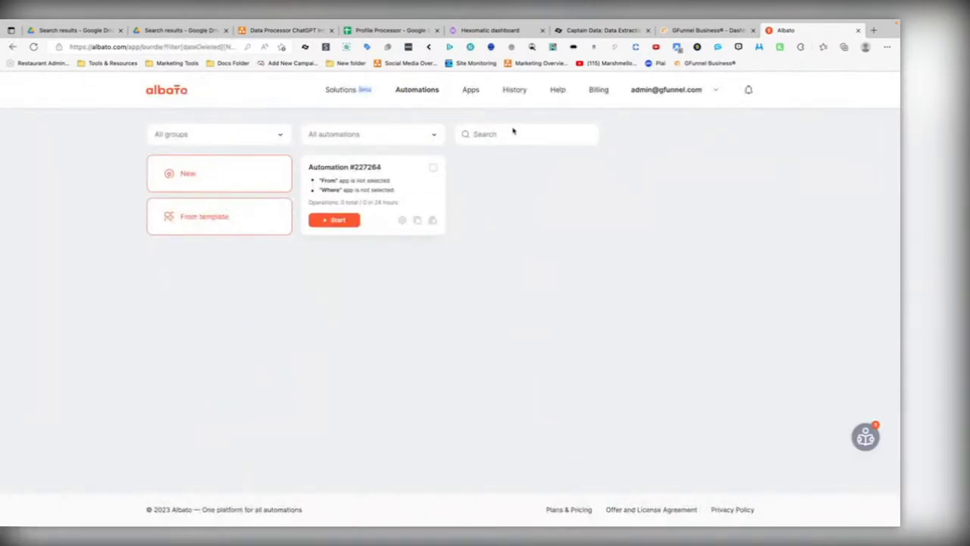
# Check the account's 150000-operation Tier 3 allowance, then create new Automation #230758.
pyautogui.click(675, 91)
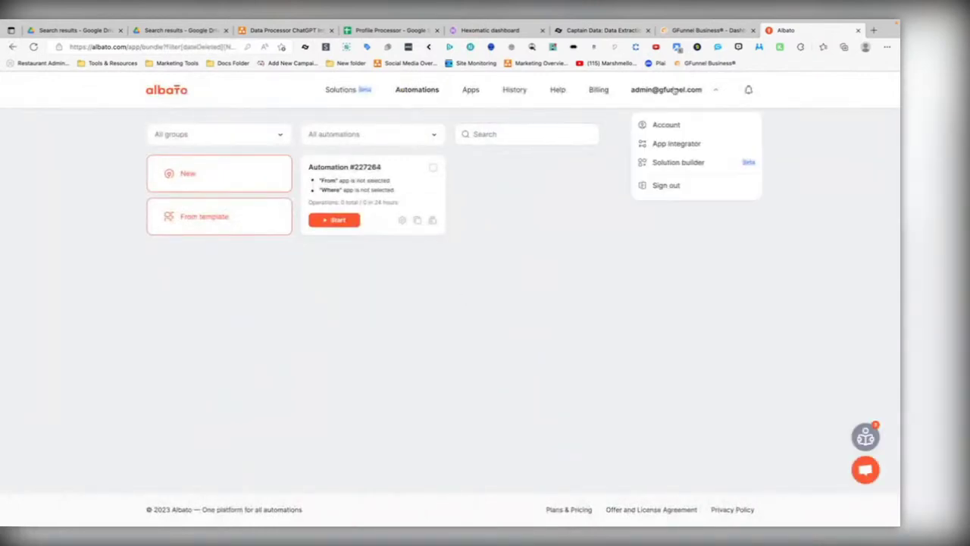
pyautogui.click(682, 131)
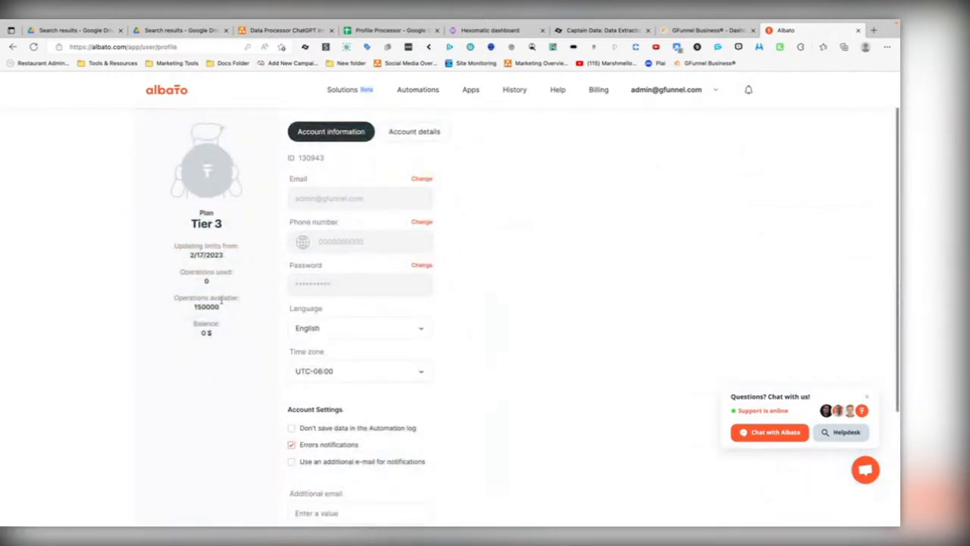
pyautogui.moveTo(194, 307); pyautogui.dragTo(209, 307)
pyautogui.rightClick(208, 287)
pyautogui.click(227, 294)
pyautogui.click(12, 47)
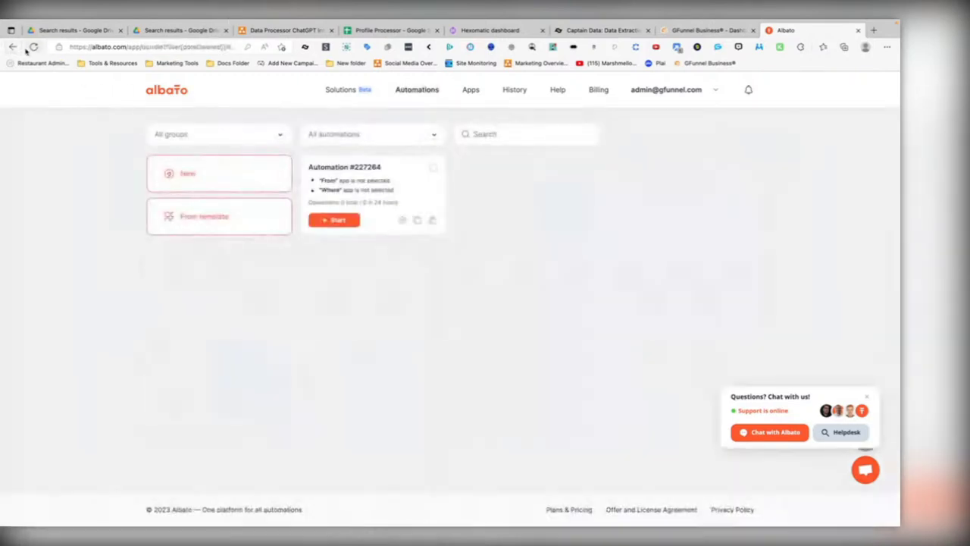
pyautogui.click(247, 176)
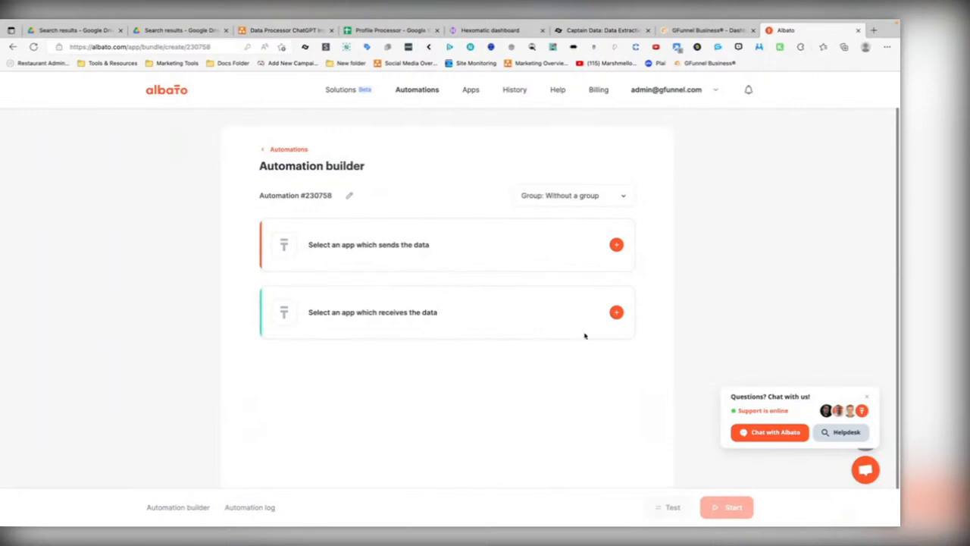
# Set the receiving app to OpenAI (GPT-3) with the Get phrase completion action.
pyautogui.click(617, 316)
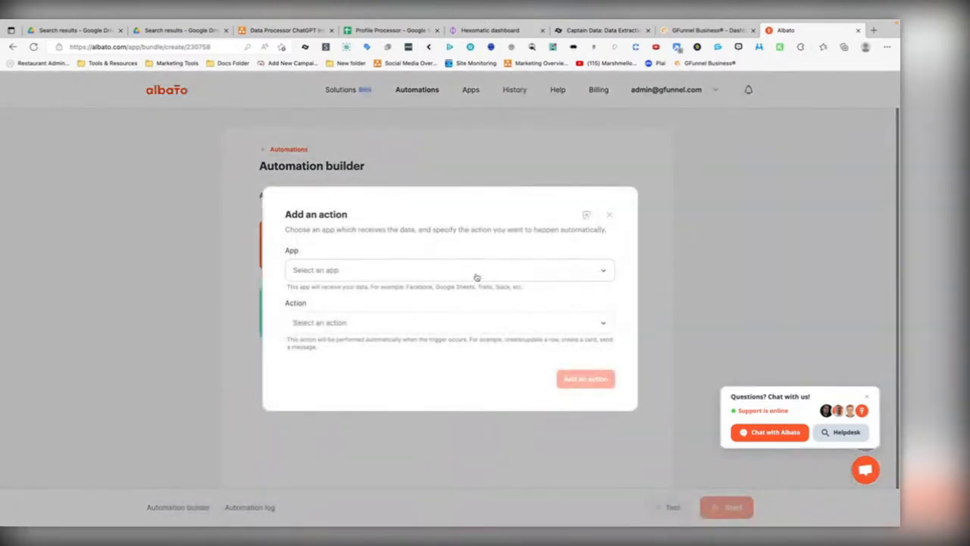
pyautogui.click(477, 275)
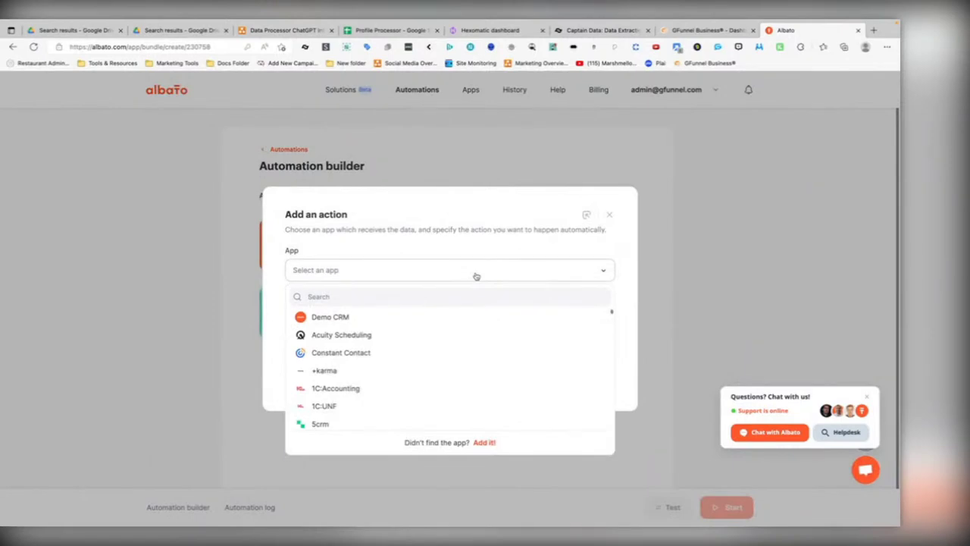
pyautogui.write('open')
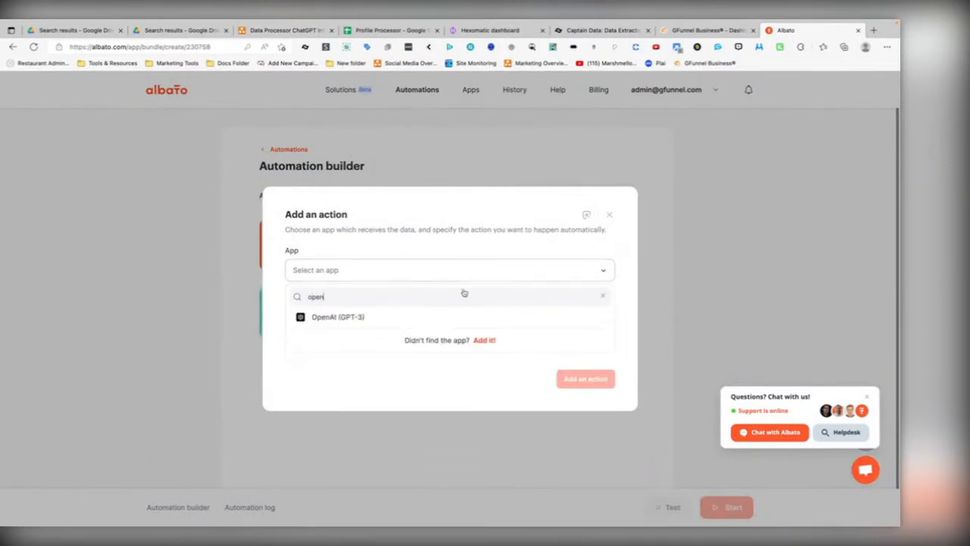
pyautogui.click(373, 317)
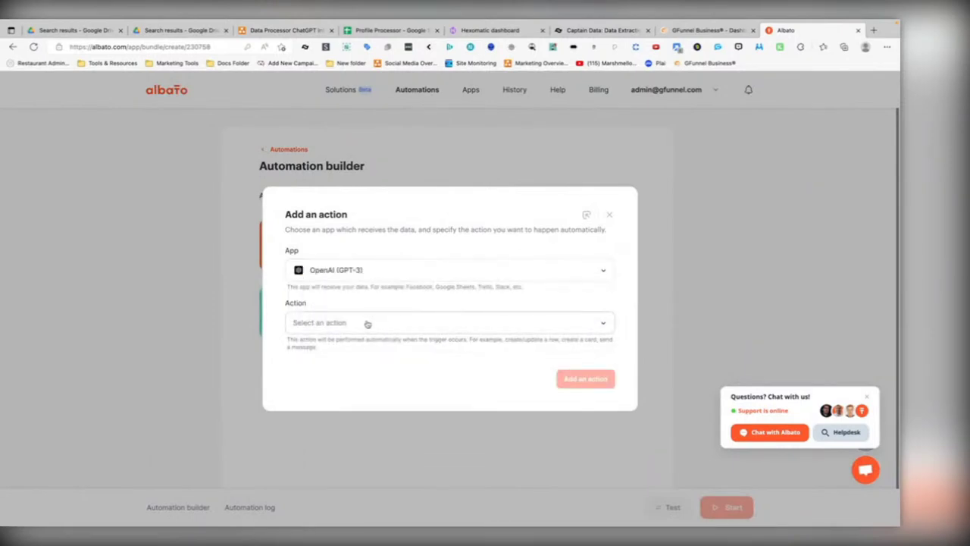
pyautogui.click(368, 325)
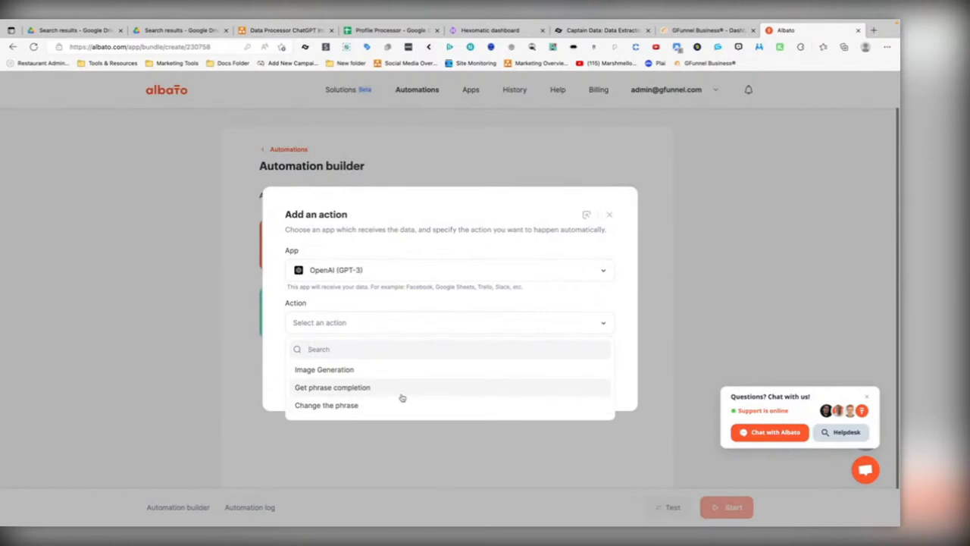
pyautogui.click(354, 389)
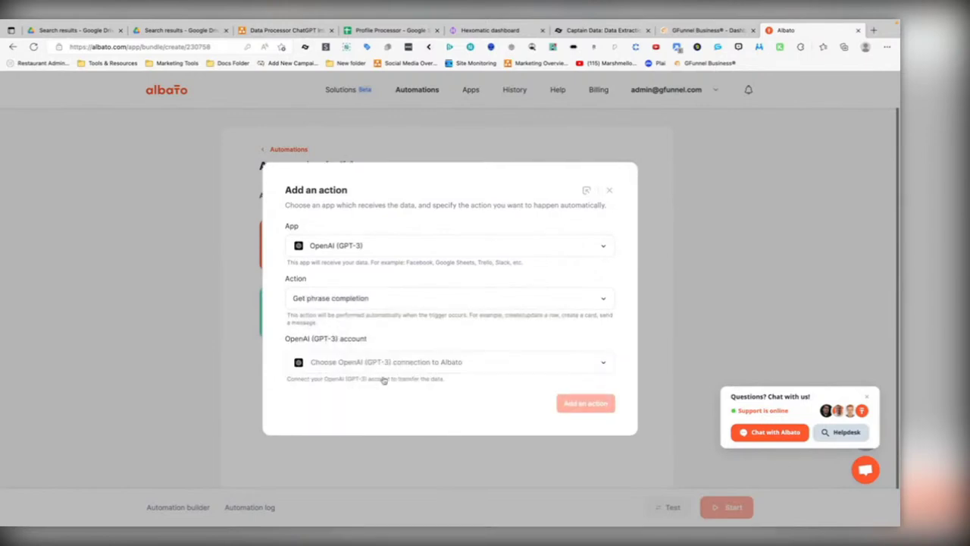
# Start a new OpenAI (GPT-3) account connection, leaving the API Token field empty.
pyautogui.click(417, 362)
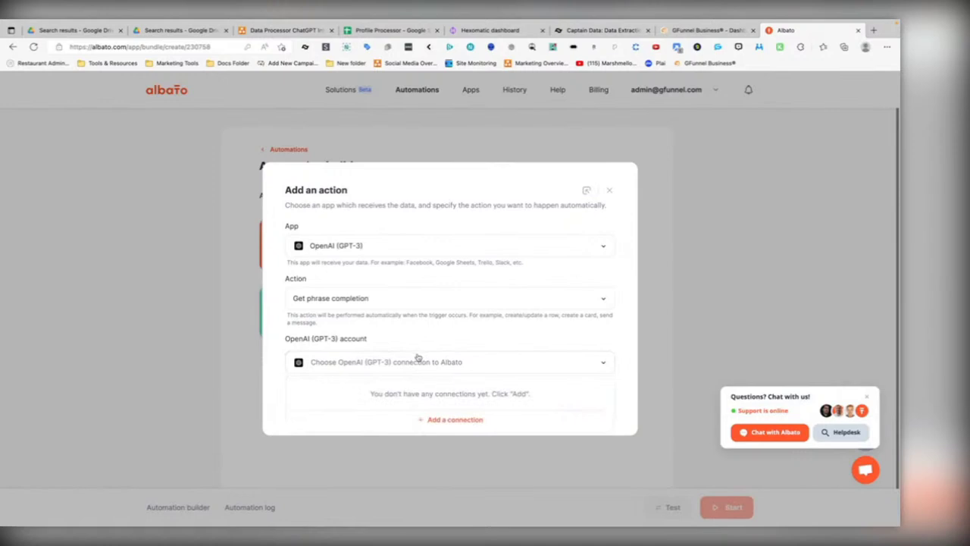
pyautogui.click(434, 419)
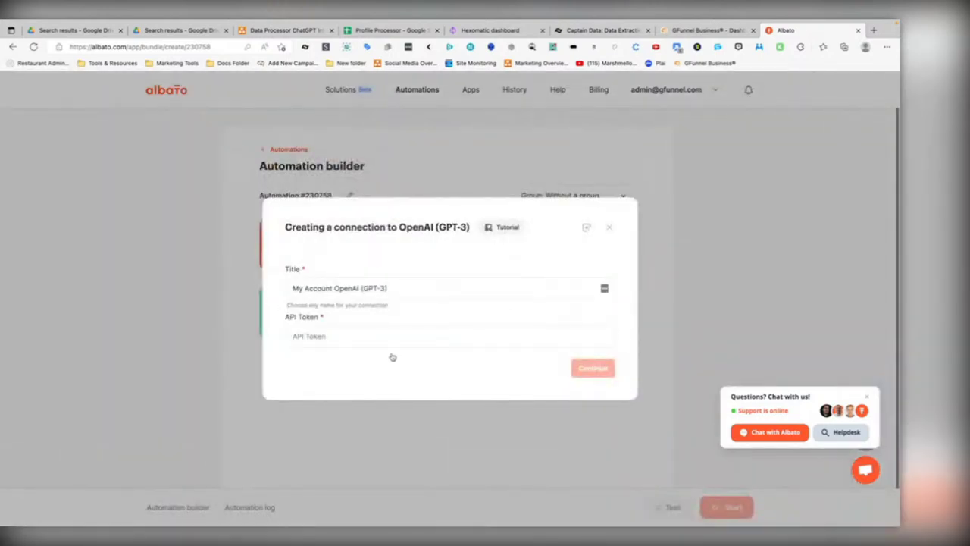
pyautogui.click(455, 336)
pyautogui.click(872, 30)
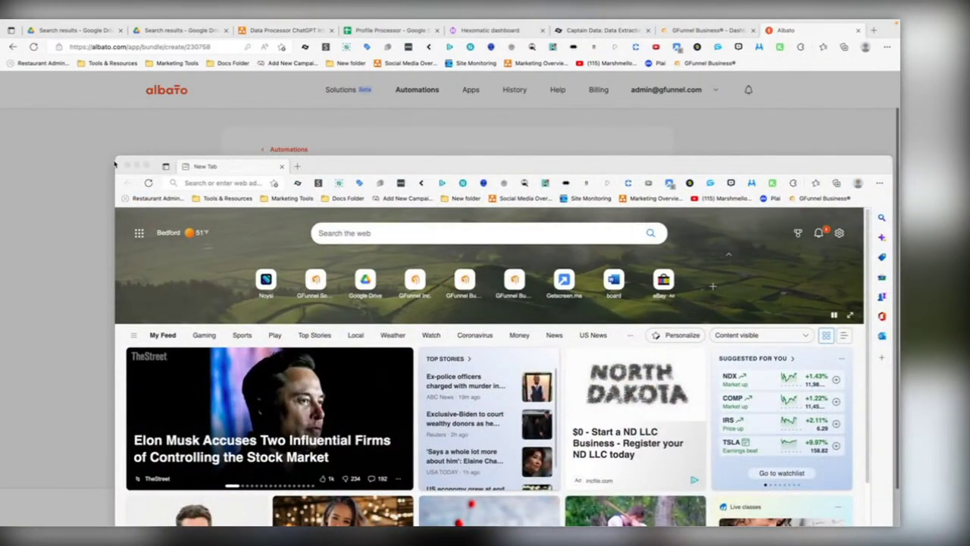
pyautogui.click(128, 166)
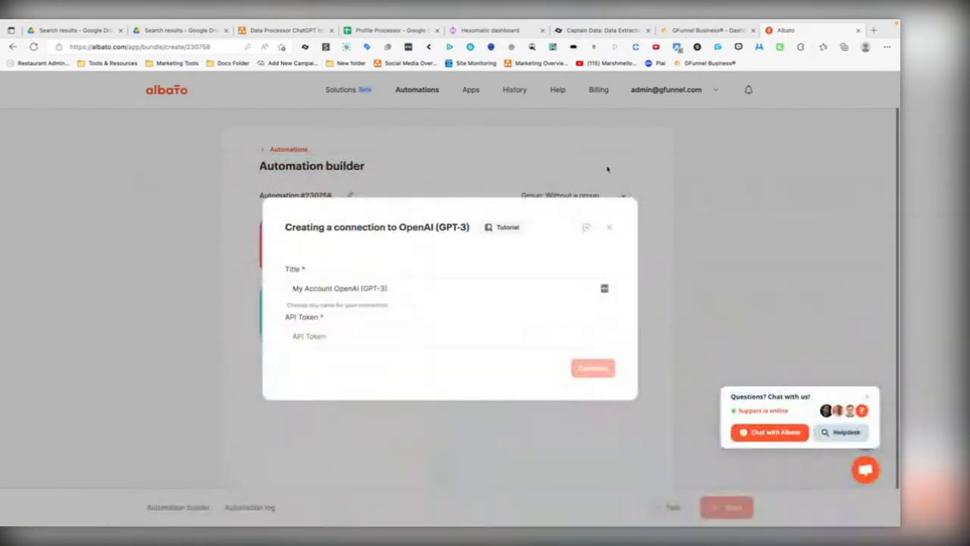
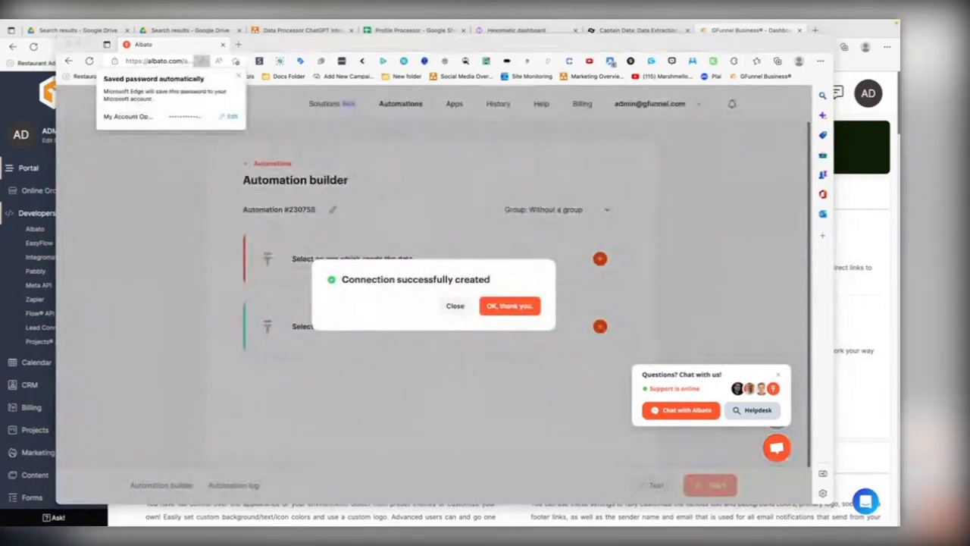
# Add the GPT-3 phrase-completion action and pick text-davinci-003 as its Model ID.
pyautogui.click(524, 306)
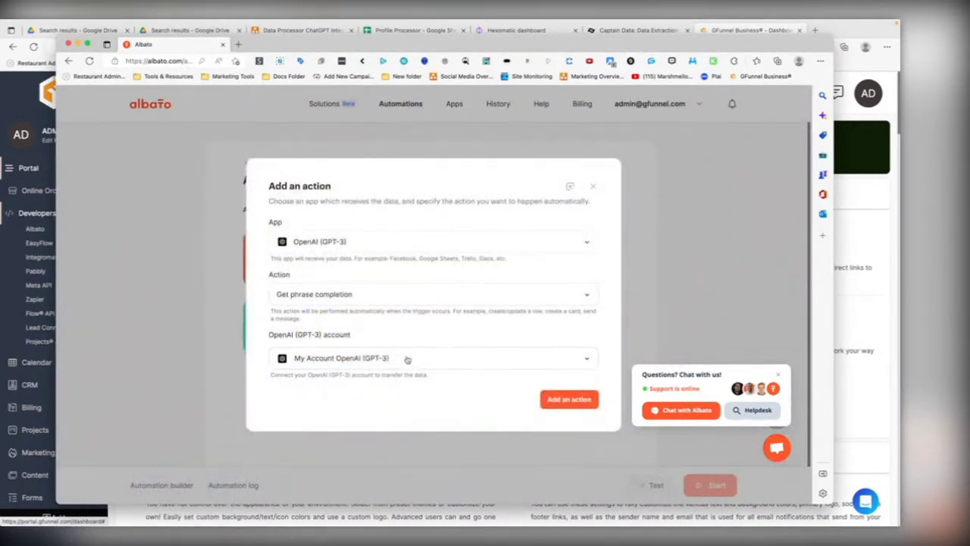
pyautogui.click(569, 406)
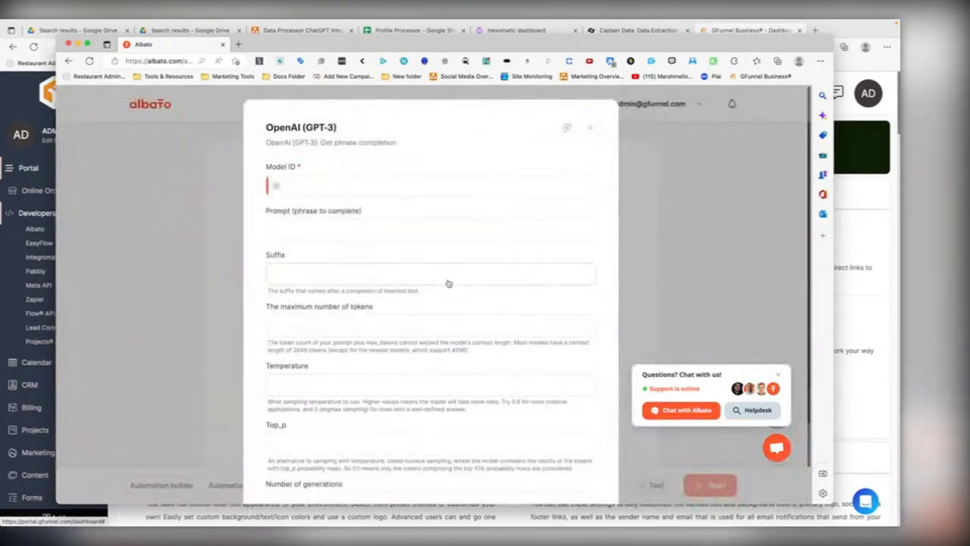
pyautogui.click(338, 189)
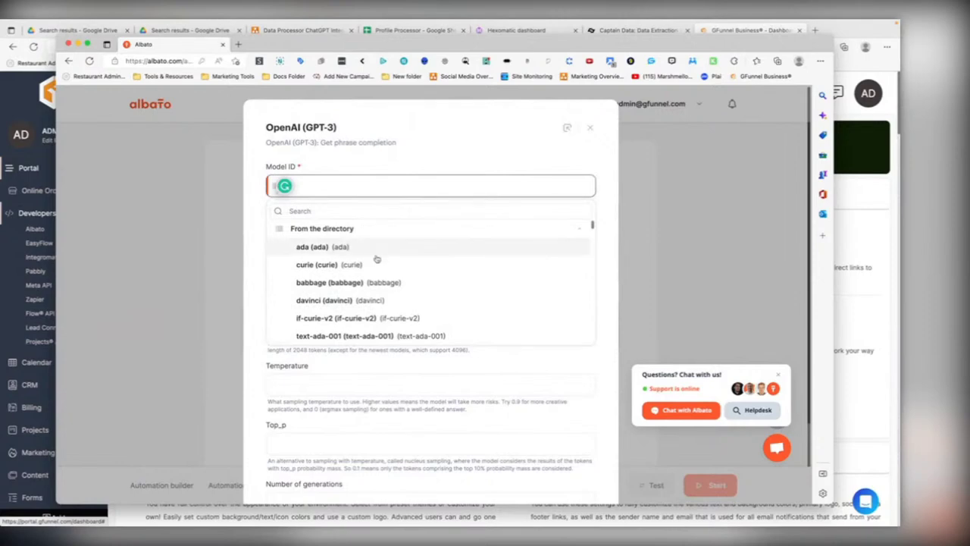
pyautogui.scroll(-1, 377, 282)
pyautogui.scroll(-2, 375, 278)
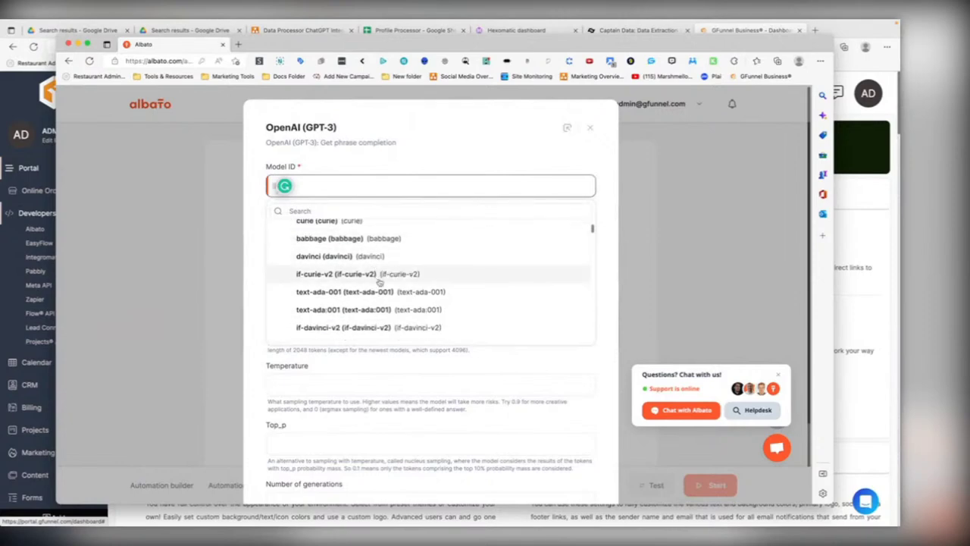
pyautogui.scroll(-2, 370, 302)
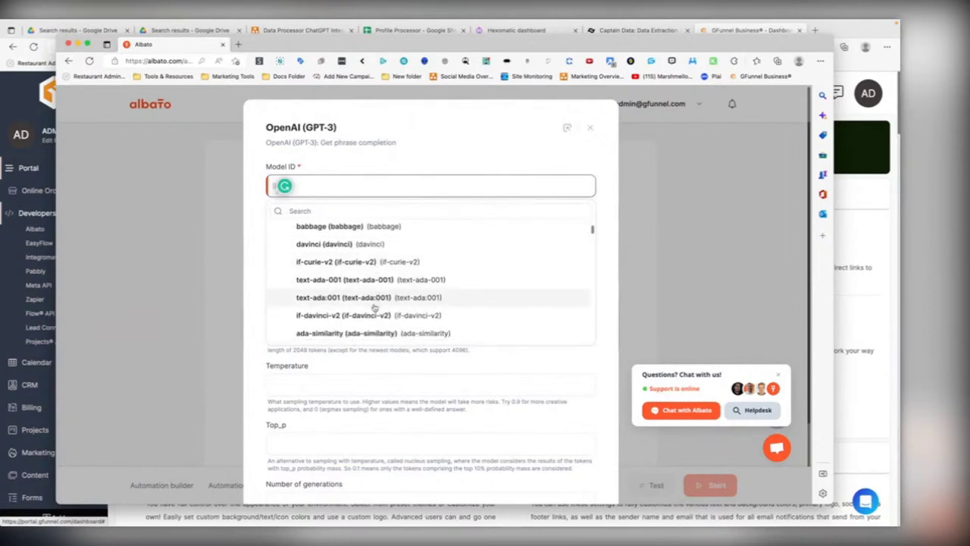
pyautogui.scroll(-6, 369, 303)
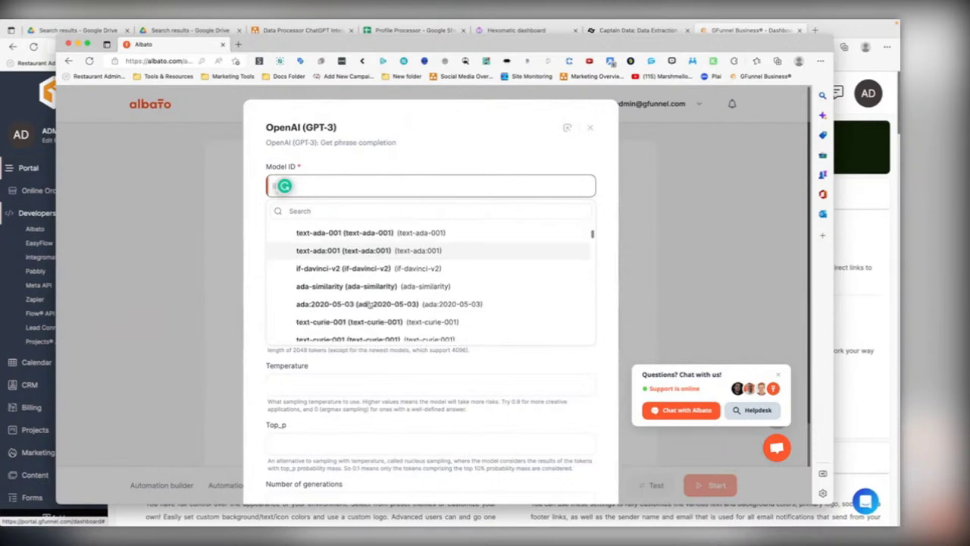
pyautogui.scroll(-5, 369, 303)
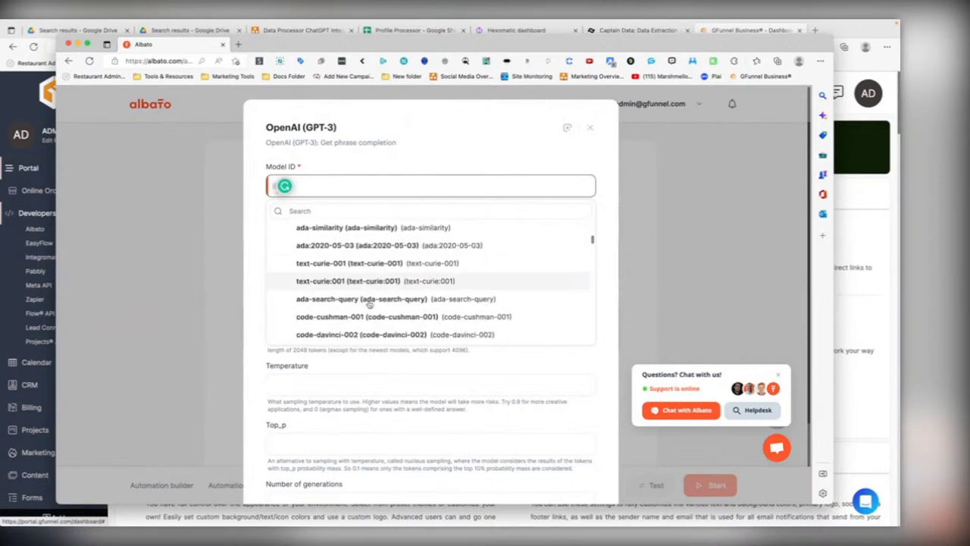
pyautogui.scroll(1, 369, 304)
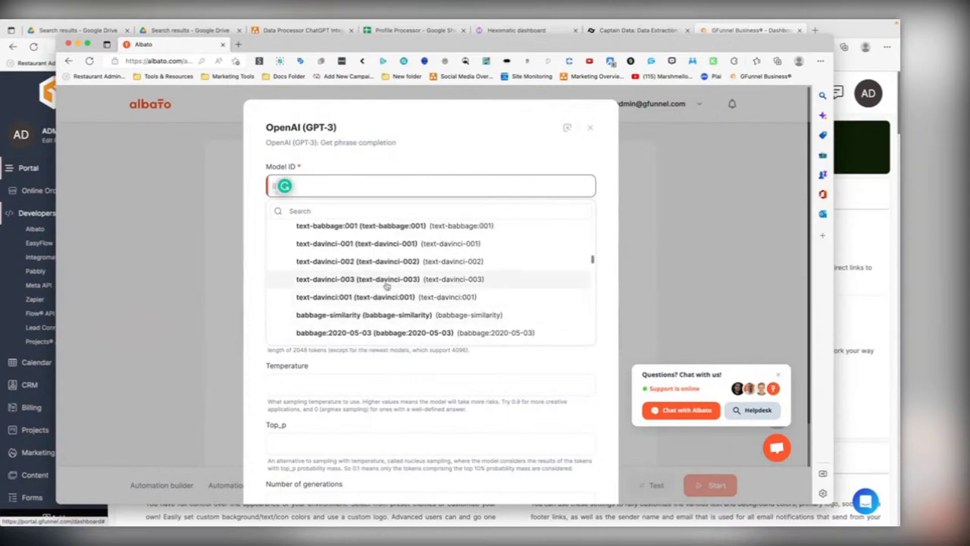
pyautogui.click(387, 279)
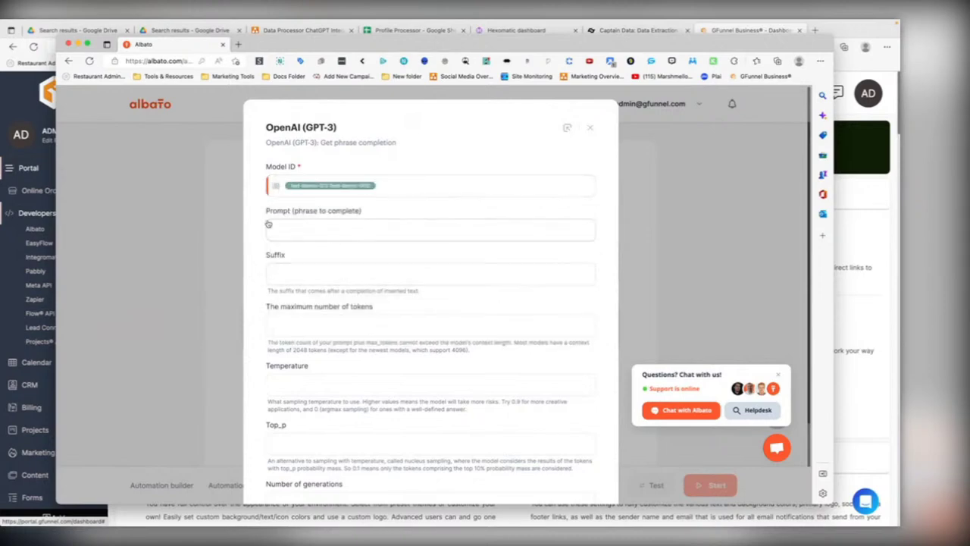
# Look through the insertable values for the Prompt and maximum tokens fields, leaving them unchanged.
pyautogui.click(319, 234)
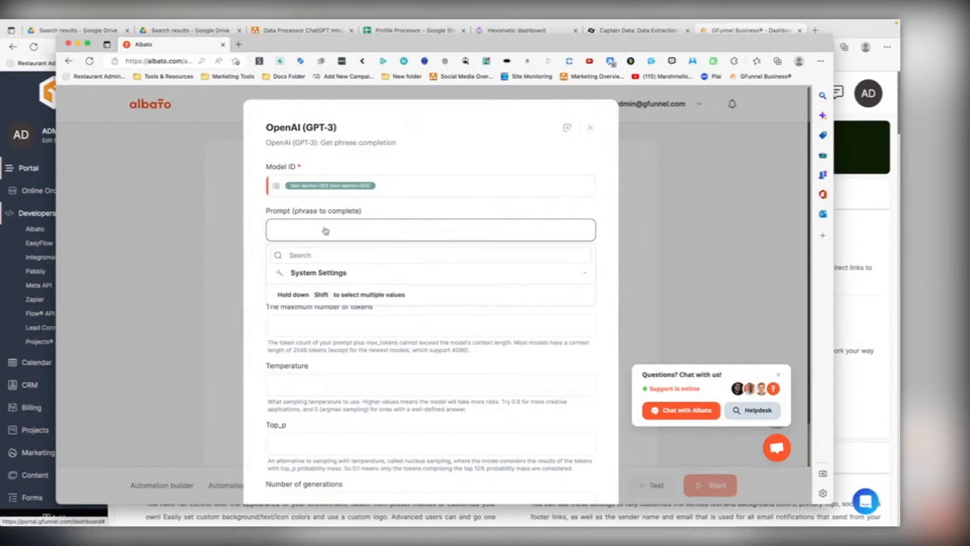
pyautogui.scroll(-3, 325, 231)
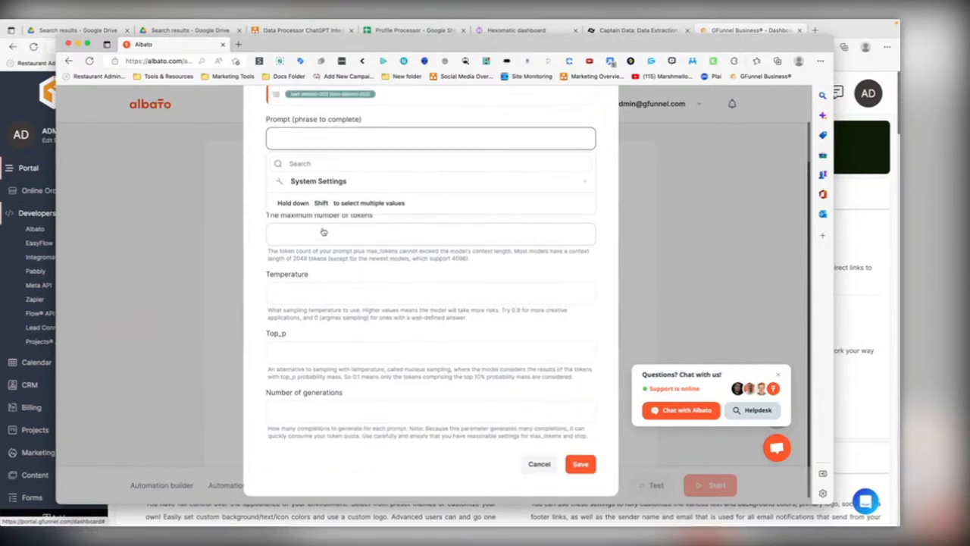
pyautogui.scroll(1, 314, 188)
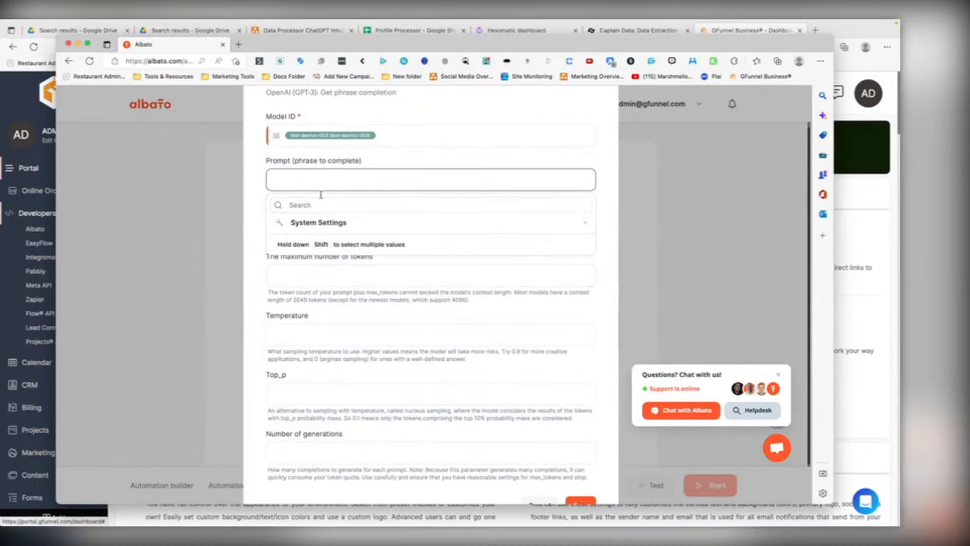
pyautogui.click(318, 222)
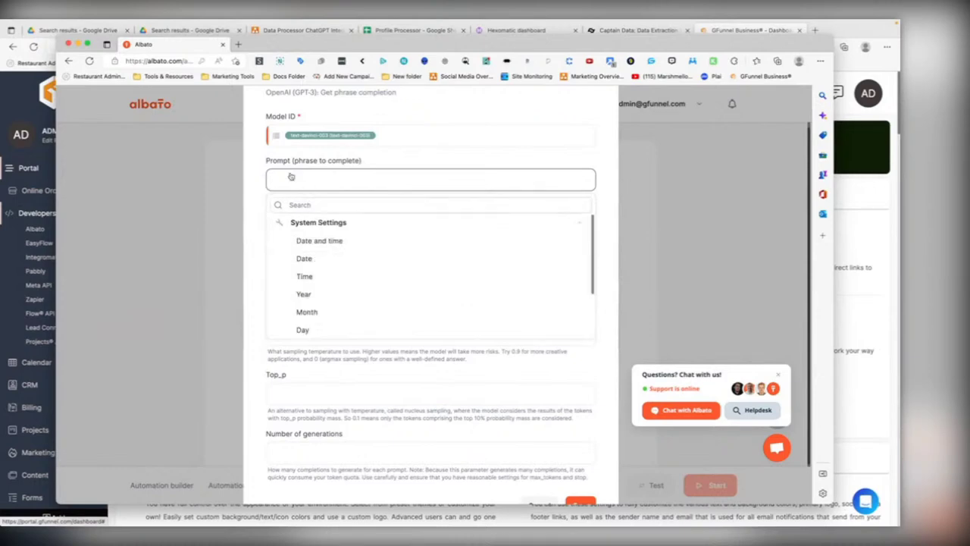
pyautogui.scroll(-1, 313, 243)
pyautogui.scroll(-2, 312, 242)
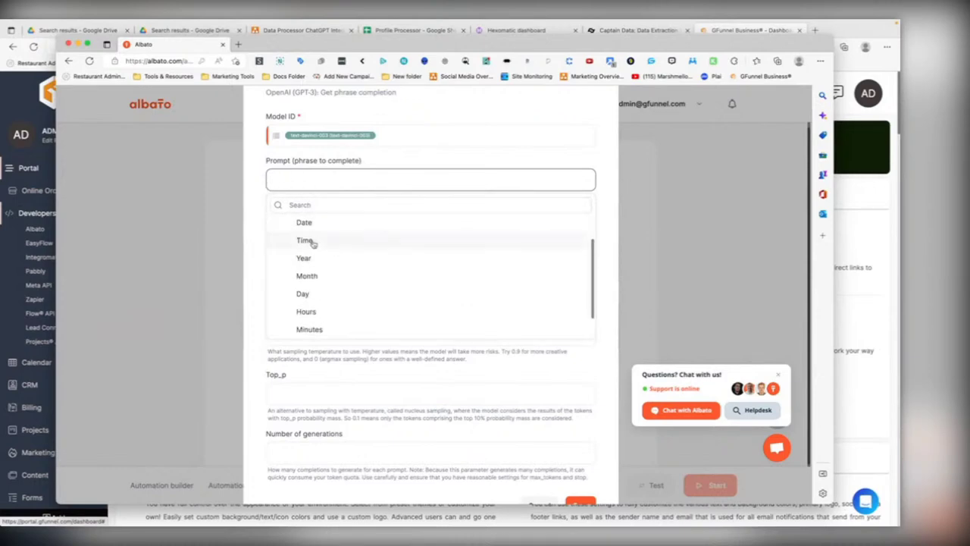
pyautogui.click(248, 167)
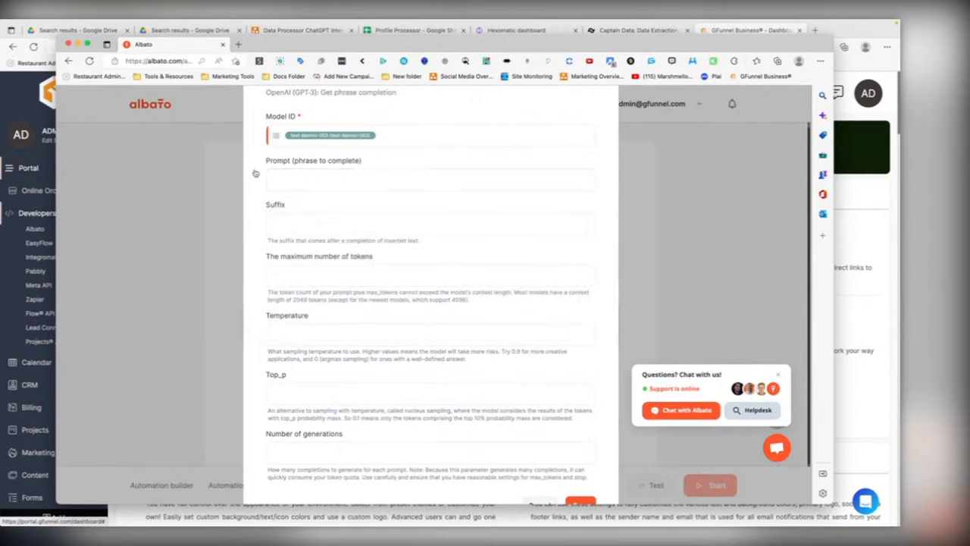
pyautogui.click(313, 271)
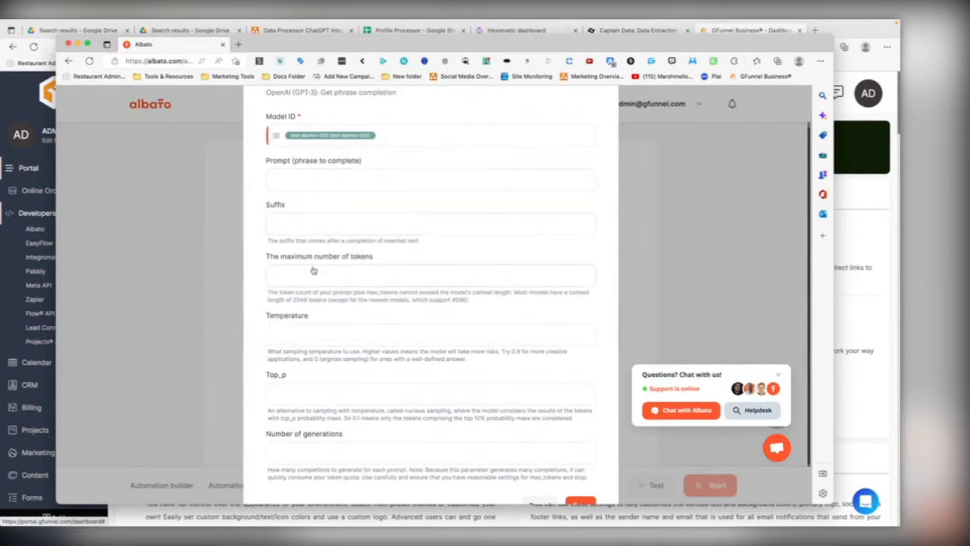
pyautogui.click(313, 271)
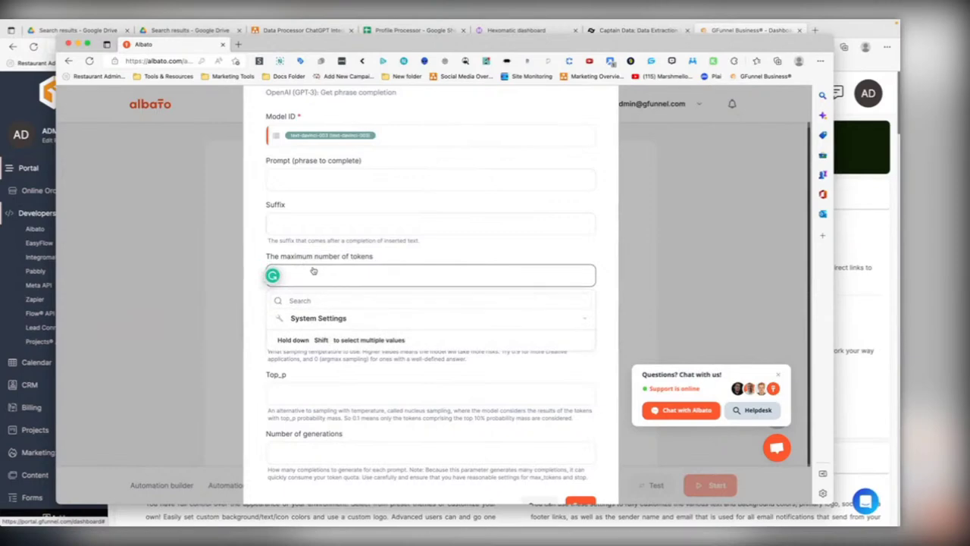
pyautogui.click(286, 251)
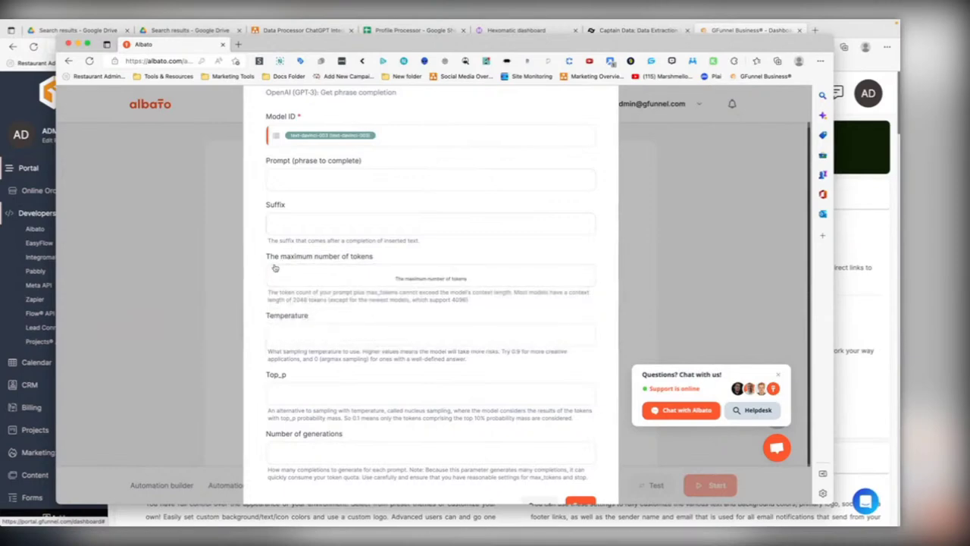
pyautogui.scroll(-1, 274, 270)
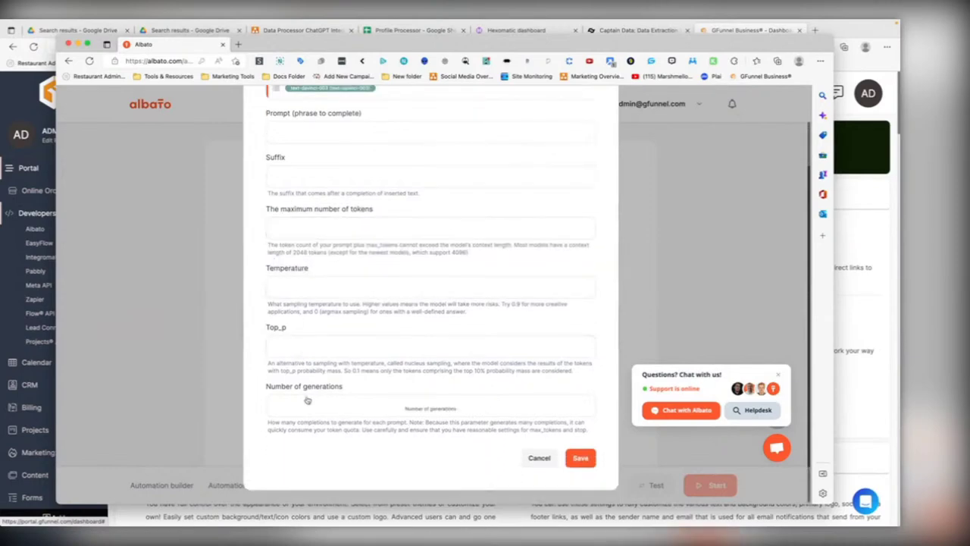
# Set Number of generations to 1.
pyautogui.click(338, 399)
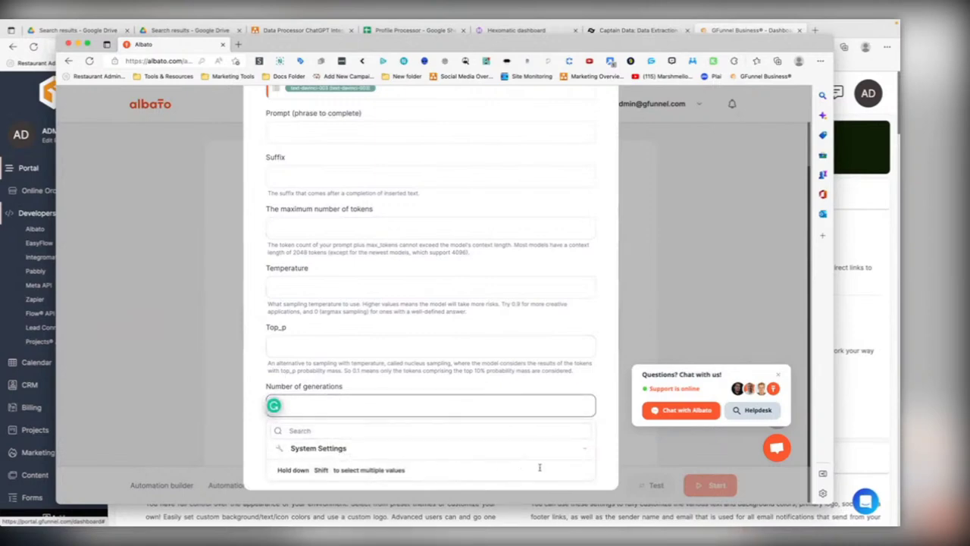
pyautogui.write('1')
pyautogui.click(565, 450)
pyautogui.scroll(-2, 565, 450)
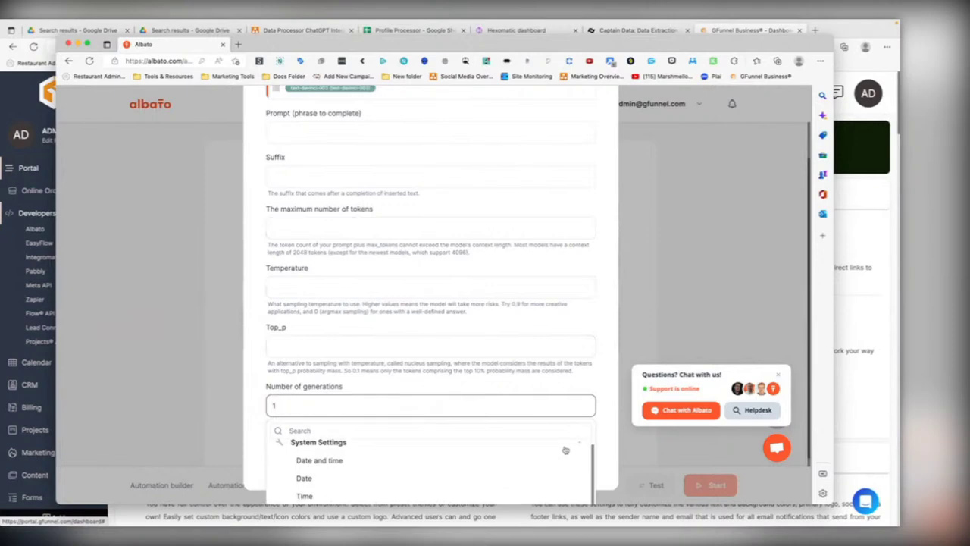
pyautogui.click(605, 373)
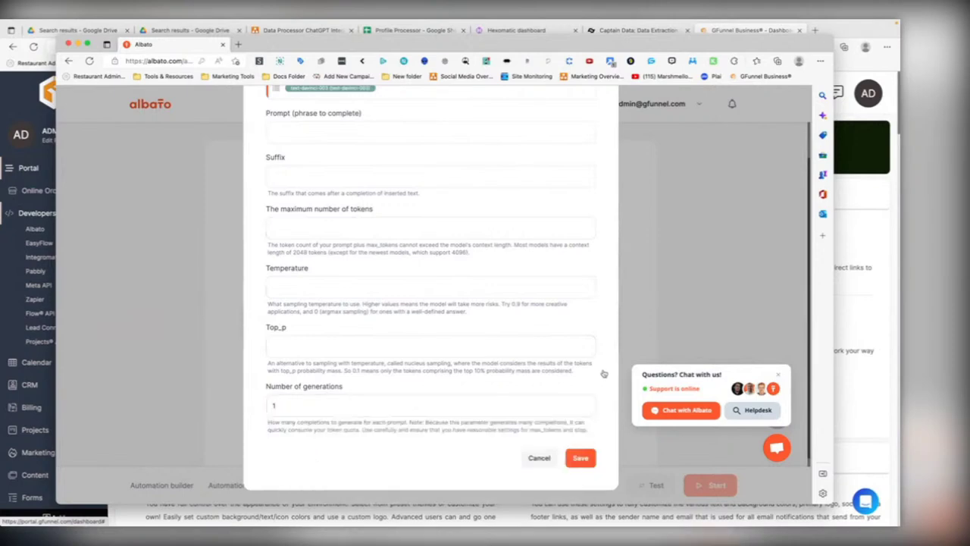
pyautogui.scroll(3, 604, 374)
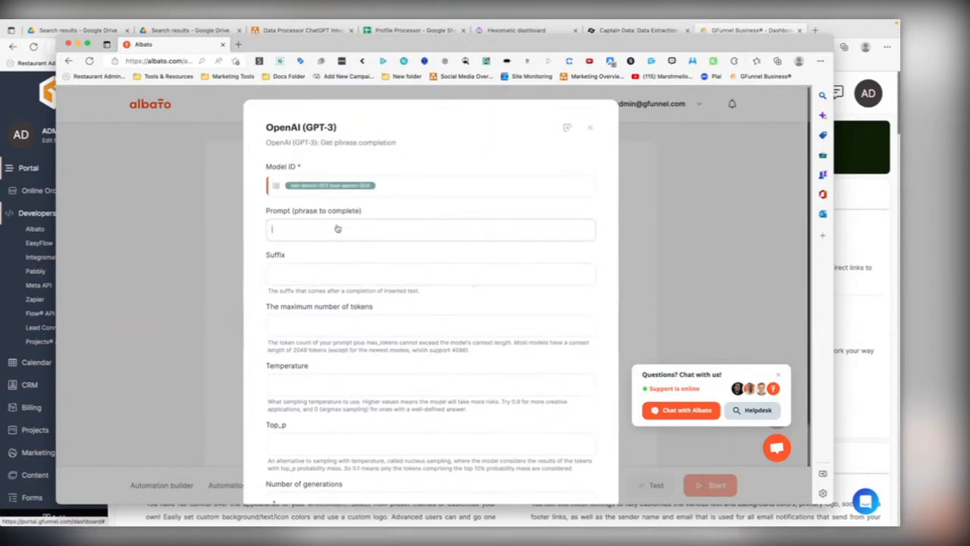
# Write the prompt 'is {{business.name}} located at {{address}} still in business?'.
pyautogui.click(336, 230)
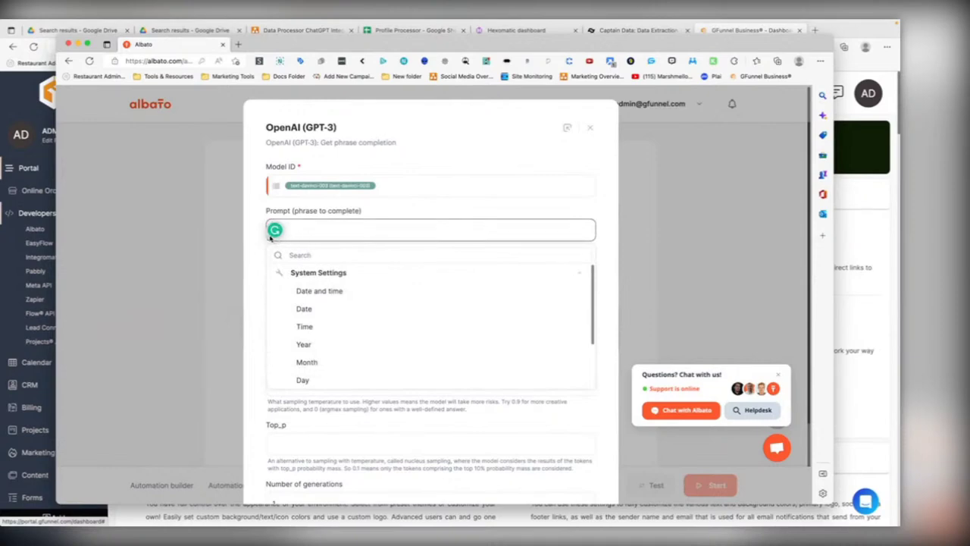
pyautogui.write('is')
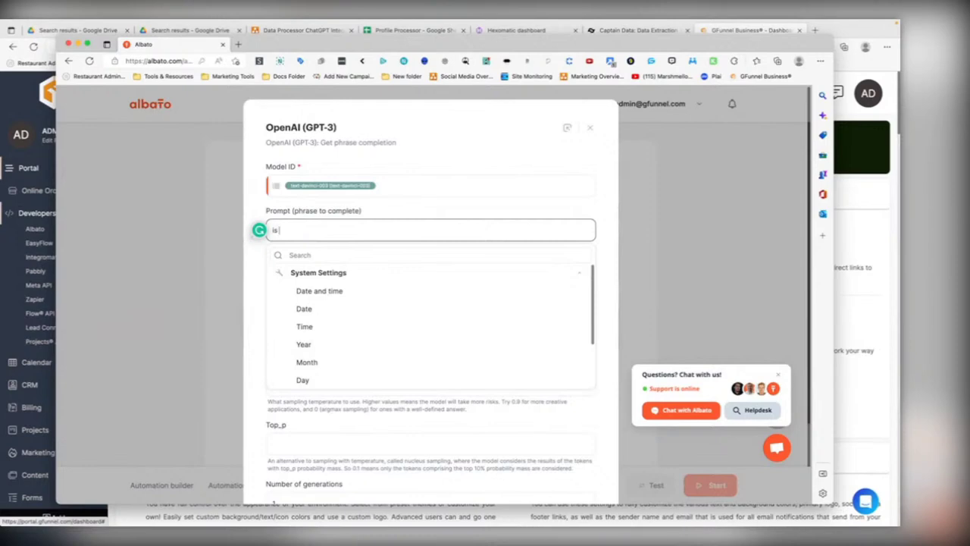
pyautogui.write(' {{location NAm')
pyautogui.press('BackSpace')
pyautogui.press('BackSpace')
pyautogui.press('BackSpace')
pyautogui.write('business')
pyautogui.write('.name')
pyautogui.write('{{business.name}} ')
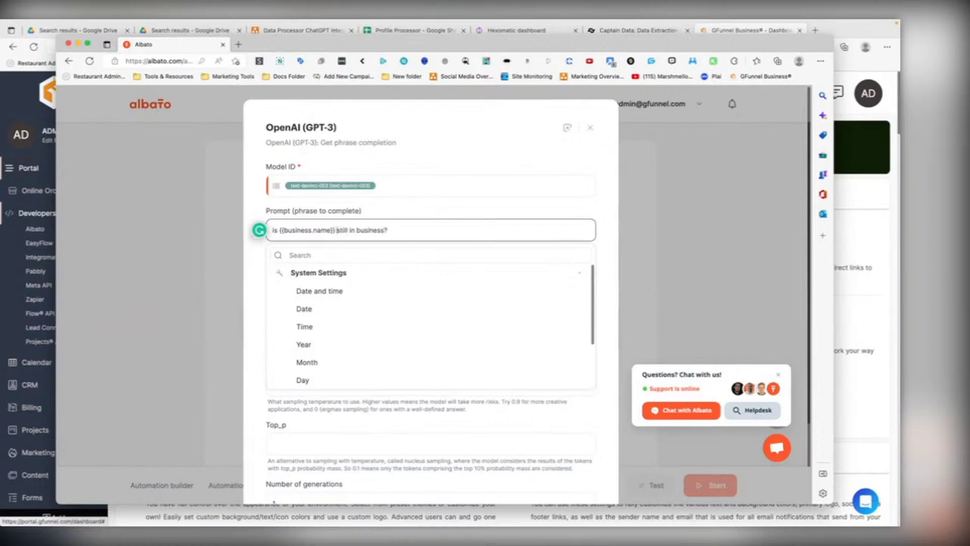
pyautogui.write('located at {{address}}')
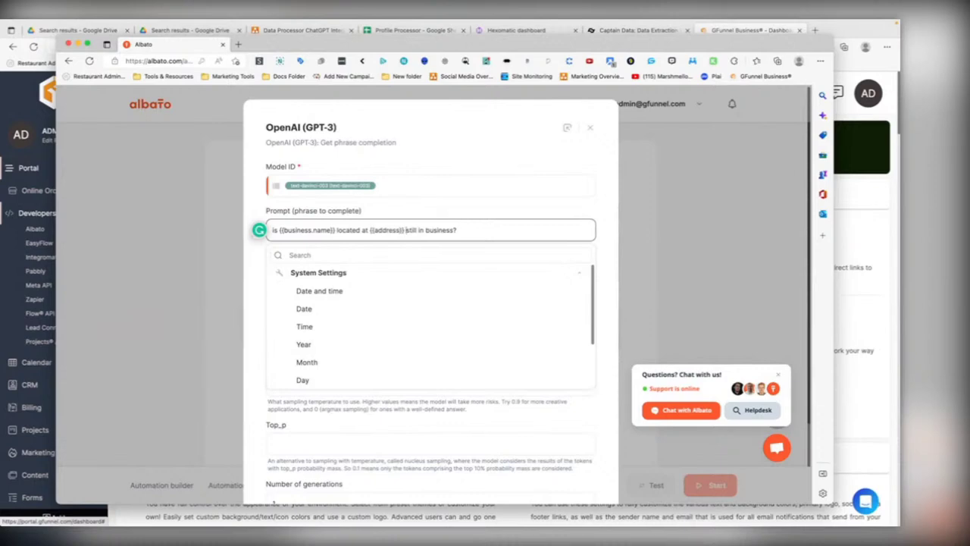
pyautogui.click(601, 199)
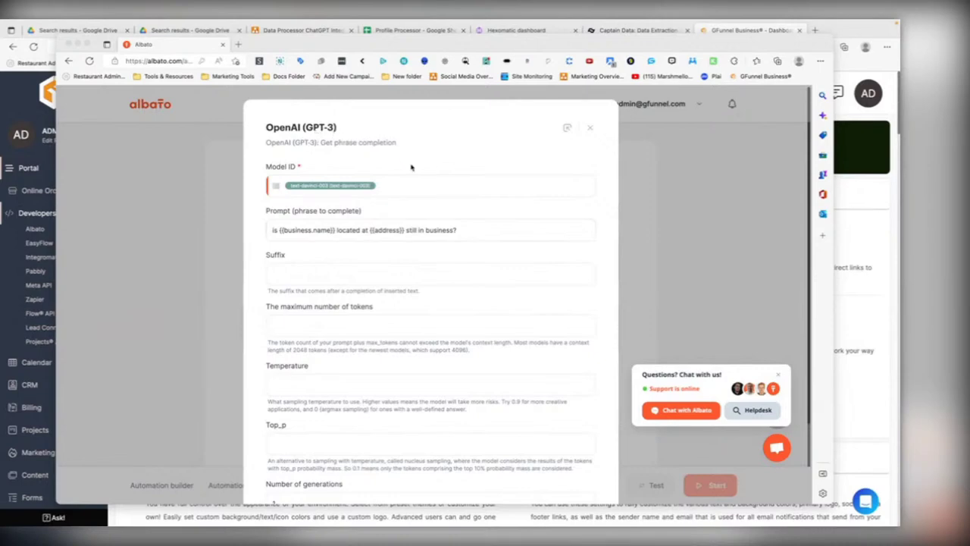
pyautogui.scroll(-1, 396, 297)
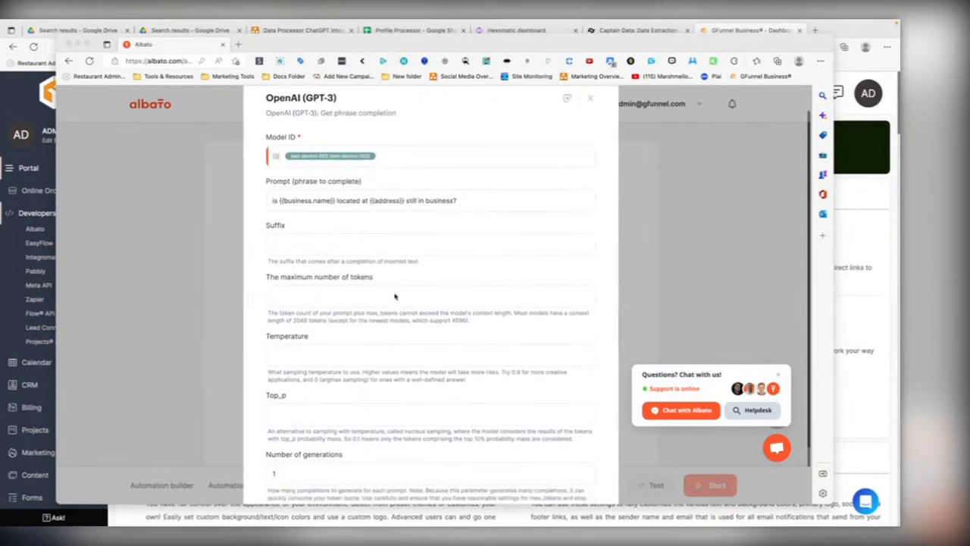
pyautogui.scroll(1, 353, 201)
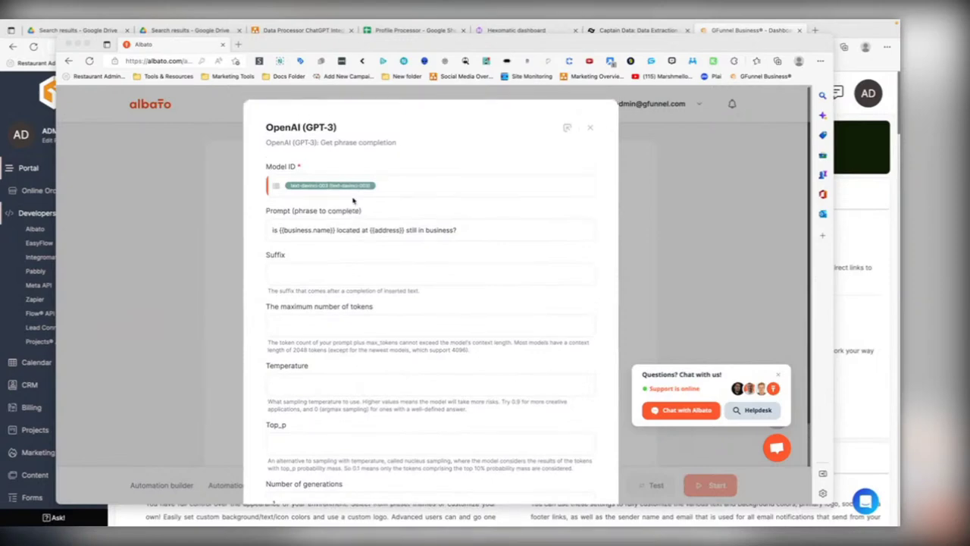
pyautogui.scroll(-3, 412, 264)
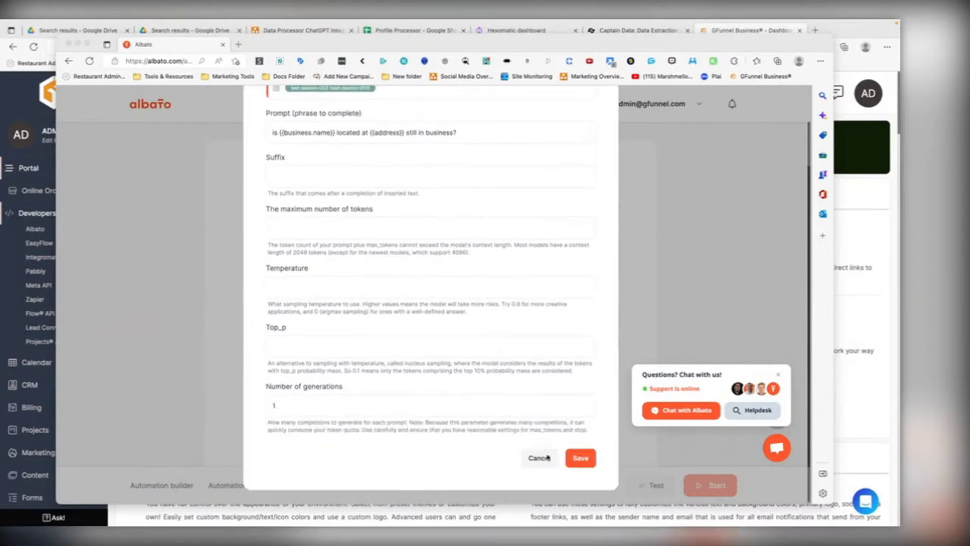
# Save the GPT-3 step and start a Google Sheets trigger with a cell-change event.
pyautogui.click(580, 458)
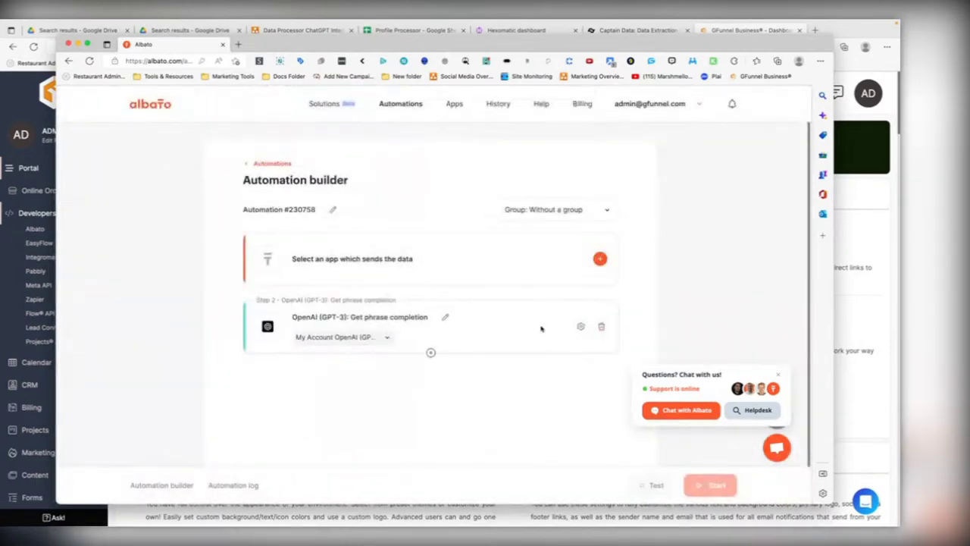
pyautogui.click(373, 272)
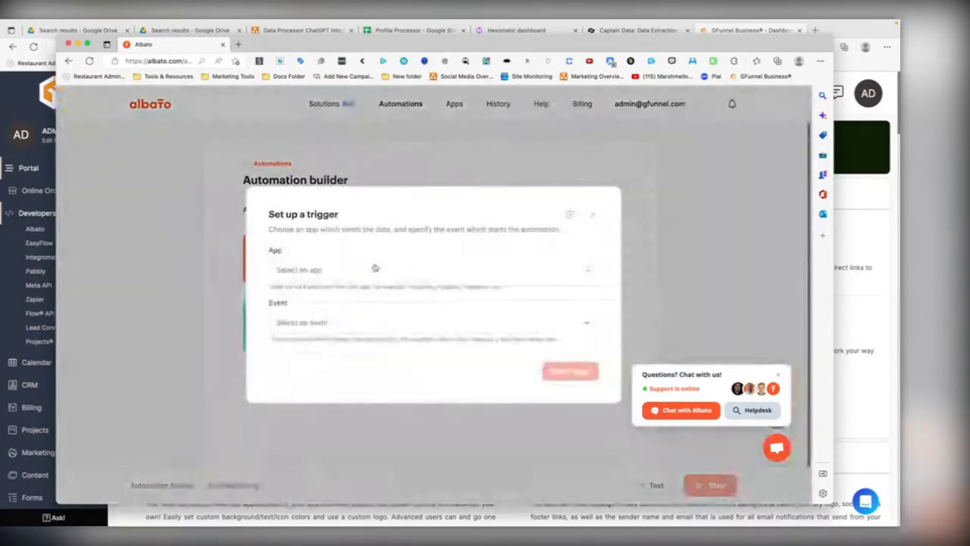
pyautogui.click(407, 267)
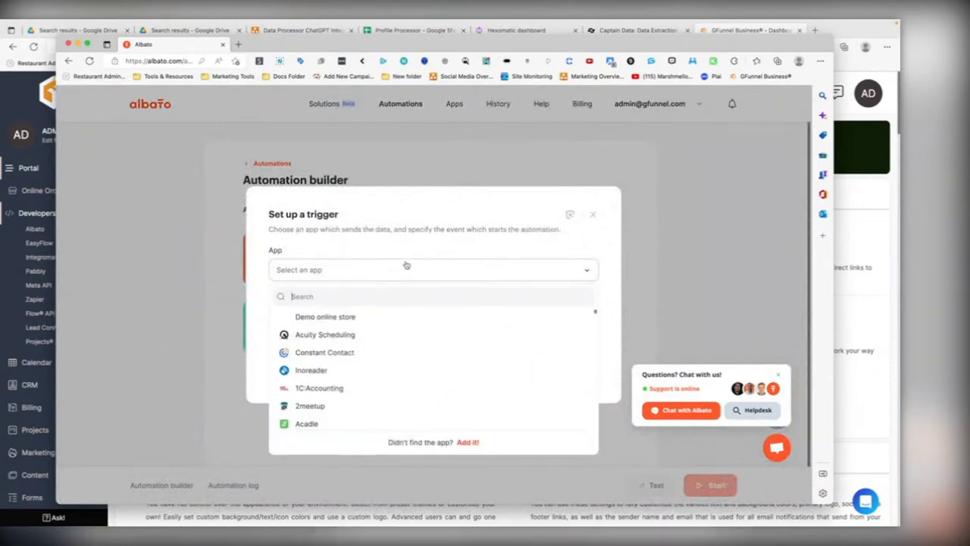
pyautogui.write('goog')
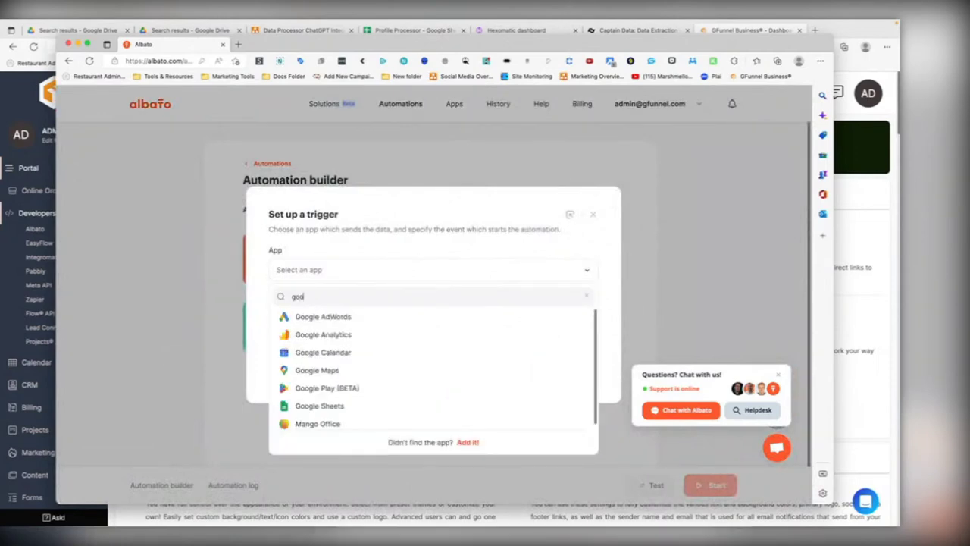
pyautogui.click(322, 405)
pyautogui.click(372, 325)
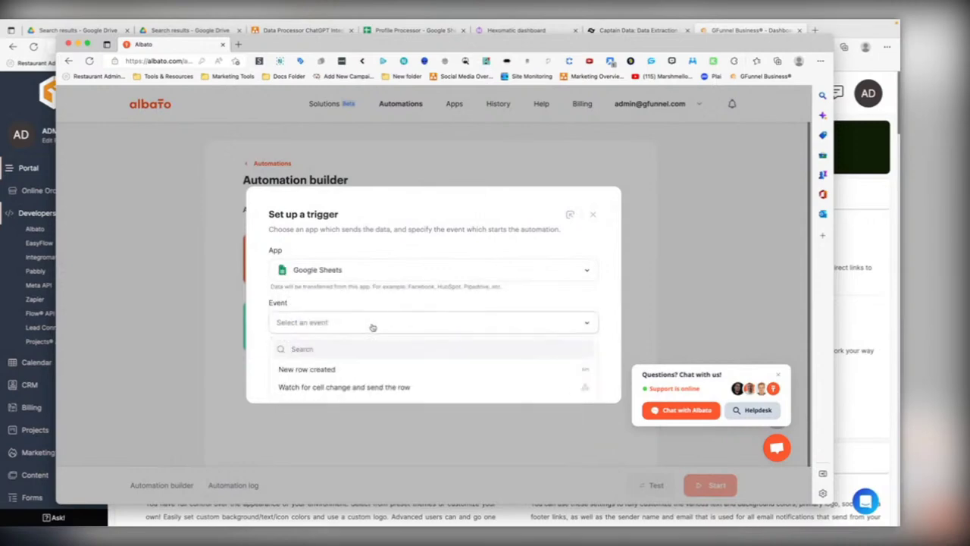
pyautogui.click(364, 388)
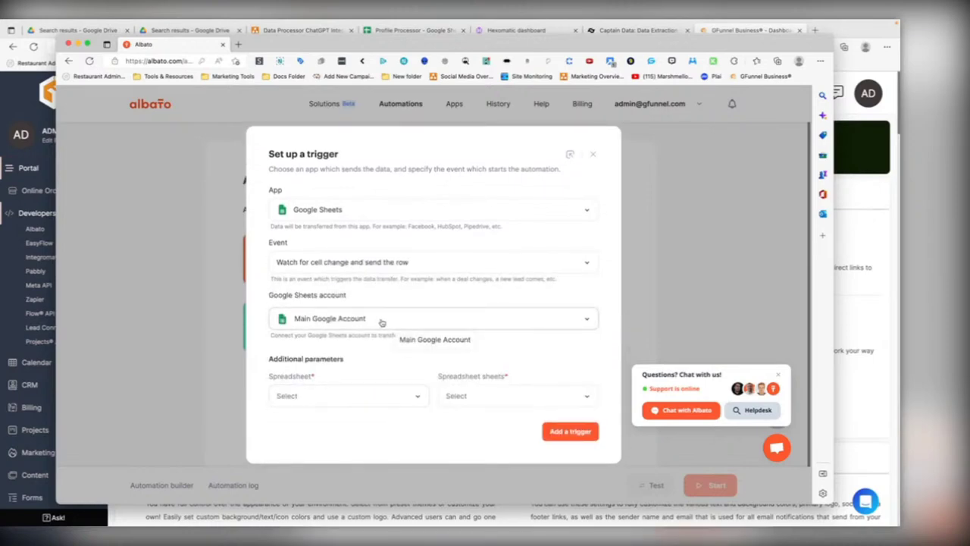
# Refresh the spreadsheet list and select Profile Processor's Database sheet for the trigger.
pyautogui.click(351, 406)
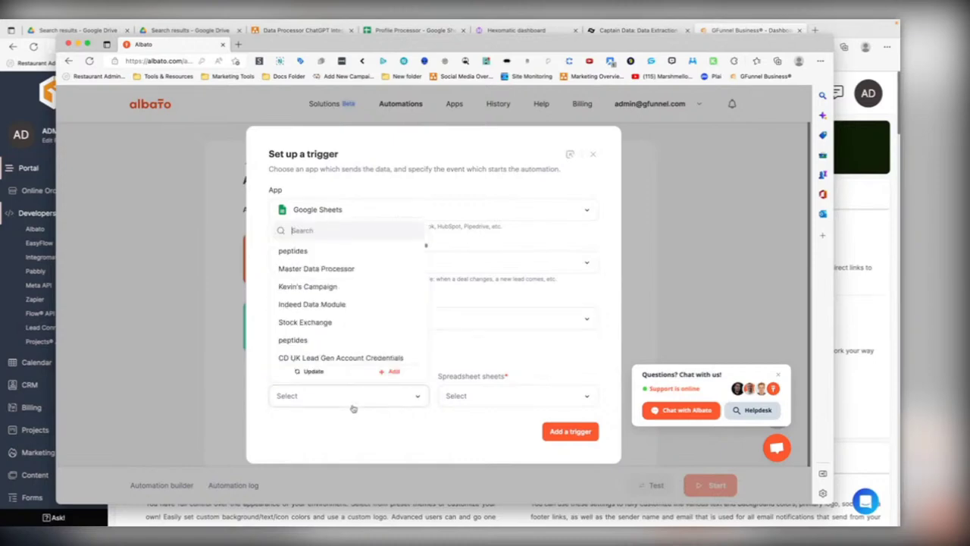
pyautogui.scroll(-1, 346, 303)
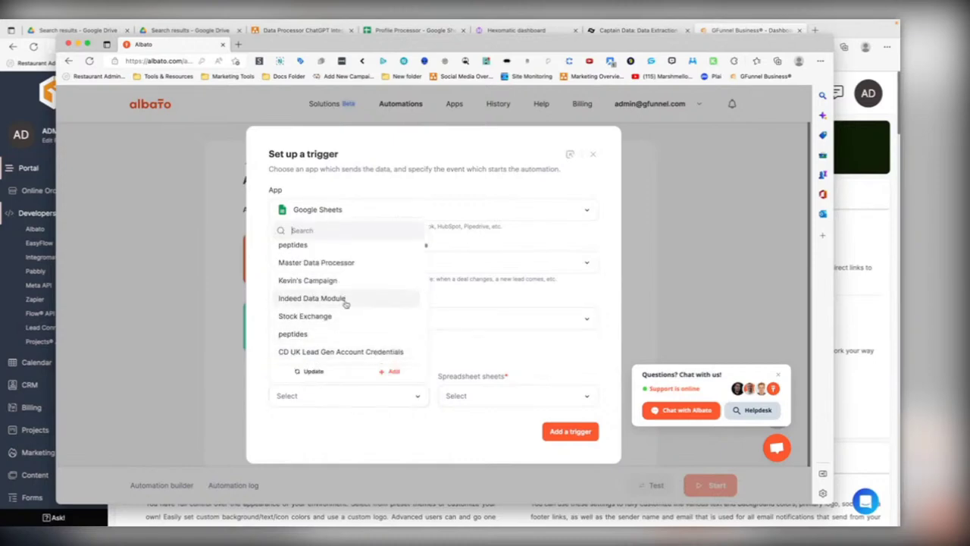
pyautogui.scroll(-3, 345, 303)
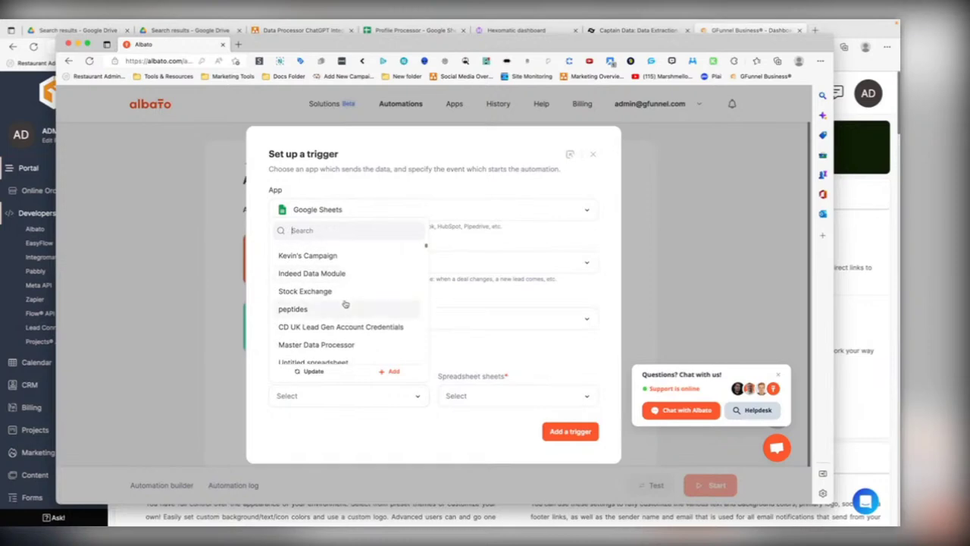
pyautogui.scroll(-4, 345, 303)
pyautogui.scroll(8, 345, 303)
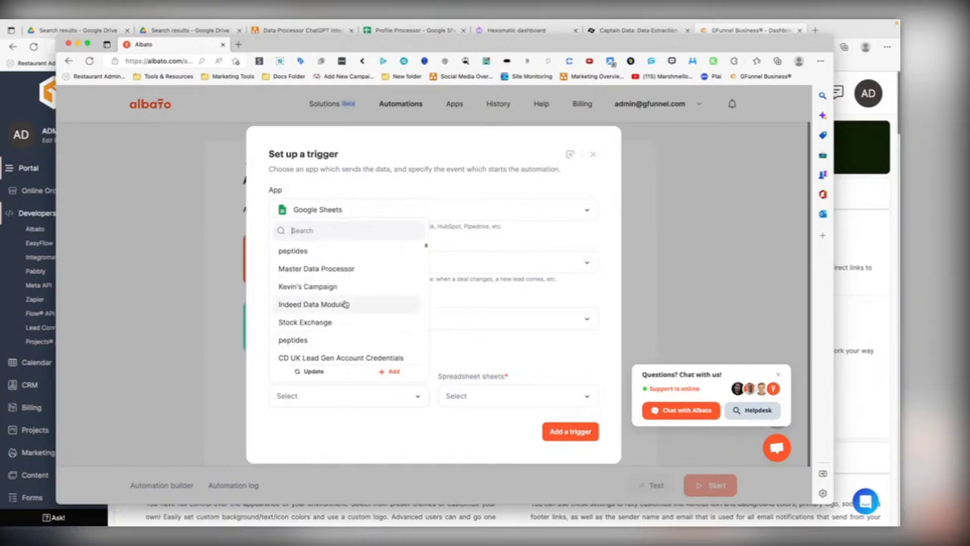
pyautogui.write('prof')
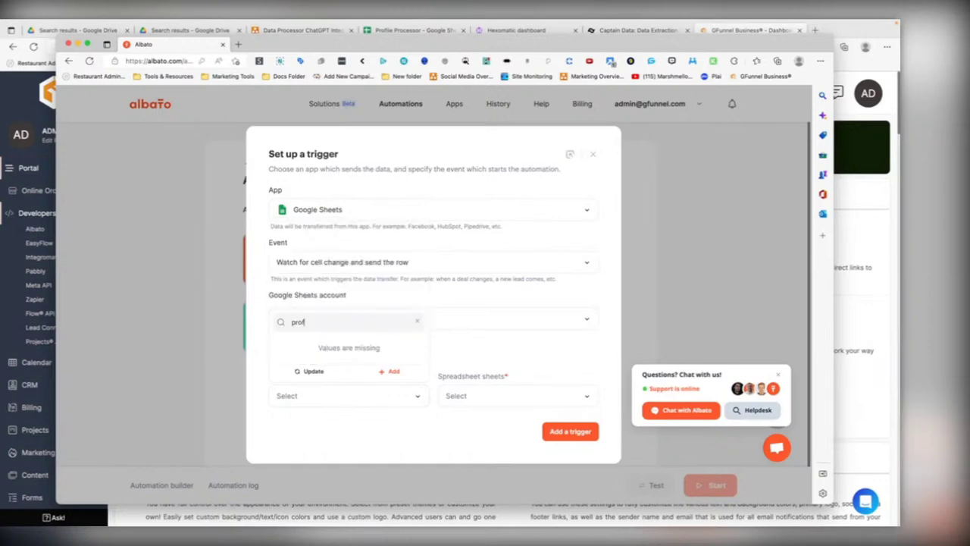
pyautogui.press('BackSpace')
pyautogui.press('BackSpace')
pyautogui.press('BackSpace')
pyautogui.press('BackSpace')
pyautogui.press('BackSpace')
pyautogui.press('BackSpace')
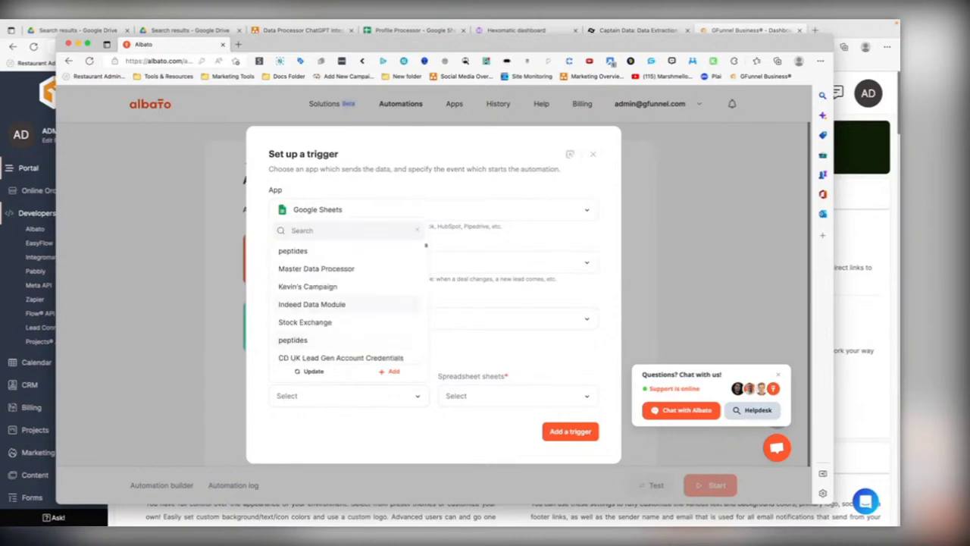
pyautogui.click(317, 375)
pyautogui.write('profi')
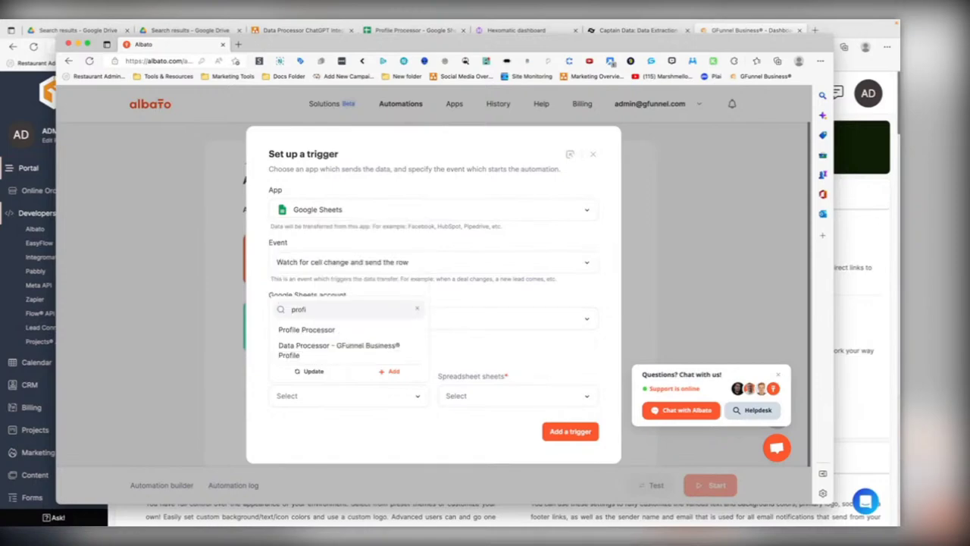
pyautogui.click(333, 330)
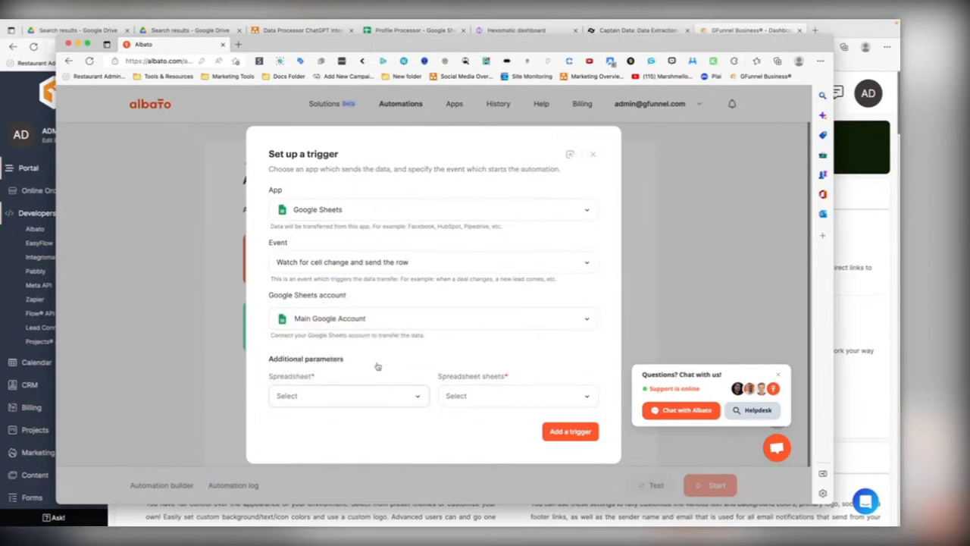
pyautogui.click(514, 397)
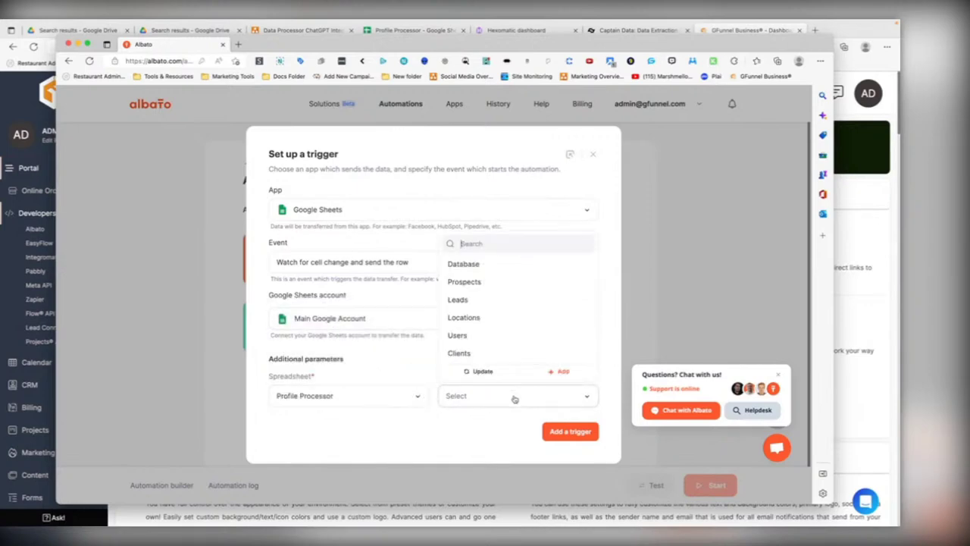
pyautogui.click(486, 265)
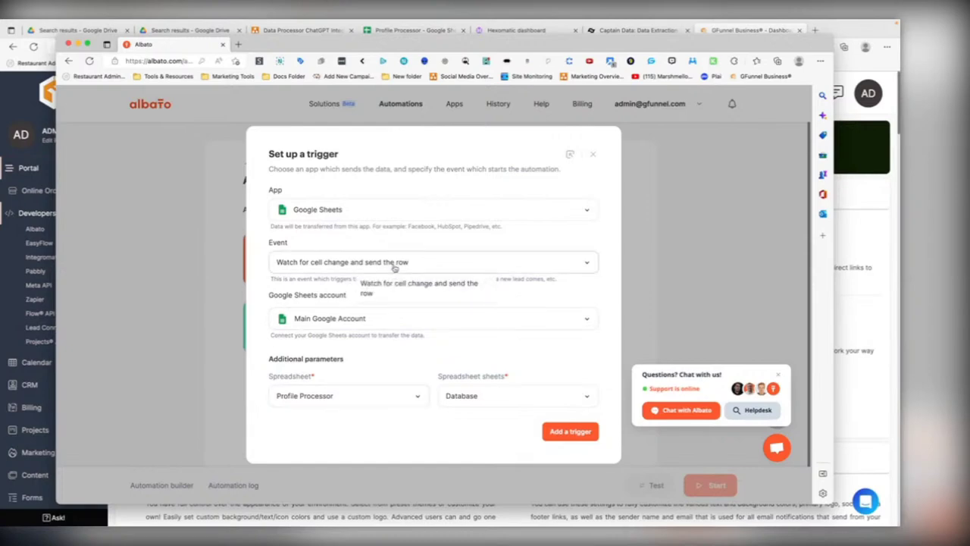
# Switch the event to New row created, reselect Profile Processor's Database sheet, and add the trigger.
pyautogui.click(394, 267)
pyautogui.click(347, 308)
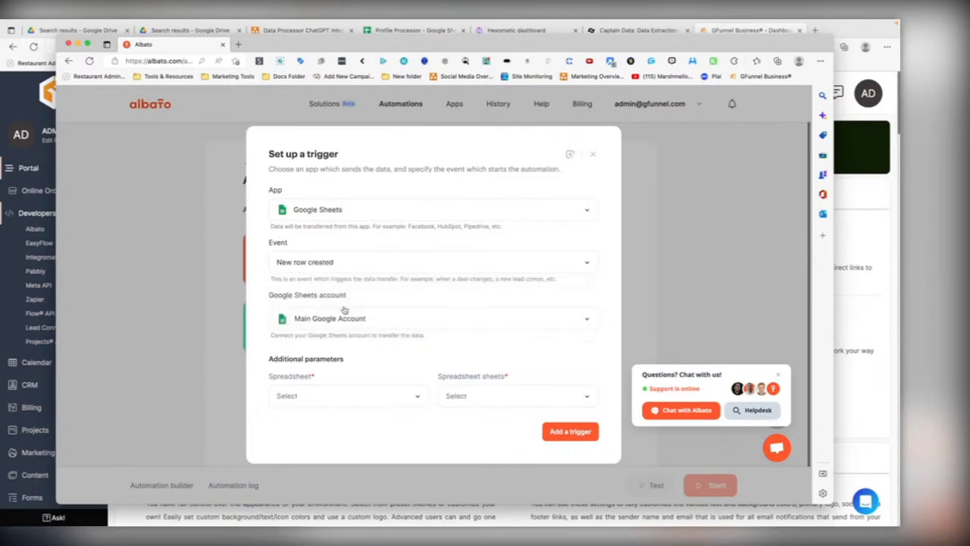
pyautogui.click(383, 267)
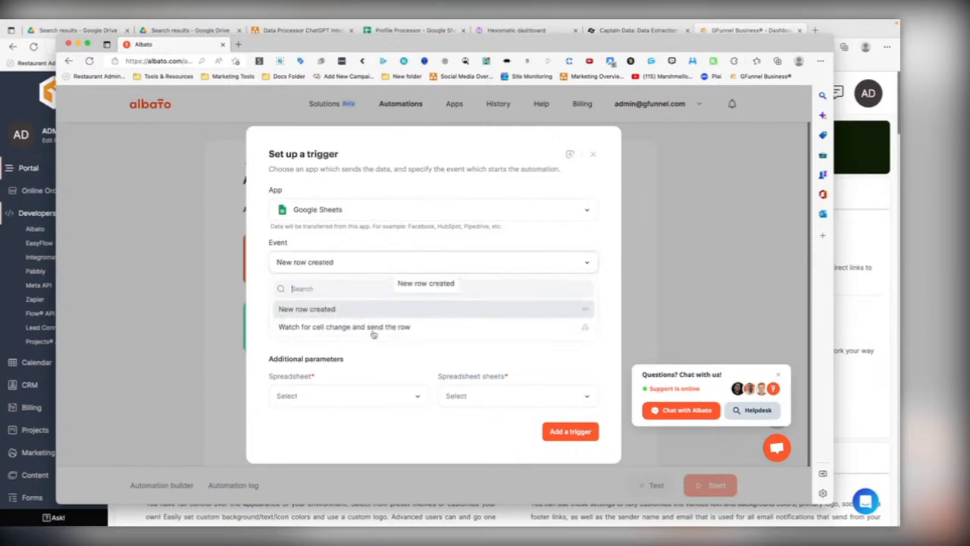
pyautogui.click(389, 419)
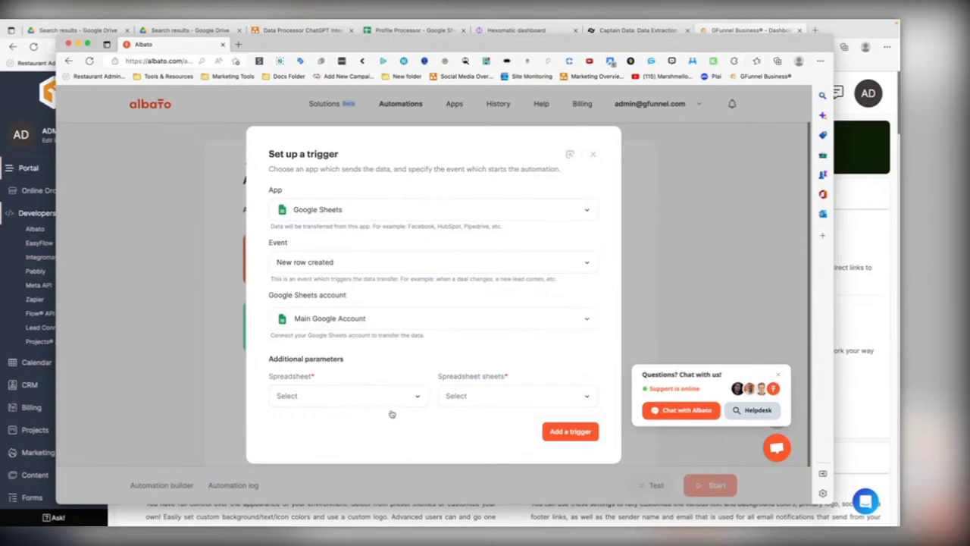
pyautogui.click(395, 399)
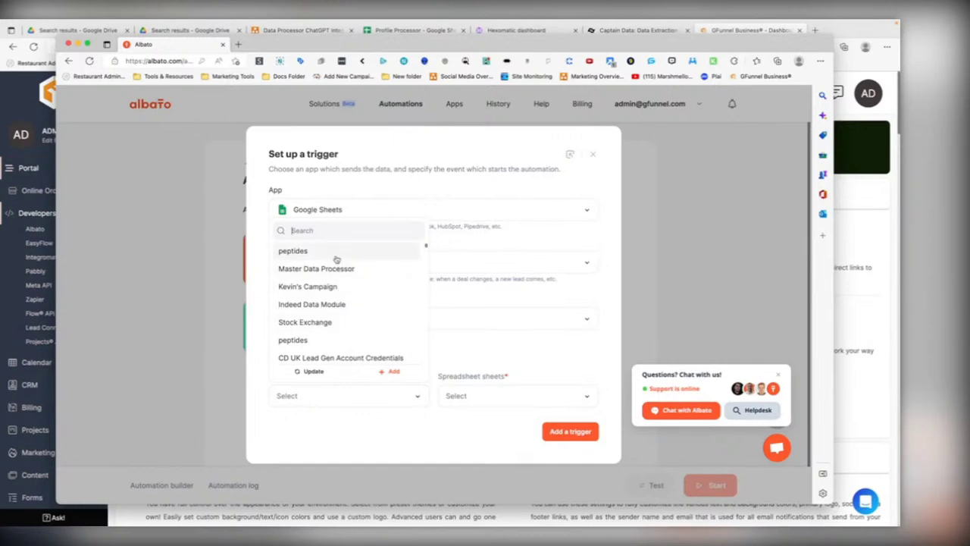
pyautogui.write('p')
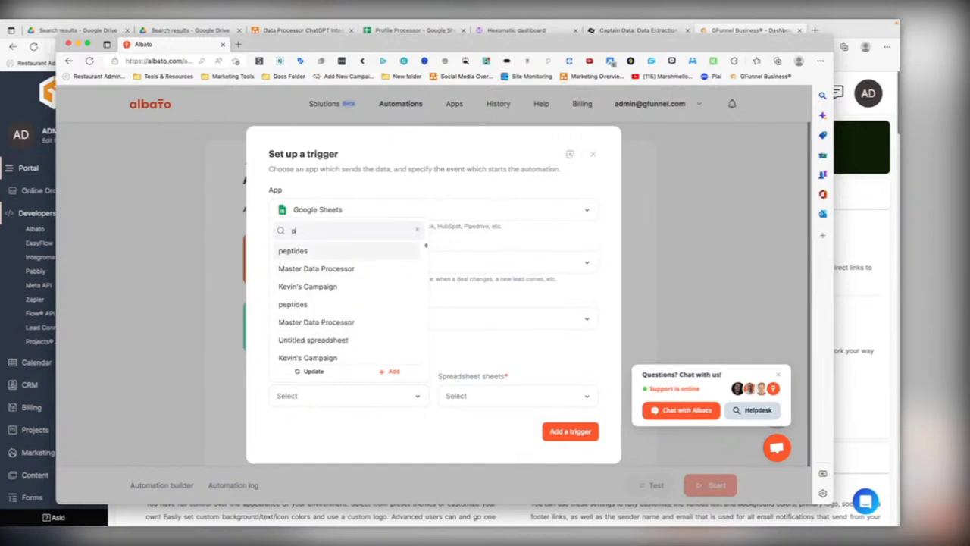
pyautogui.write('r')
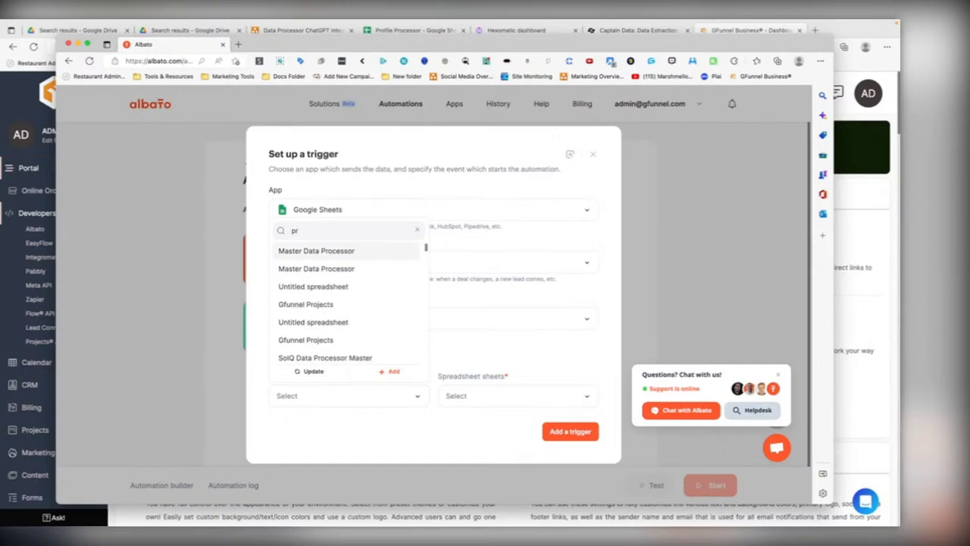
pyautogui.press('BackSpace')
pyautogui.press('BackSpace')
pyautogui.write('prof')
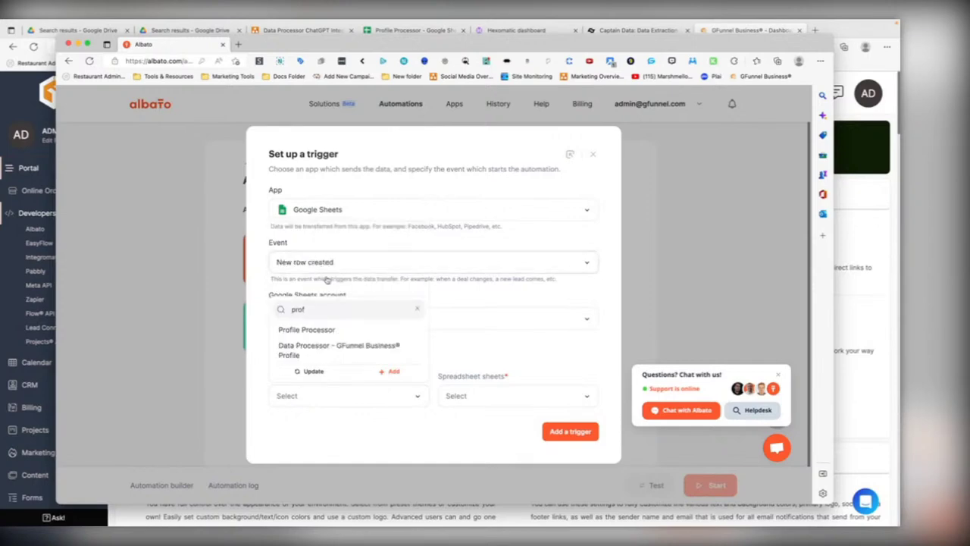
pyautogui.click(332, 329)
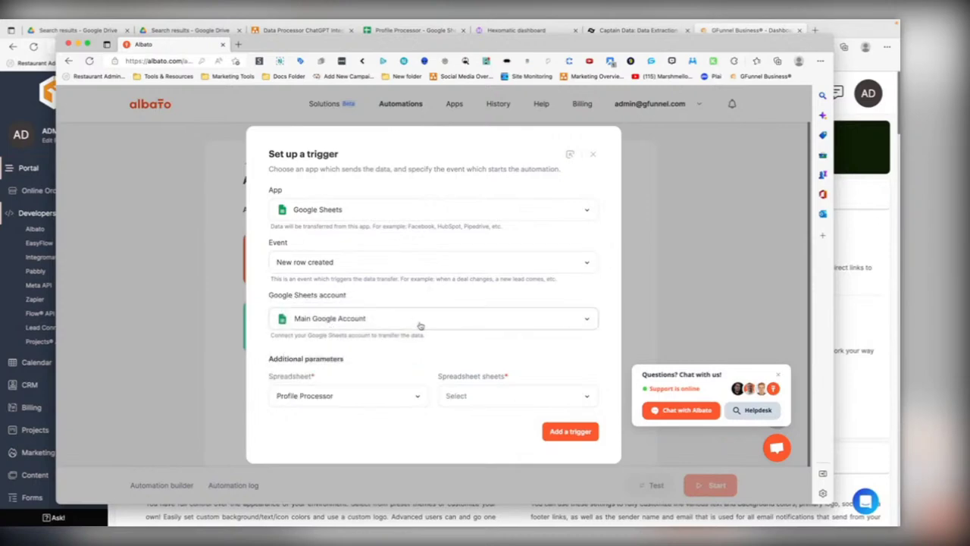
pyautogui.click(475, 404)
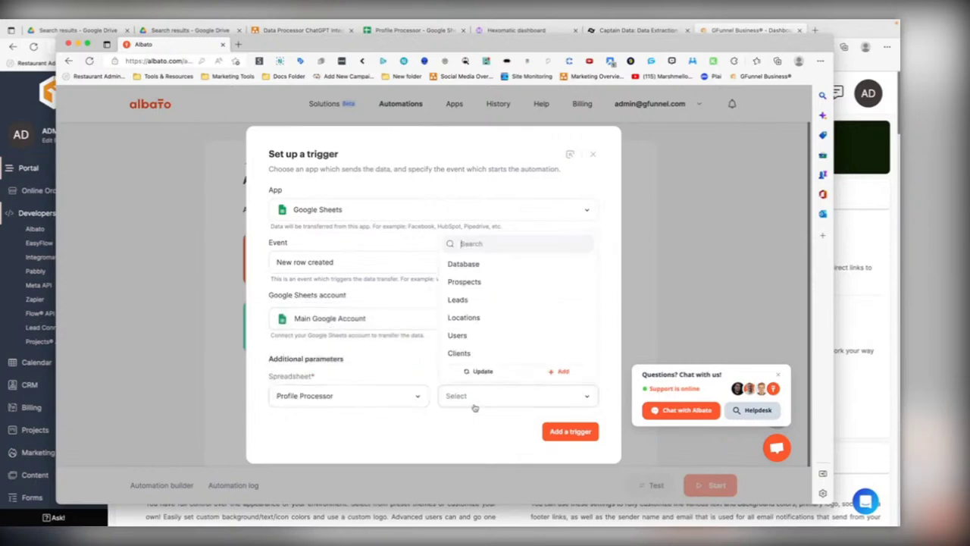
pyautogui.click(486, 269)
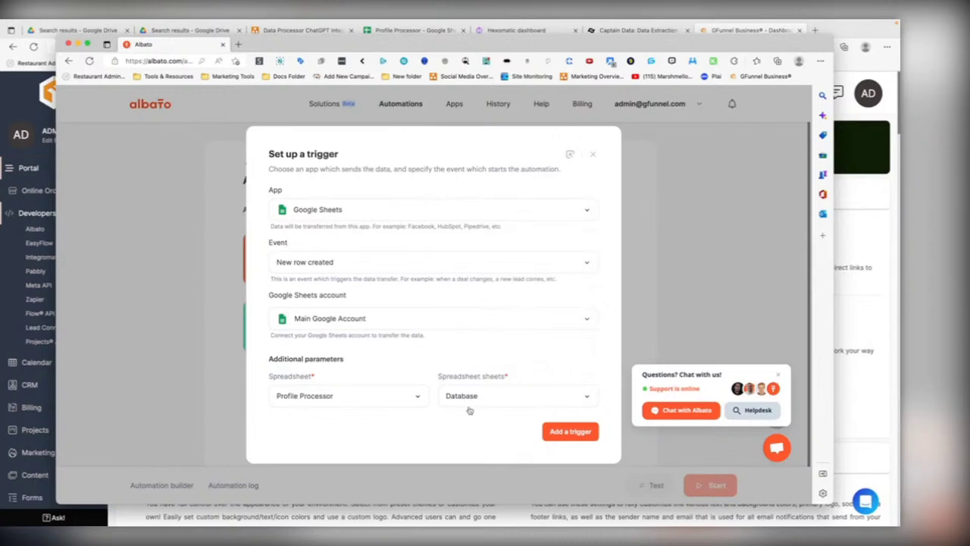
pyautogui.click(556, 434)
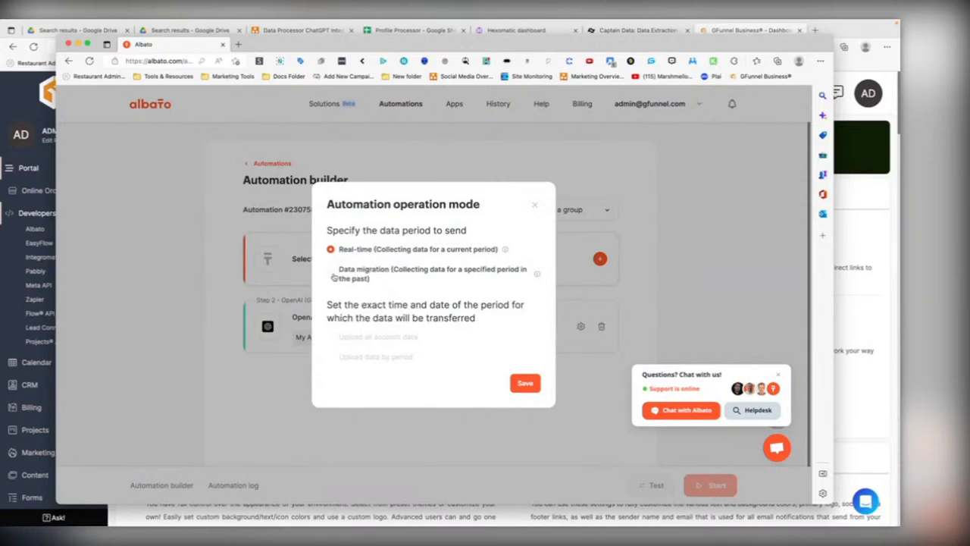
# Choose Data migration mode with Upload all account data, then accept the field settings.
pyautogui.click(334, 275)
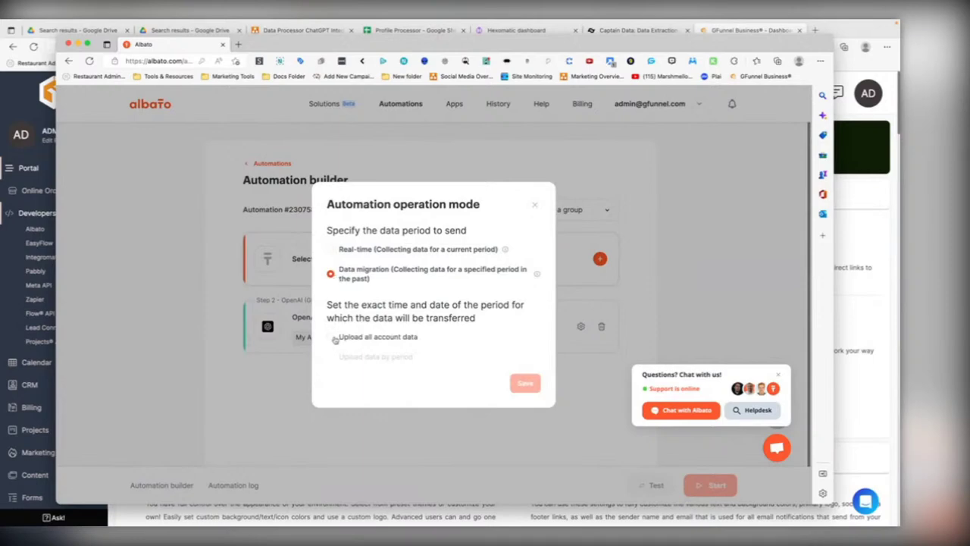
pyautogui.click(332, 339)
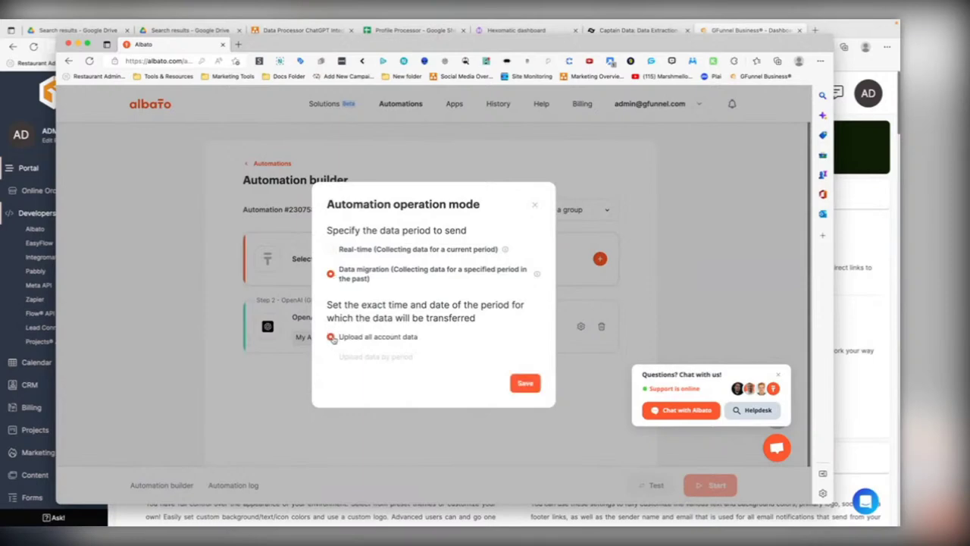
pyautogui.click(537, 386)
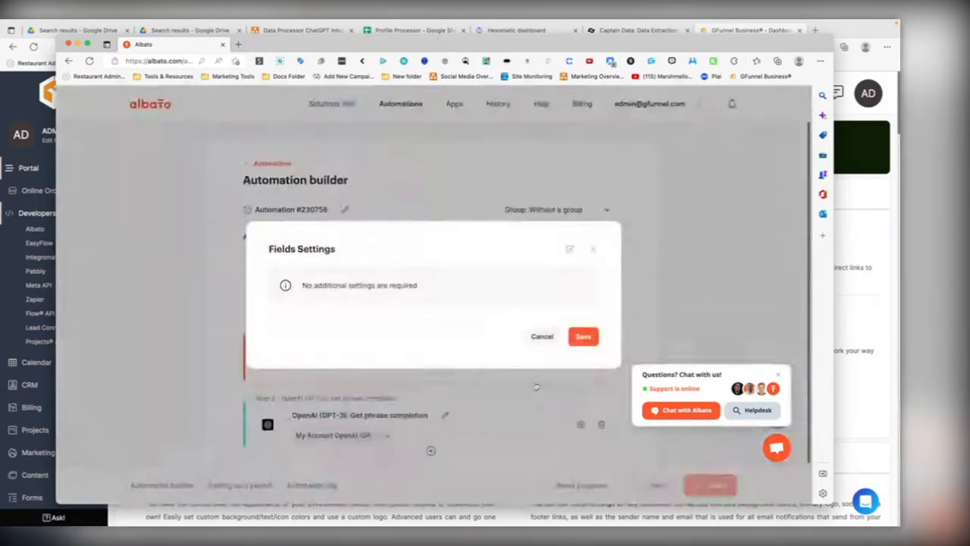
pyautogui.click(570, 338)
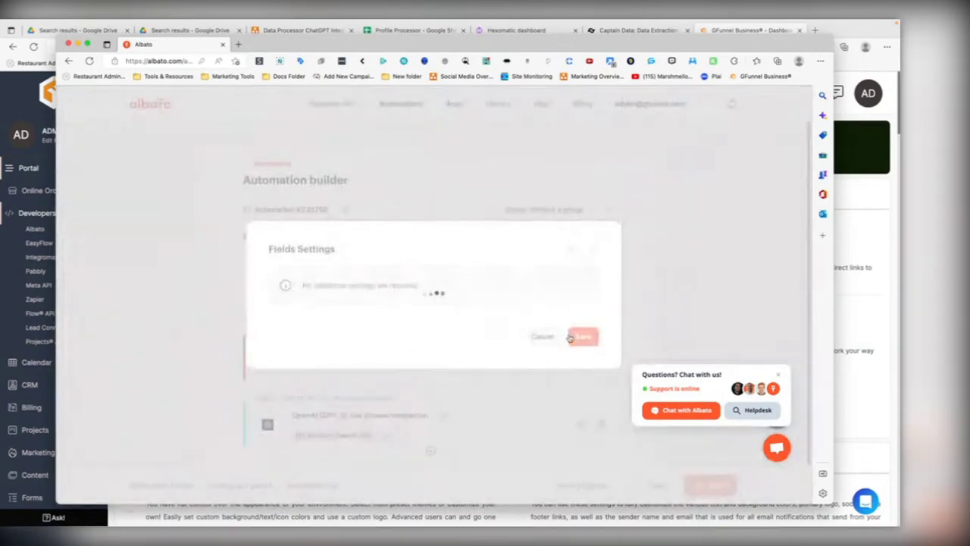
pyautogui.scroll(-1, 455, 326)
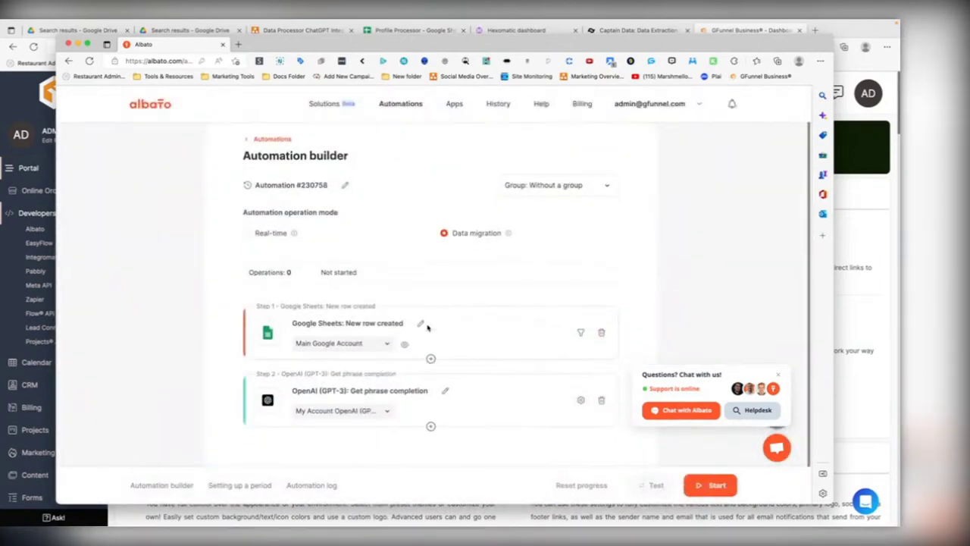
# Add a new Google Sheets action after GPT-3 using the Update a row by number event.
pyautogui.scroll(-1, 371, 244)
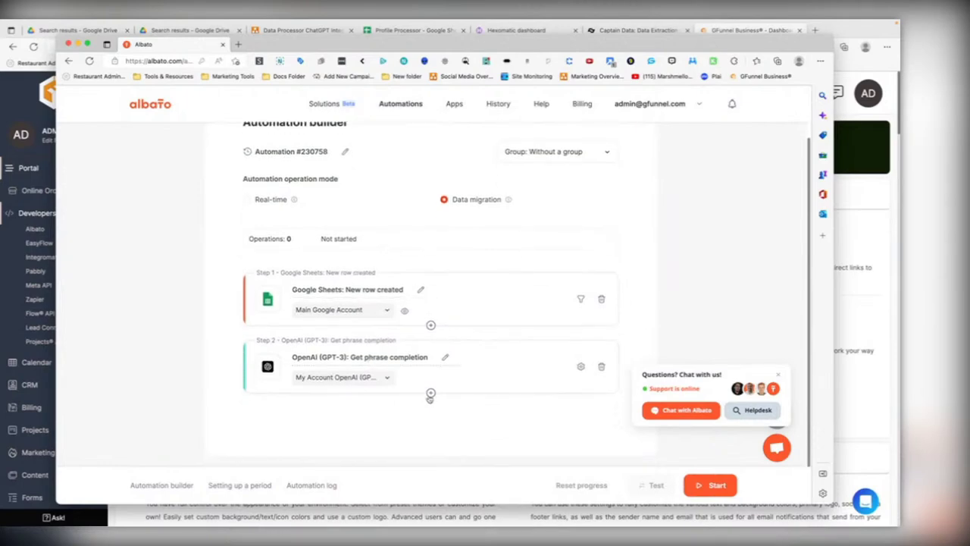
pyautogui.moveTo(431, 395)
pyautogui.click(402, 393)
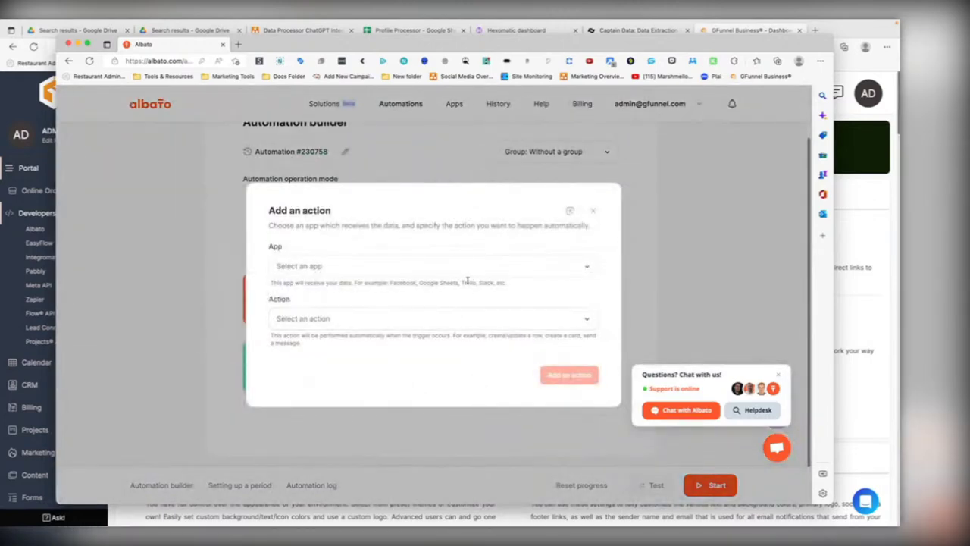
pyautogui.click(469, 267)
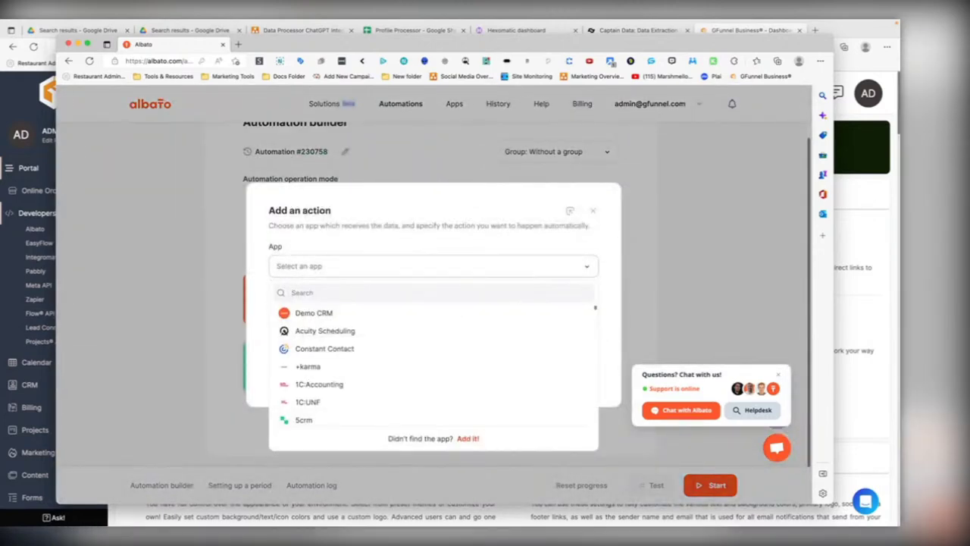
pyautogui.write('goog')
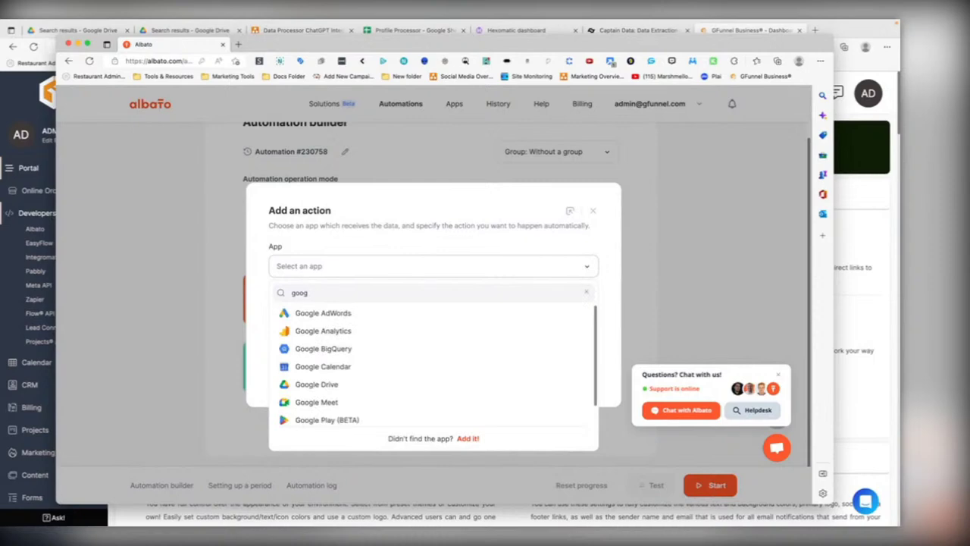
pyautogui.write('le s')
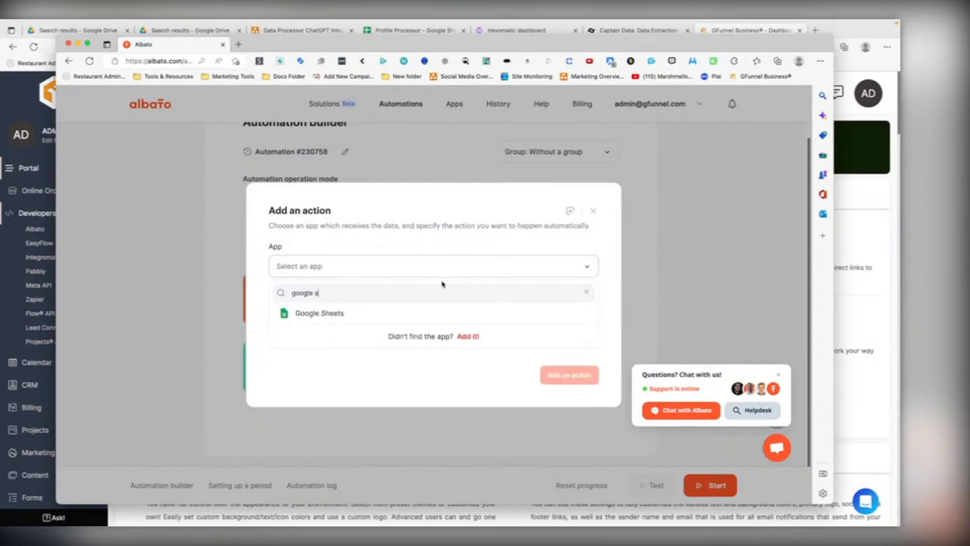
pyautogui.click(346, 312)
pyautogui.click(367, 326)
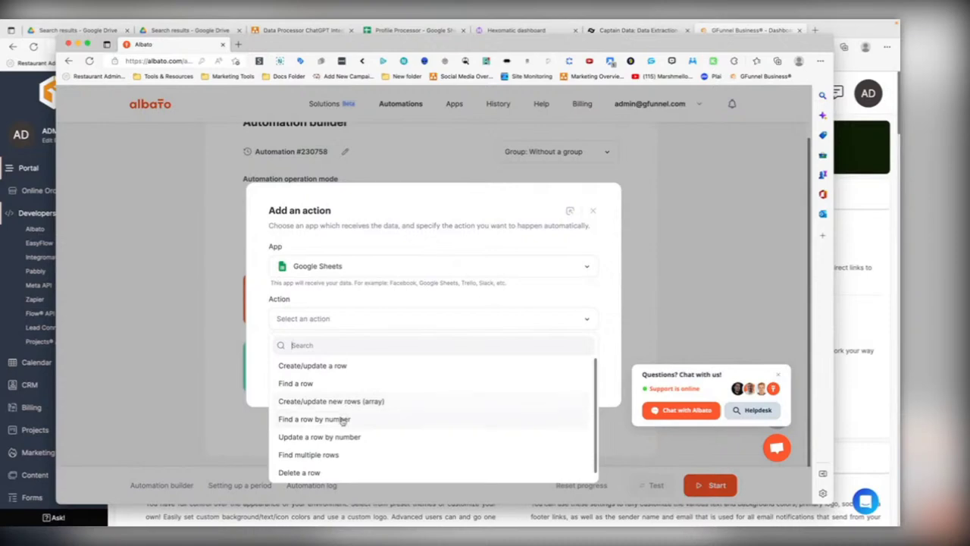
pyautogui.click(337, 434)
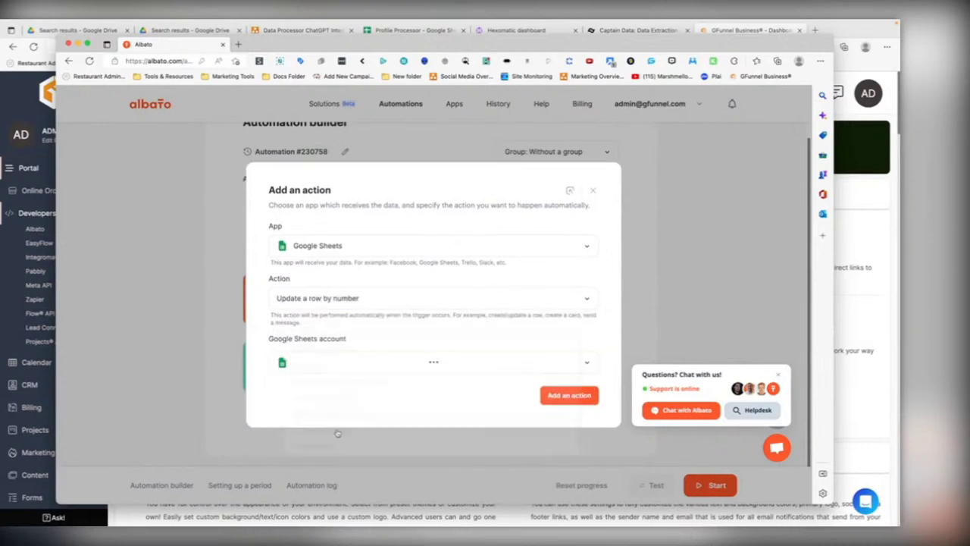
# Point the update action at Profile Processor's Database sheet and add it.
pyautogui.click(392, 401)
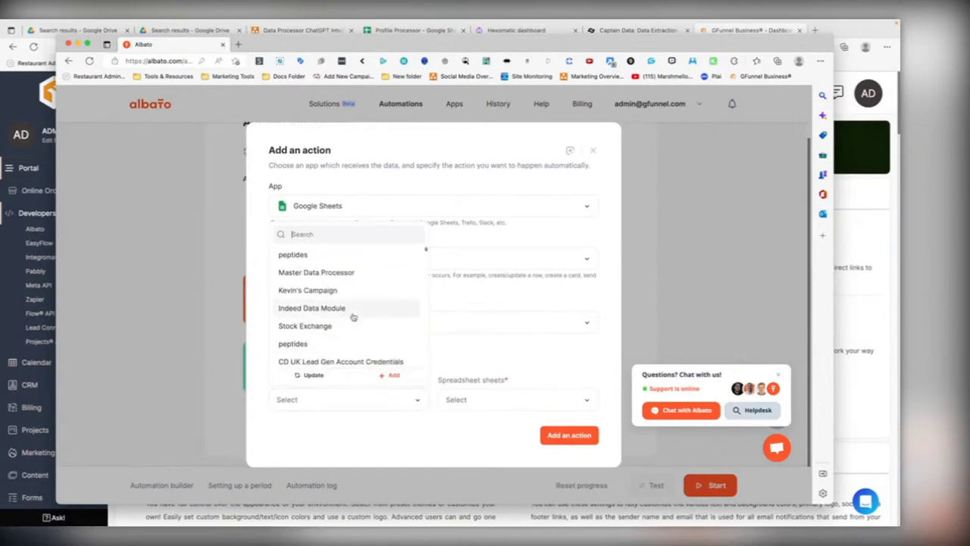
pyautogui.write('prof')
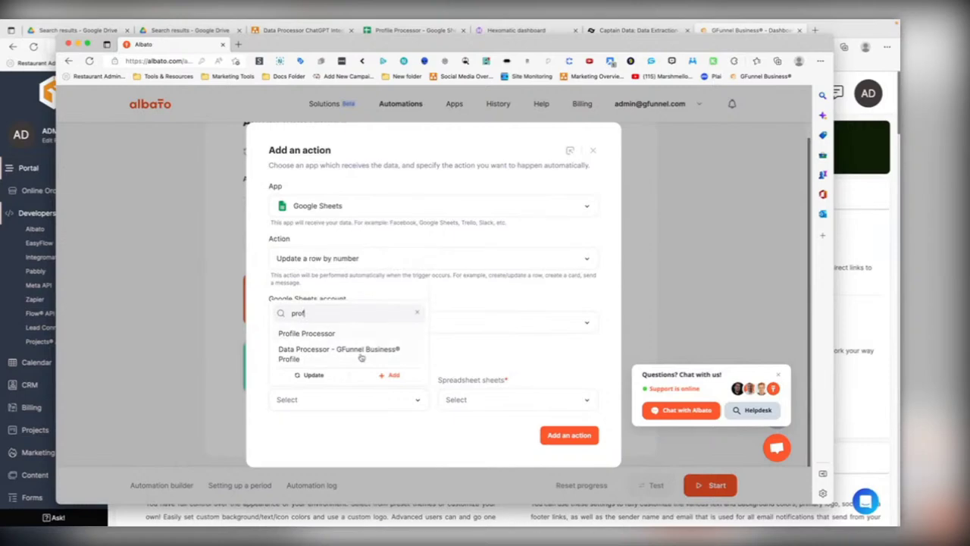
pyautogui.click(306, 334)
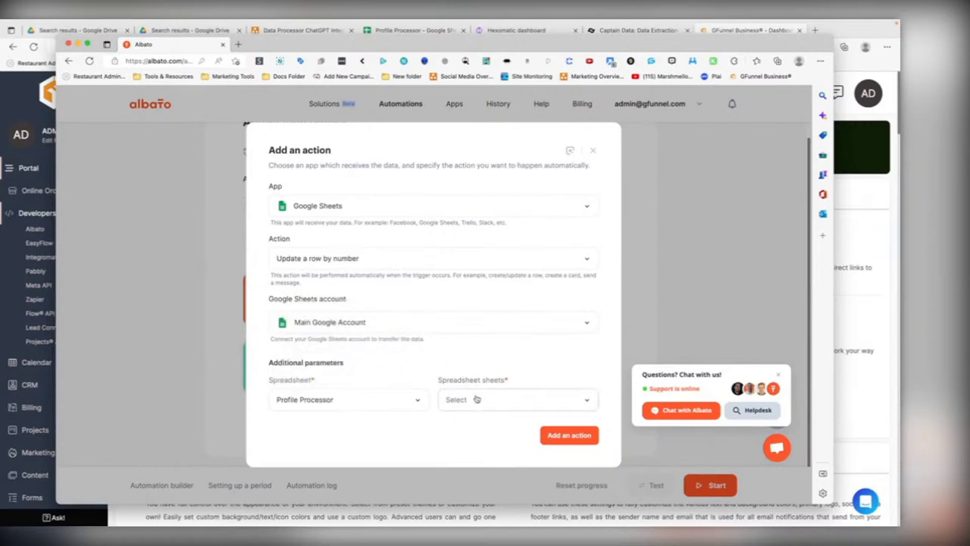
pyautogui.click(476, 399)
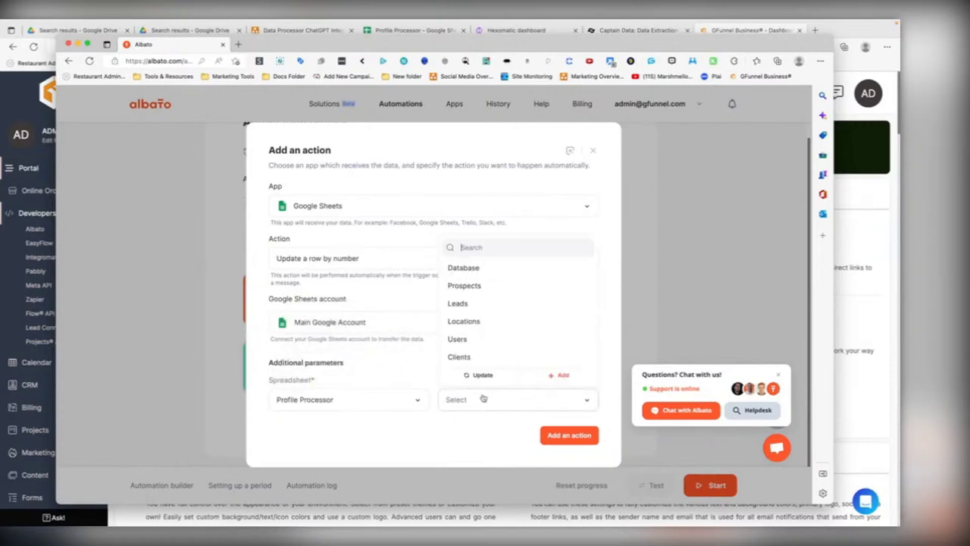
pyautogui.click(493, 271)
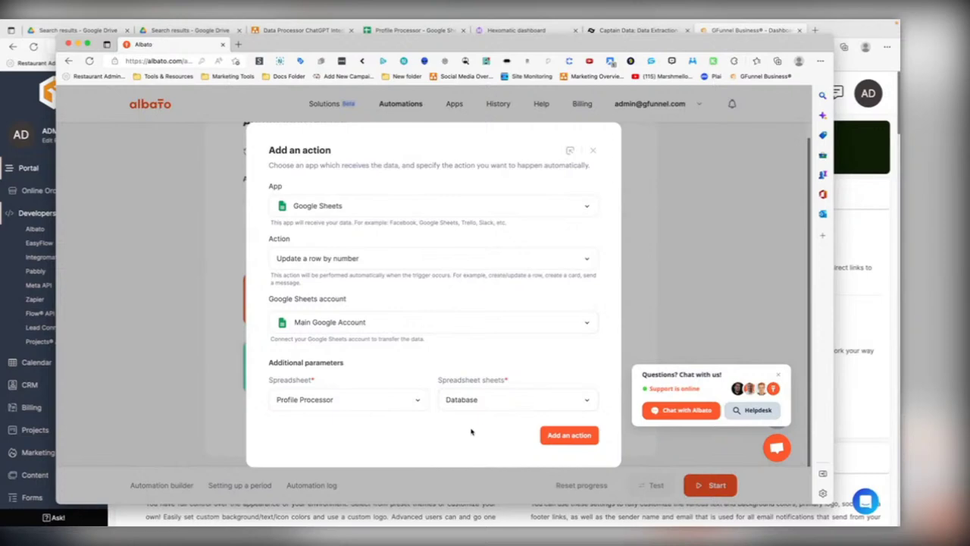
pyautogui.click(582, 442)
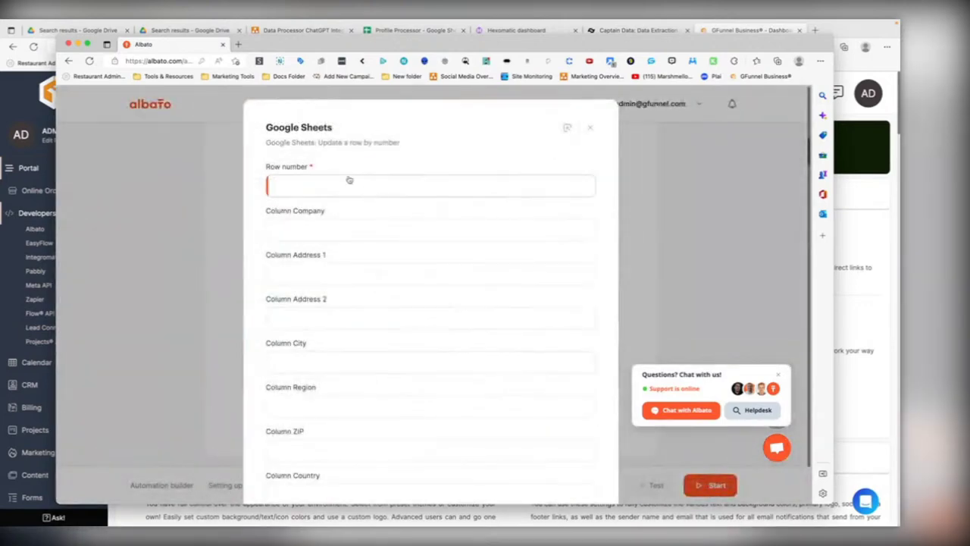
# Map Row number to the trigger's Google Sheets Row number value.
pyautogui.click(348, 185)
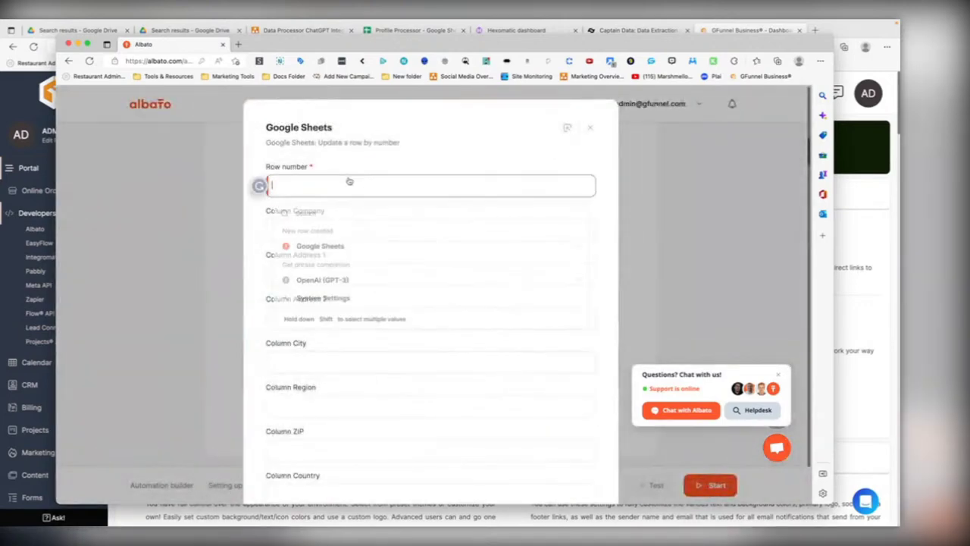
pyautogui.click(344, 244)
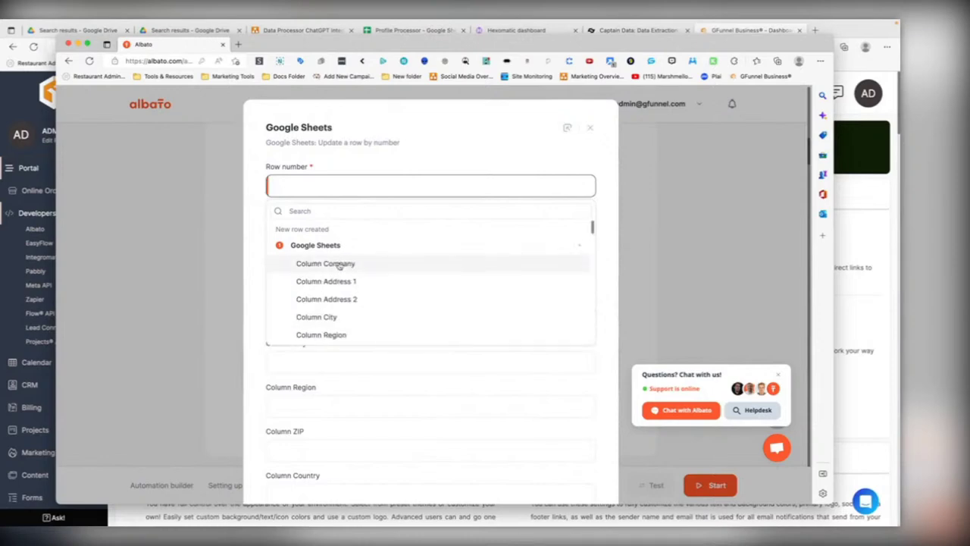
pyautogui.scroll(-5, 338, 266)
pyautogui.scroll(-10, 339, 266)
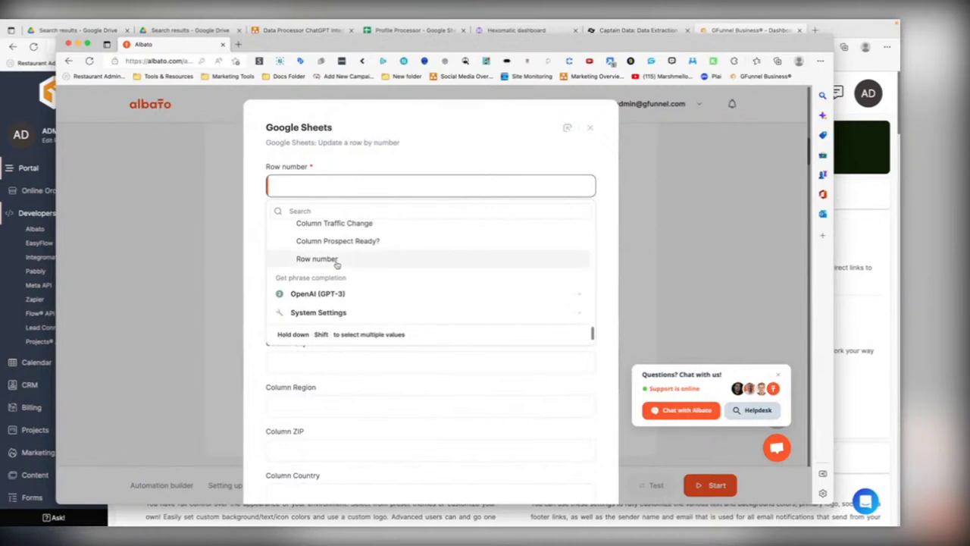
pyautogui.click(337, 261)
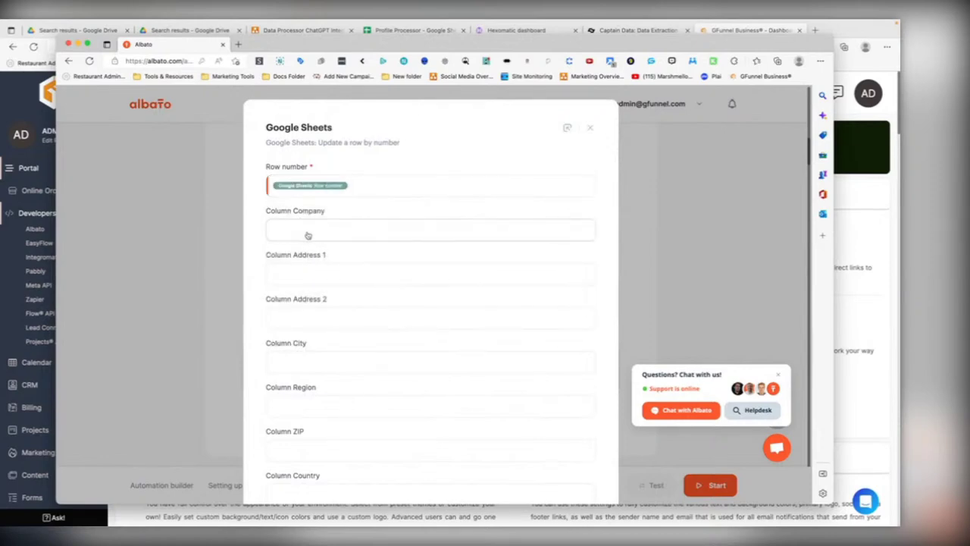
pyautogui.scroll(-5, 307, 235)
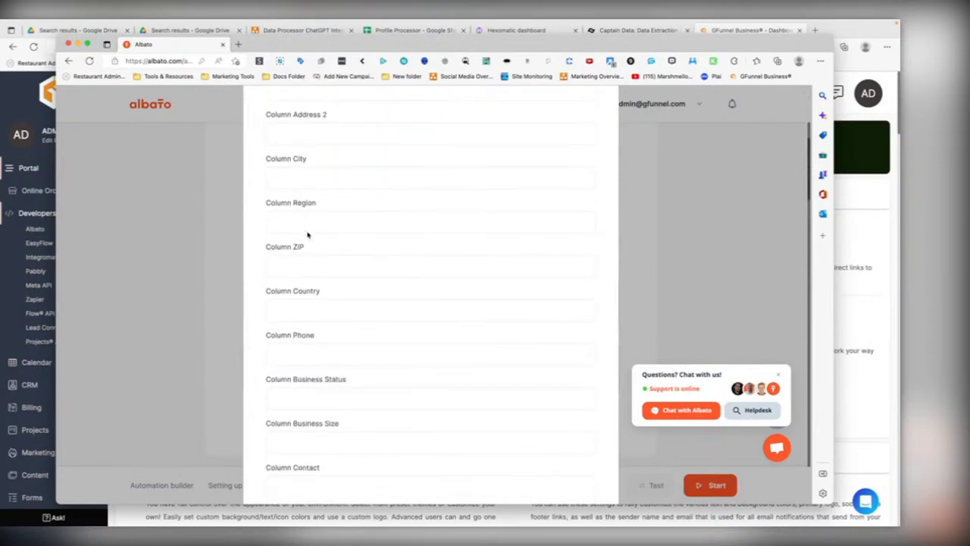
# Enter Yes in Column Business Status and save the update step.
pyautogui.click(326, 399)
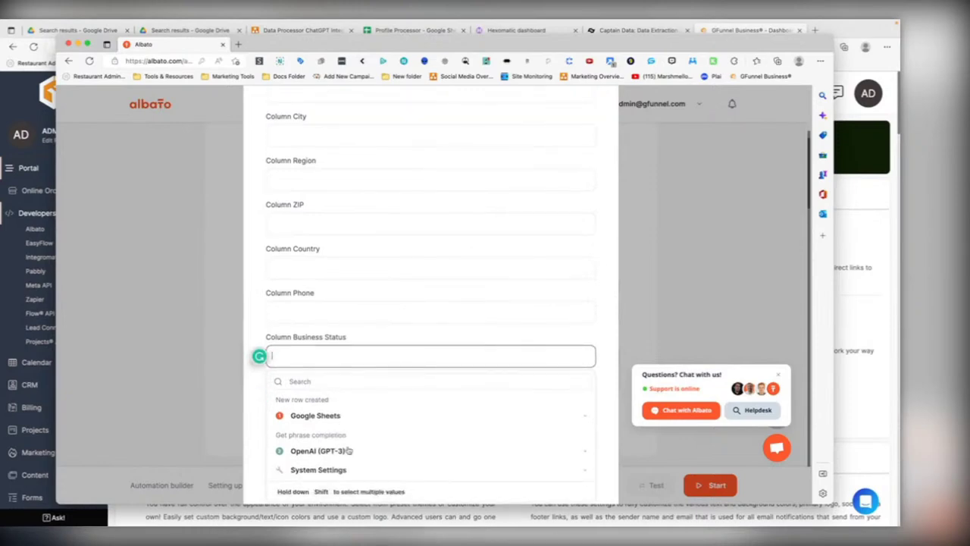
pyautogui.click(348, 450)
pyautogui.scroll(-5, 347, 447)
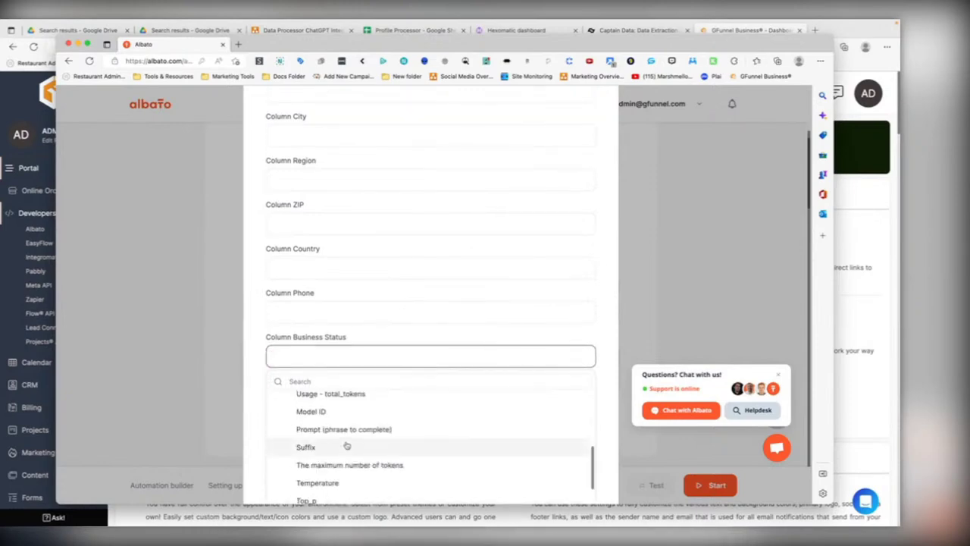
pyautogui.scroll(1, 346, 446)
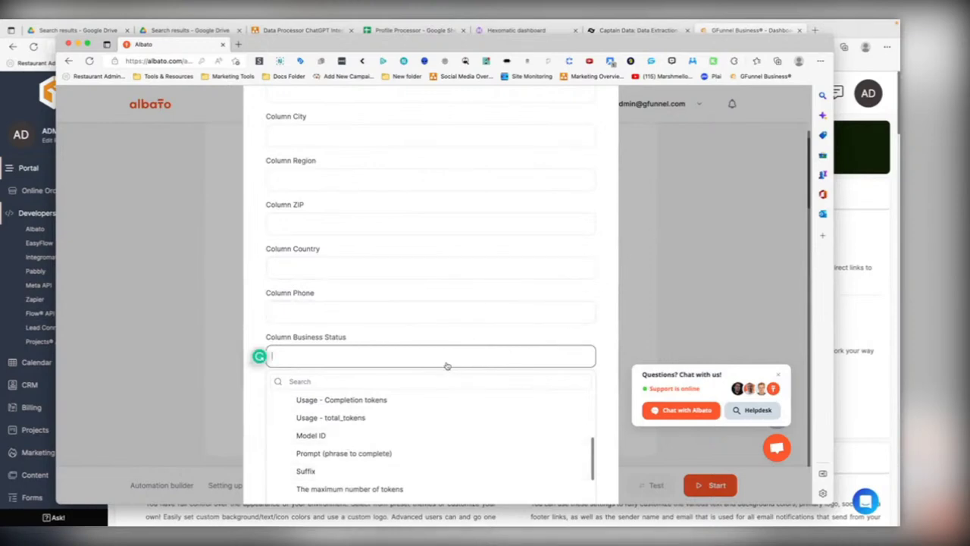
pyautogui.write('Yes')
pyautogui.click(605, 293)
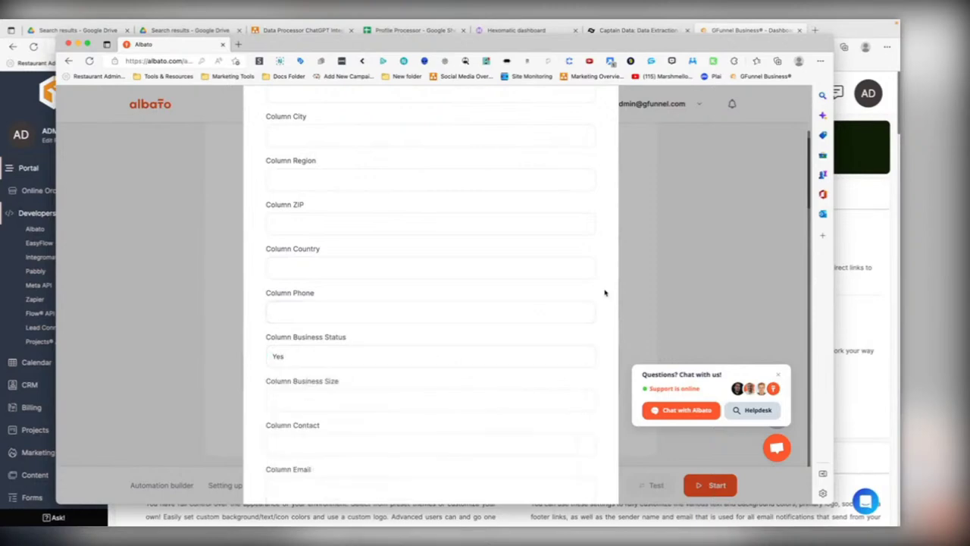
pyautogui.scroll(-15, 605, 293)
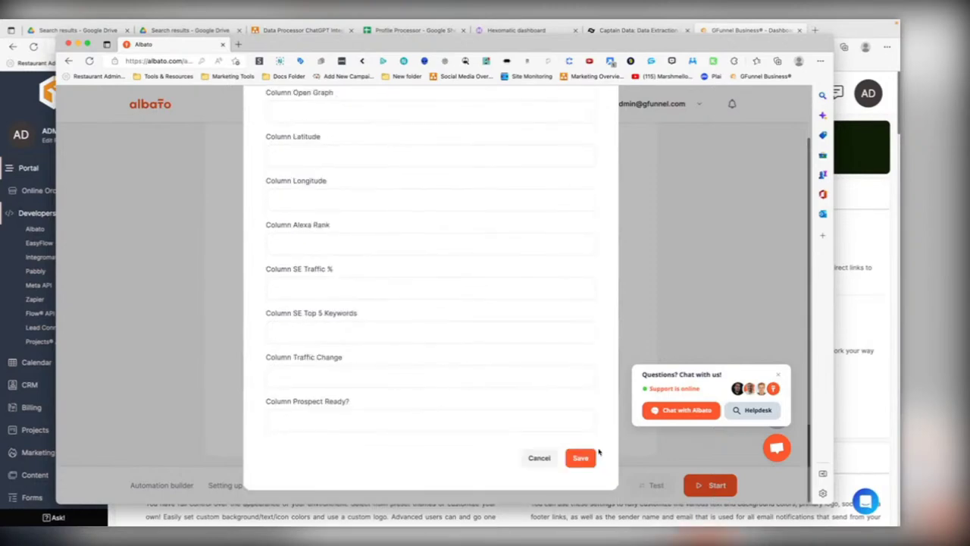
pyautogui.click(585, 458)
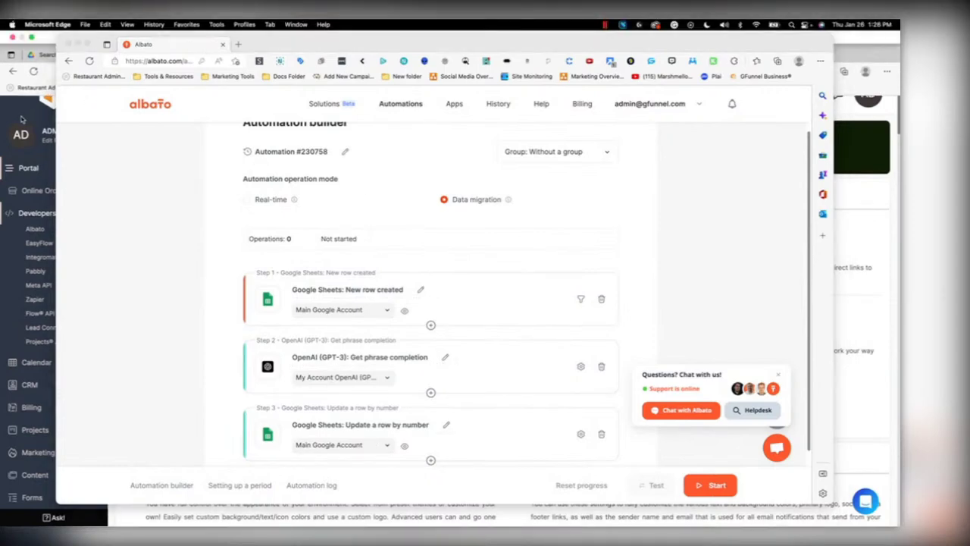
# In the Profile Processor sheet, select the name 'Tiki Loco Deep Ellum' from cell A2.
pyautogui.click(413, 29)
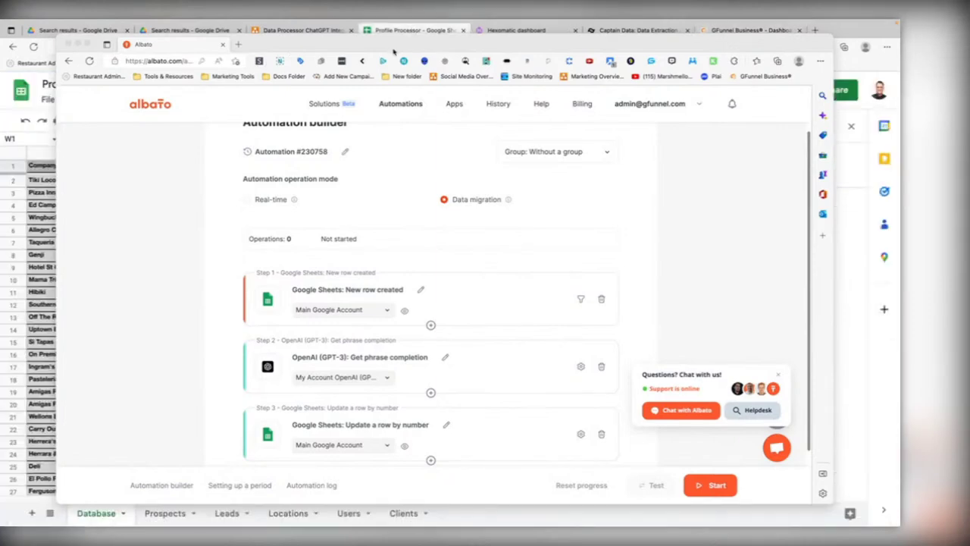
pyautogui.moveTo(394, 52); pyautogui.dragTo(899, 183)
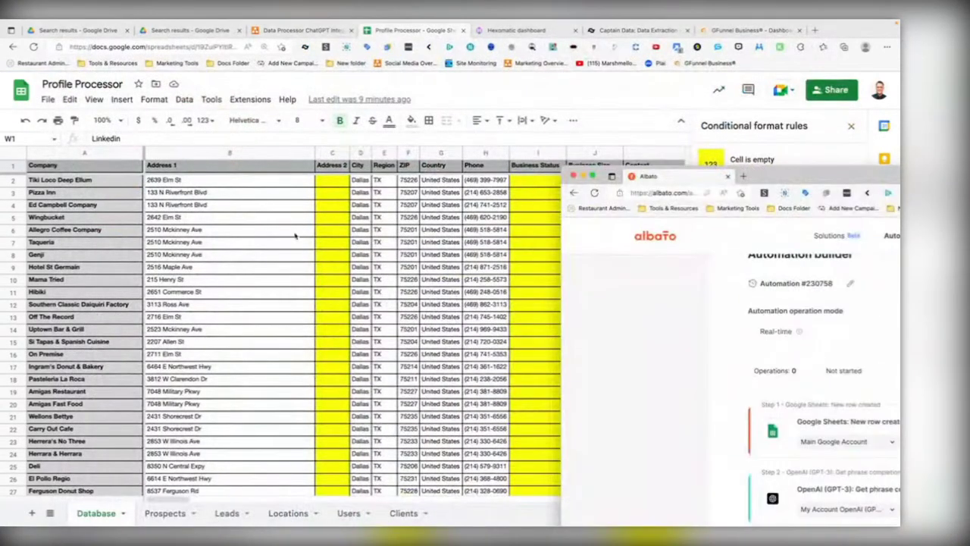
pyautogui.click(87, 184)
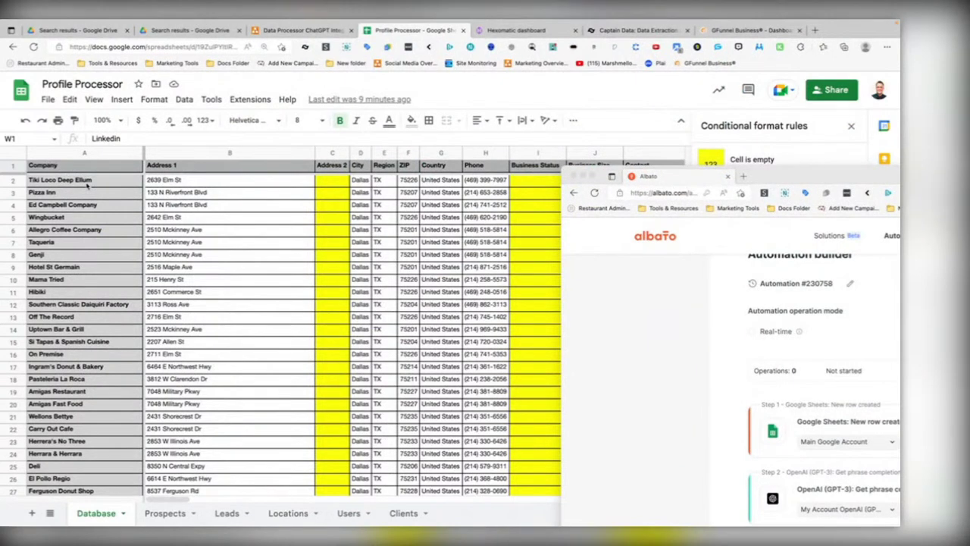
pyautogui.click(87, 183)
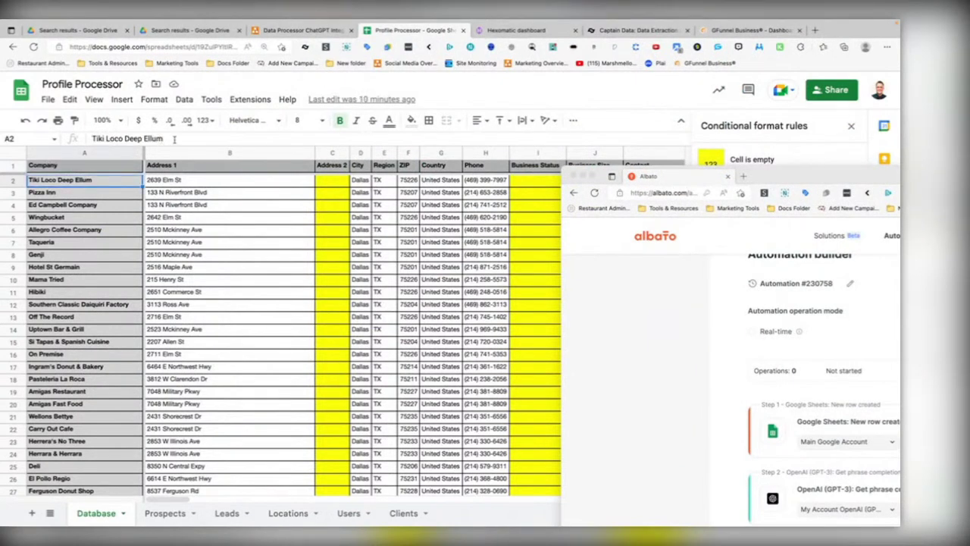
pyautogui.moveTo(162, 139); pyautogui.dragTo(94, 139)
pyautogui.hotkey('ctrl', 'c')
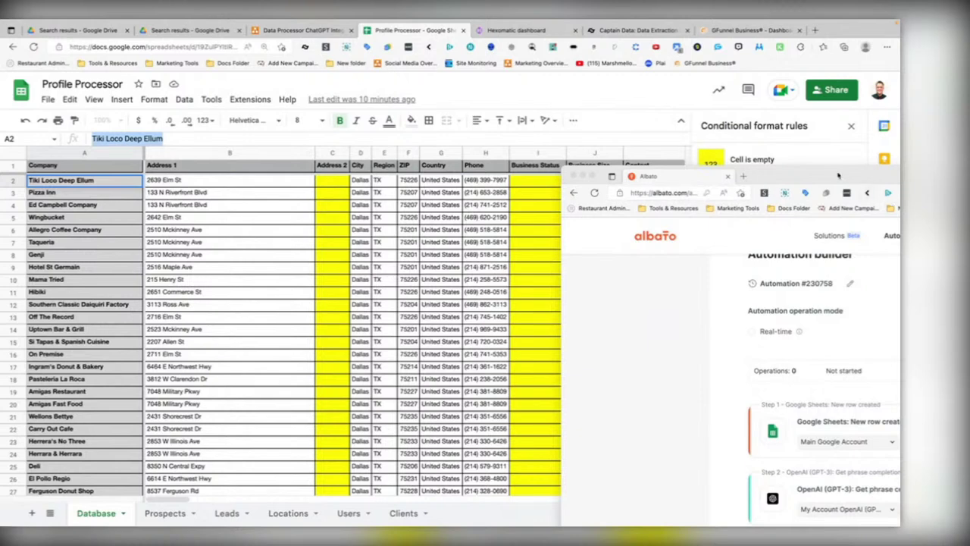
# Maximize Albato and open the GPT-3 step's field settings.
pyautogui.doubleClick(838, 175)
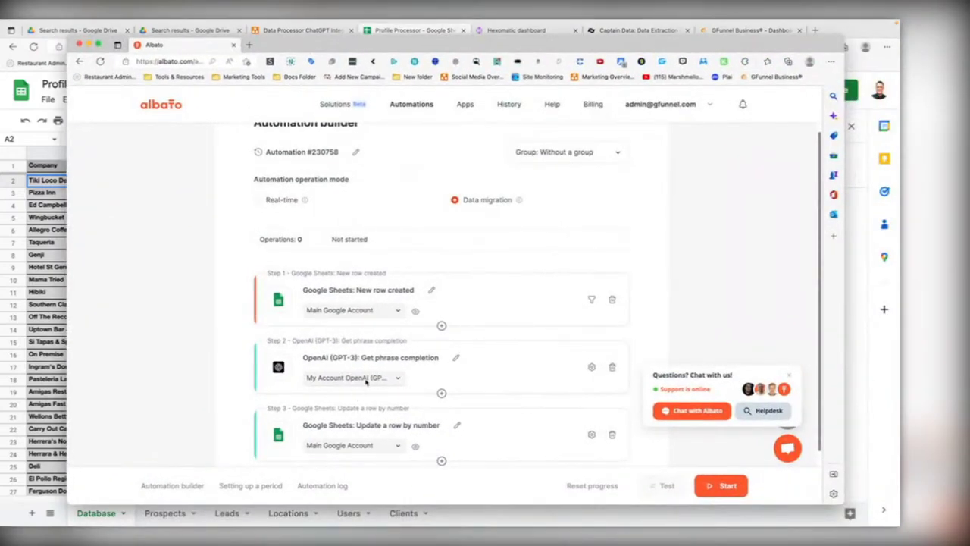
pyautogui.click(376, 359)
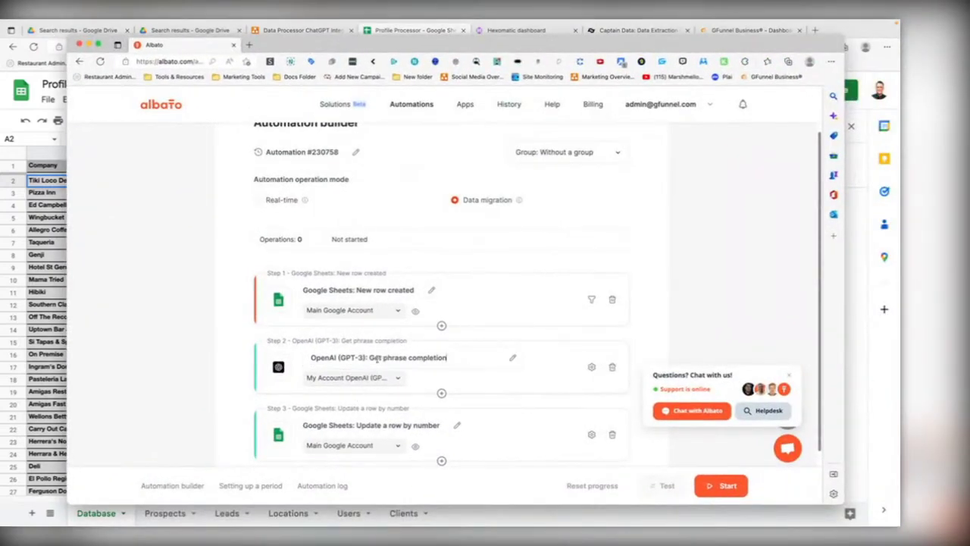
pyautogui.click(461, 374)
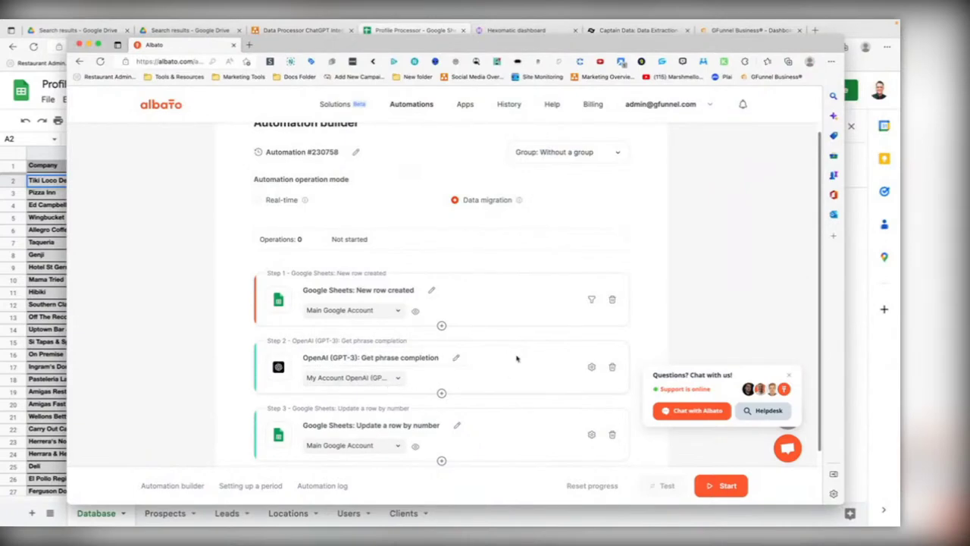
pyautogui.click(591, 368)
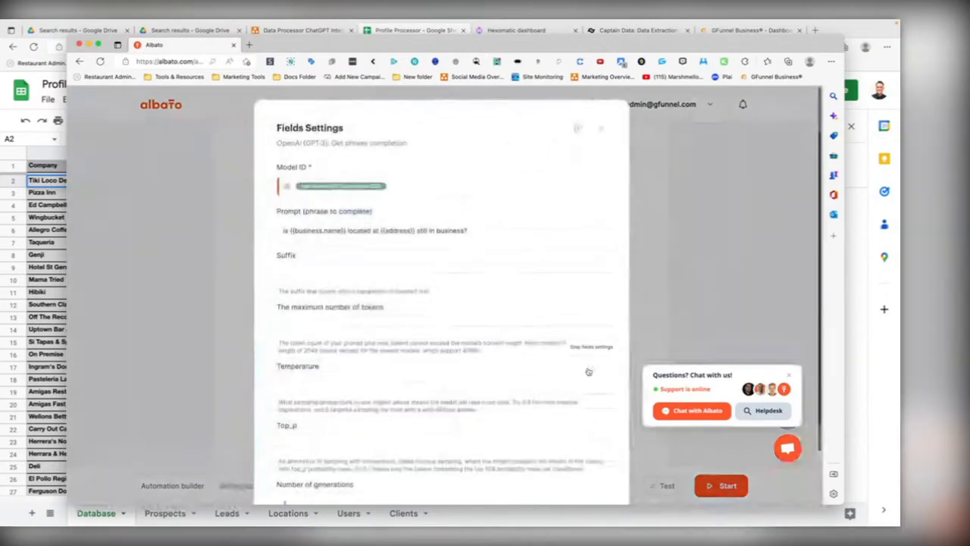
# Replace {{business.name}} in the prompt with 'Tiki Loco Deep Ellum' and delete {{address}}.
pyautogui.click(346, 232)
pyautogui.moveTo(346, 233); pyautogui.dragTo(294, 236)
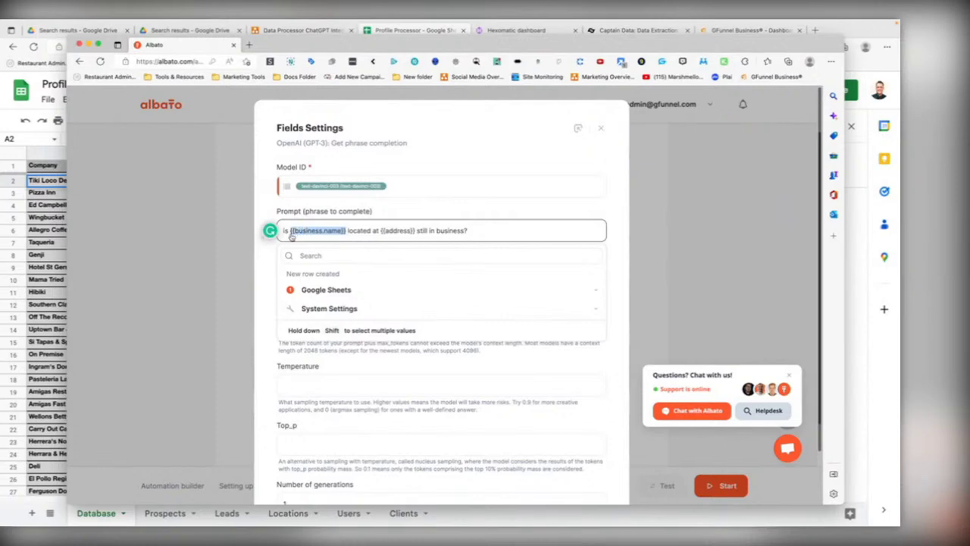
pyautogui.hotkey('ctrl', 'v')
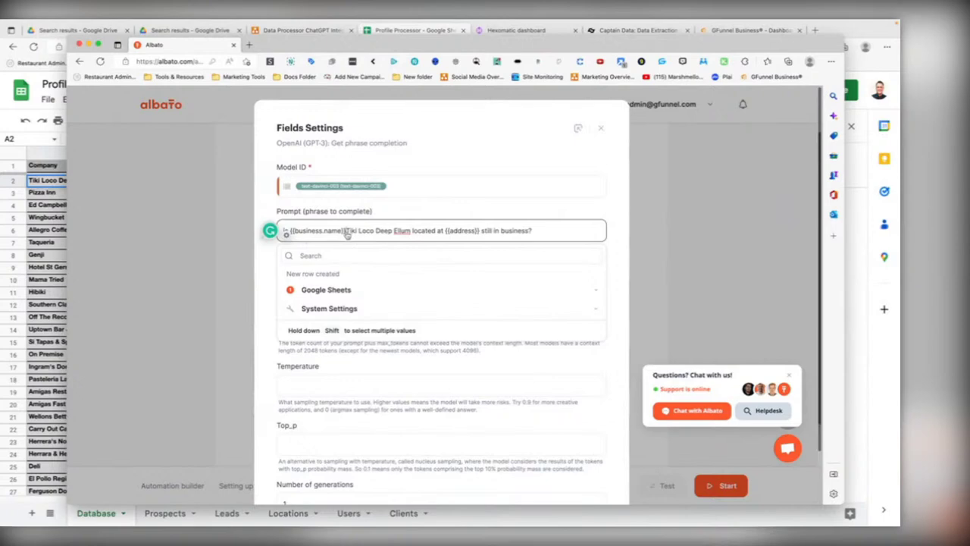
pyautogui.click(346, 232)
pyautogui.press('BackSpace')
pyautogui.press('BackSpace')
pyautogui.press('BackSpace')
pyautogui.press('BackSpace')
pyautogui.press('BackSpace')
pyautogui.press('BackSpace')
pyautogui.press('BackSpace')
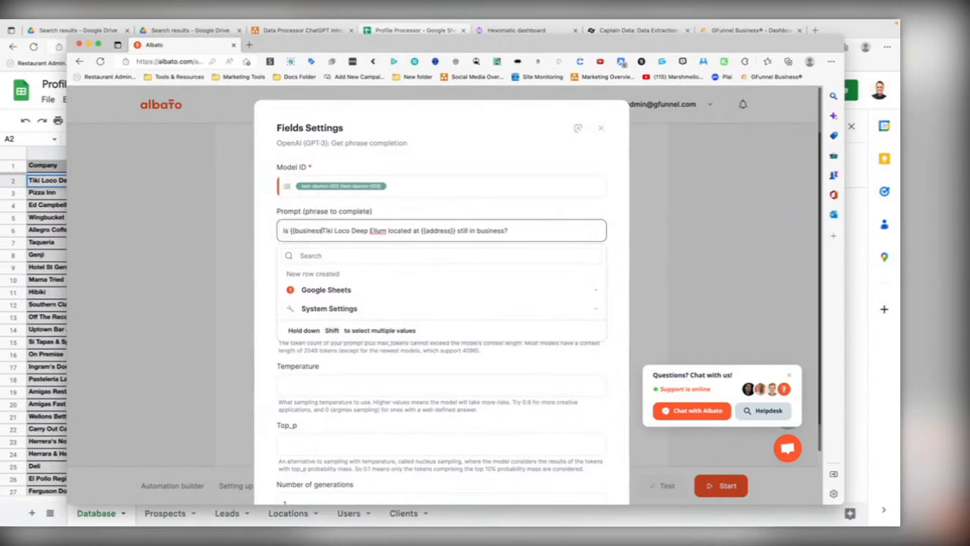
pyautogui.press('BackSpace')
pyautogui.press('BackSpace')
pyautogui.press('BackSpace')
pyautogui.press('BackSpace')
pyautogui.press('BackSpace')
pyautogui.press('BackSpace')
pyautogui.press('BackSpace')
pyautogui.press('BackSpace')
pyautogui.press('BackSpace')
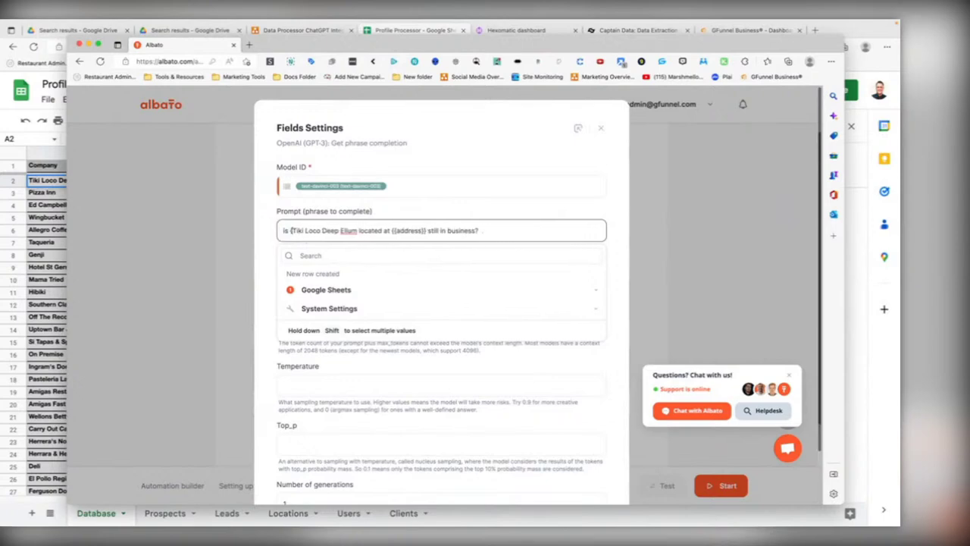
pyautogui.press('BackSpace')
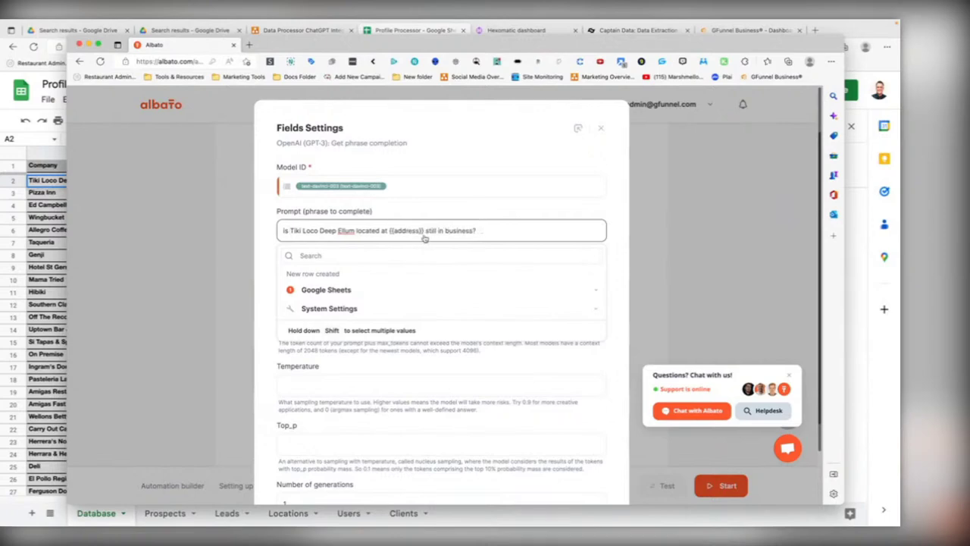
pyautogui.press('BackSpace')
pyautogui.press('BackSpace')
pyautogui.press('BackSpace')
pyautogui.press('BackSpace')
pyautogui.press('BackSpace')
pyautogui.press('BackSpace')
pyautogui.press('BackSpace')
pyautogui.press('BackSpace')
pyautogui.press('BackSpace')
pyautogui.press('BackSpace')
pyautogui.press('BackSpace')
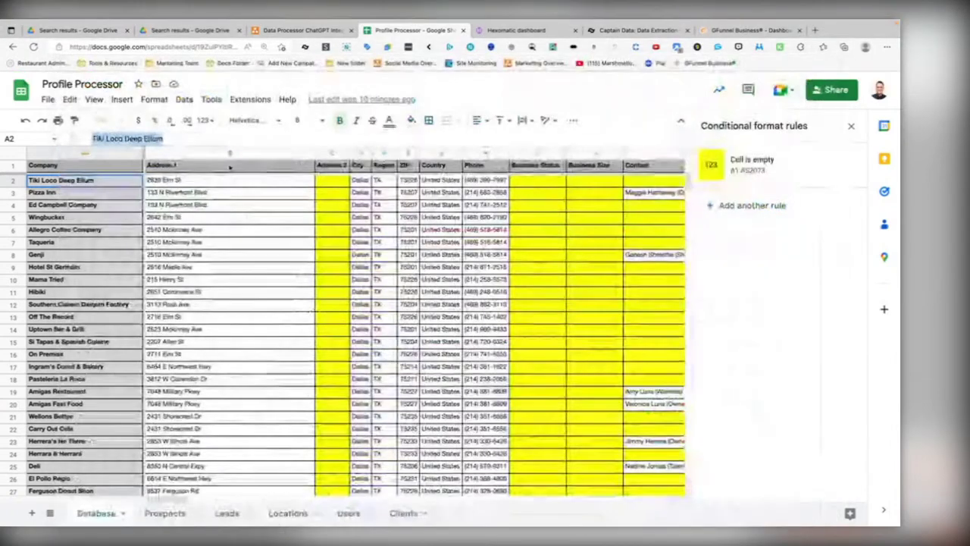
# Select cells B2 through G2 holding the first restaurant's address.
pyautogui.click(214, 185)
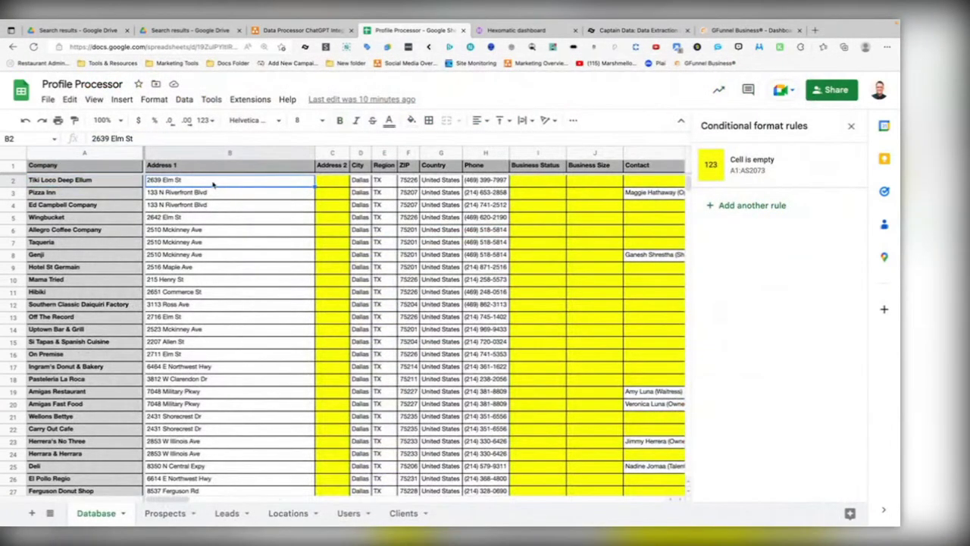
pyautogui.keyDown('shift'); pyautogui.click(454, 181); pyautogui.keyUp('shift')
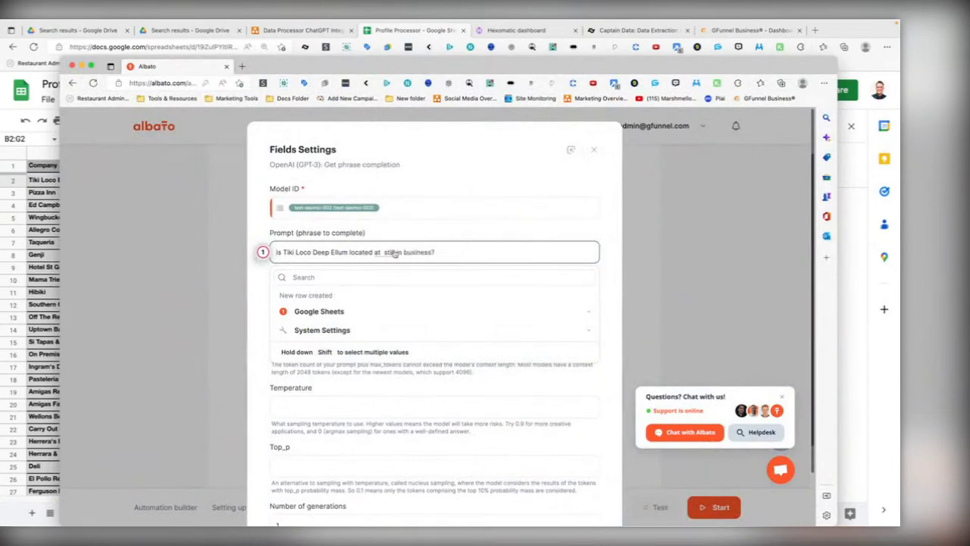
pyautogui.moveTo(380, 255)
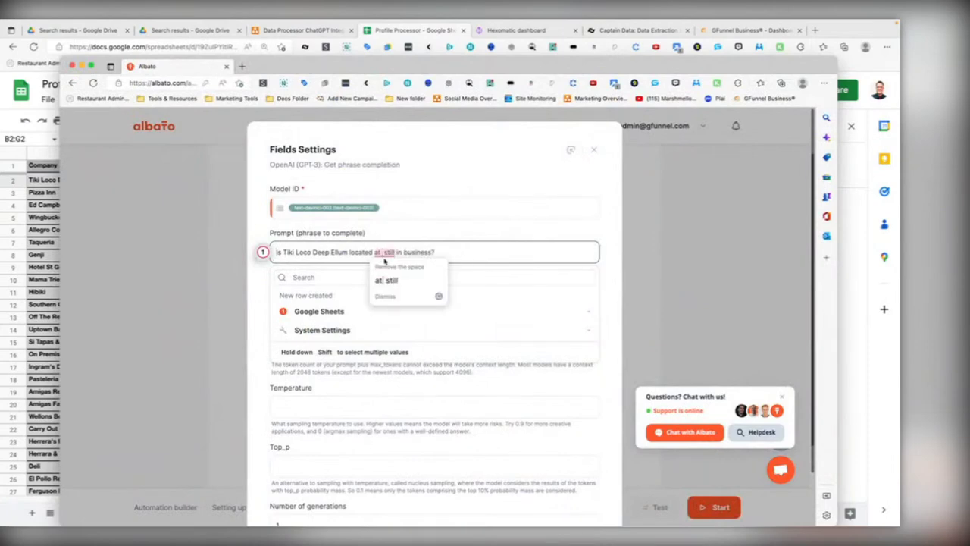
pyautogui.write('2639 Elm St\tDallas\tTX\t75226 United States')
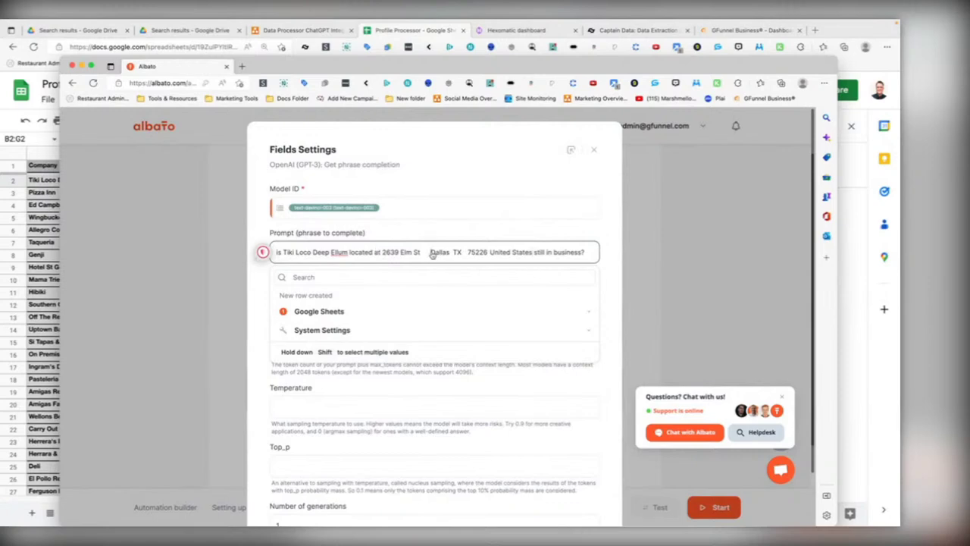
pyautogui.press('BackSpace')
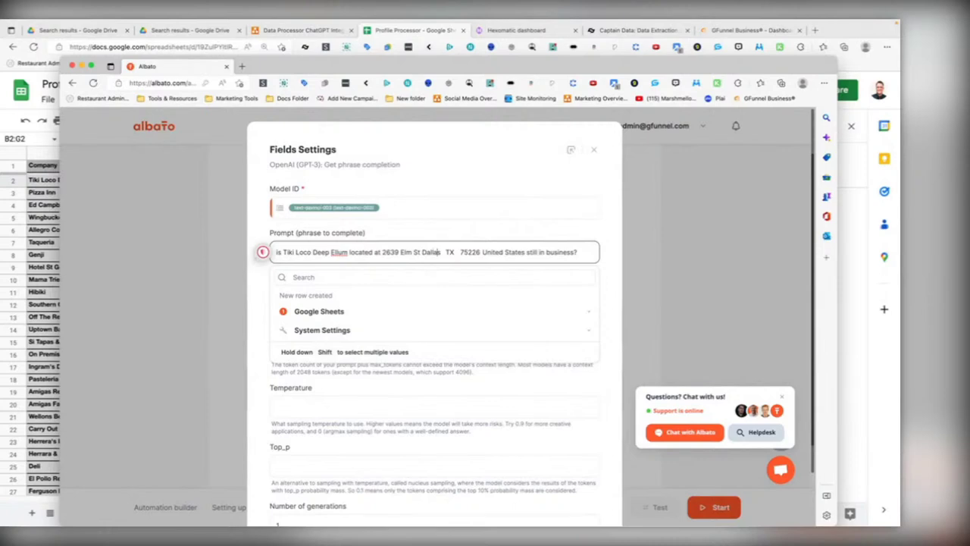
pyautogui.press('BackSpace')
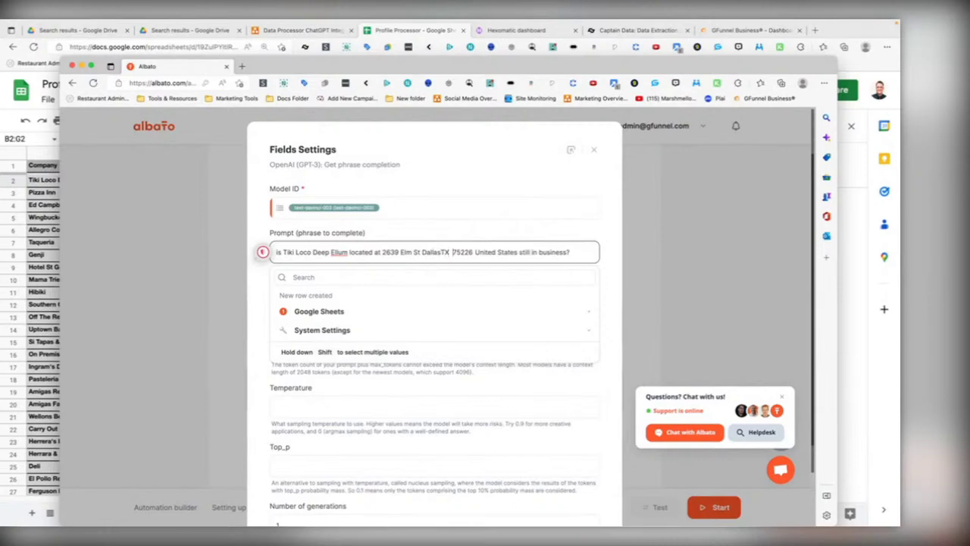
pyautogui.press('BackSpace')
pyautogui.click(605, 233)
# Save the GPT-3 step settings, then reopen them and save again.
pyautogui.scroll(-3, 581, 383)
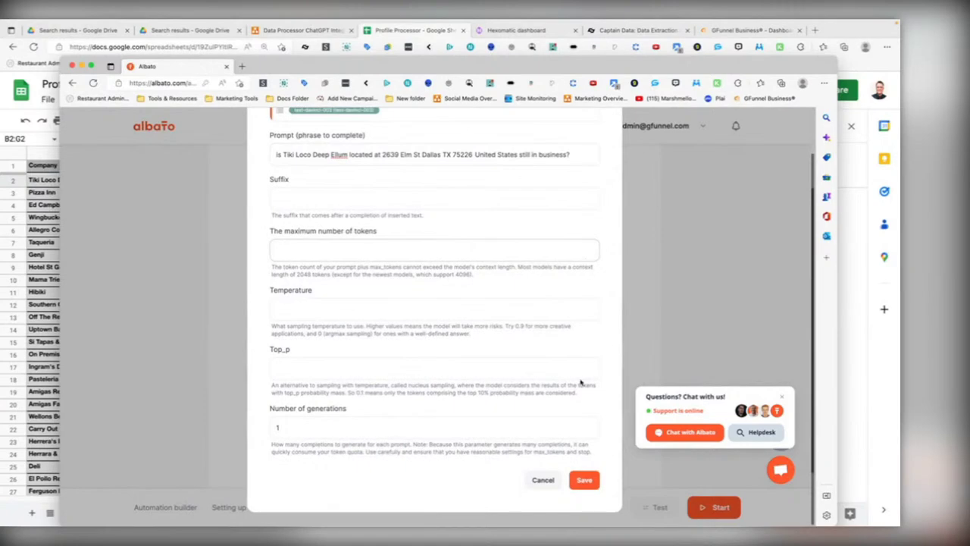
pyautogui.click(584, 482)
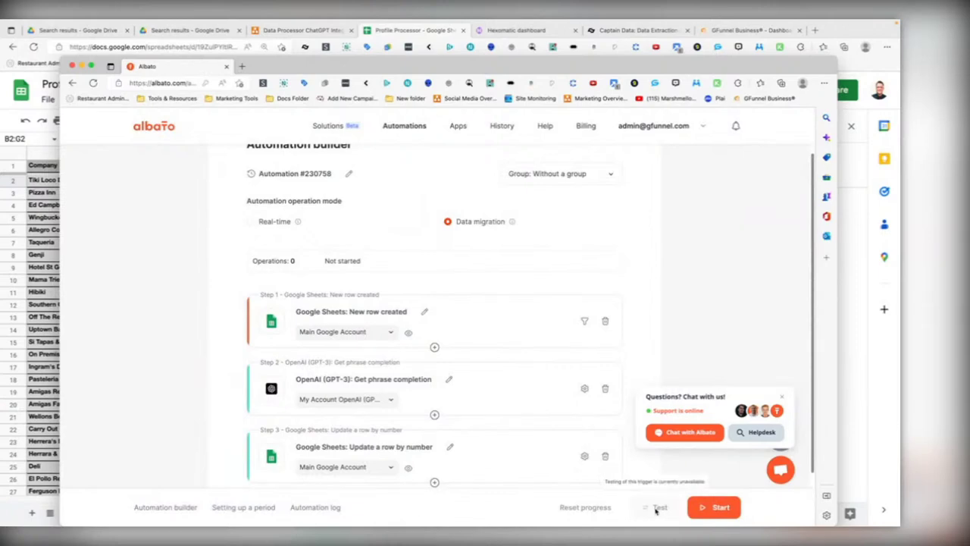
pyautogui.click(582, 391)
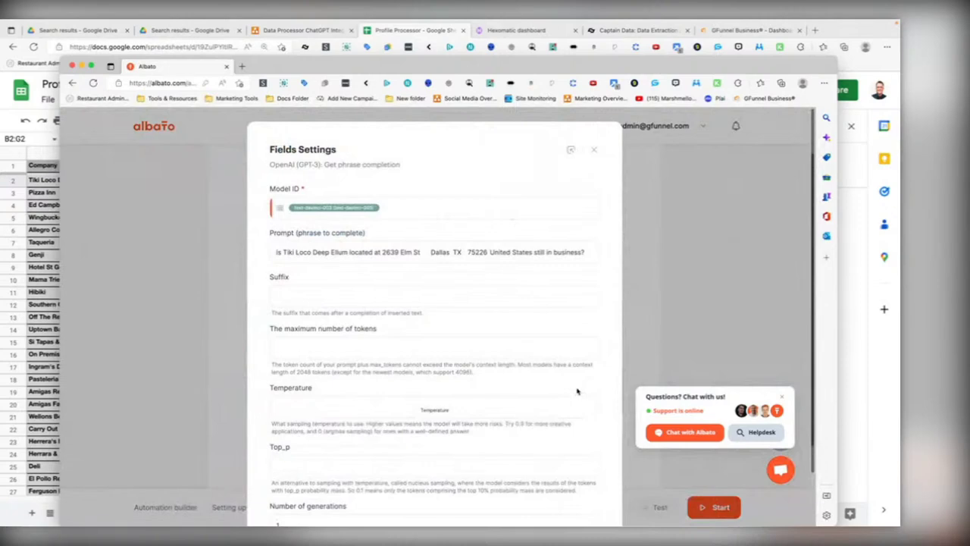
pyautogui.scroll(-3, 577, 391)
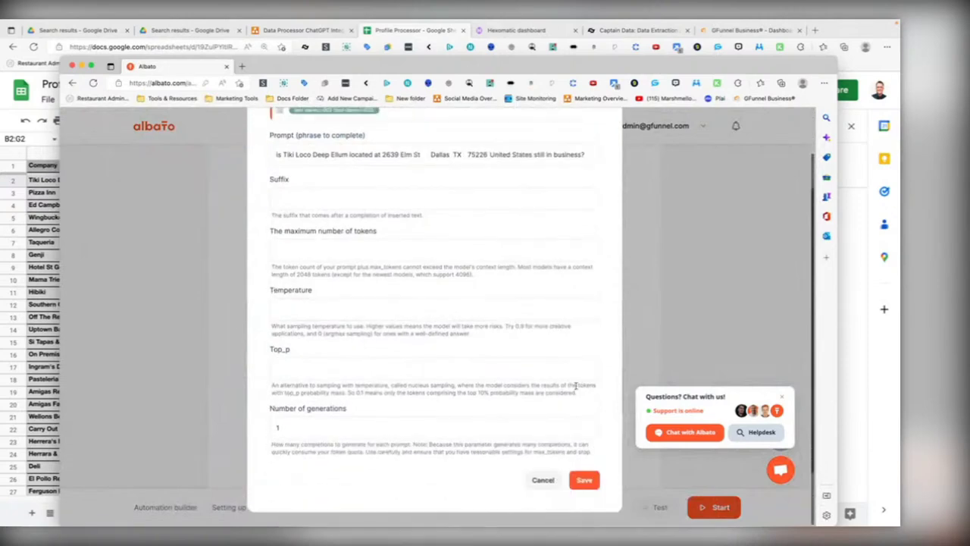
pyautogui.click(584, 480)
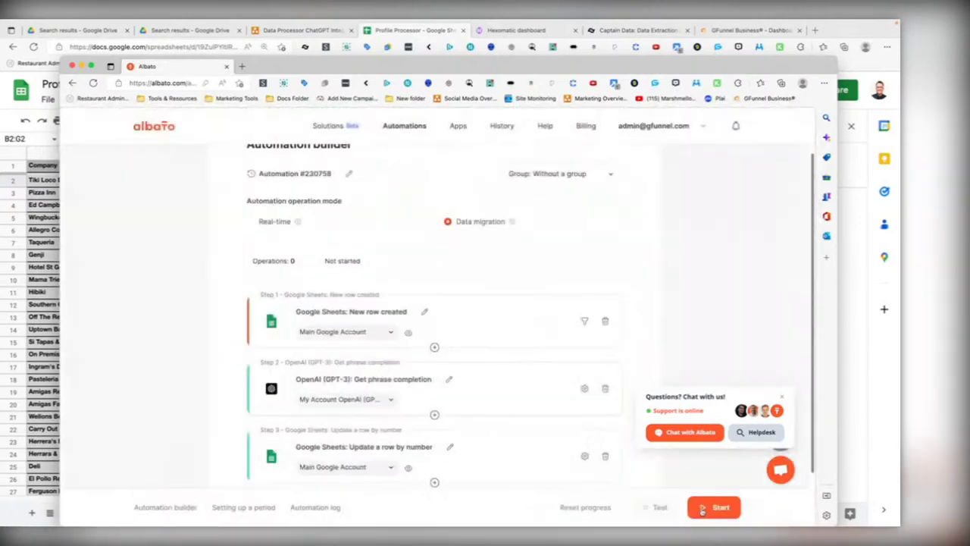
# Start the three-step automation and close the 'Questions? Chat with us!' popup.
pyautogui.click(703, 509)
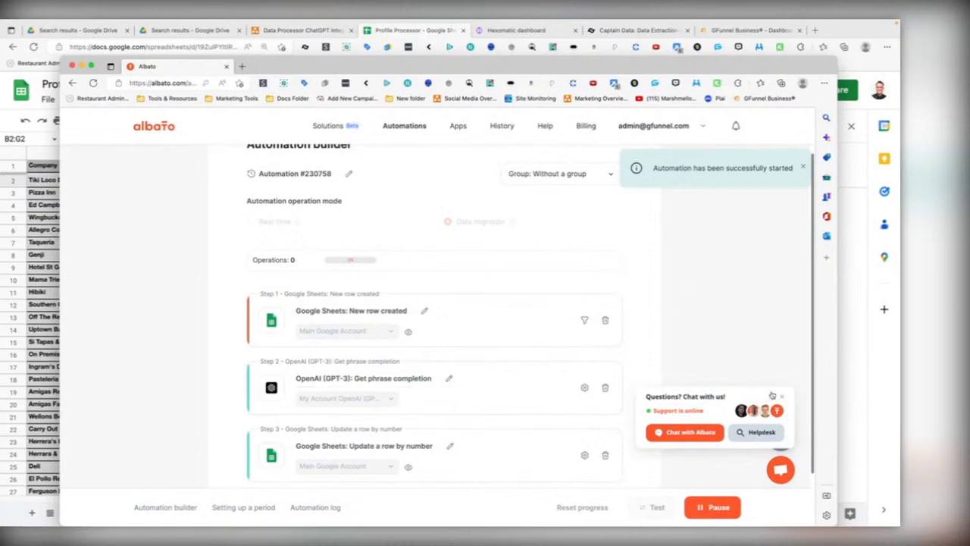
pyautogui.click(780, 398)
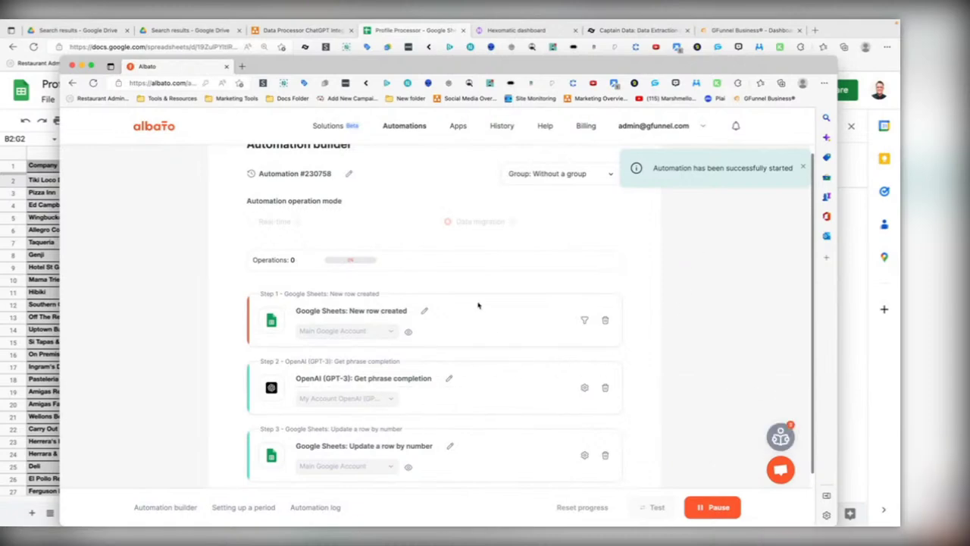
pyautogui.scroll(-1, 553, 369)
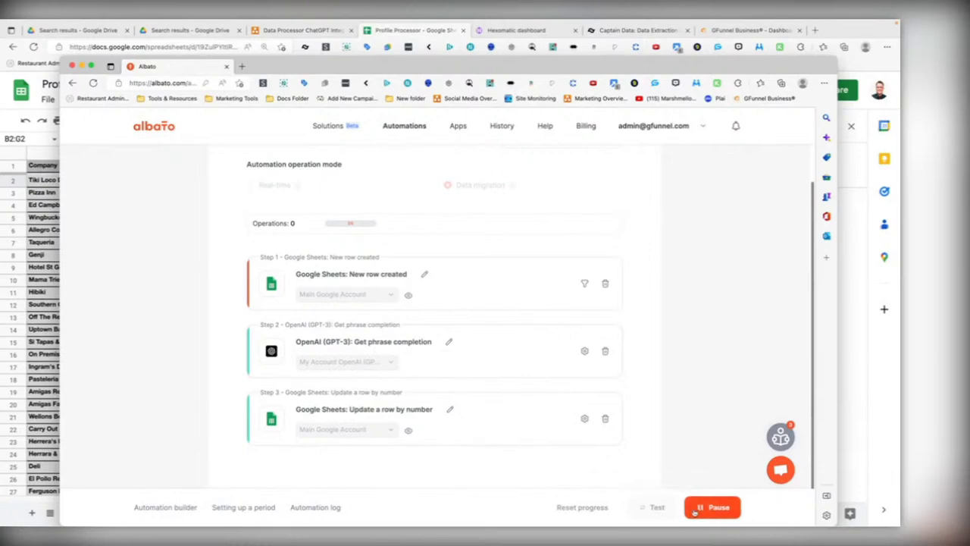
# Pause the automation and bring up the GPT-3 step's field settings.
pyautogui.click(694, 513)
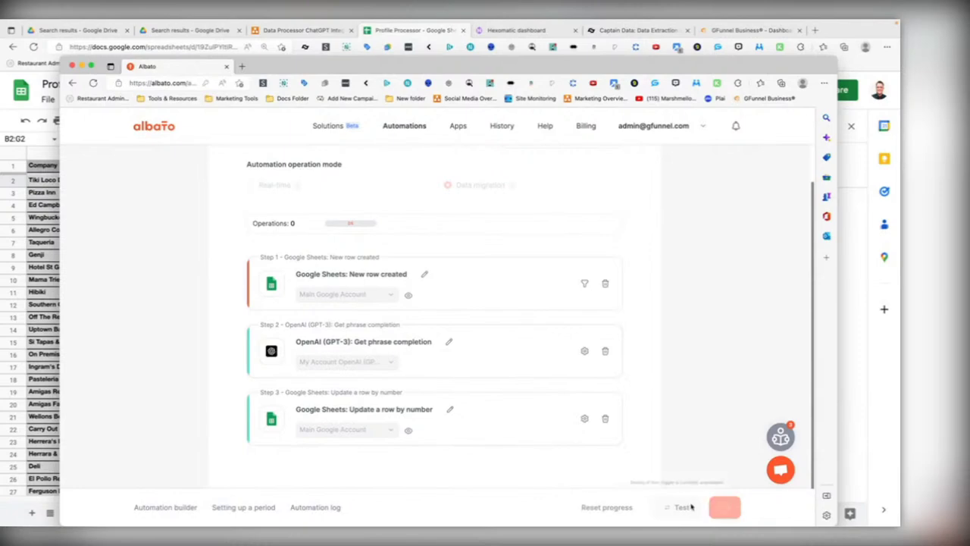
pyautogui.click(582, 352)
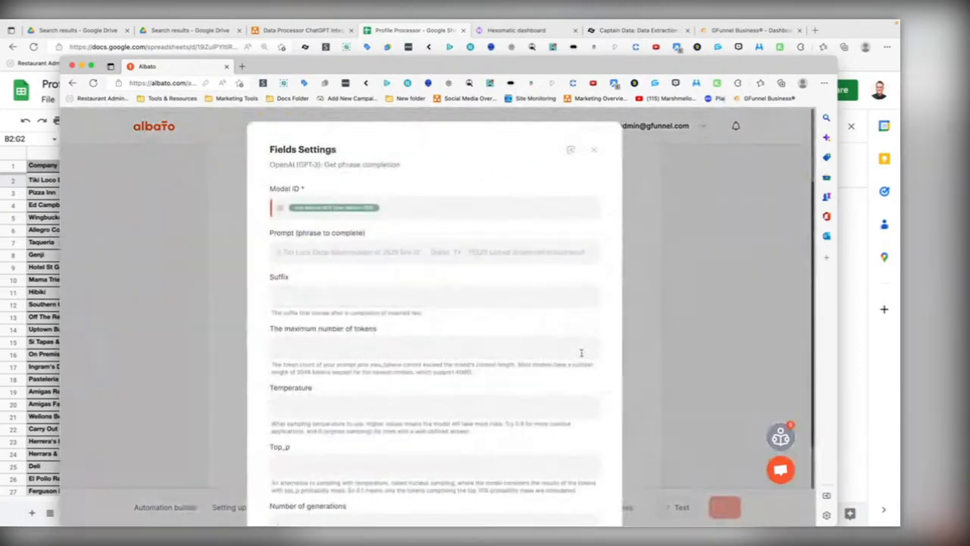
pyautogui.click(570, 150)
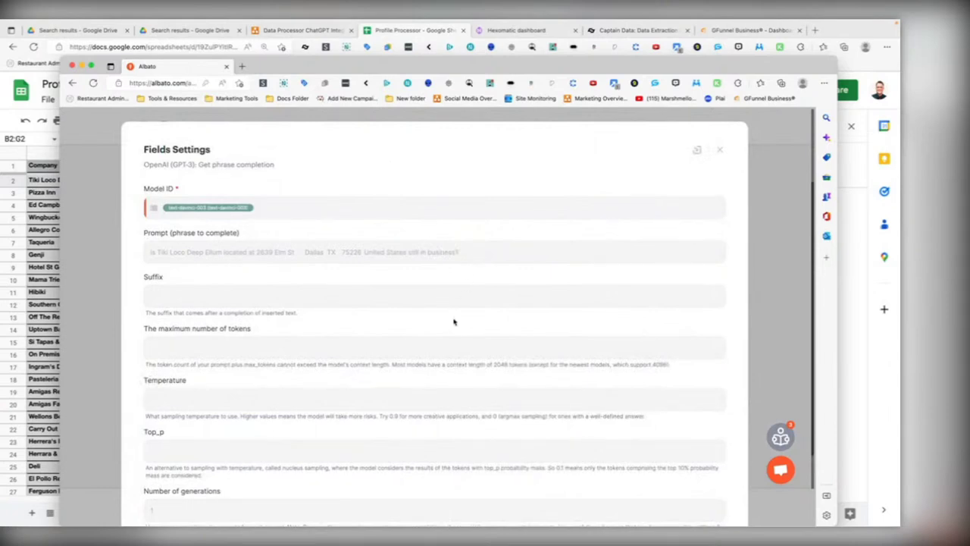
pyautogui.scroll(-2, 452, 323)
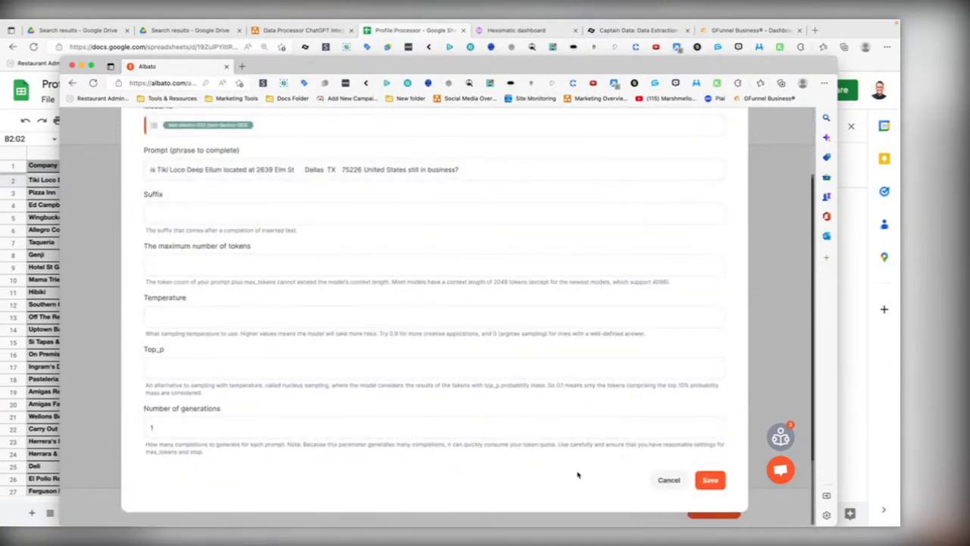
pyautogui.scroll(1, 535, 466)
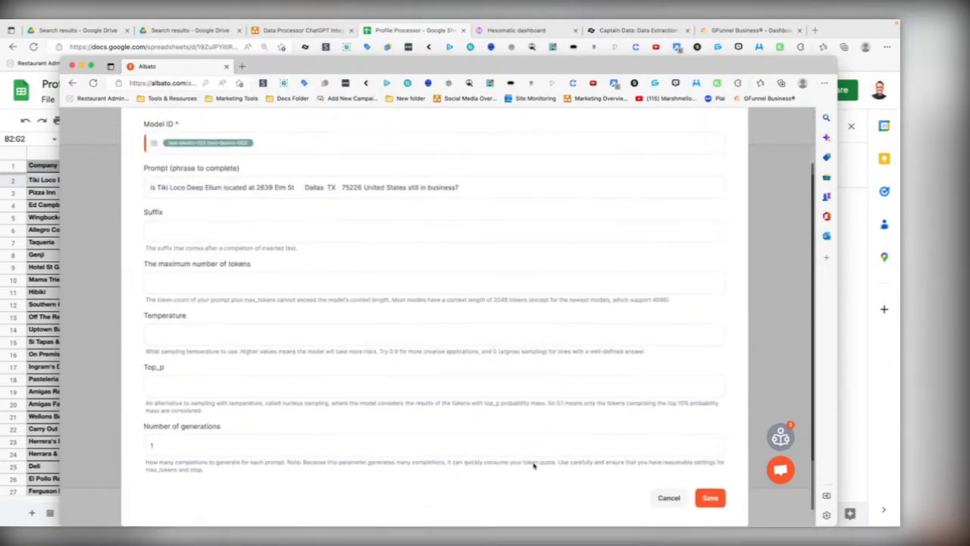
# Set the maximum number of tokens to 3 and save the field settings.
pyautogui.click(213, 282)
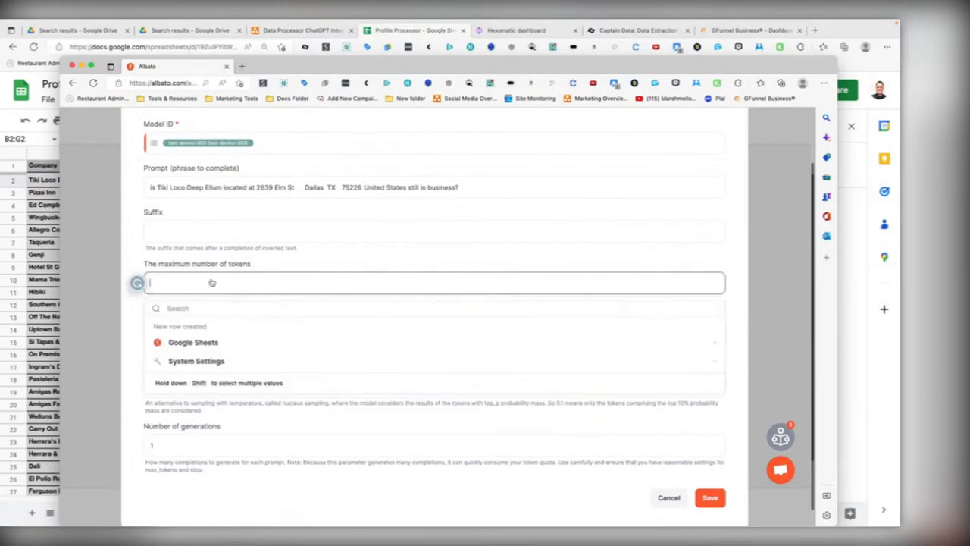
pyautogui.write('3')
pyautogui.click(420, 260)
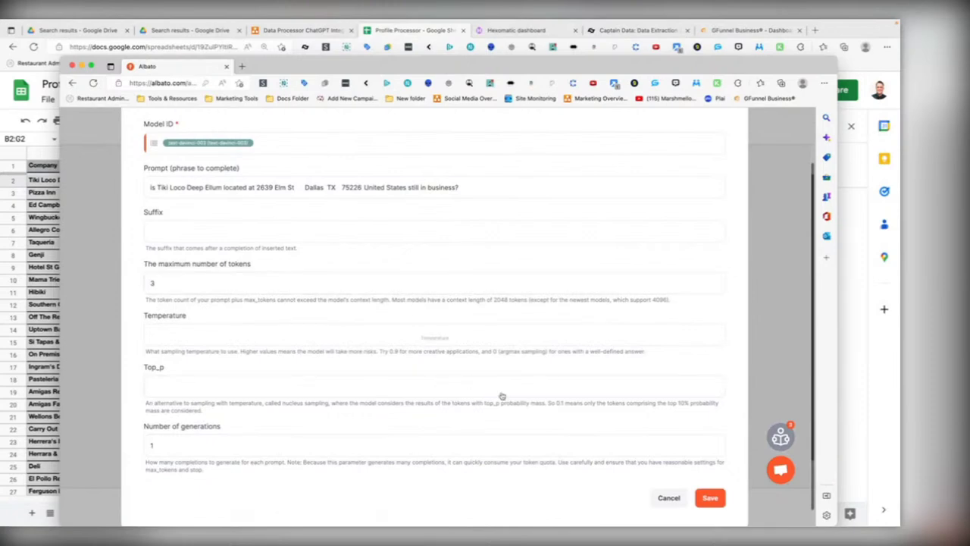
pyautogui.click(709, 499)
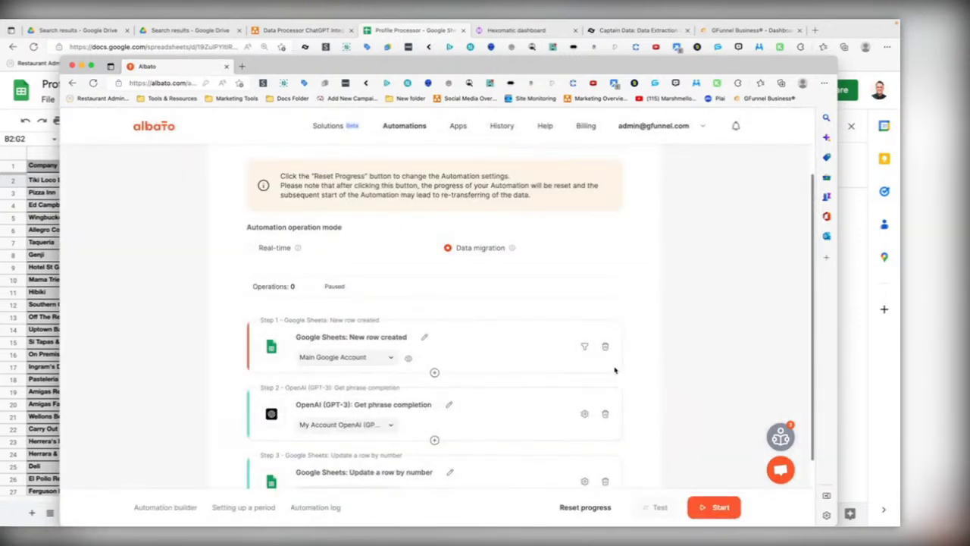
# Switch the automation to Real-time mode, confirming the change.
pyautogui.click(254, 250)
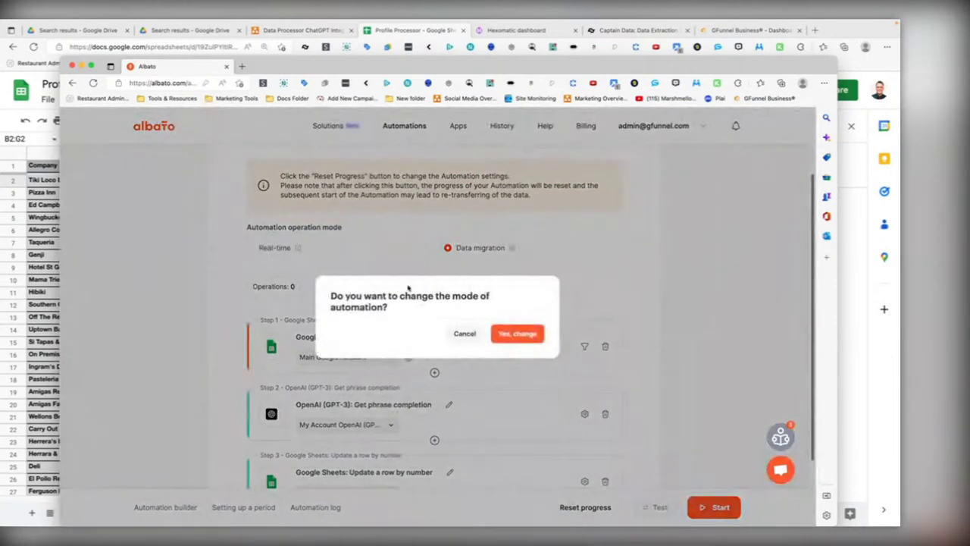
pyautogui.click(509, 329)
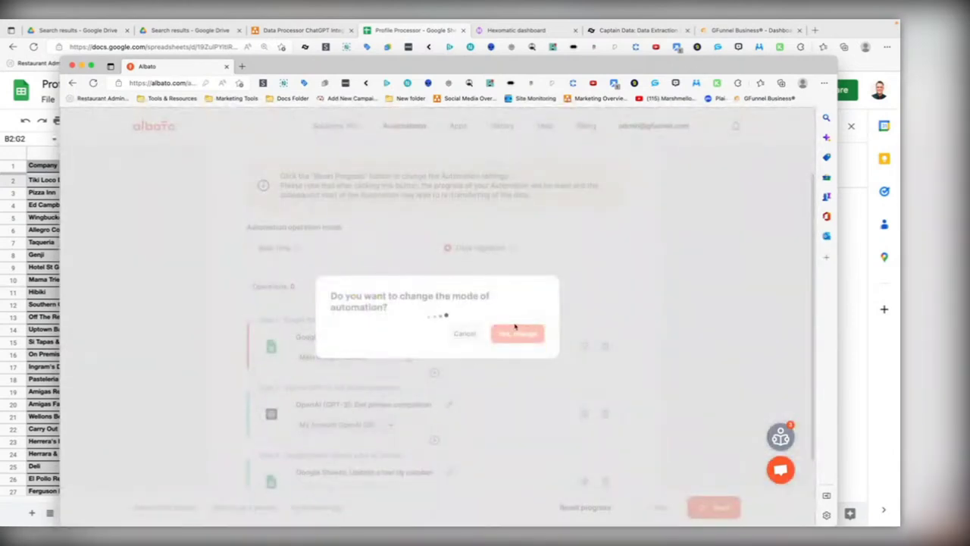
pyautogui.scroll(2, 630, 306)
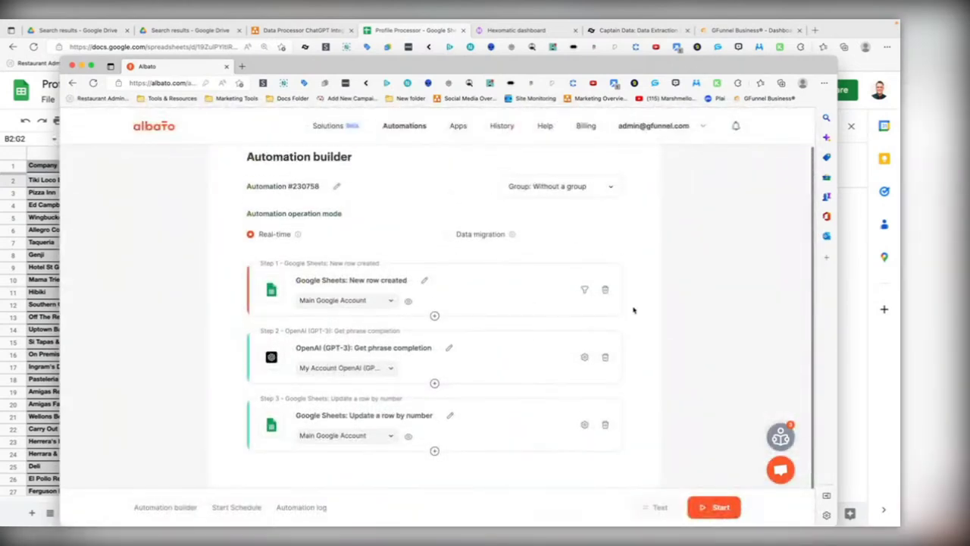
pyautogui.scroll(1, 634, 310)
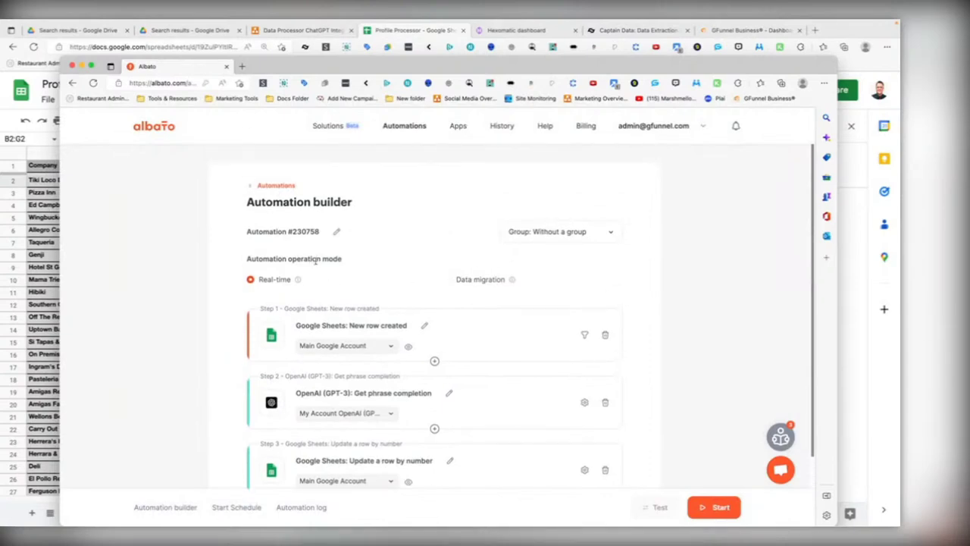
# Rename the automation to 'Database (Still In Business)' and start it running.
pyautogui.click(336, 232)
pyautogui.tripleClick(334, 232)
pyautogui.write('Data')
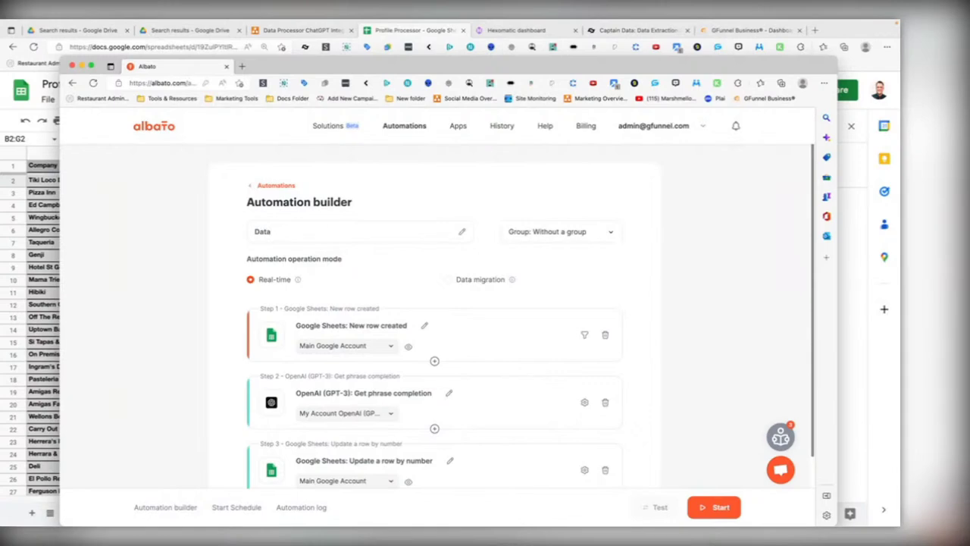
pyautogui.write('base (Still In Business')
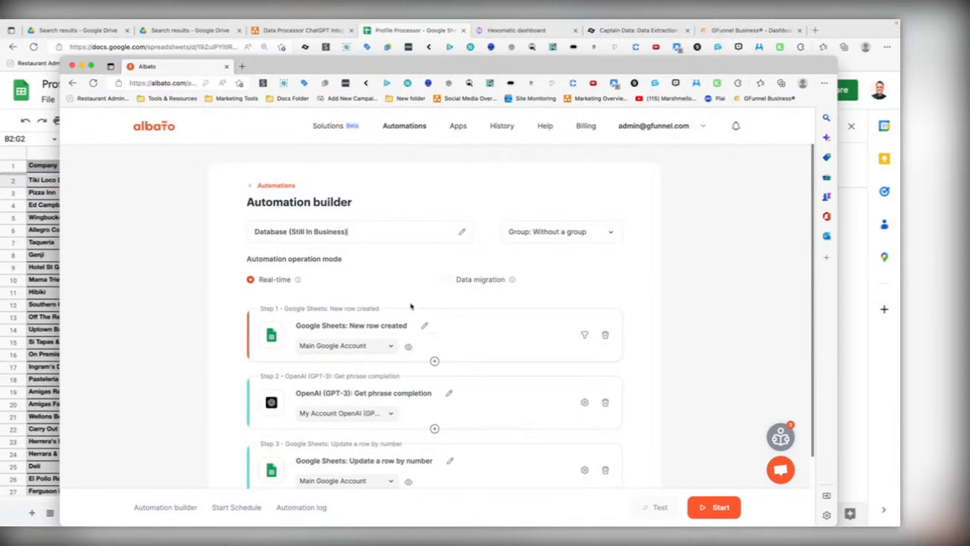
pyautogui.click(642, 282)
pyautogui.scroll(-2, 643, 285)
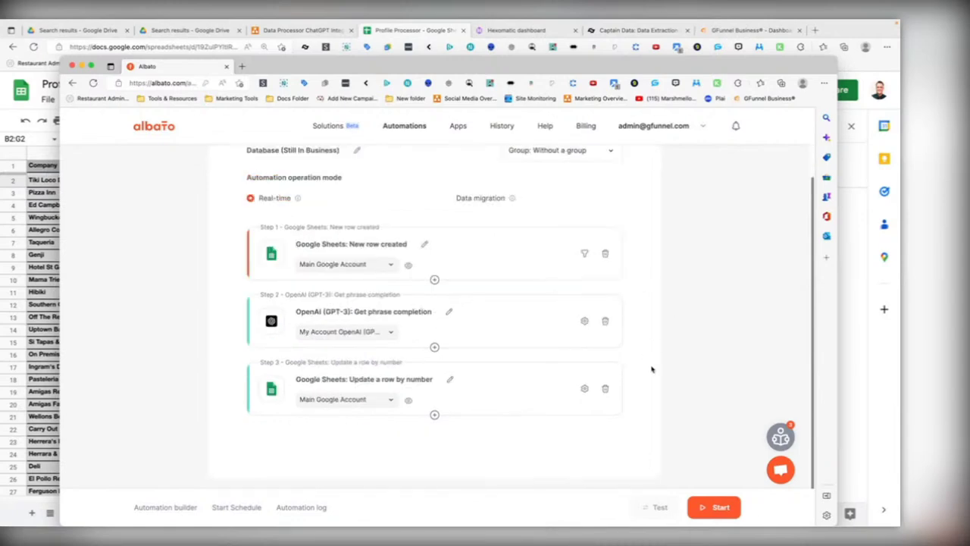
pyautogui.click(711, 506)
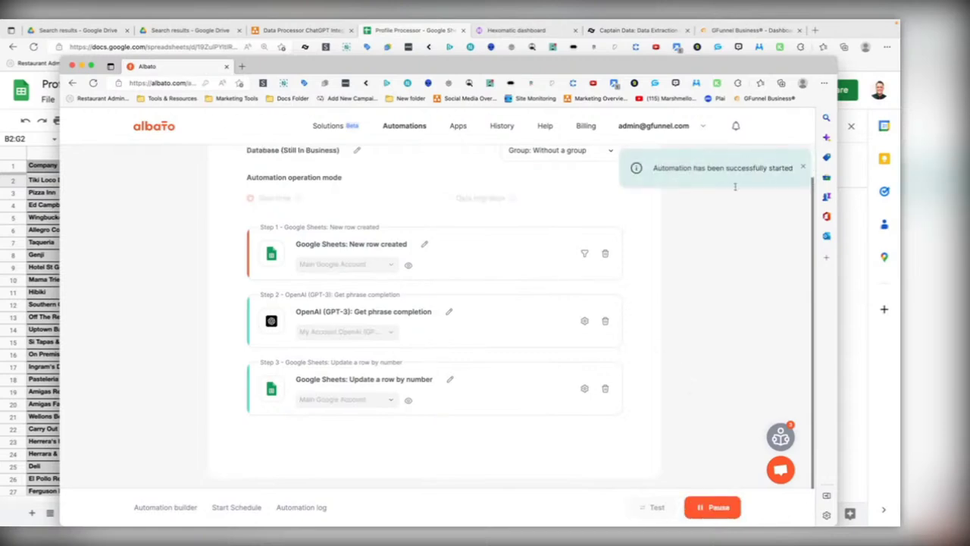
# Check the trigger step's spreadsheet parameters and its data filter, leaving both unchanged.
pyautogui.click(408, 265)
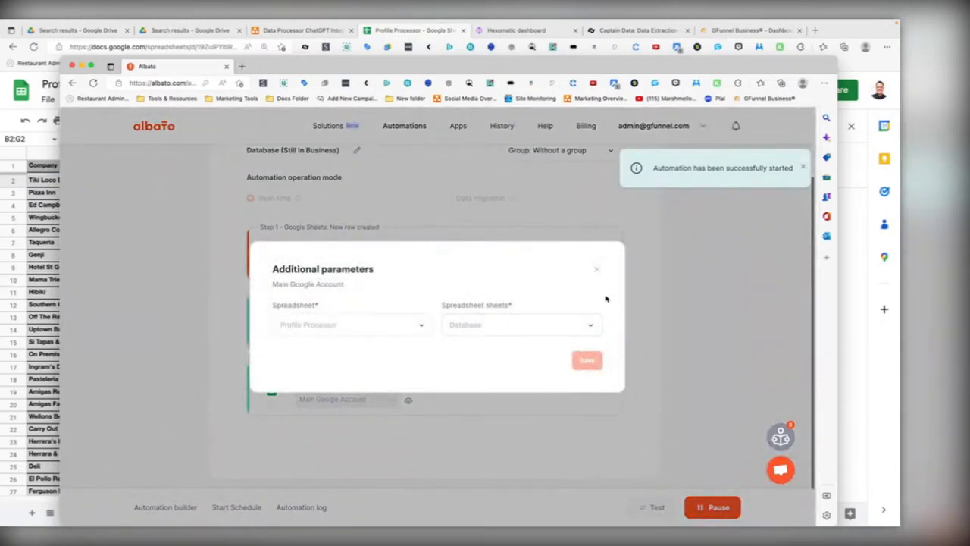
pyautogui.click(597, 270)
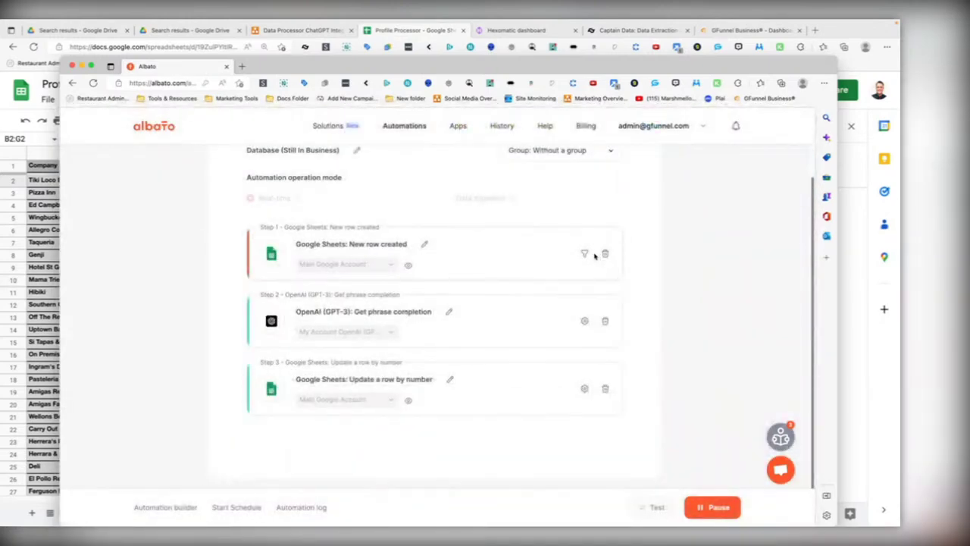
pyautogui.click(585, 258)
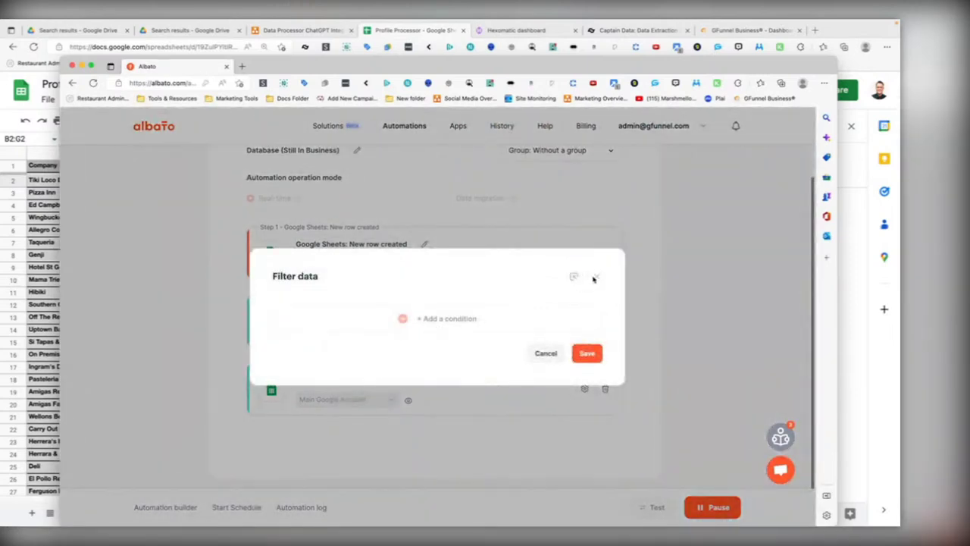
pyautogui.click(597, 279)
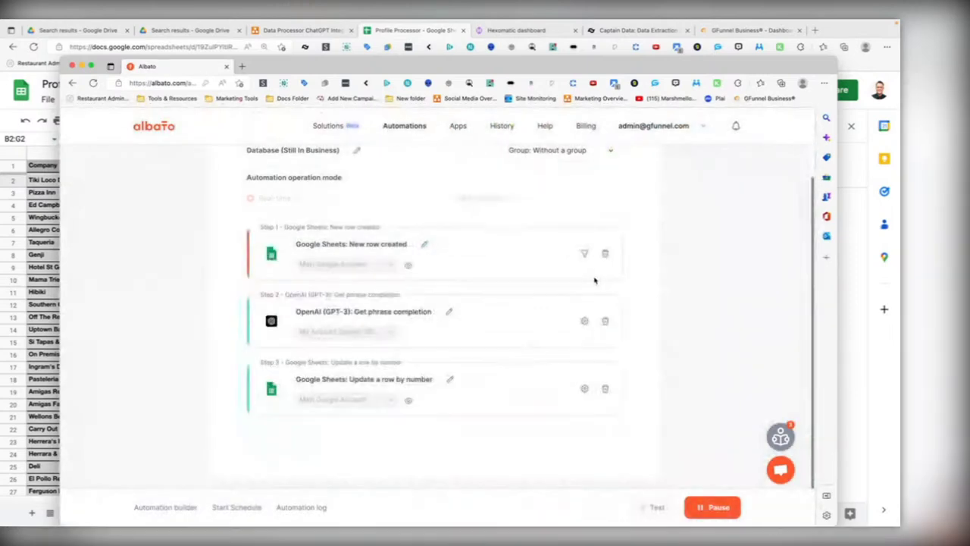
# Check the GPT-3 step's title and field settings unchanged, then select cell A3 in the spreadsheet.
pyautogui.click(405, 313)
pyautogui.press('Return')
pyautogui.click(584, 323)
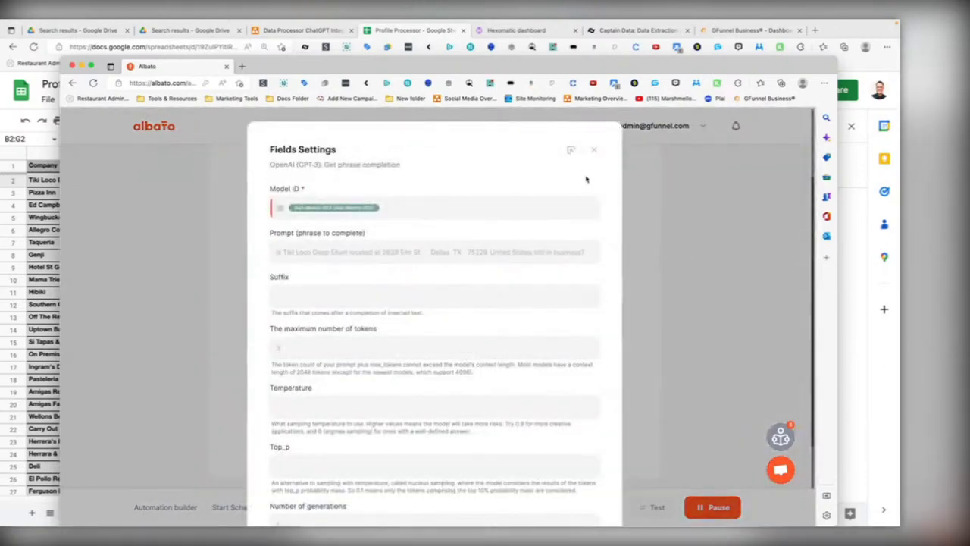
pyautogui.click(595, 150)
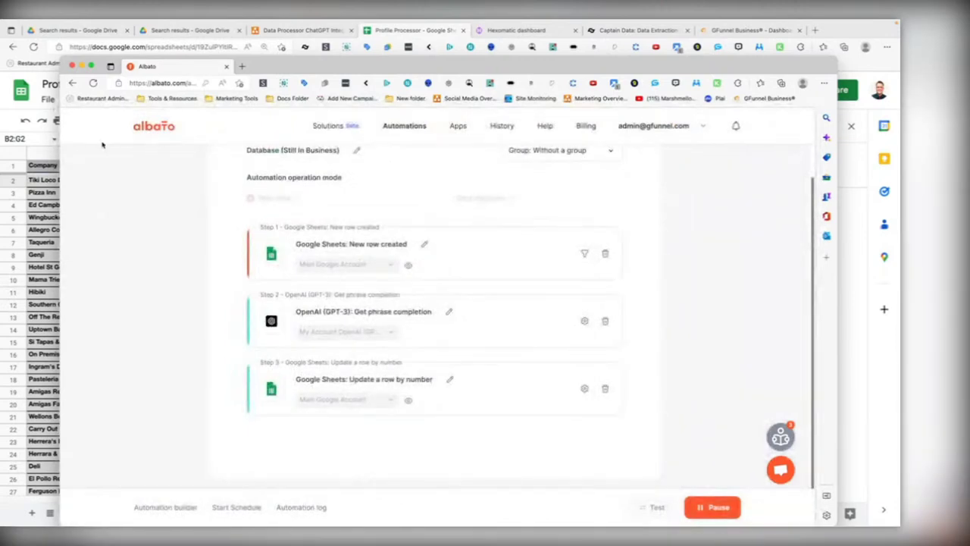
pyautogui.click(39, 146)
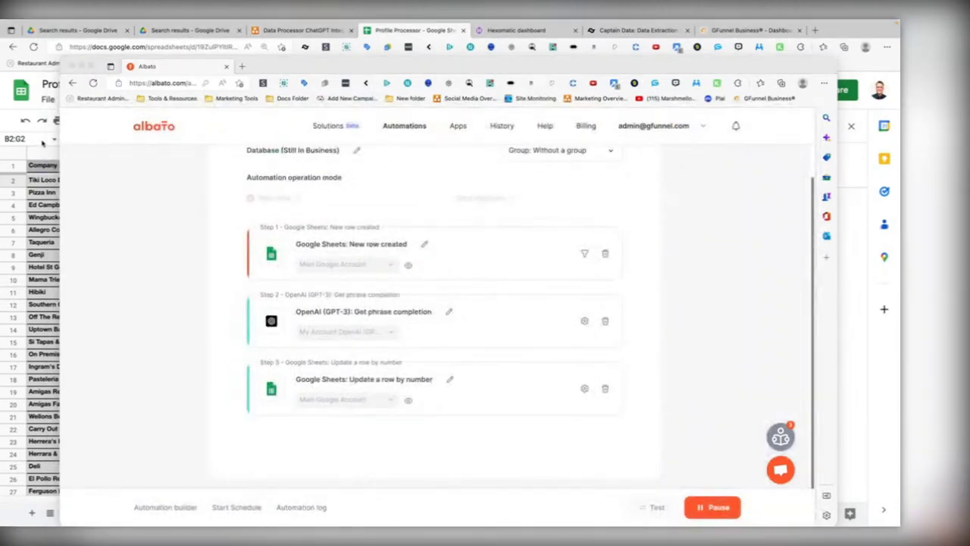
pyautogui.click(36, 193)
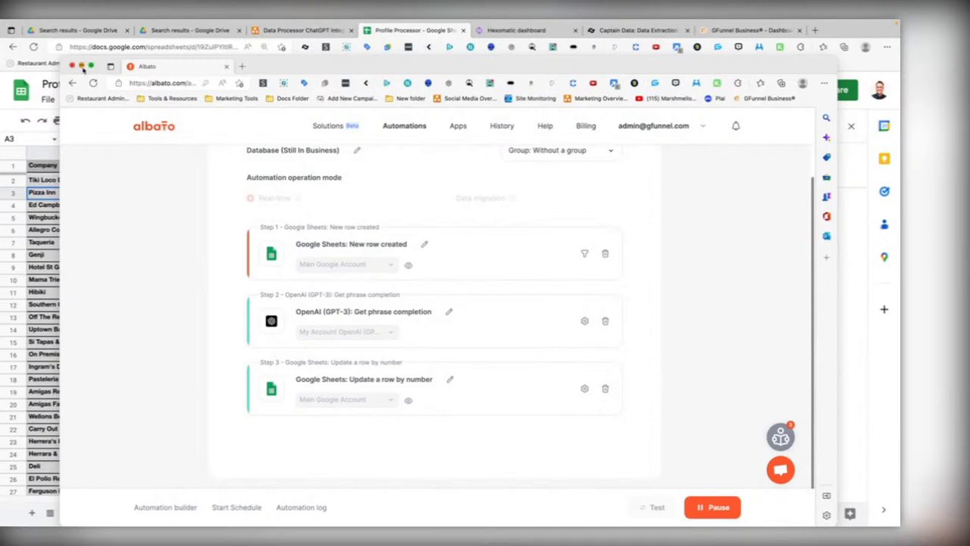
# Select the Tiki Loco Deep Ellum row and add 1000 empty rows to the sheet.
pyautogui.click(81, 67)
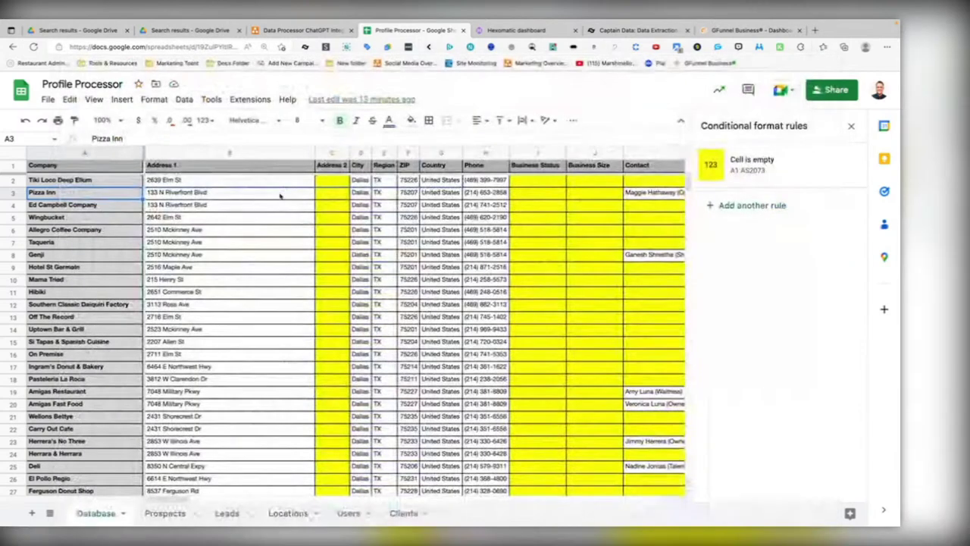
pyautogui.click(9, 179)
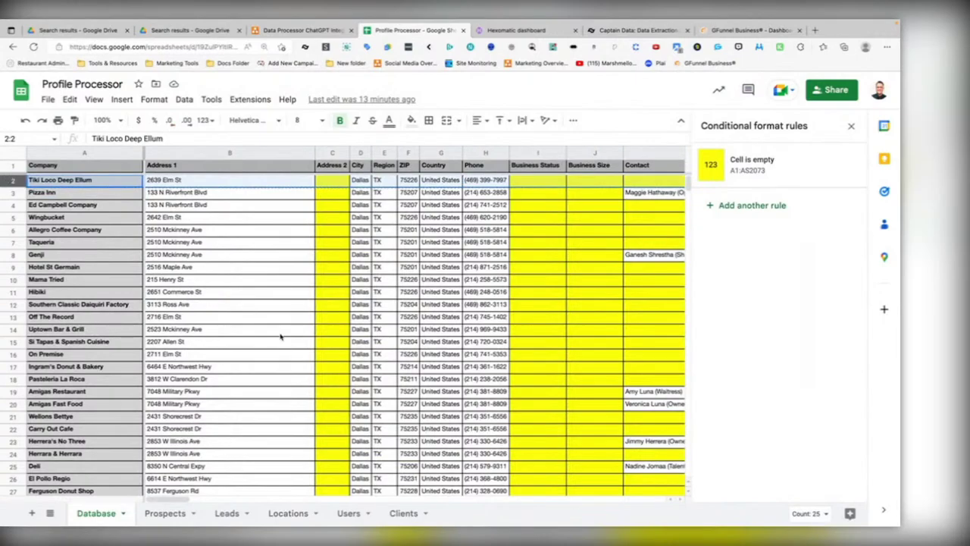
pyautogui.scroll(-20, 281, 334)
pyautogui.scroll(-20, 281, 333)
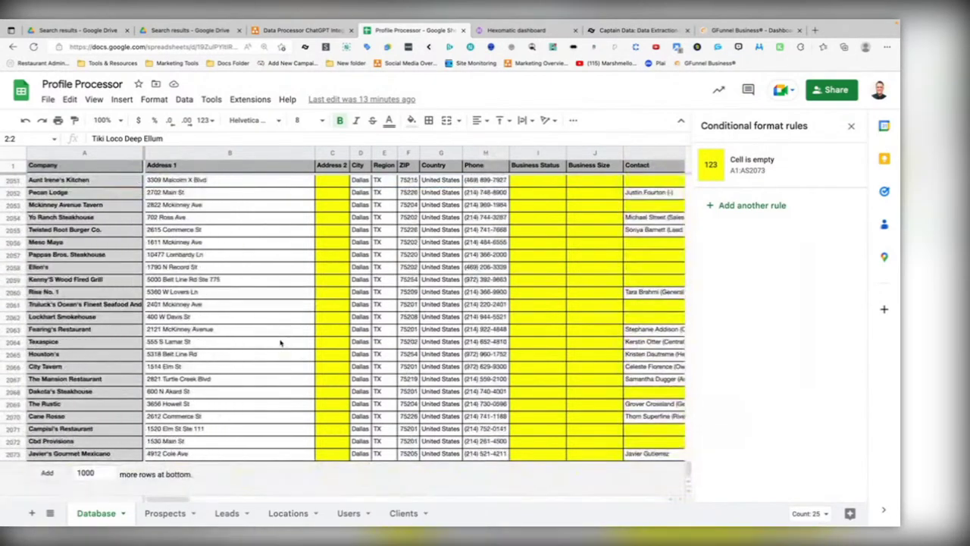
pyautogui.click(47, 473)
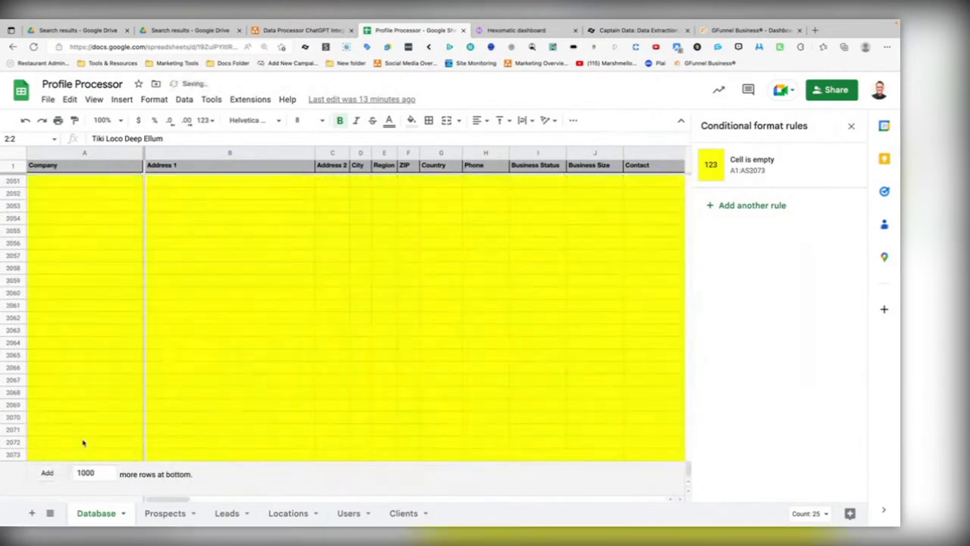
pyautogui.scroll(-20, 89, 402)
pyautogui.scroll(20, 89, 402)
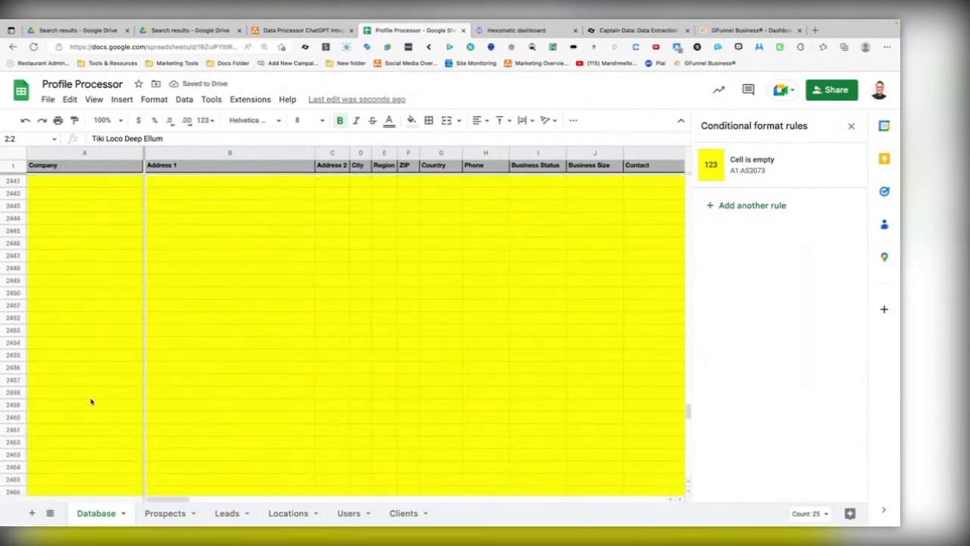
pyautogui.scroll(-20, 92, 394)
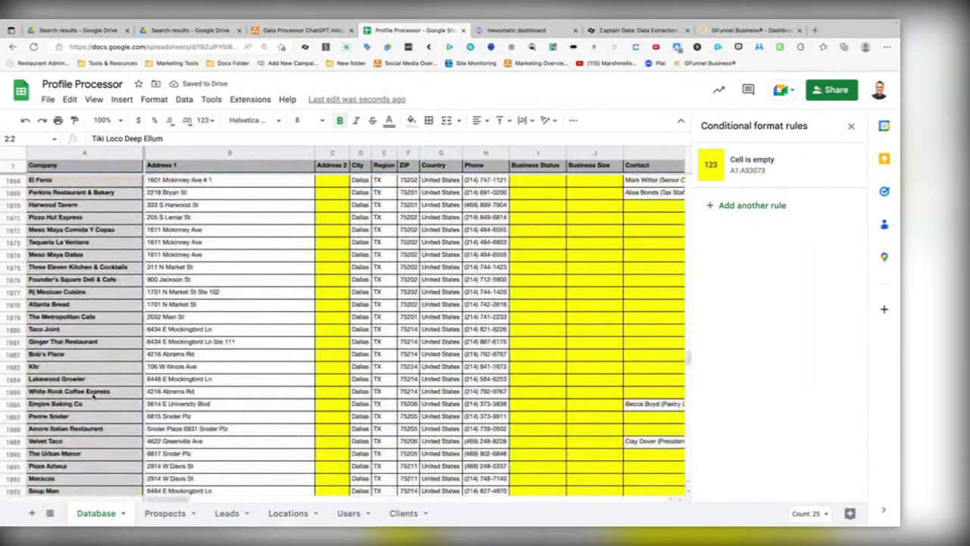
pyautogui.scroll(-20, 91, 391)
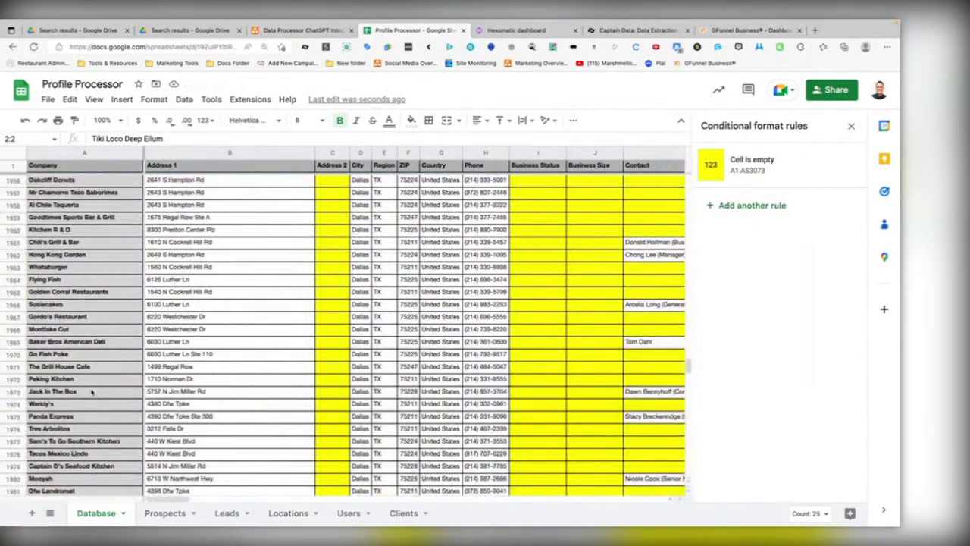
pyautogui.scroll(20, 91, 391)
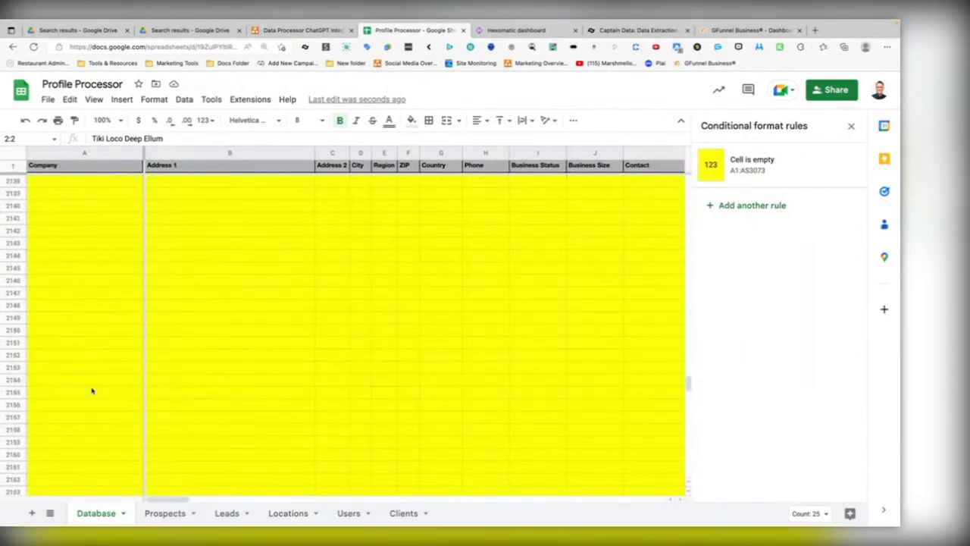
pyautogui.scroll(-6, 92, 391)
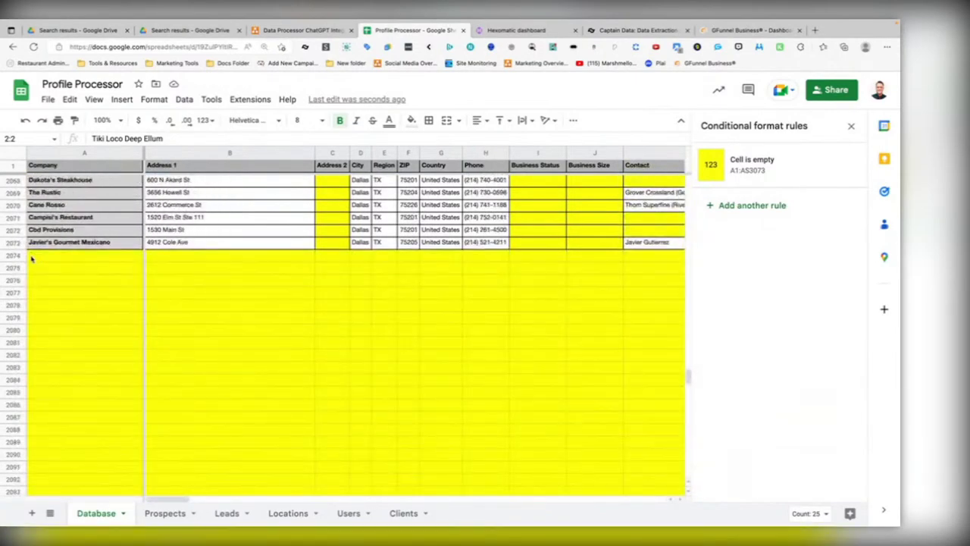
# Paste the test row into row 2074, then return to the Albato window.
pyautogui.click(32, 259)
pyautogui.hotkey('ctrl', 'v')
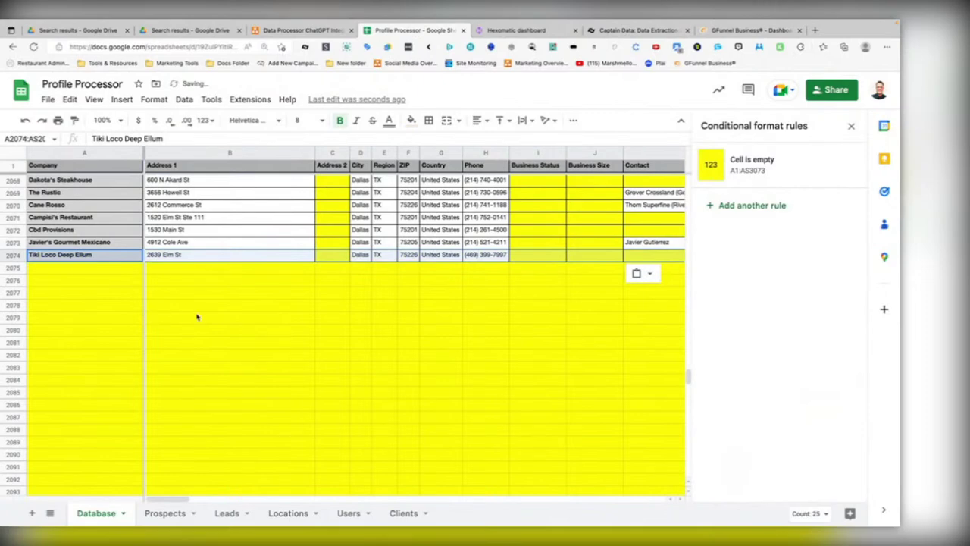
pyautogui.click(211, 319)
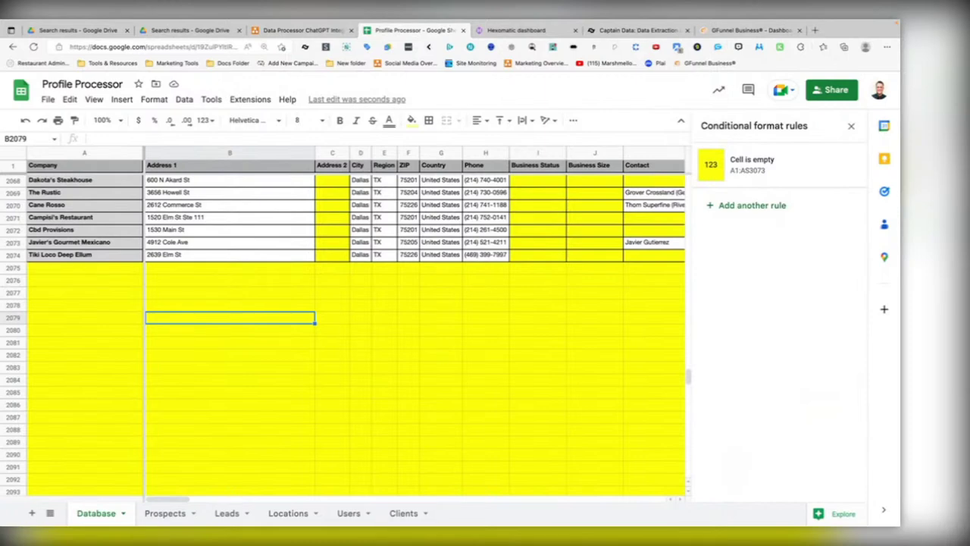
pyautogui.hotkey('alt', 'Tab')
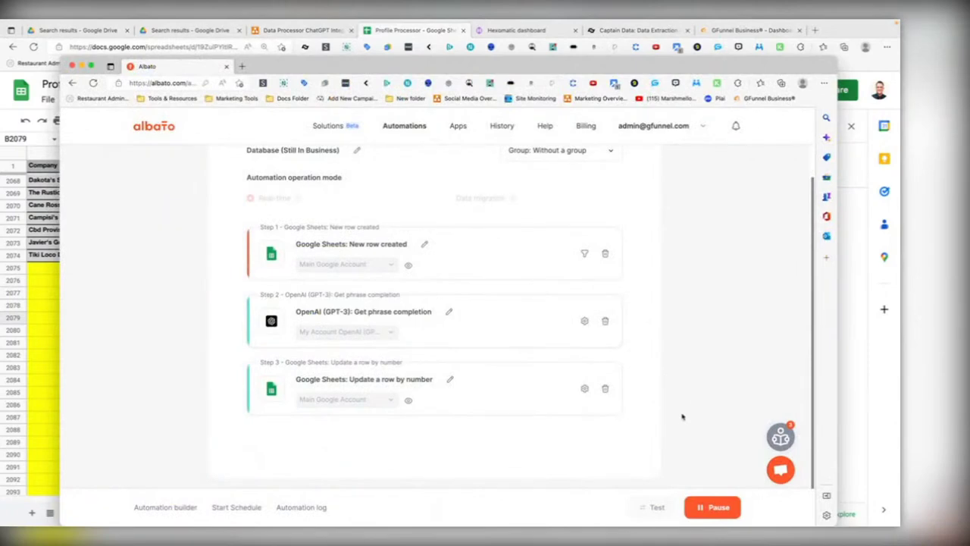
# Create a new automation group named 'Database | Profile Processor' from the Group dropdown.
pyautogui.scroll(2, 404, 298)
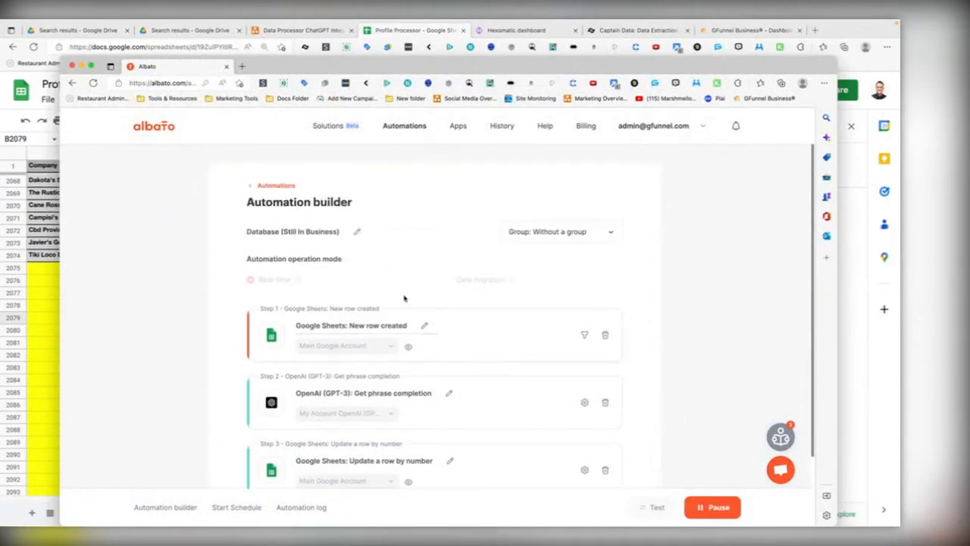
pyautogui.scroll(-2, 404, 297)
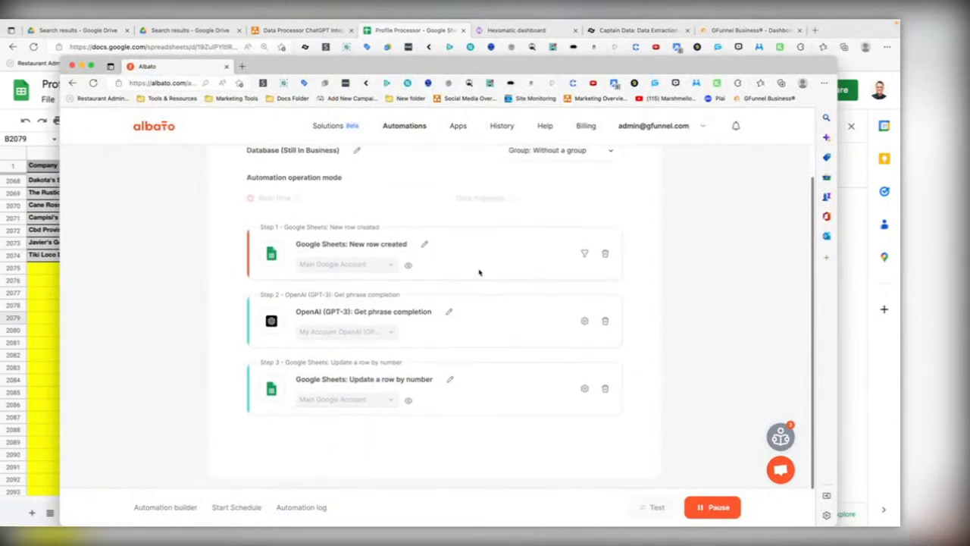
pyautogui.scroll(1, 500, 266)
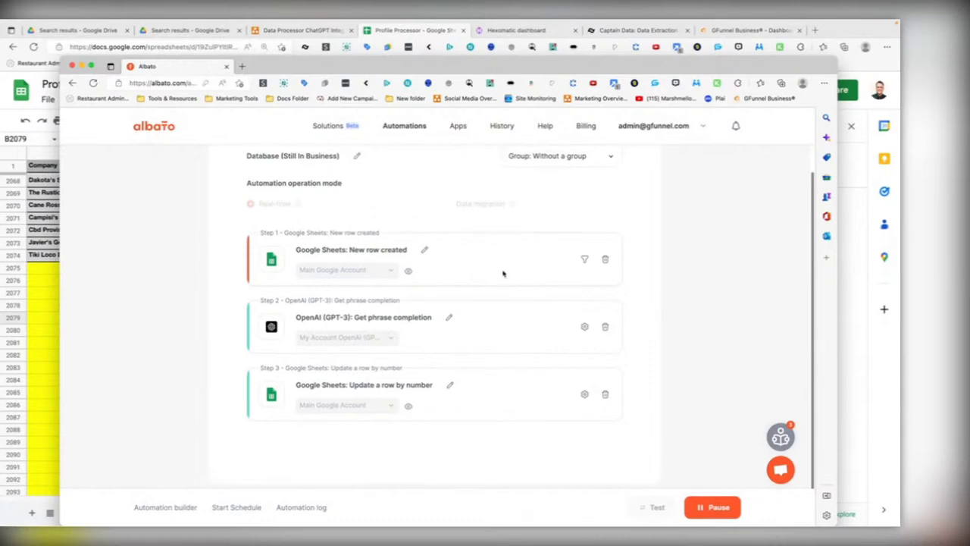
pyautogui.click(607, 157)
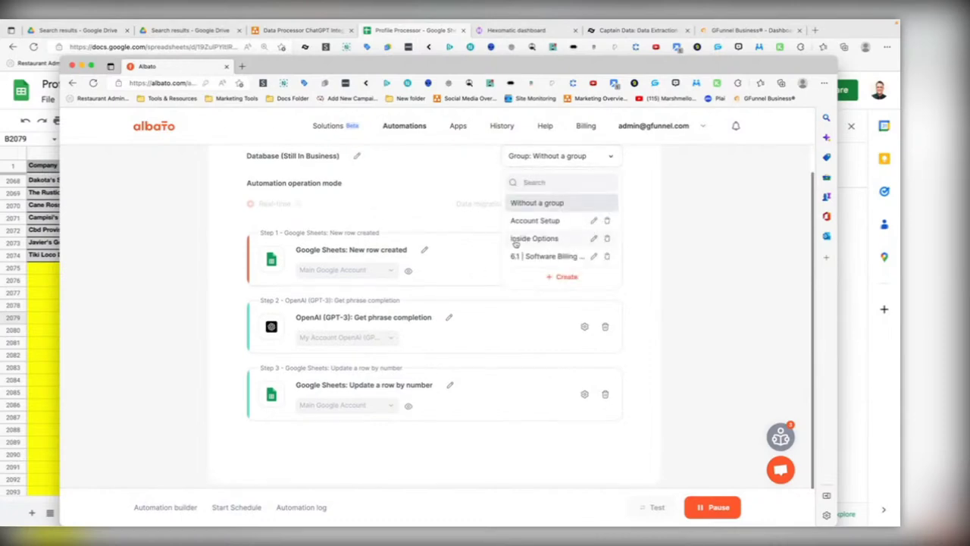
pyautogui.click(562, 276)
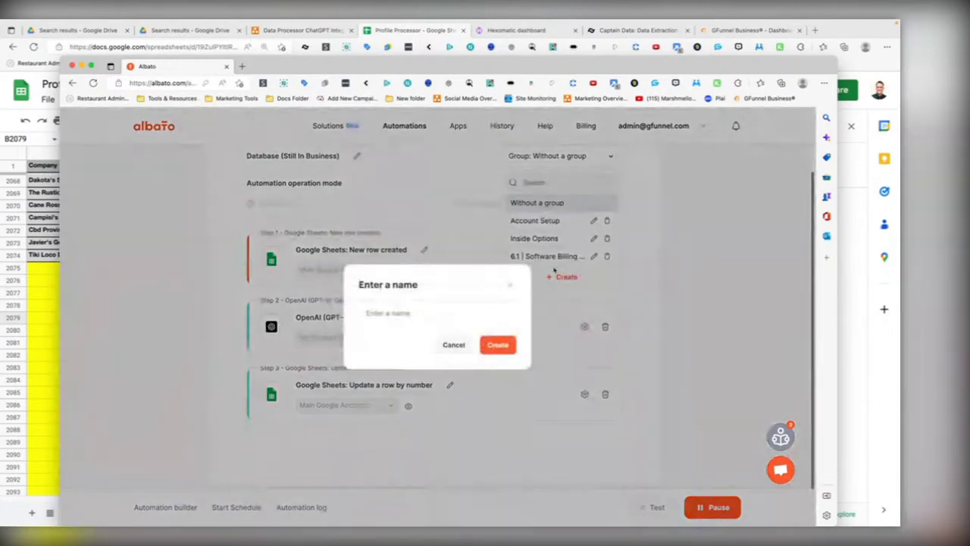
pyautogui.click(445, 308)
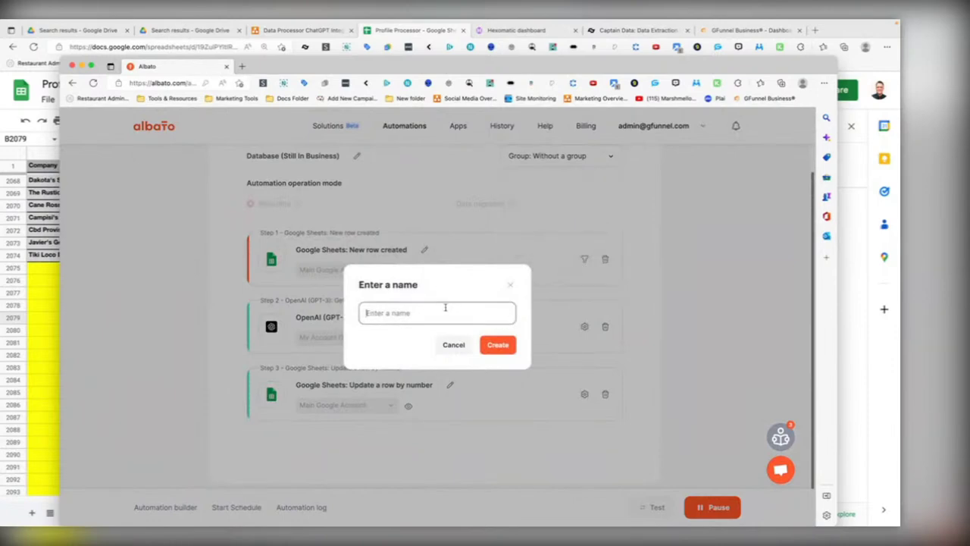
pyautogui.write('Prof')
pyautogui.write('ile Processor')
pyautogui.write('Data')
pyautogui.write('base')
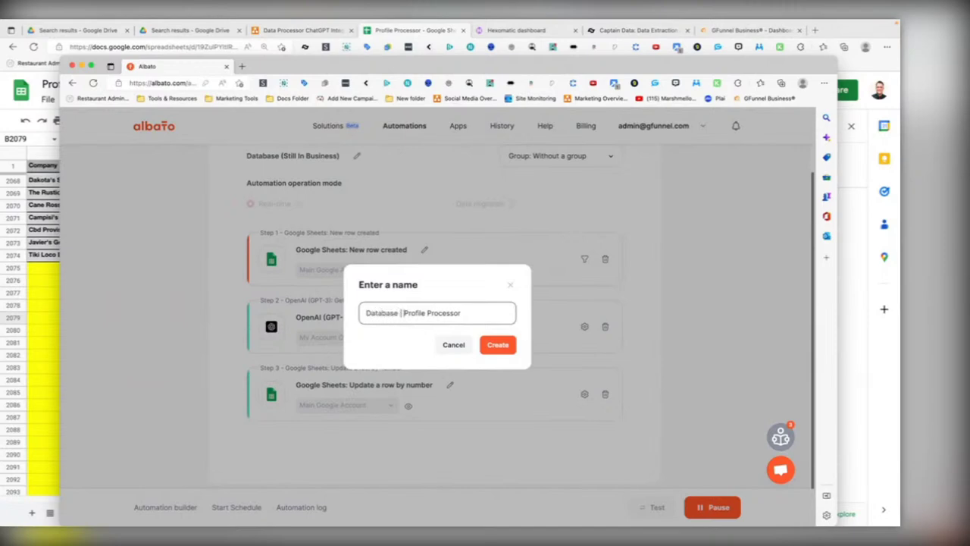
pyautogui.click(495, 345)
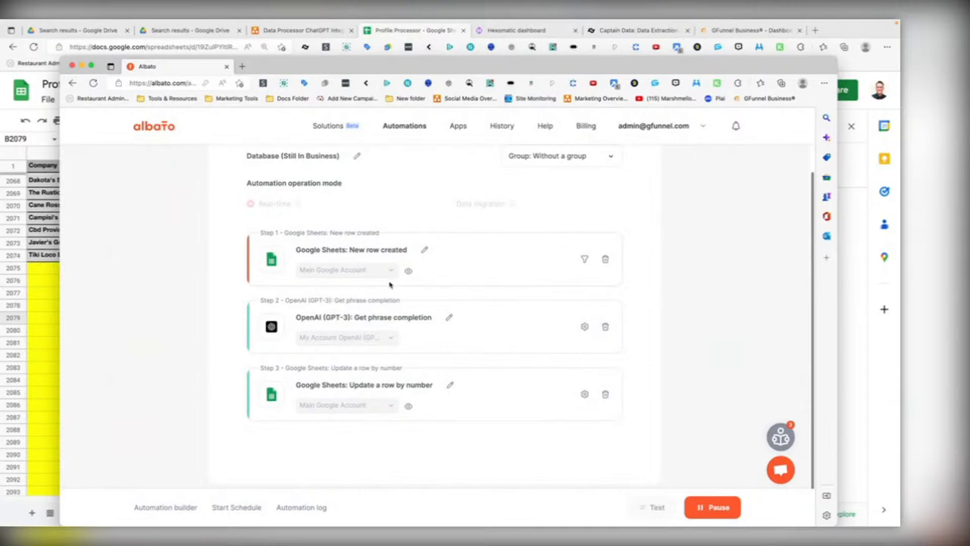
# Return to the spreadsheet and select cell A2078.
pyautogui.scroll(1, 335, 195)
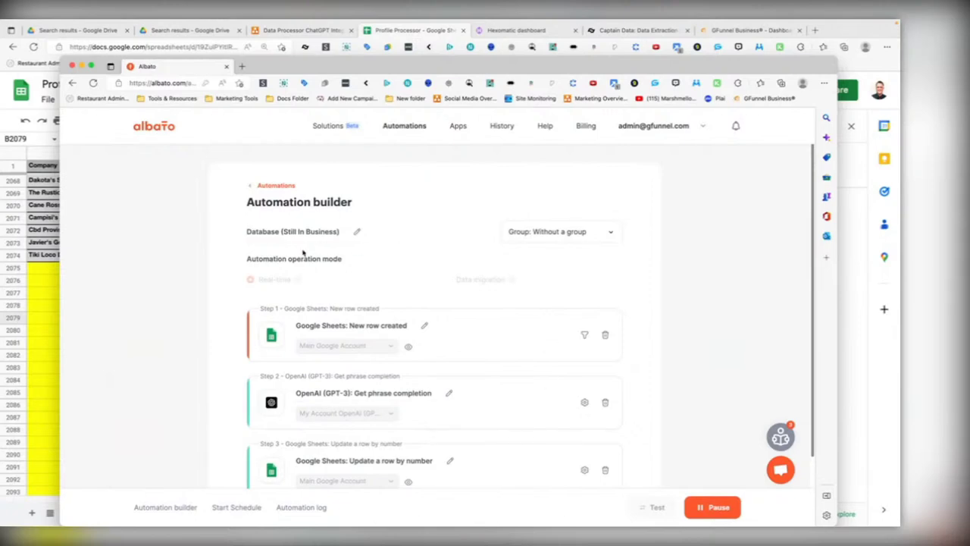
pyautogui.click(50, 276)
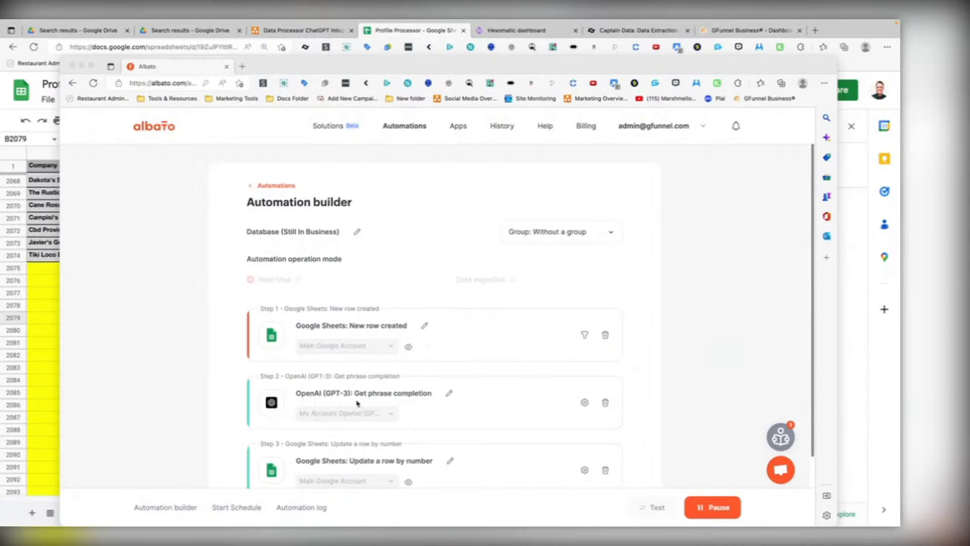
pyautogui.click(51, 309)
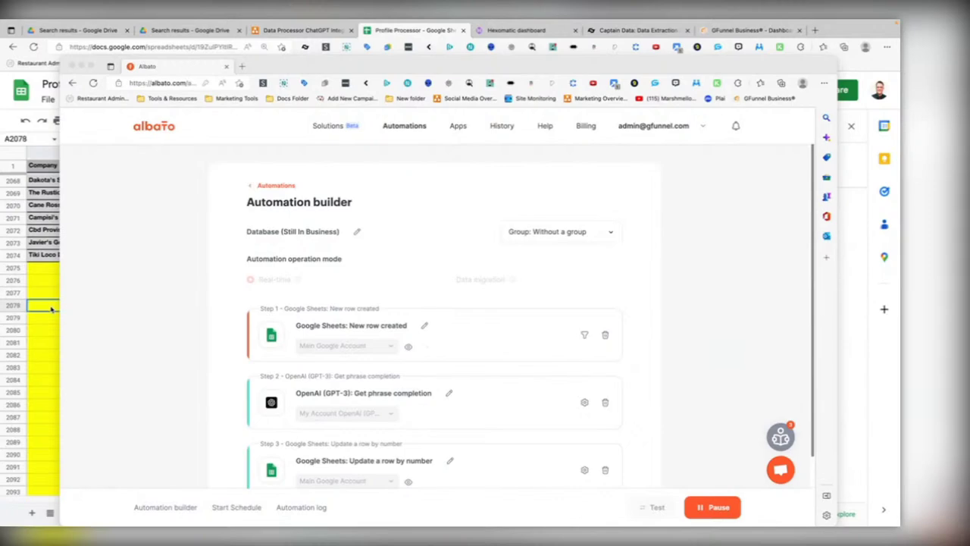
# Minimize Albato and scroll through the Database sheet.
pyautogui.click(82, 67)
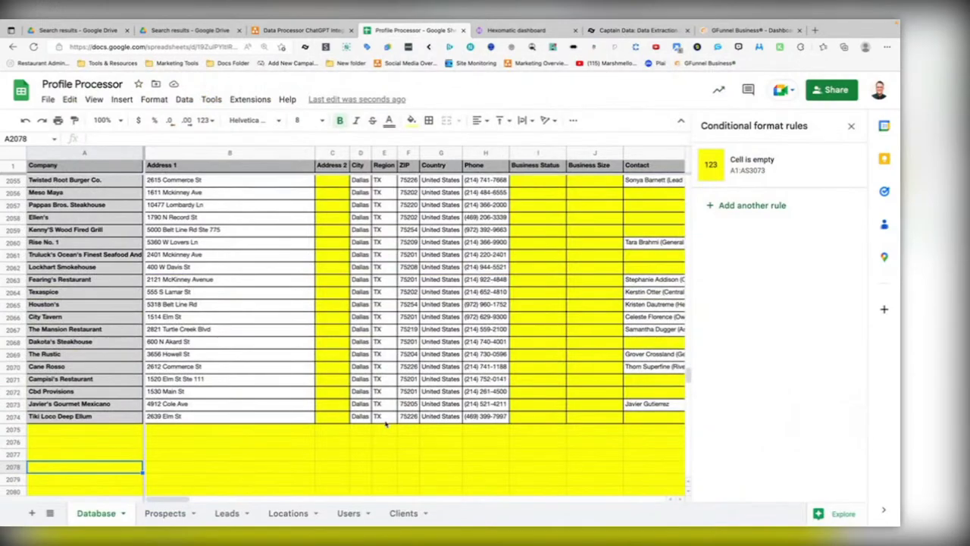
pyautogui.scroll(20, 584, 291)
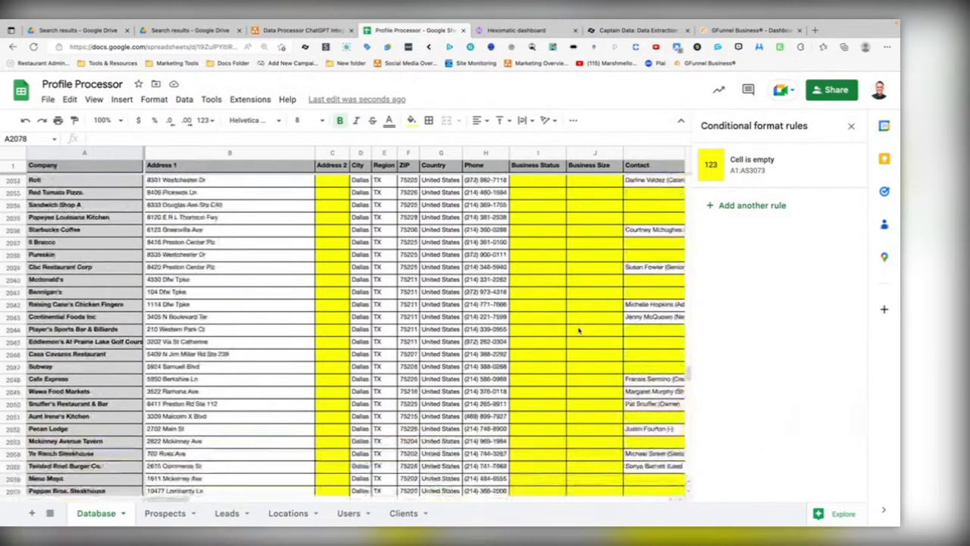
pyautogui.scroll(20, 576, 323)
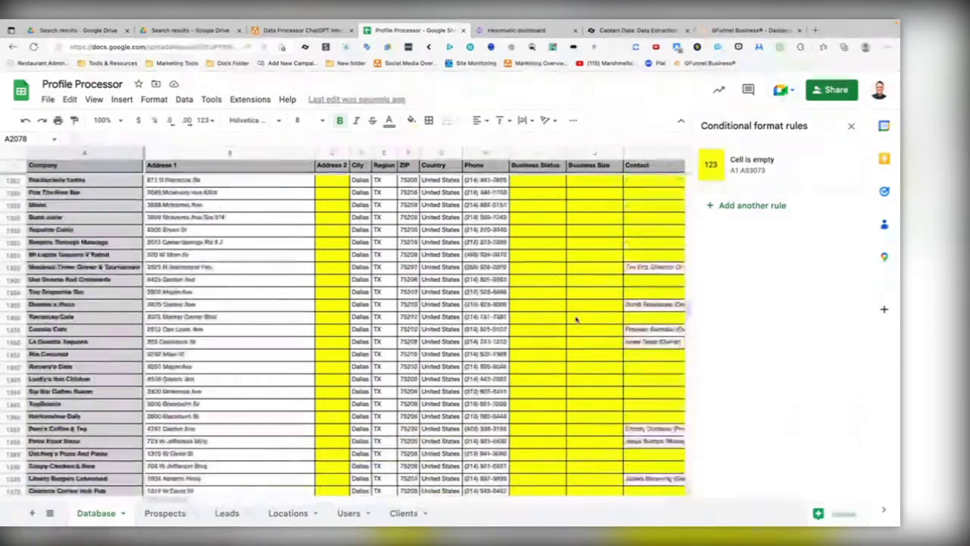
pyautogui.scroll(20, 576, 320)
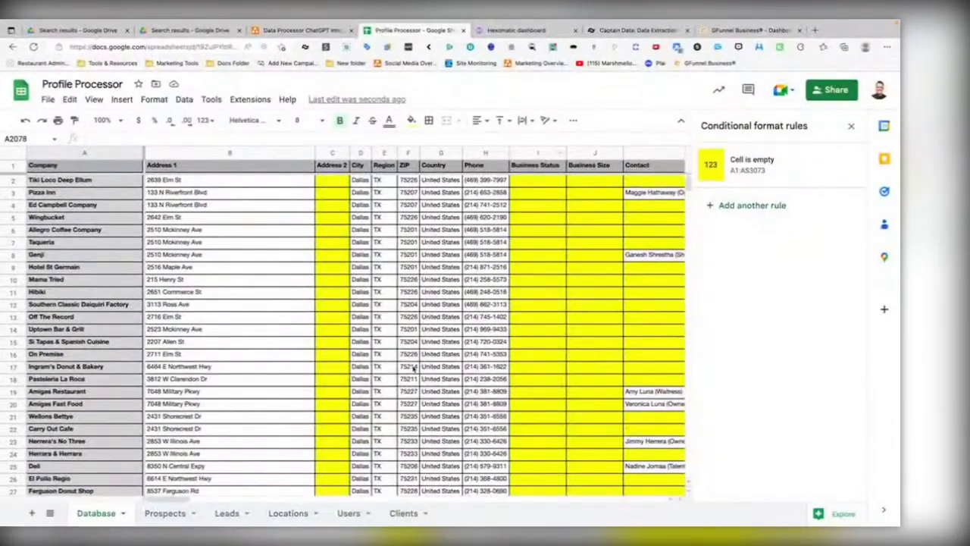
pyautogui.moveTo(177, 496); pyautogui.dragTo(148, 498)
# Look through the Prospects, Leads, Locations, Users and Clients sheets, then return to Database.
pyautogui.click(152, 514)
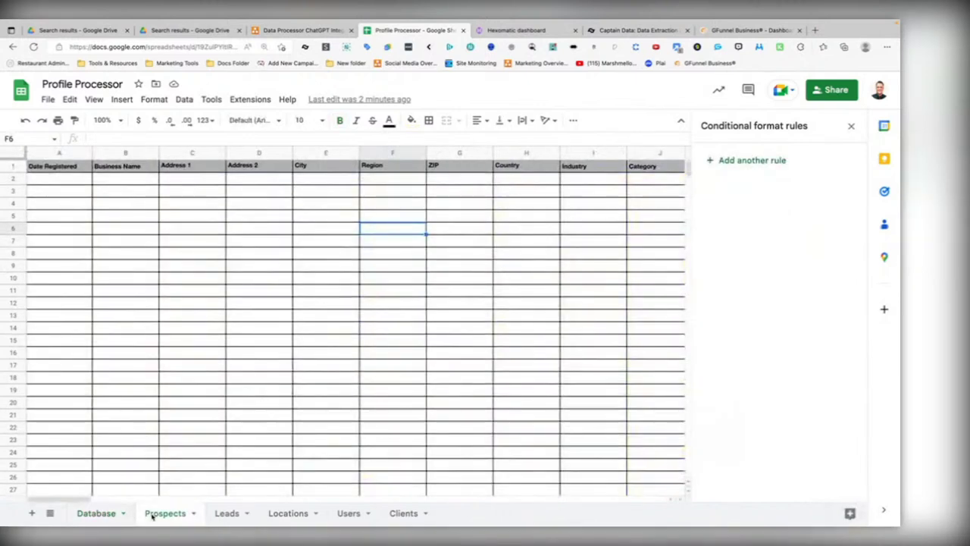
pyautogui.click(222, 516)
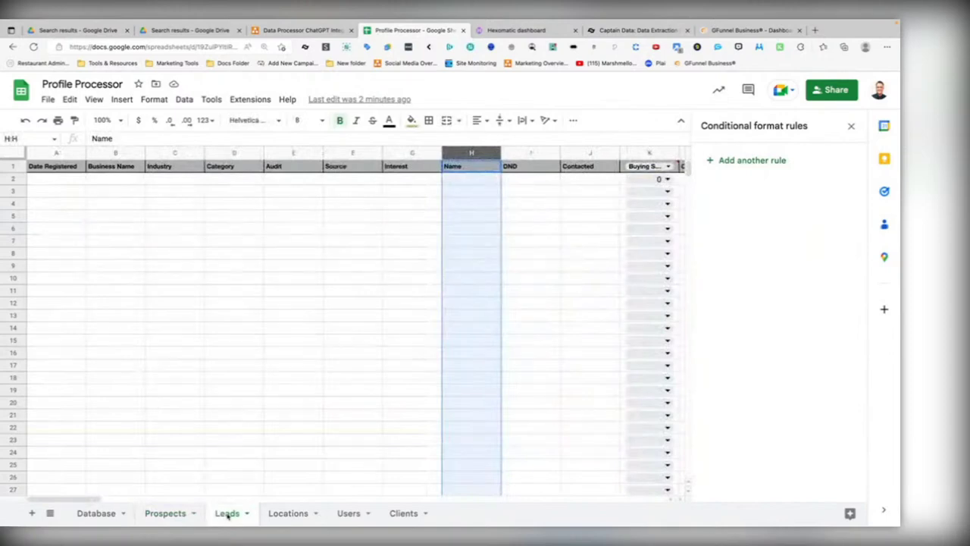
pyautogui.click(276, 518)
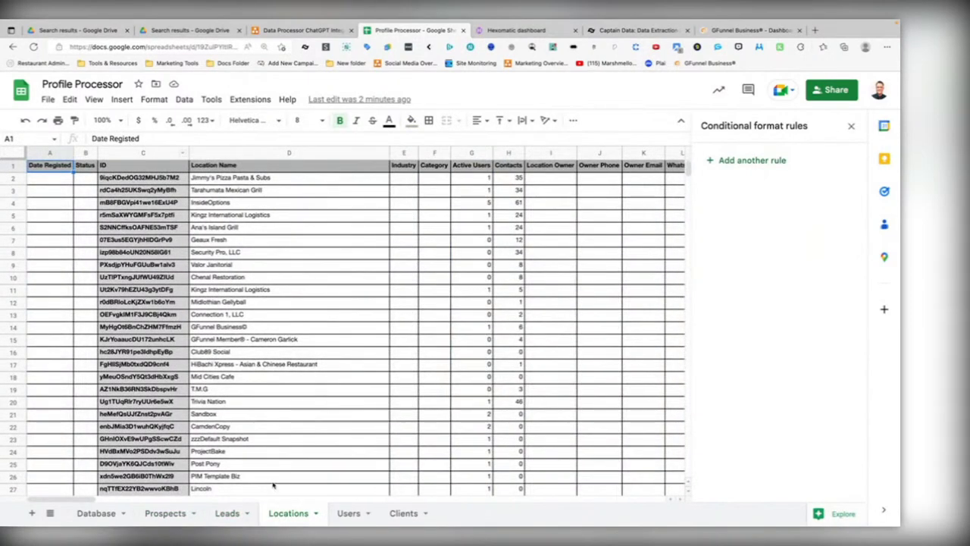
pyautogui.click(347, 513)
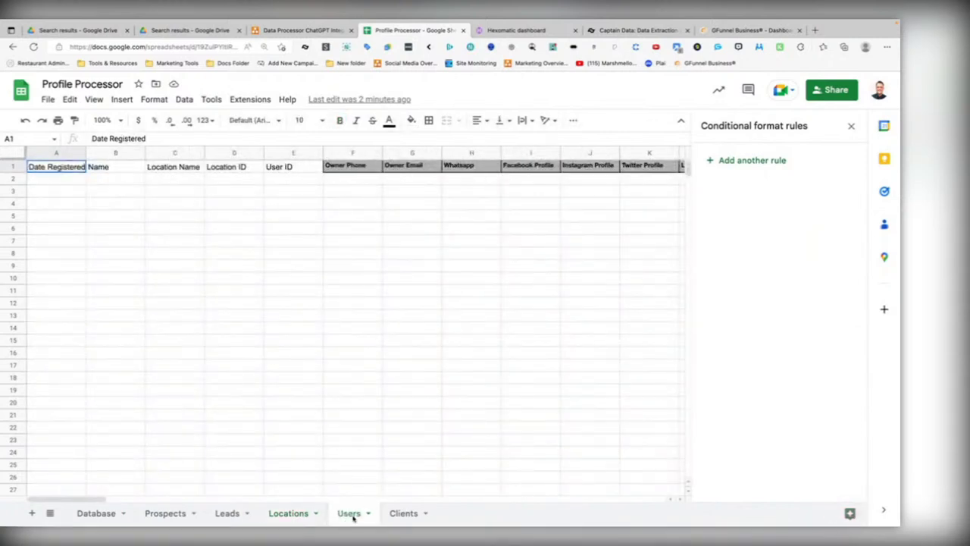
pyautogui.click(392, 520)
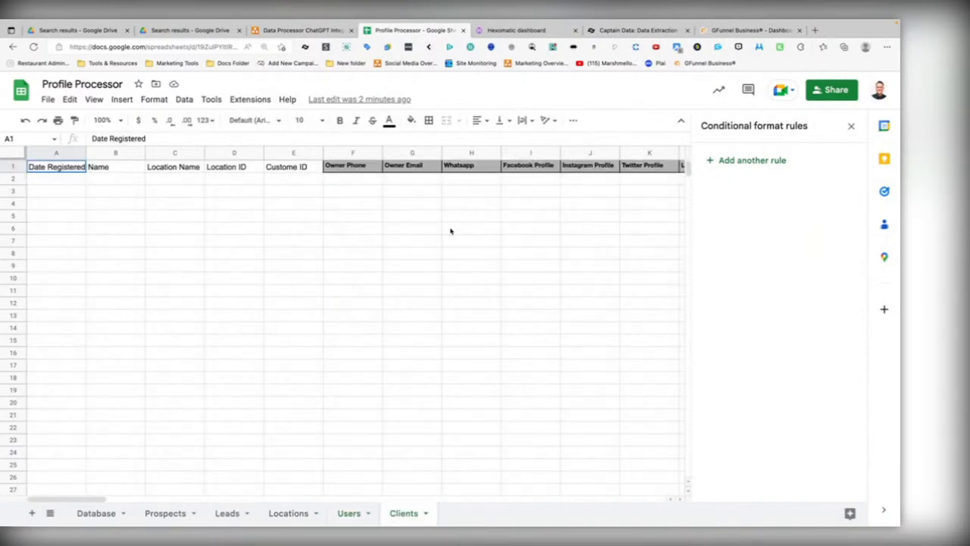
pyautogui.click(99, 515)
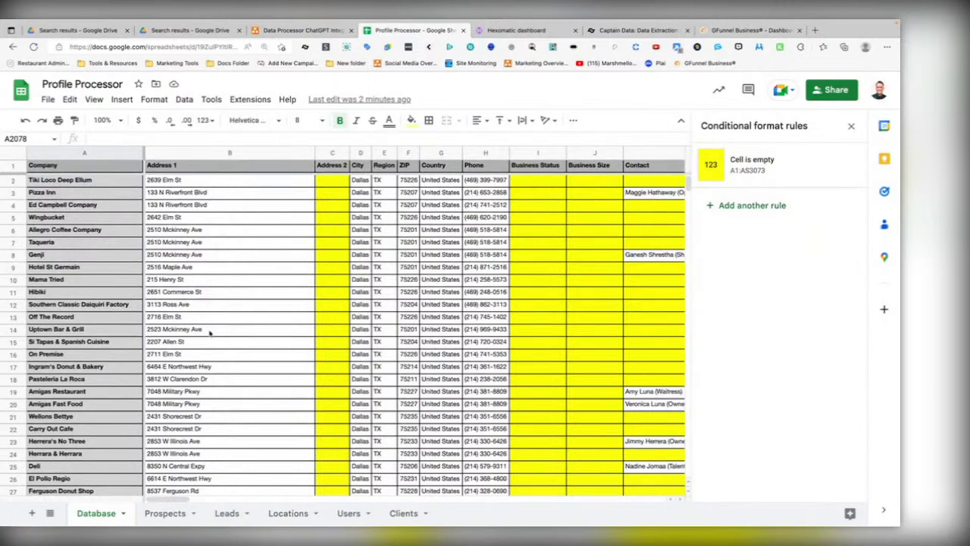
# Bring up the Data Processor ChatGPT Integration diagram in diagrams.net and scroll through it.
pyautogui.click(278, 30)
pyautogui.scroll(-5, 381, 320)
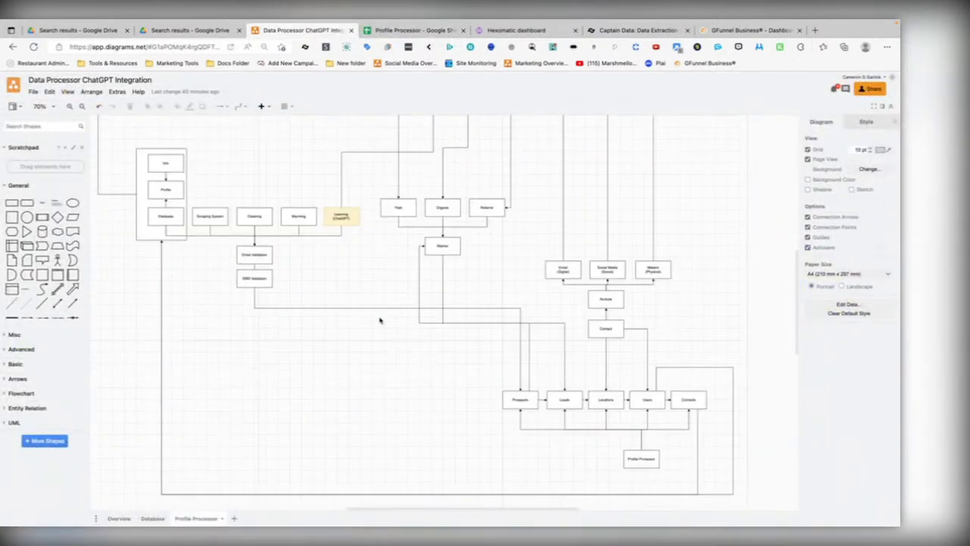
pyautogui.scroll(1, 381, 320)
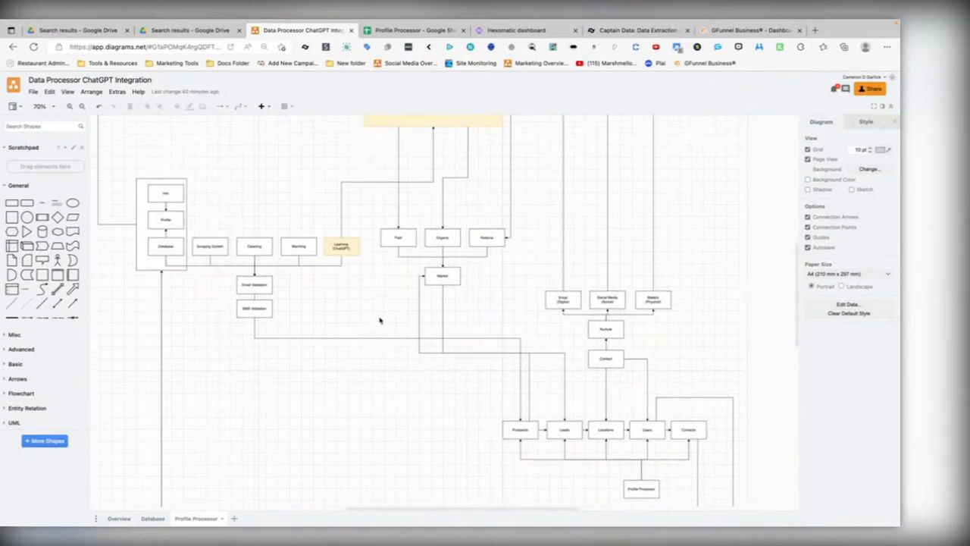
pyautogui.scroll(8, 454, 364)
pyautogui.scroll(-4, 453, 364)
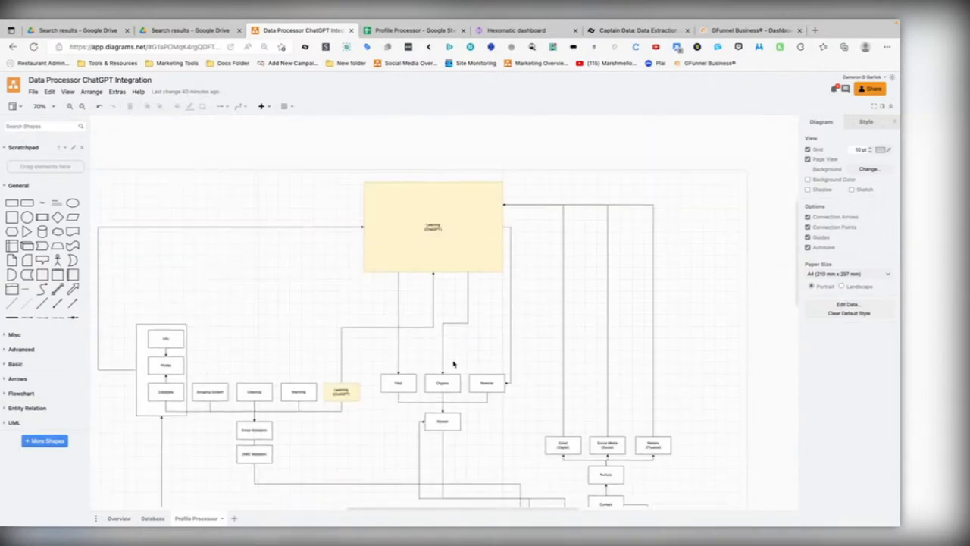